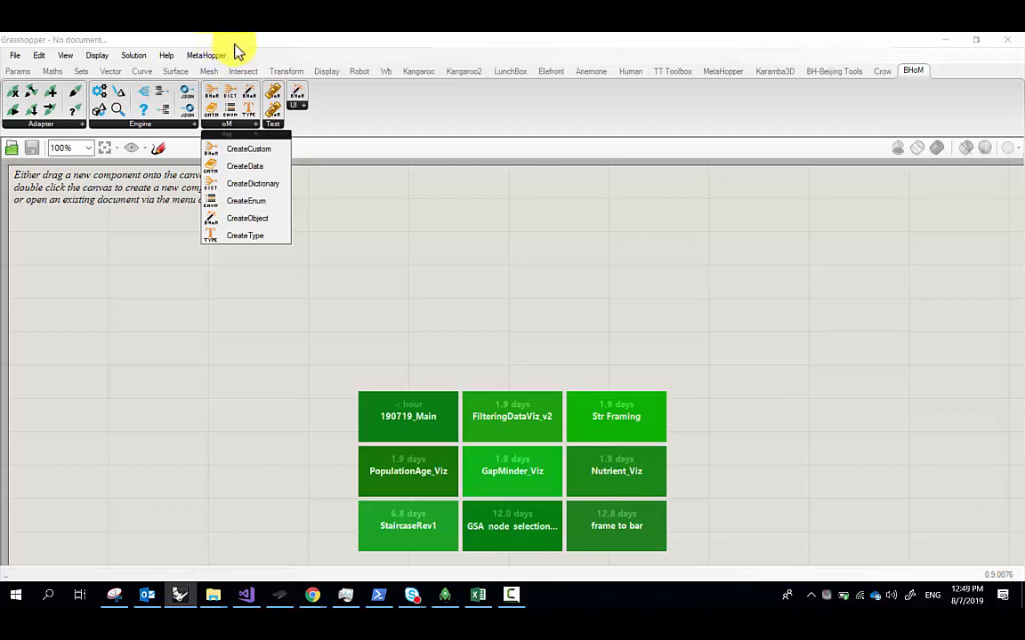
Browse the BHoM oM, Engine and Adapter dropdowns, ending on the Adapter list with CreateAdapter
click(290, 40)
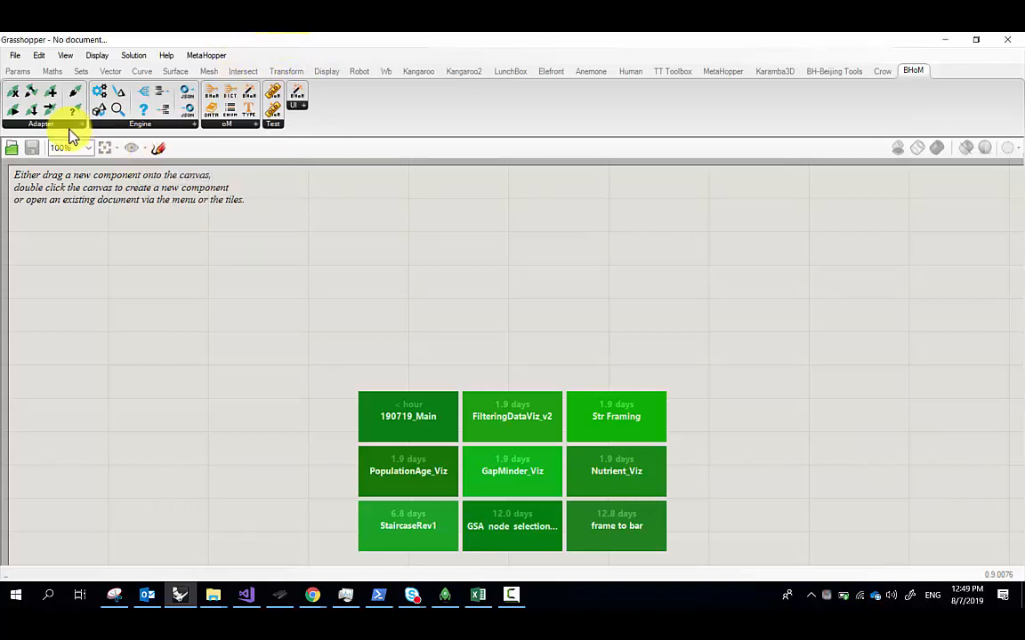
click(245, 127)
click(183, 125)
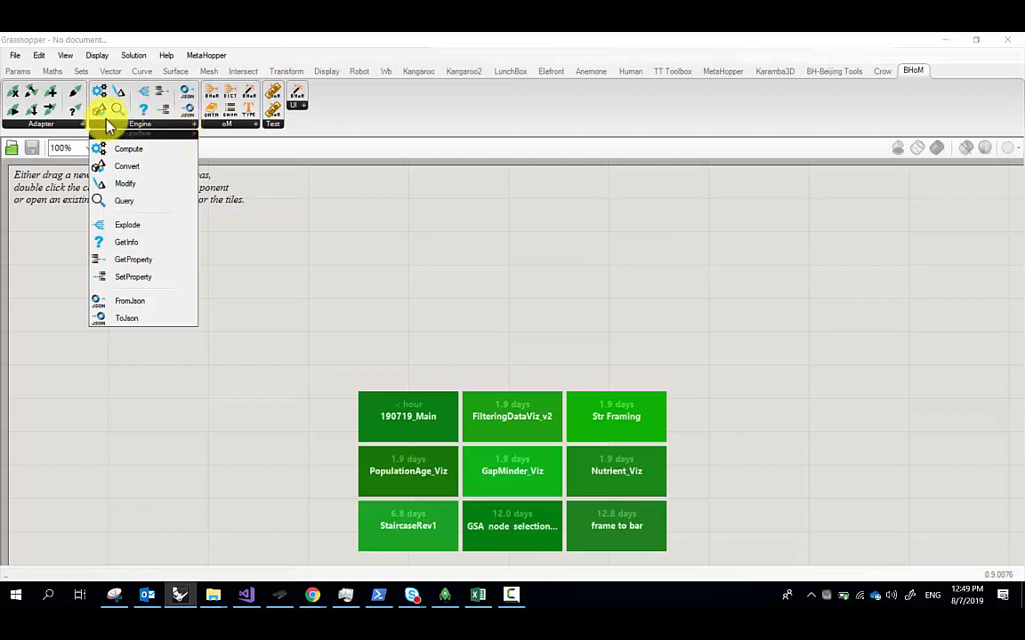
click(45, 126)
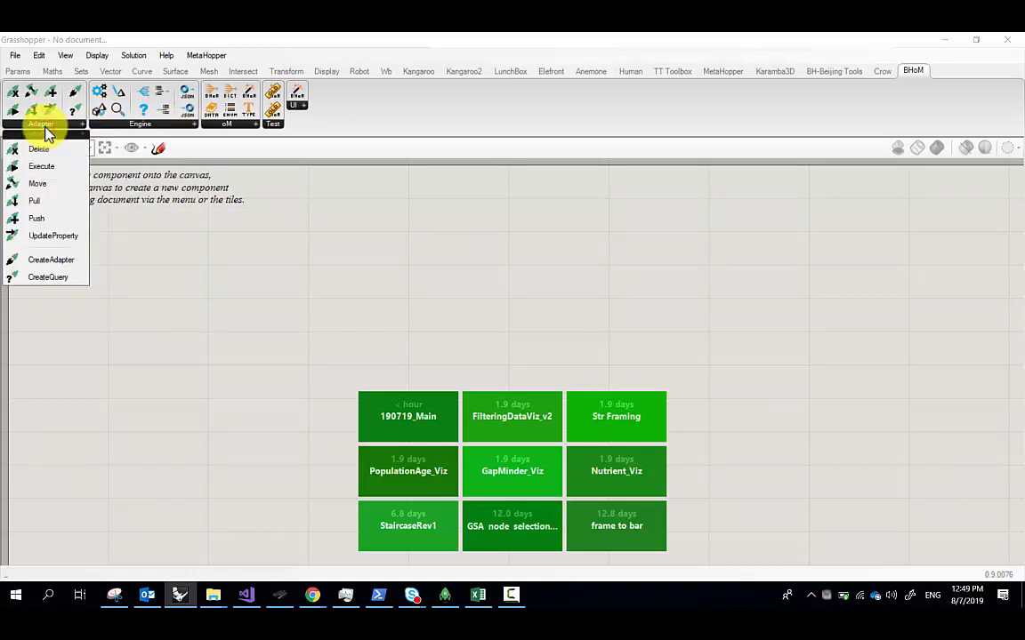
click(228, 127)
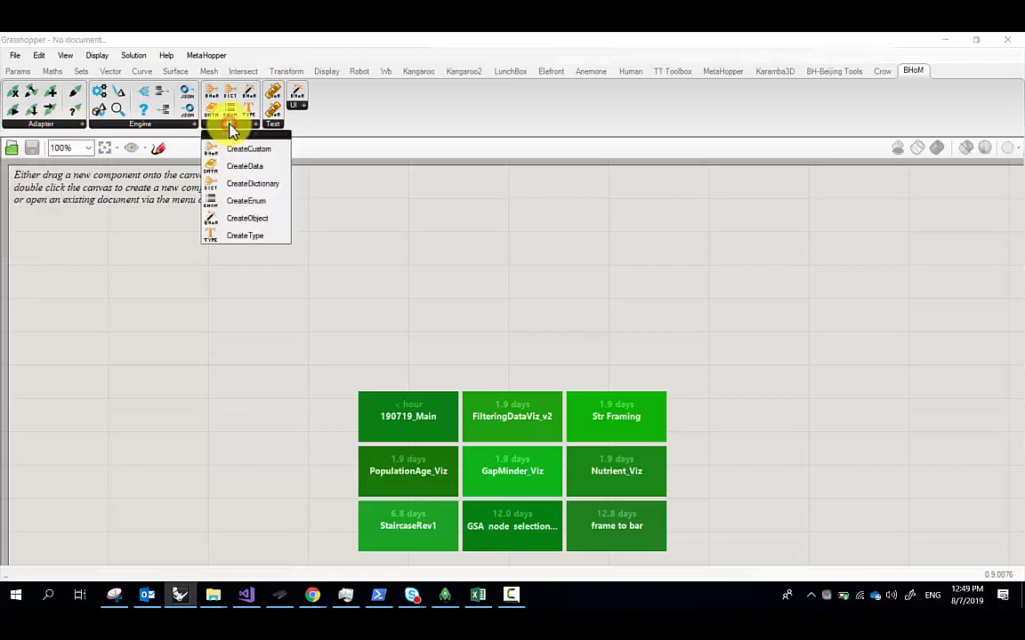
click(29, 123)
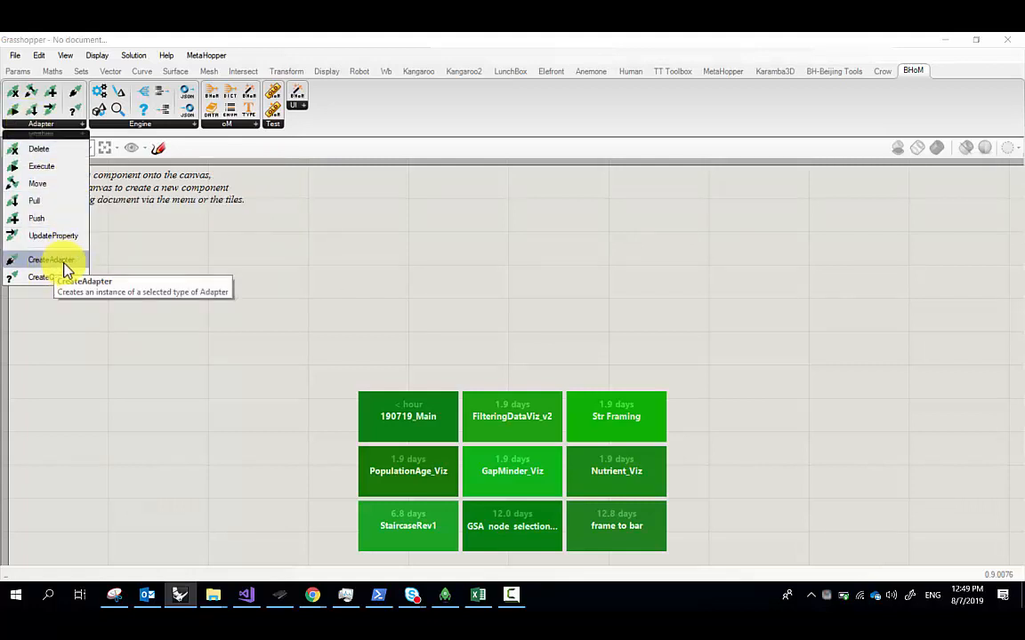
Place a CreateAdapter component and set its method to Robot > RobotAdapter(String, RobotConfig, Boolean)
drag(65, 269, 299, 268)
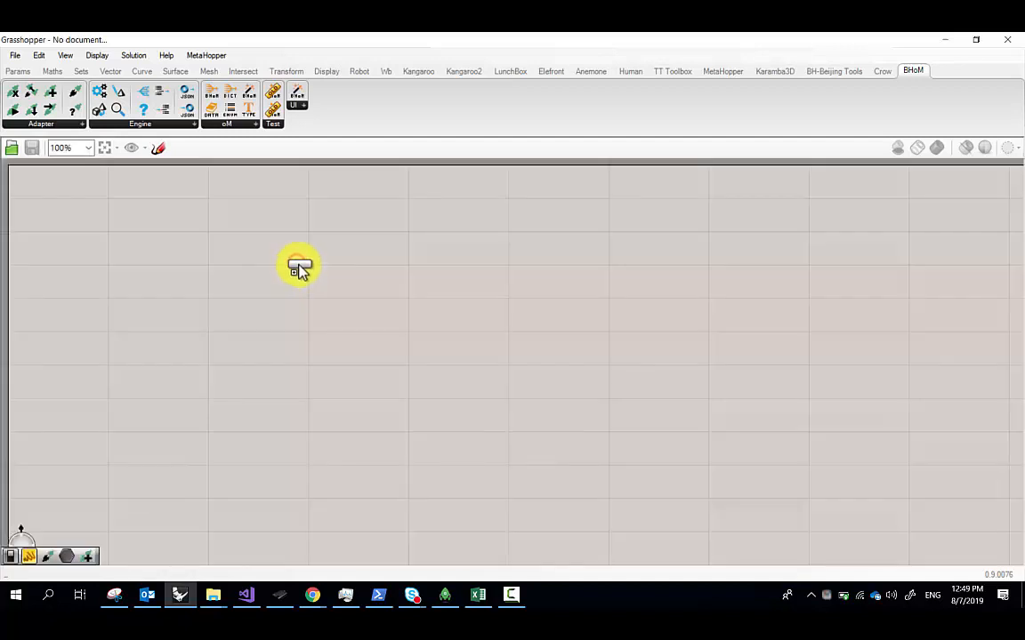
scroll(304, 276, up, 6)
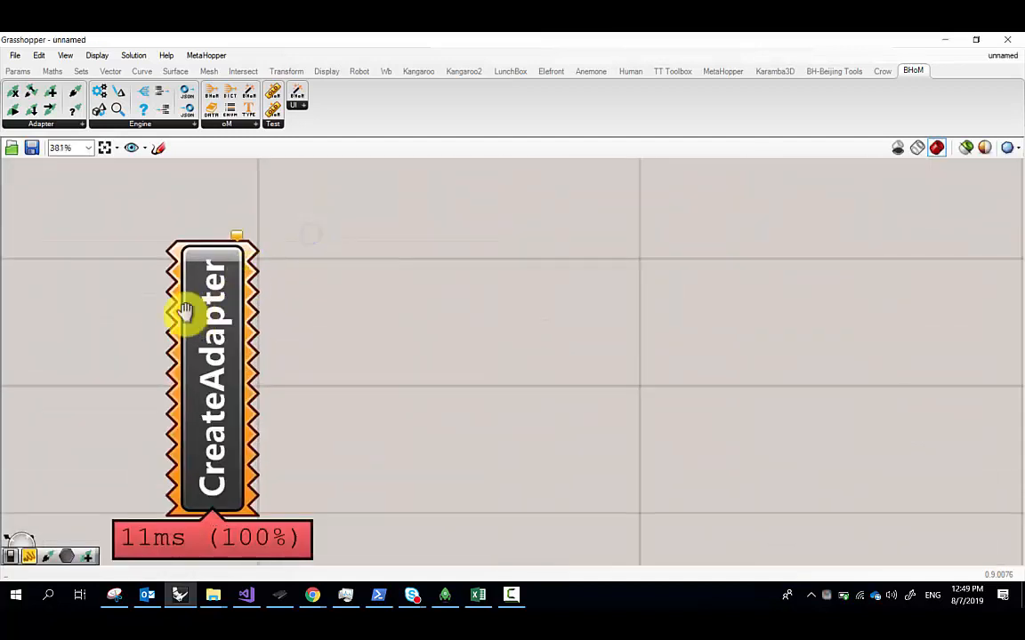
right_click(229, 238)
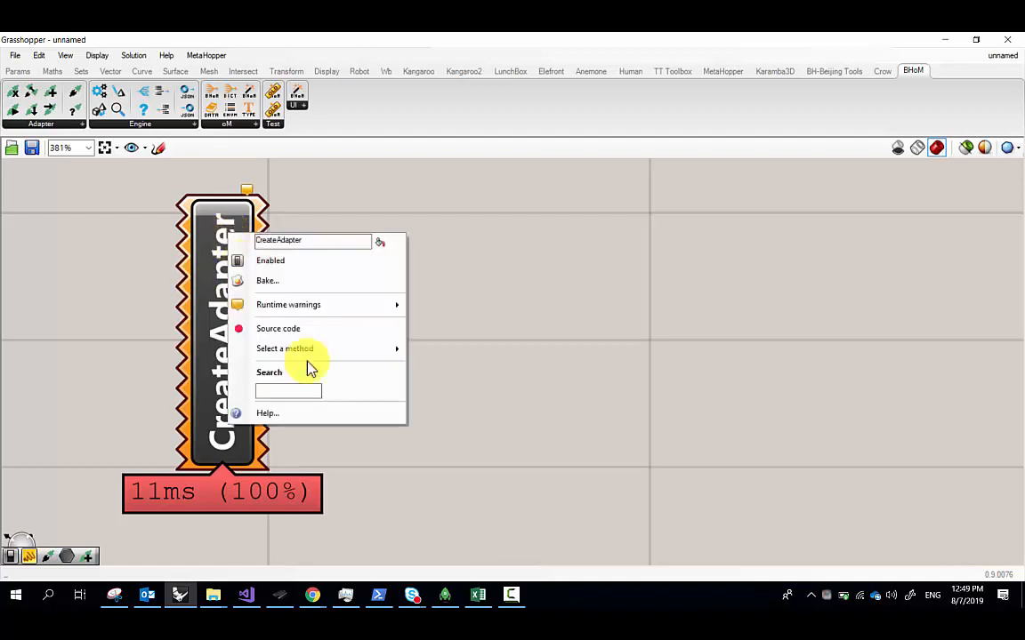
mouse_move(326, 358)
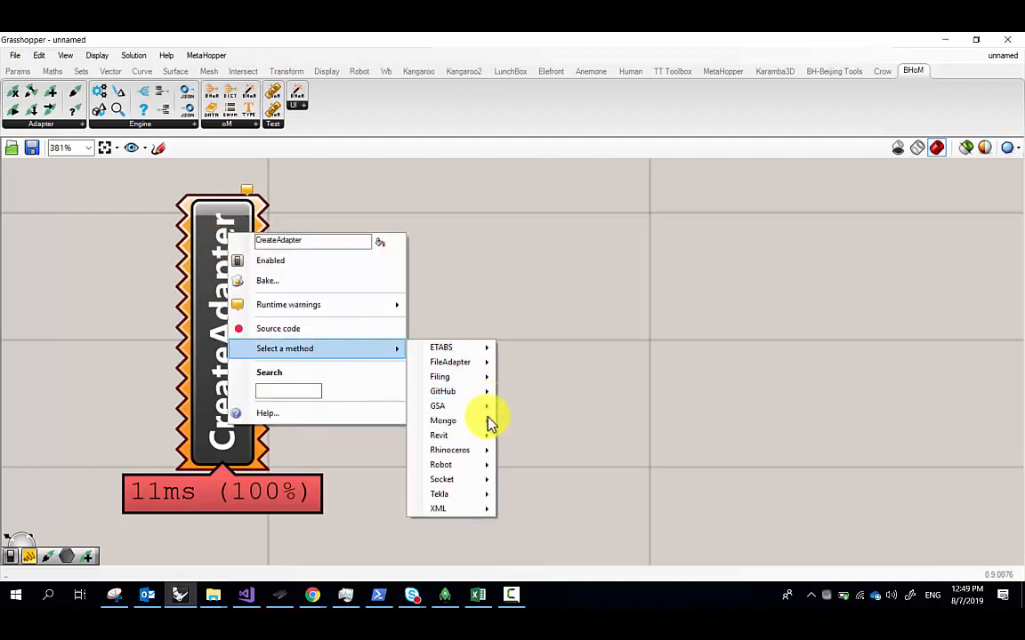
mouse_move(469, 468)
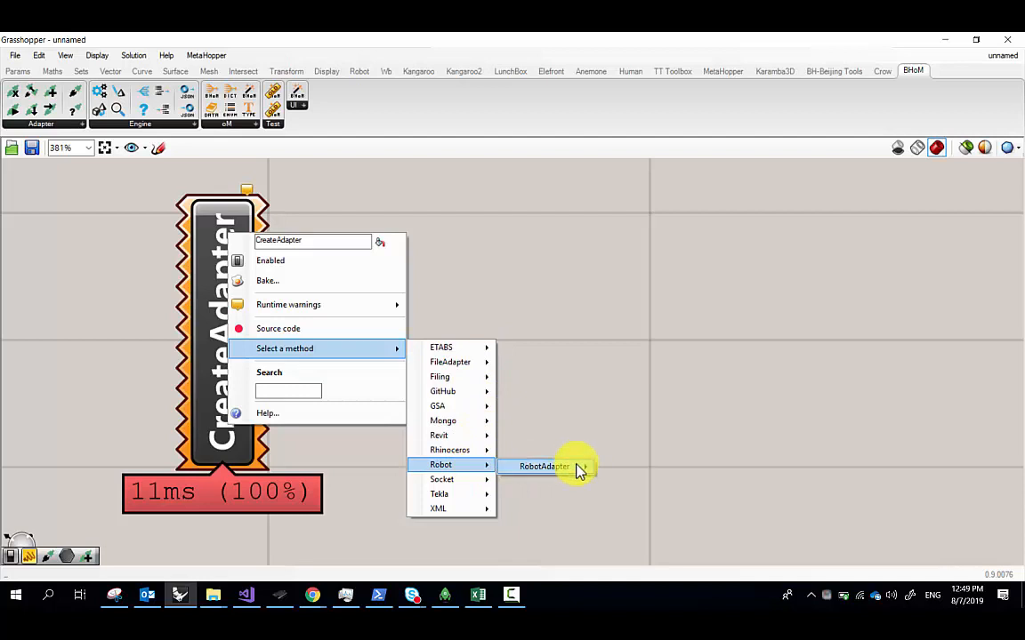
mouse_move(580, 468)
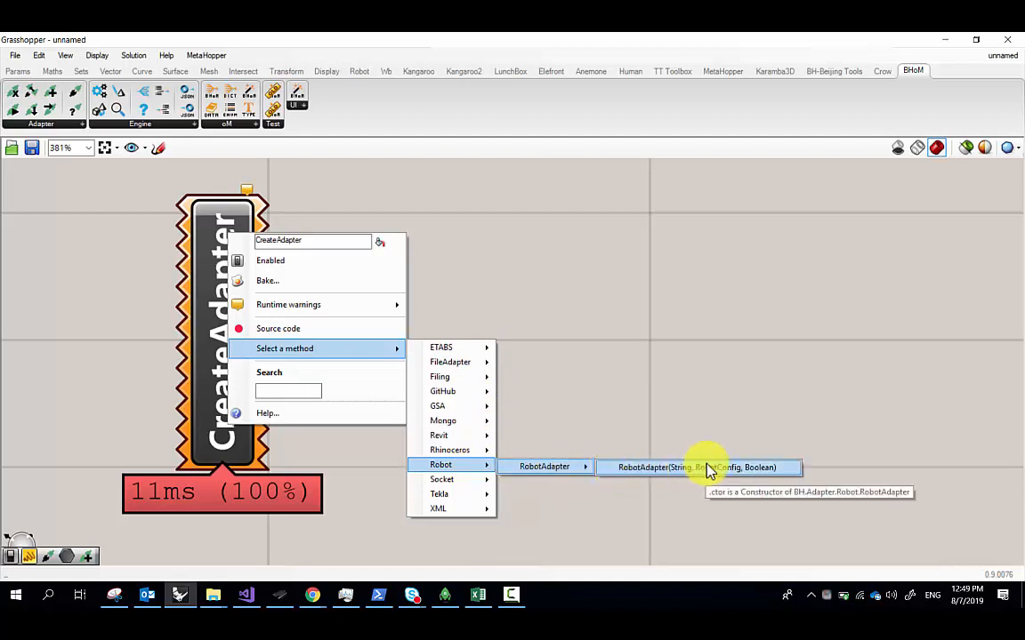
click(772, 469)
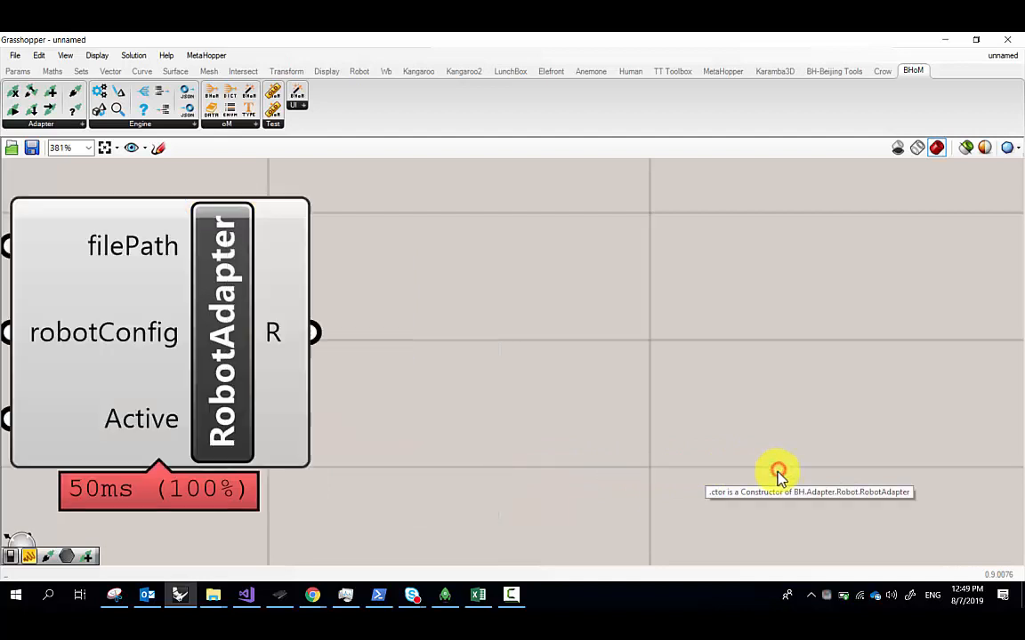
Bring the RobotAdapter fully into view and reopen the Adapter component list
right_drag(266, 291, 577, 275)
scroll(534, 284, down, 2)
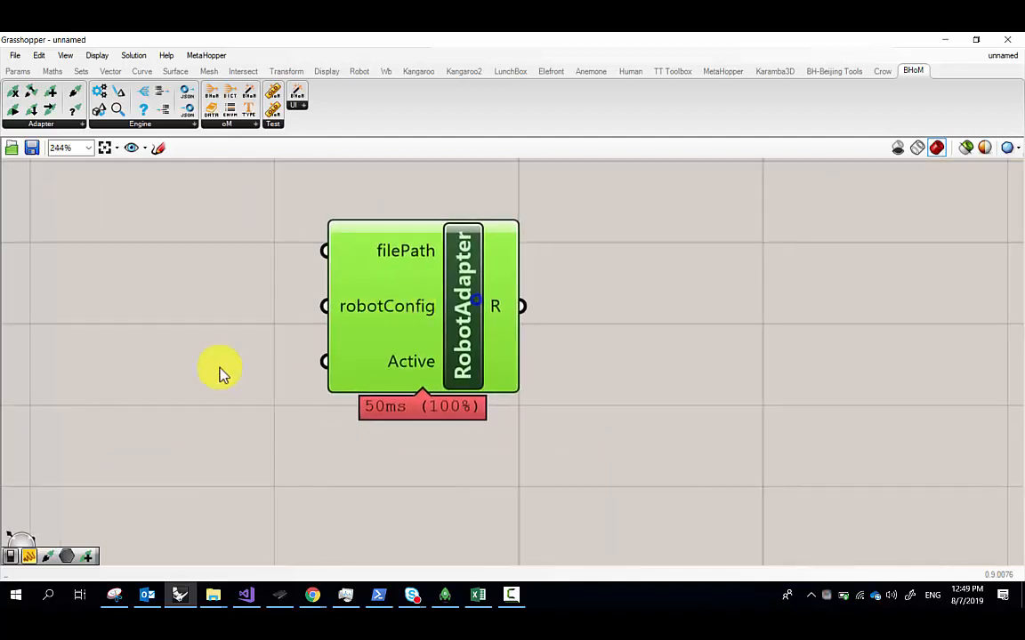
double_click(166, 377)
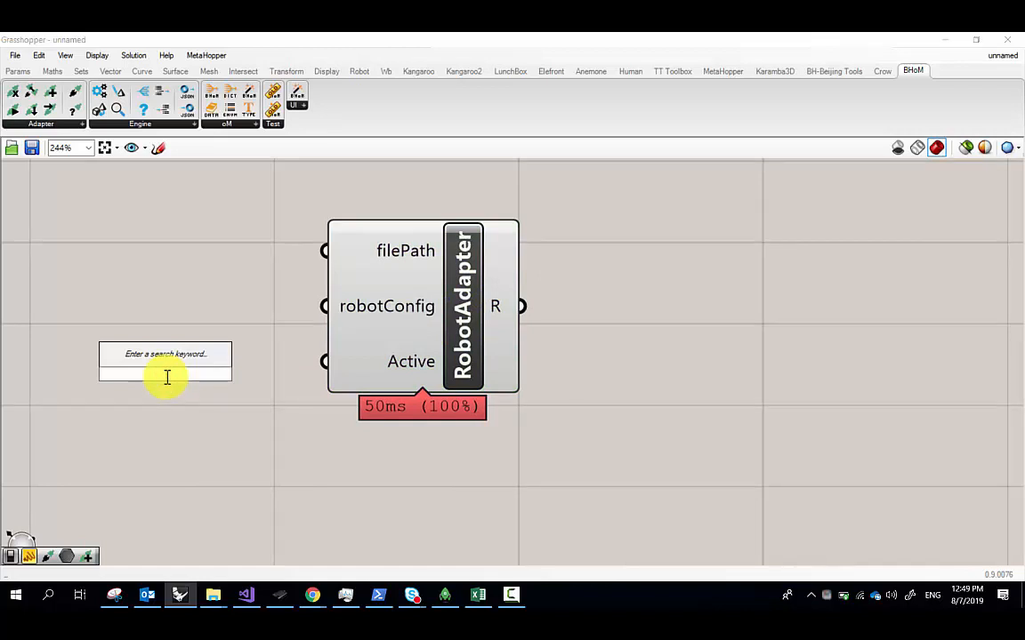
click(67, 122)
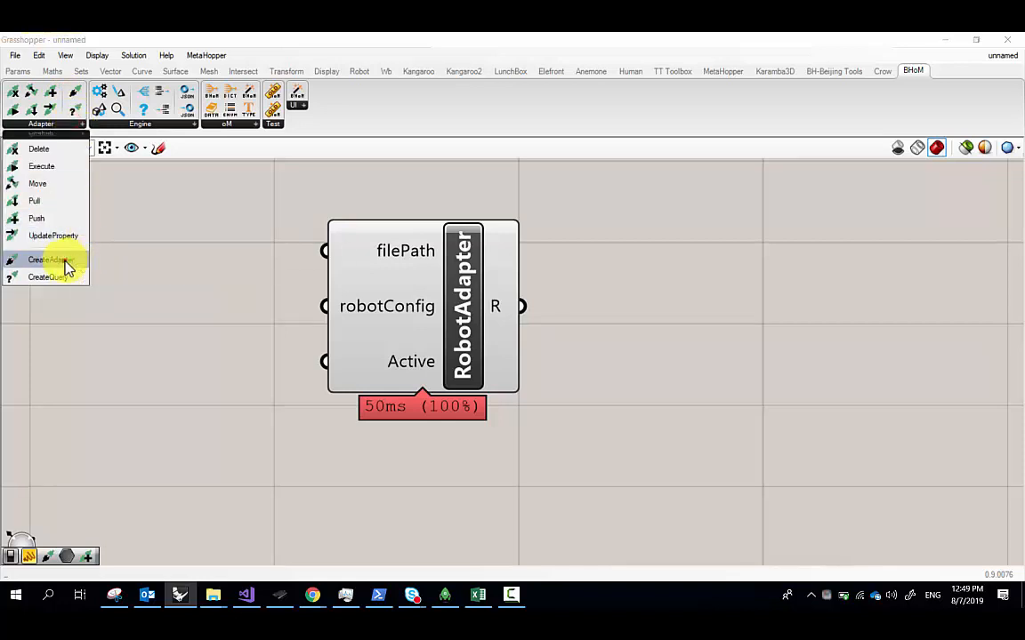
drag(64, 260, 161, 257)
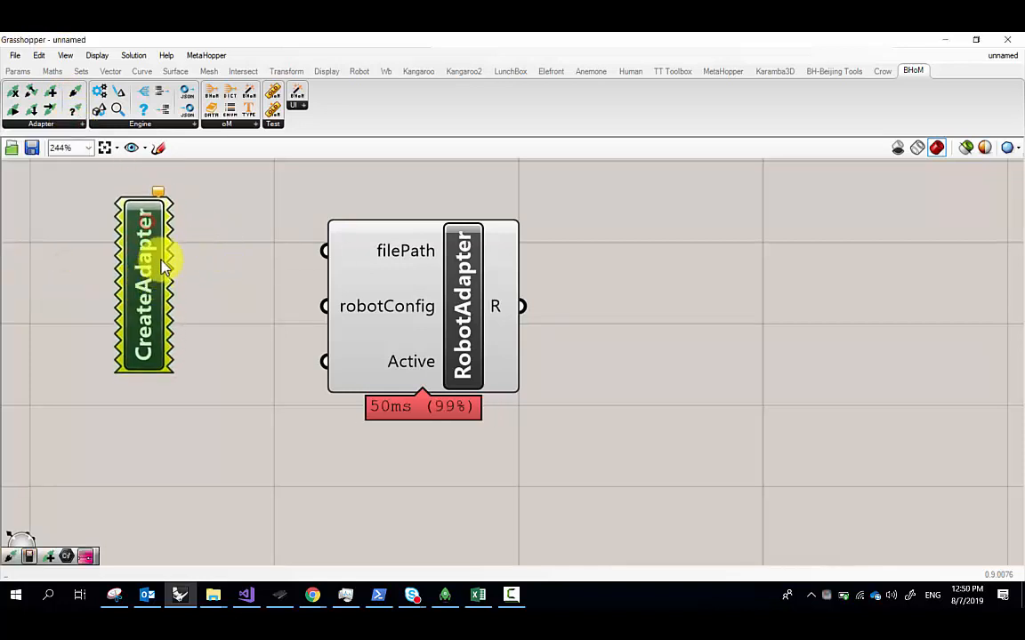
right_click(160, 241)
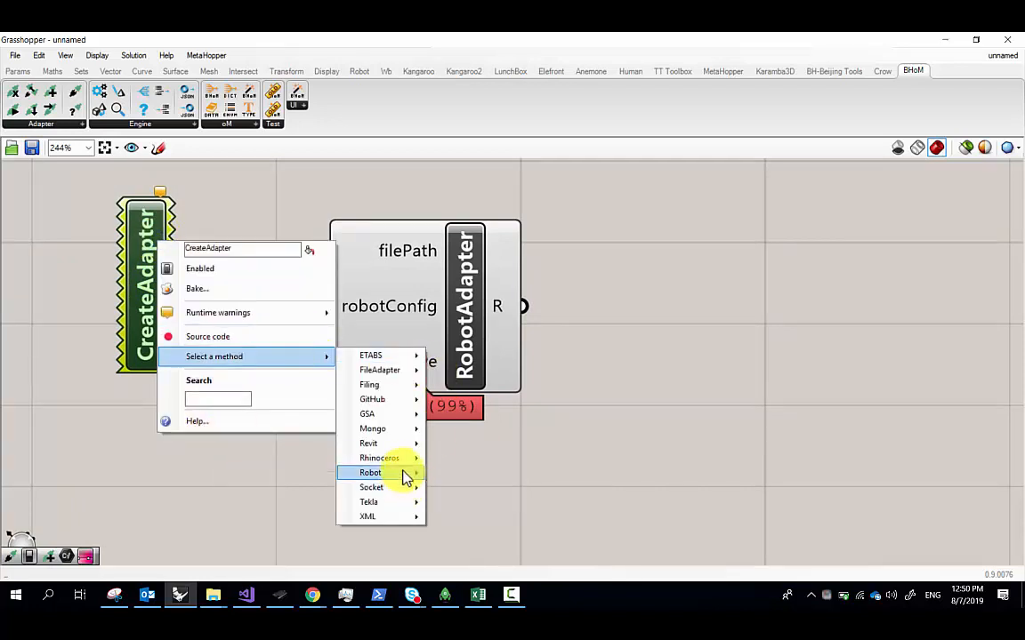
mouse_move(408, 474)
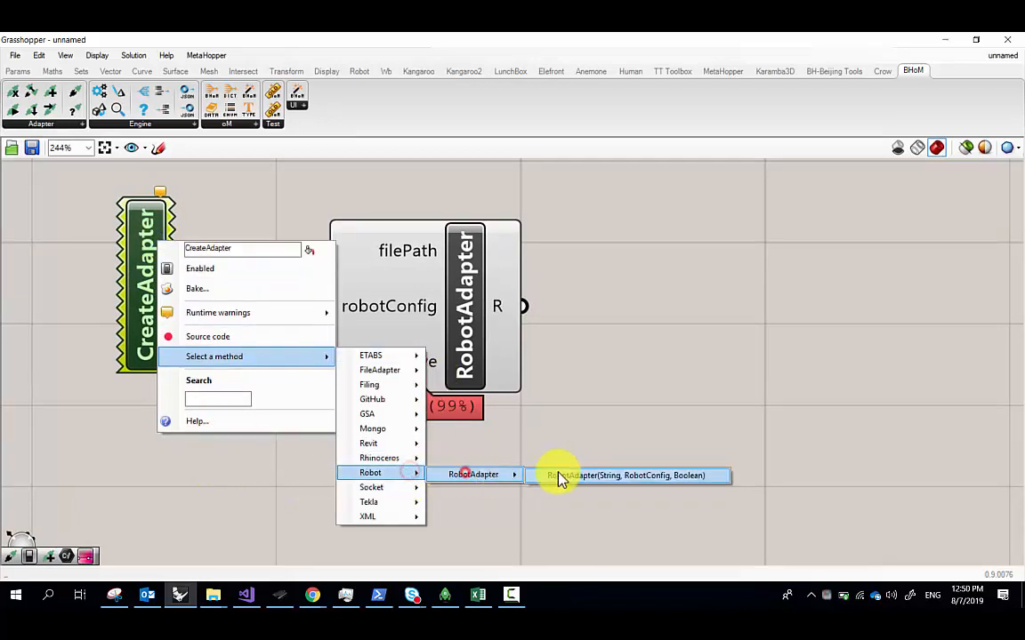
click(559, 475)
drag(167, 327, 474, 503)
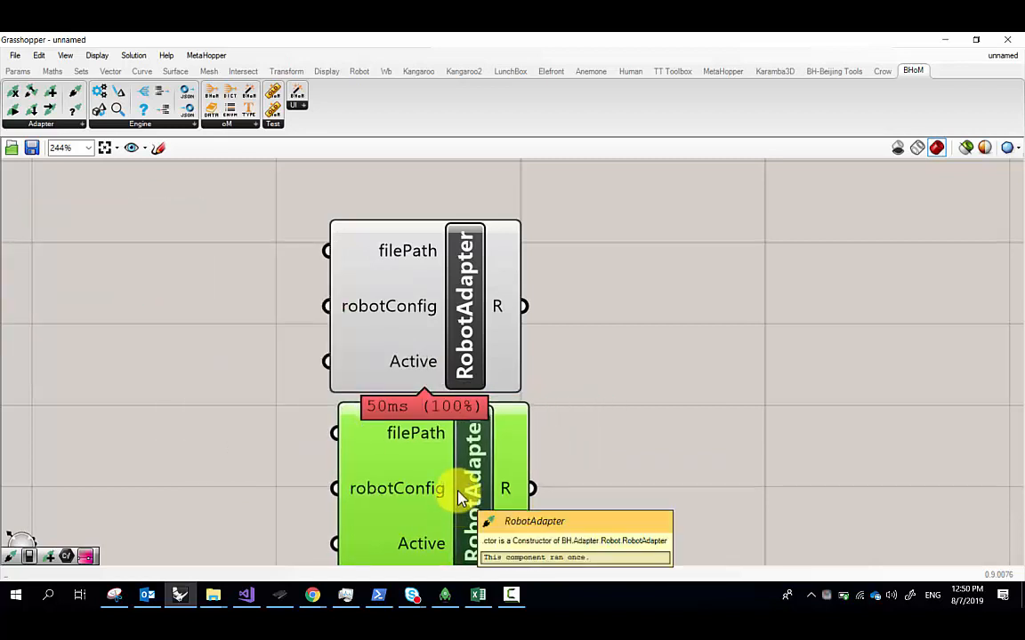
drag(425, 332, 436, 298)
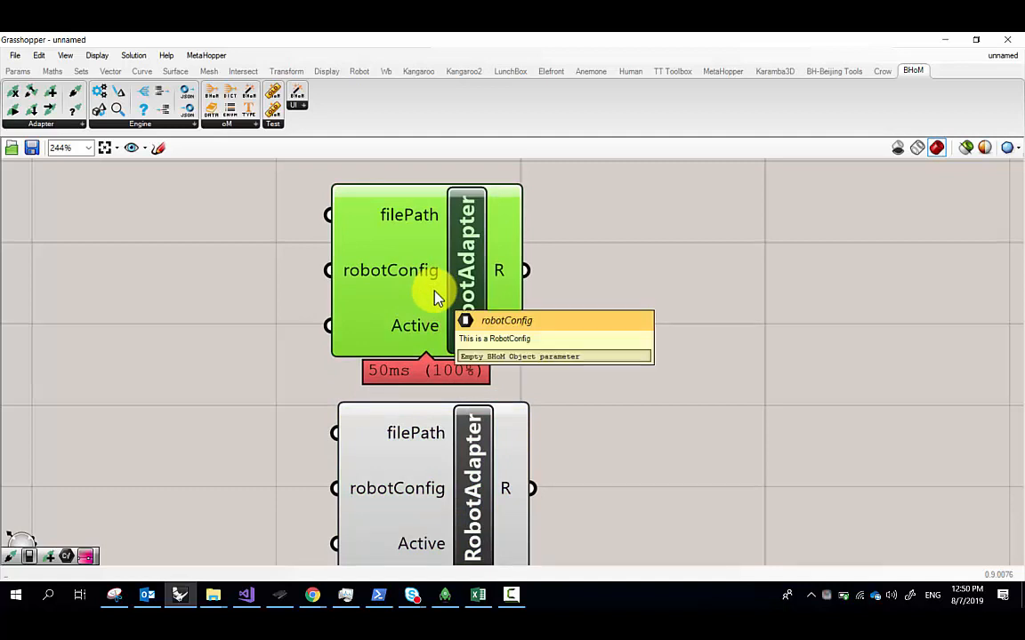
drag(414, 302, 421, 306)
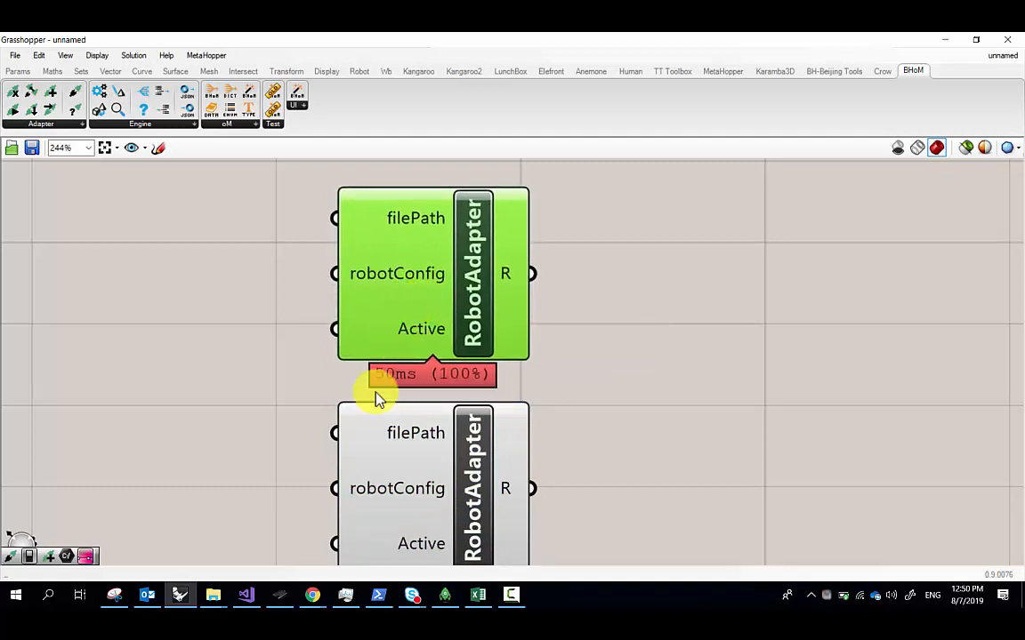
click(377, 439)
key(Delete)
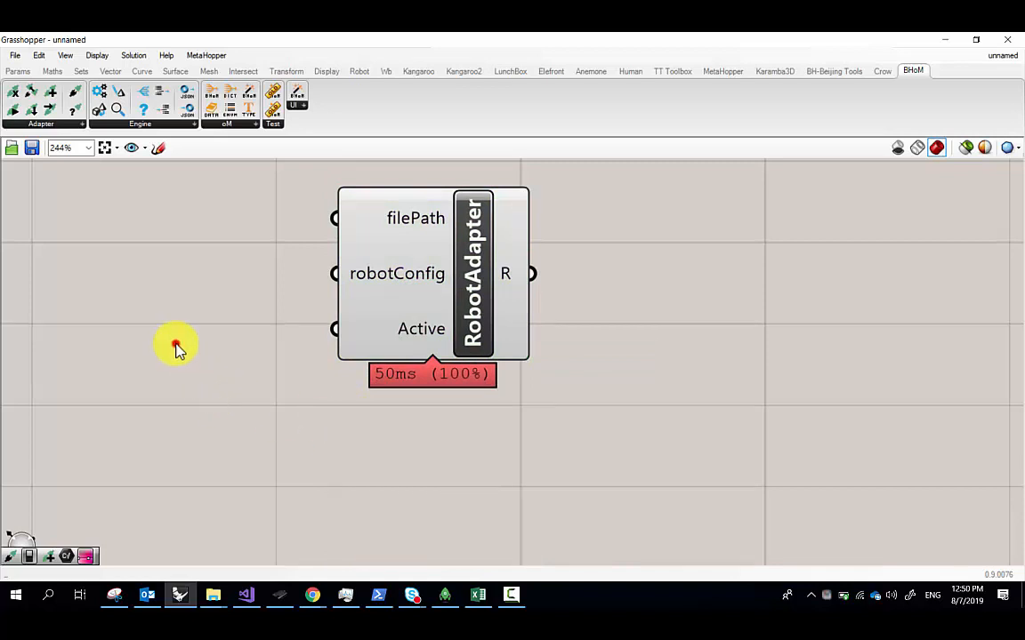
Add a Boolean Toggle via a 'toggl' search, set it to True, and wire it to Active
double_click(177, 349)
text(toggl)
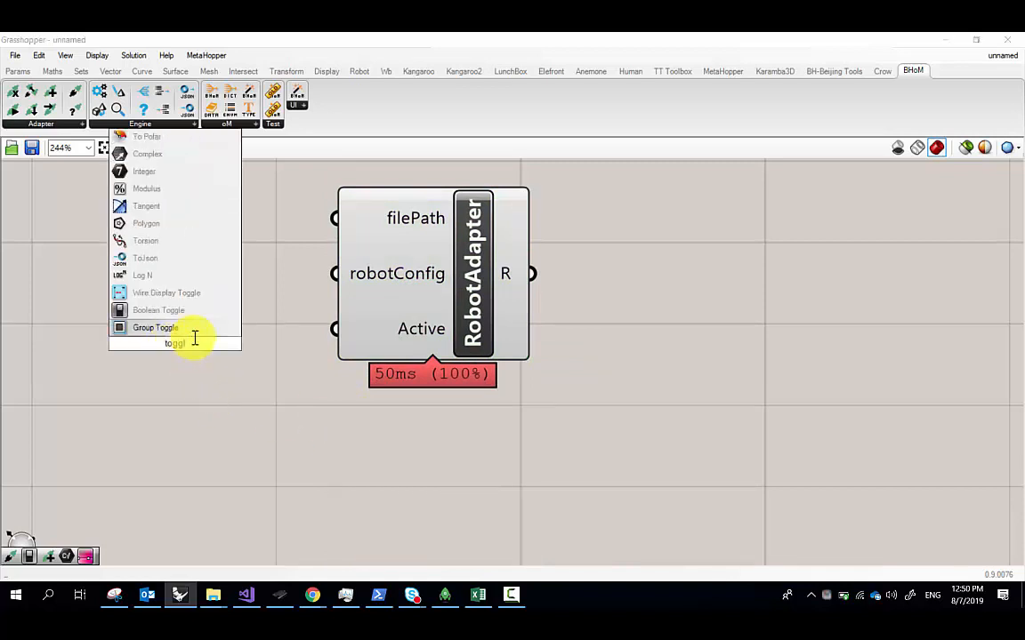
click(183, 309)
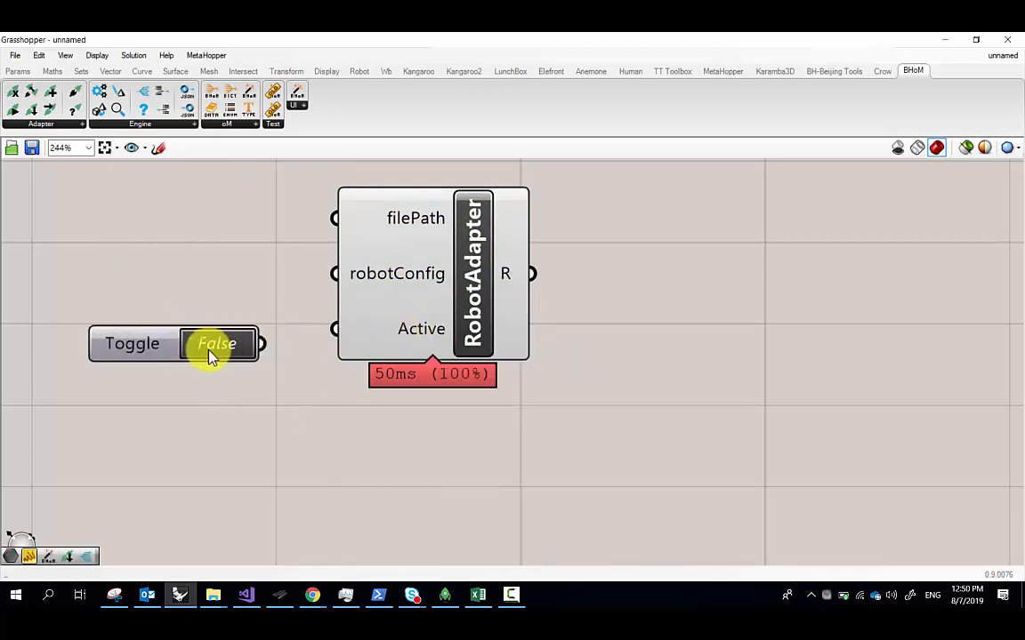
double_click(211, 356)
drag(262, 344, 347, 337)
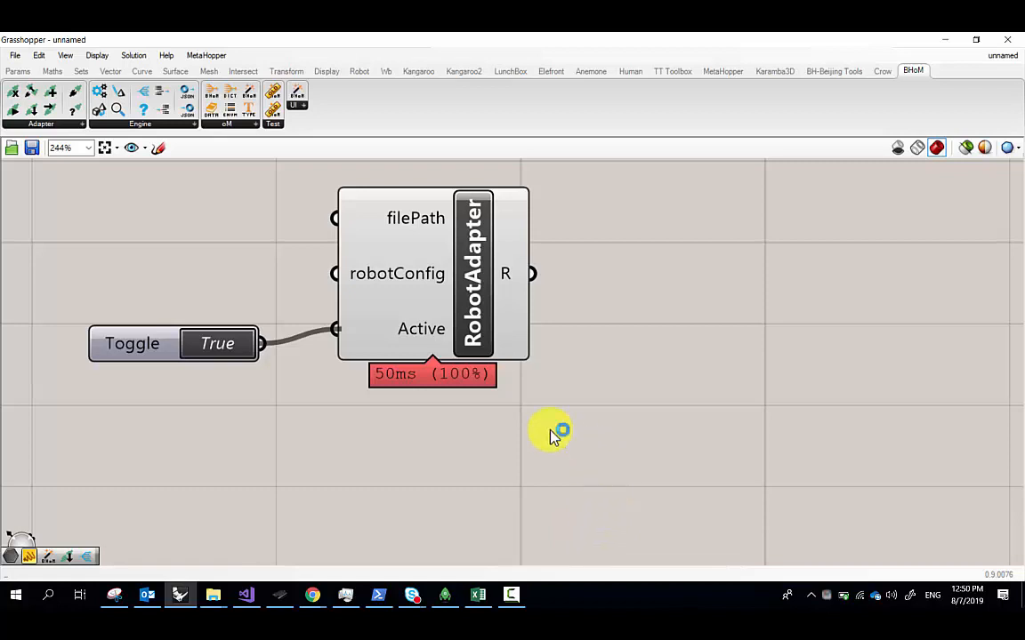
click(511, 594)
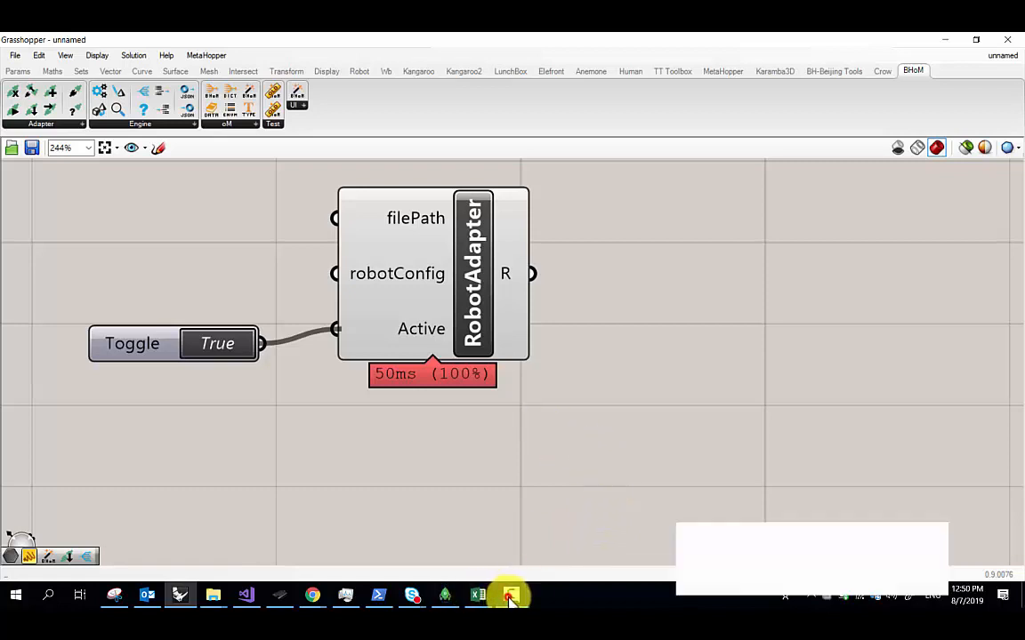
click(509, 594)
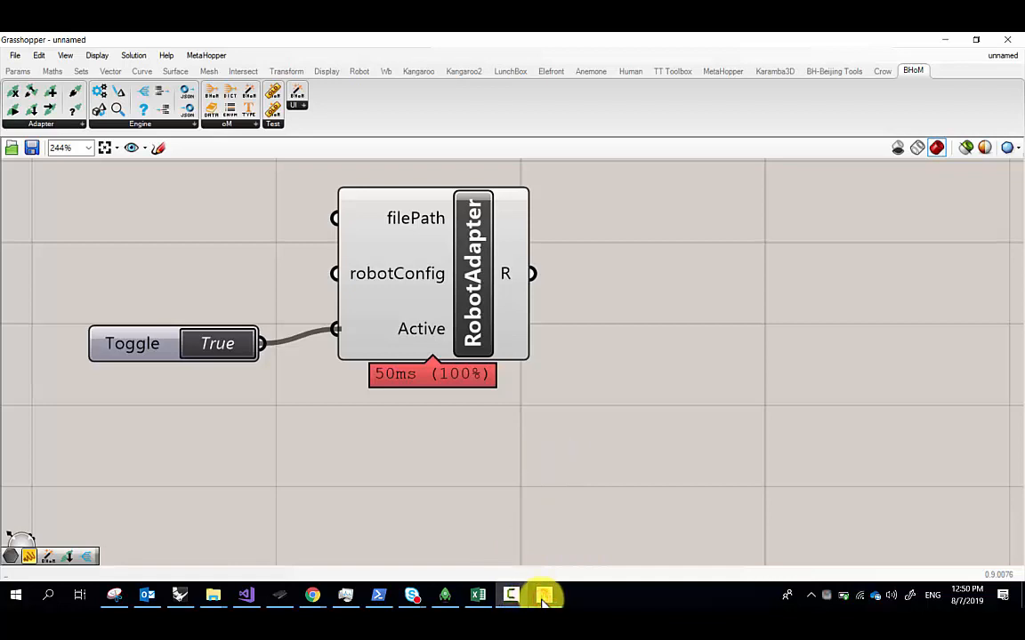
click(477, 448)
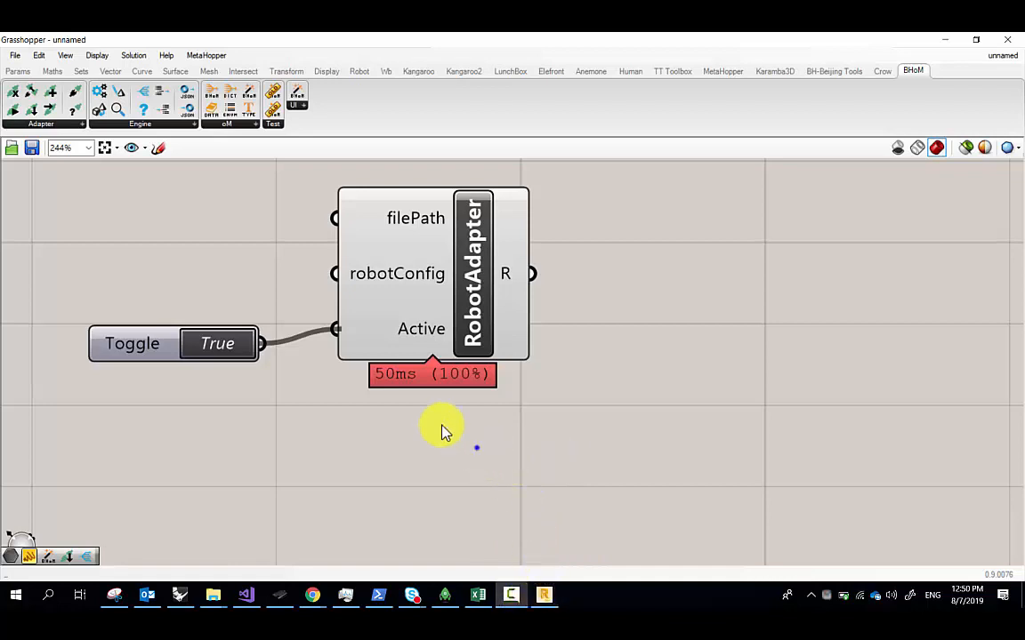
click(545, 594)
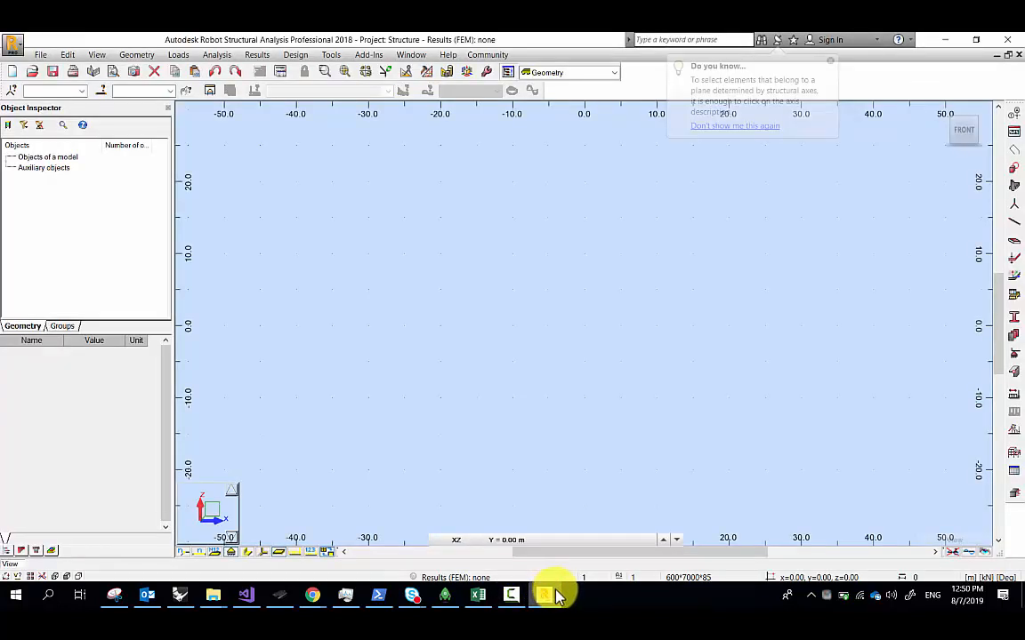
click(553, 595)
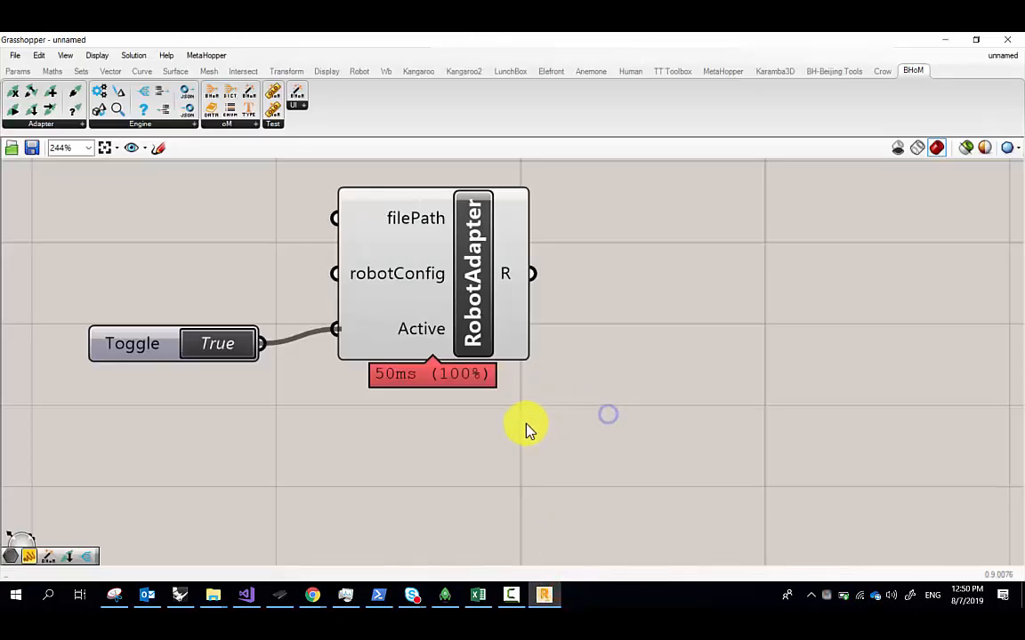
right_drag(510, 399, 300, 409)
scroll(460, 388, down, 1)
scroll(307, 345, up, 3)
right_drag(288, 348, 610, 391)
scroll(273, 384, down, 3)
double_click(226, 422)
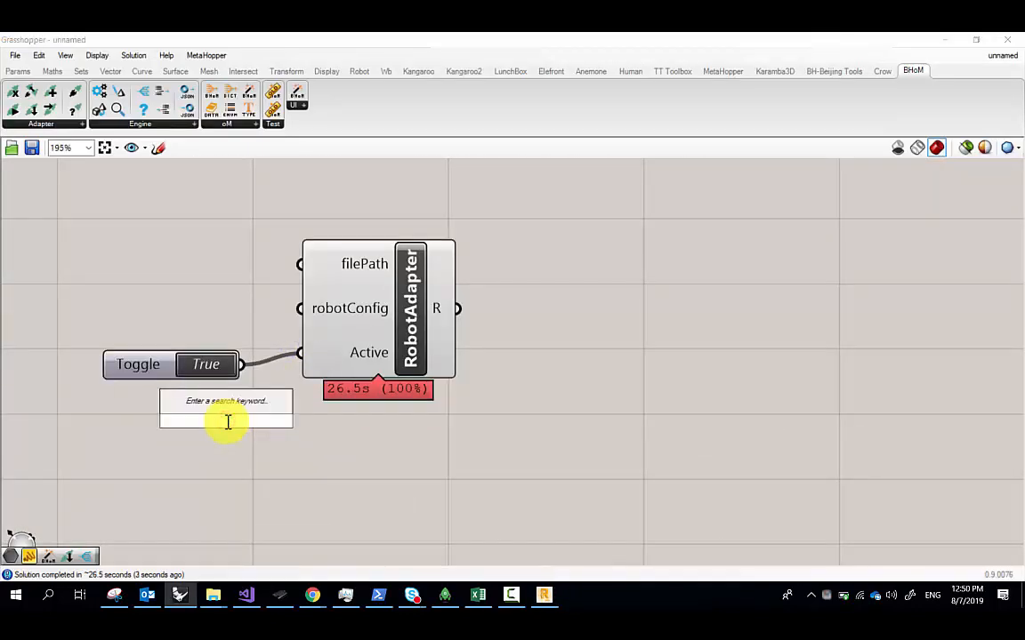
text(toggle)
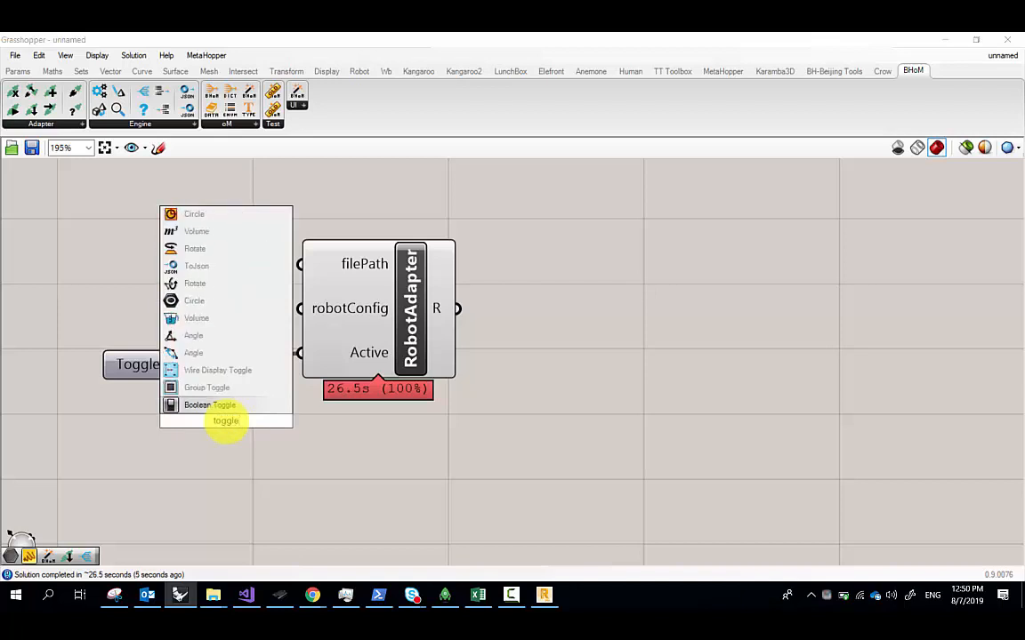
key(Escape)
click(213, 453)
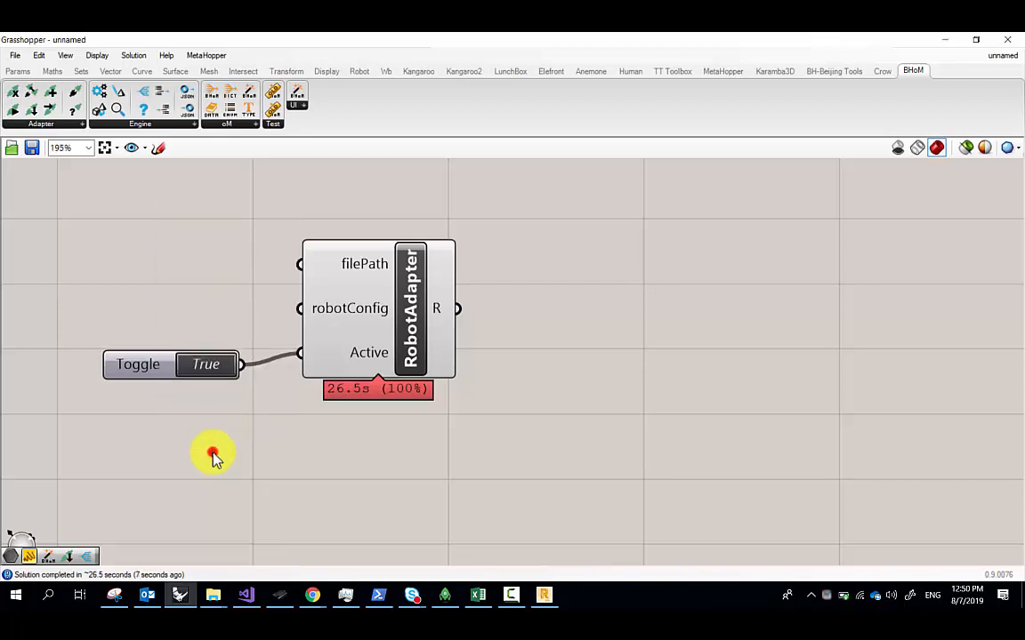
alt+drag(156, 370, 200, 449)
click(218, 445)
click(218, 445)
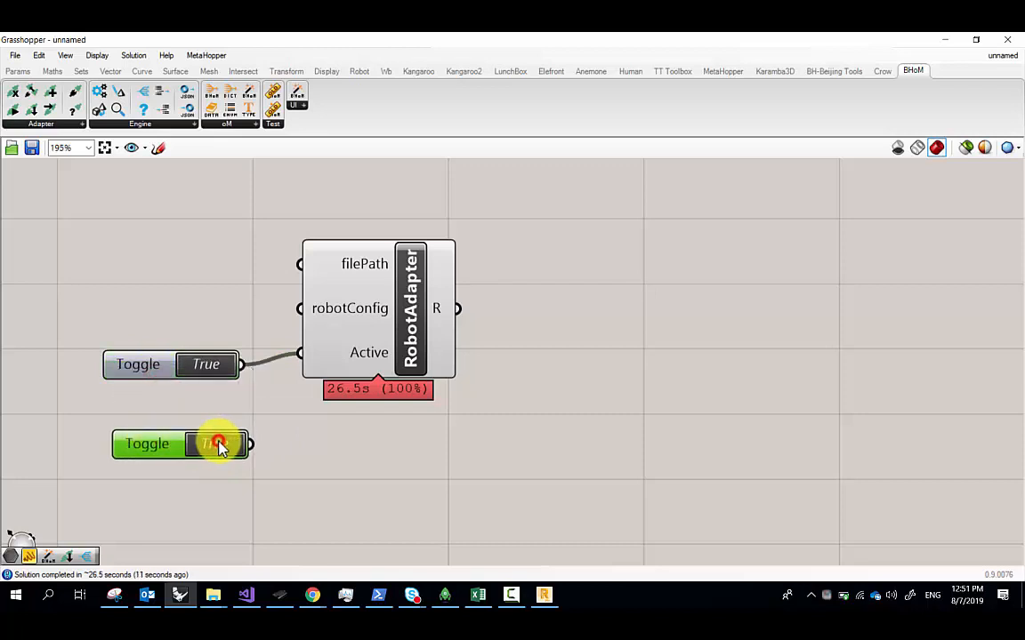
click(161, 444)
key(Delete)
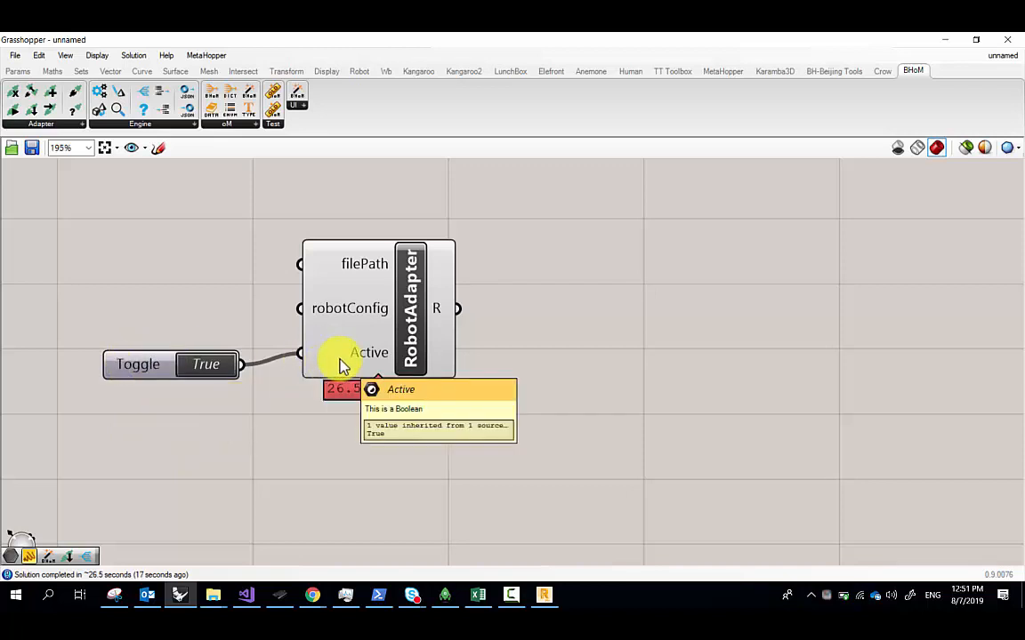
scroll(339, 360, up, 3)
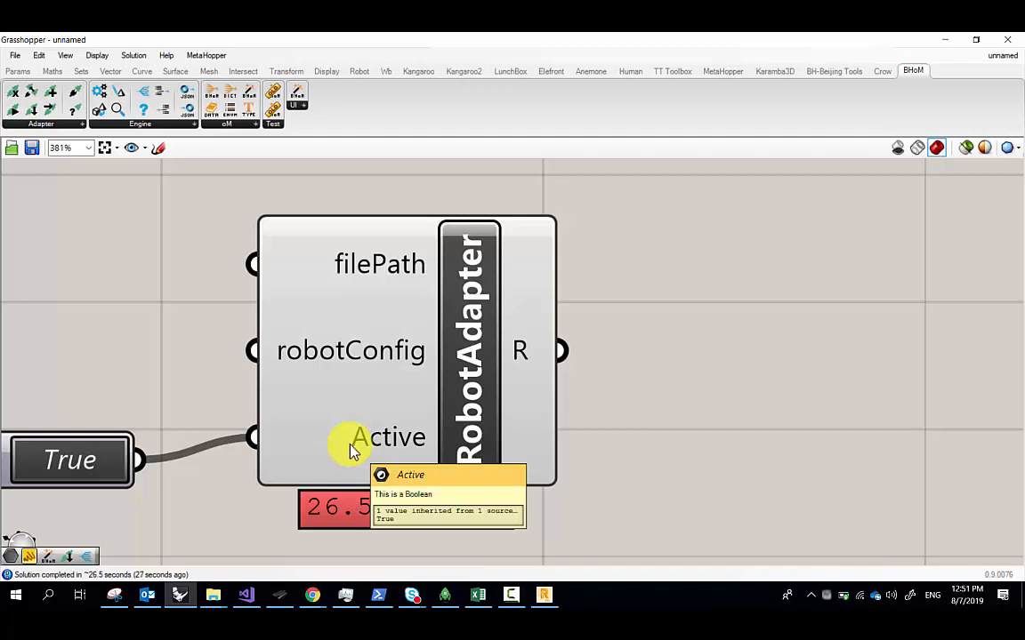
scroll(351, 451, down, 2)
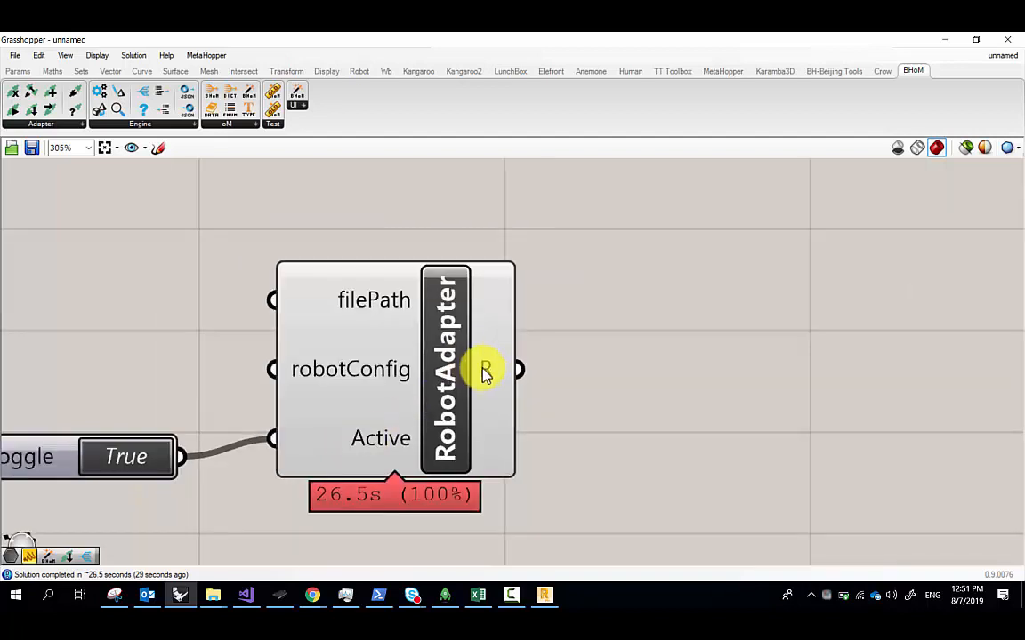
click(27, 126)
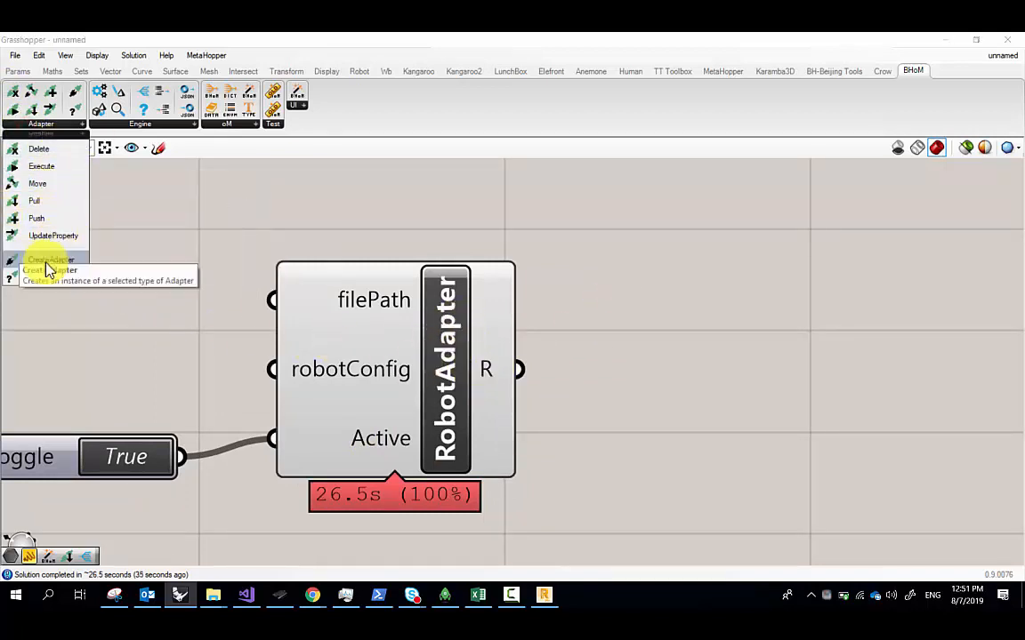
drag(49, 269, 674, 279)
right_click(681, 280)
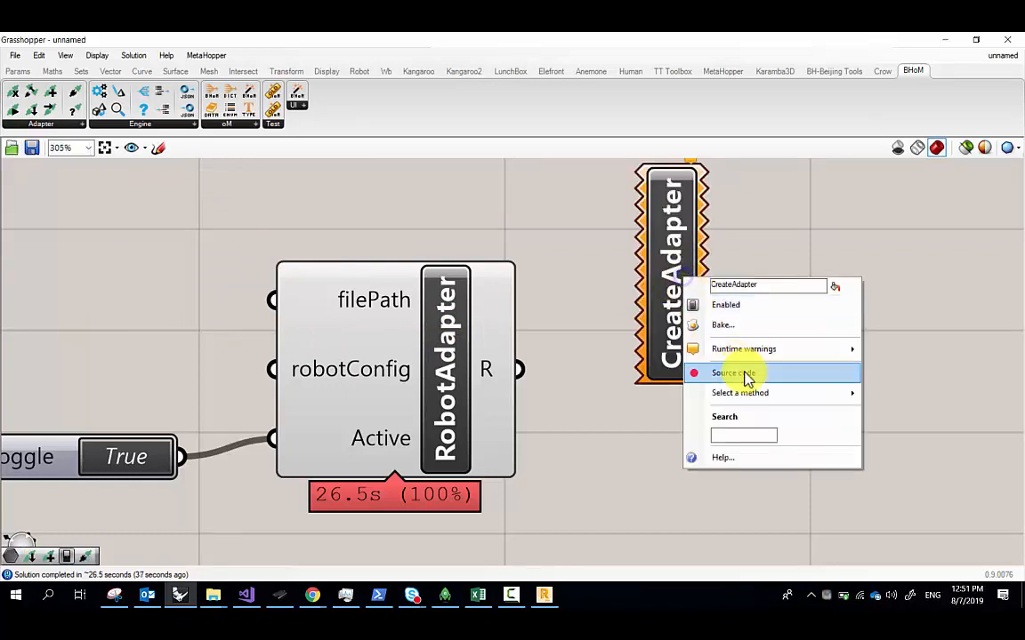
mouse_move(761, 395)
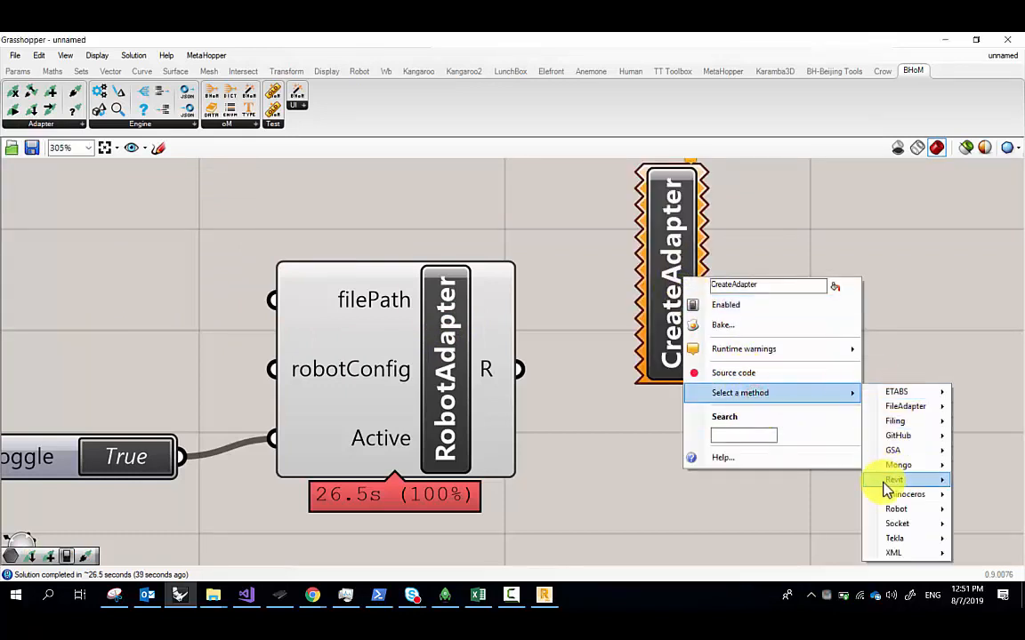
mouse_move(898, 510)
mouse_move(817, 510)
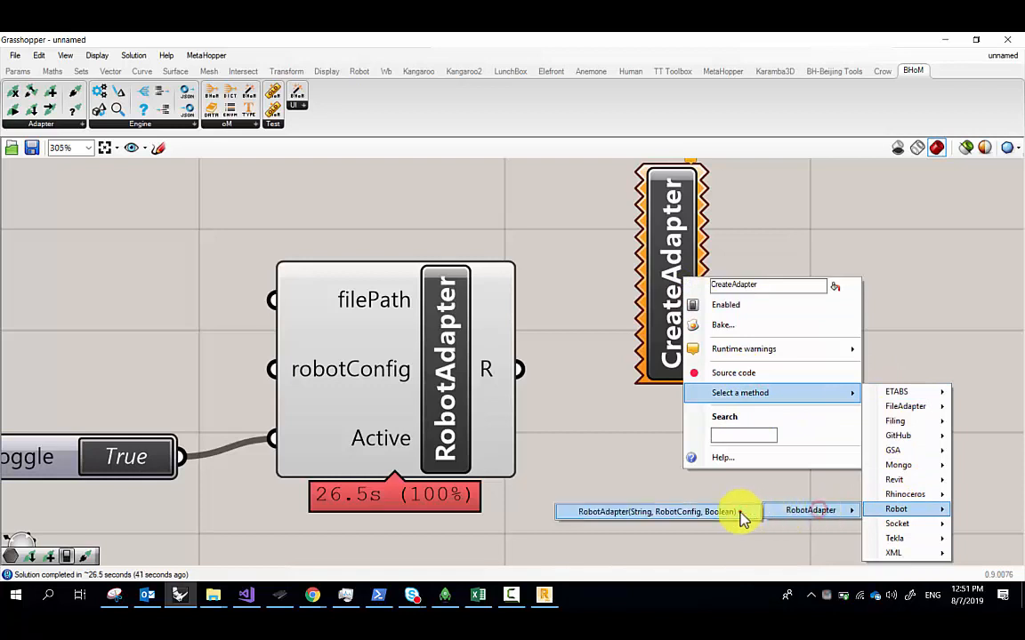
click(743, 514)
click(711, 321)
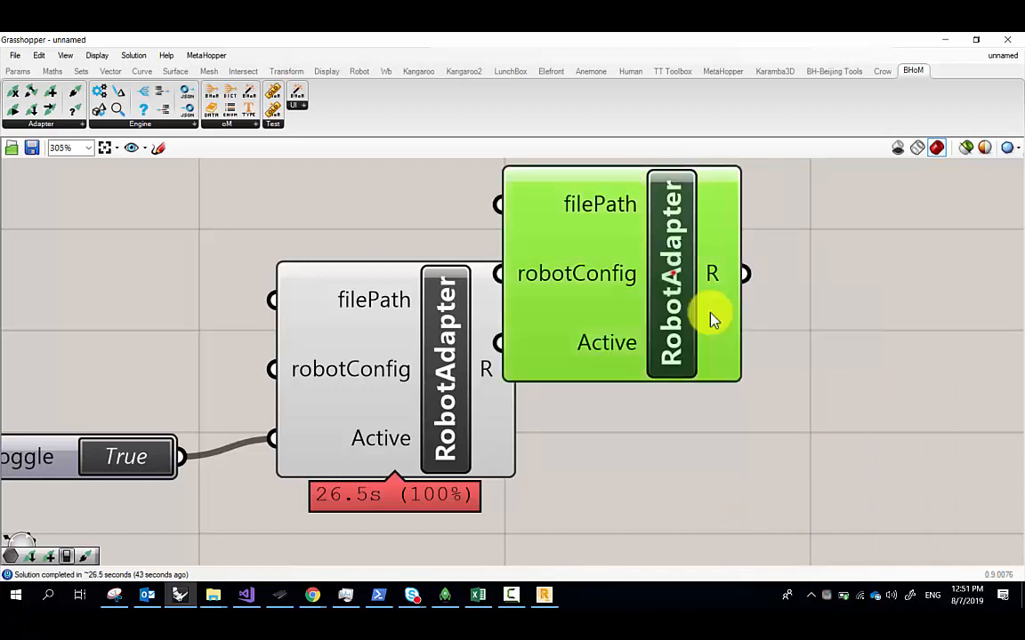
drag(712, 321, 784, 371)
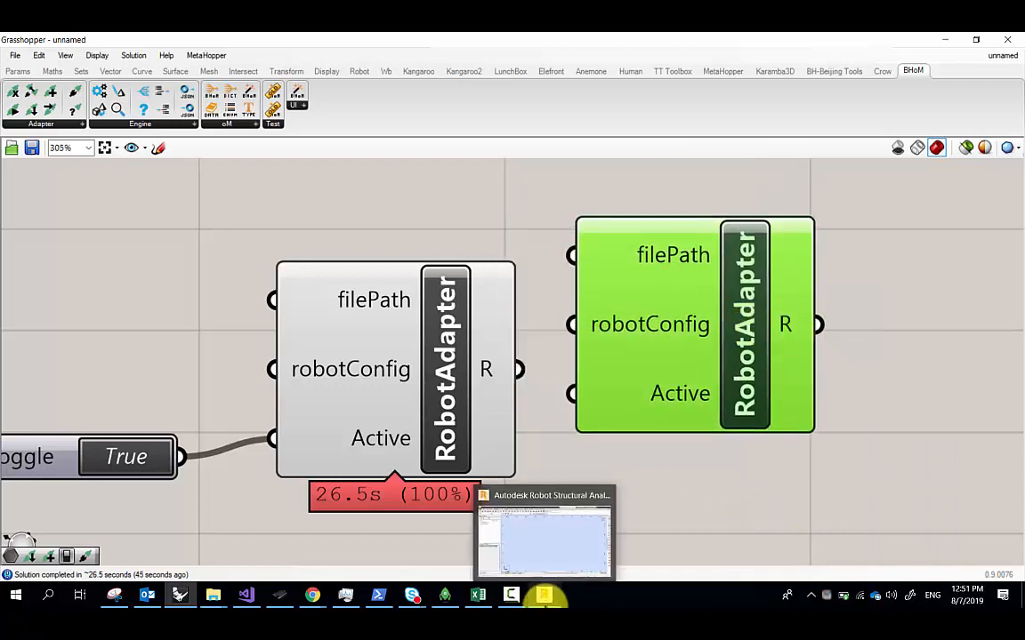
click(545, 596)
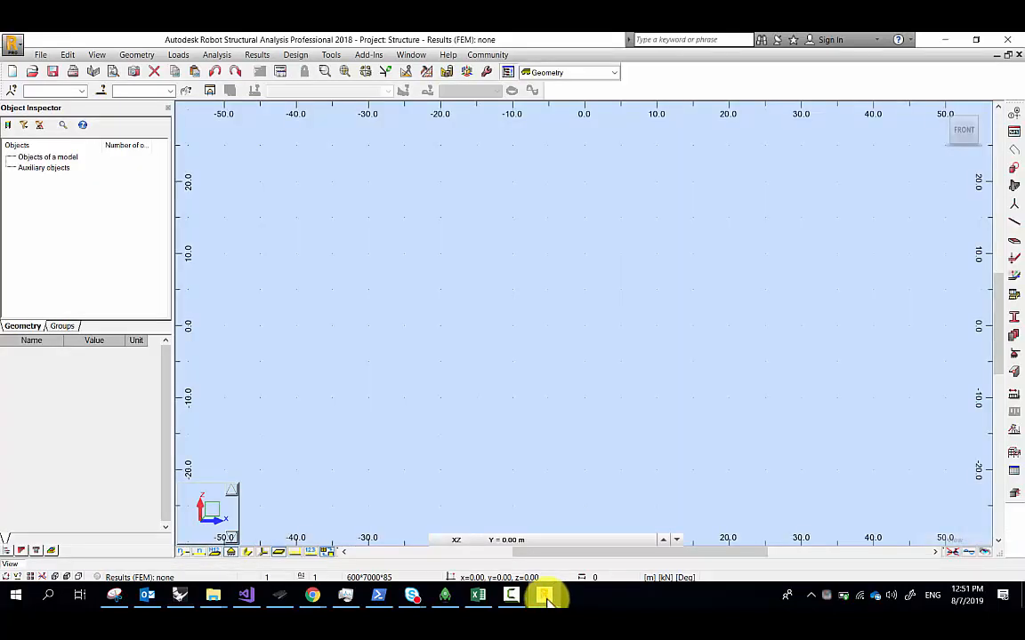
click(673, 344)
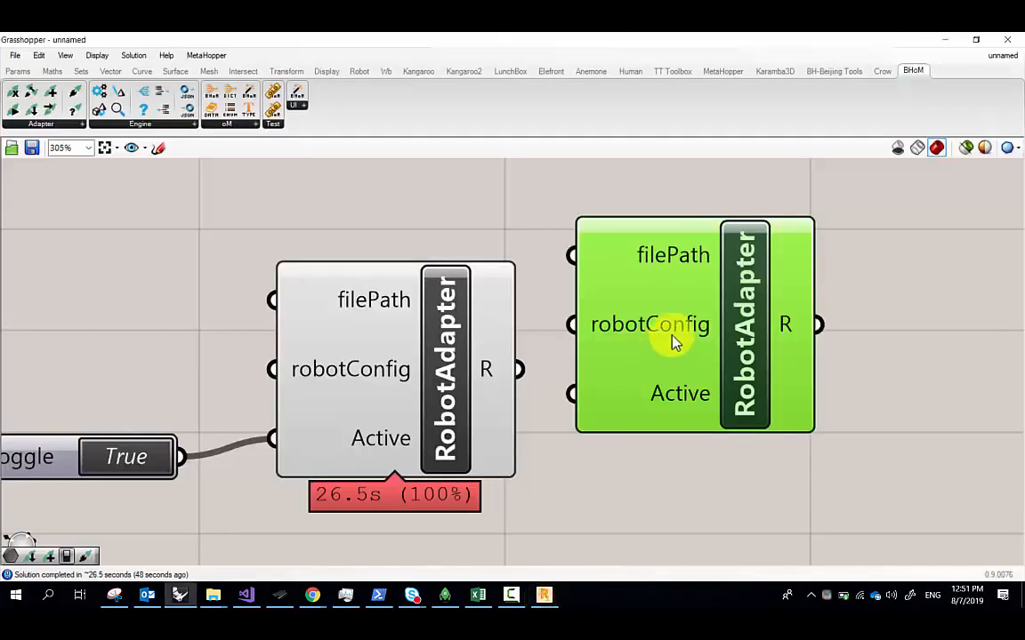
key(Delete)
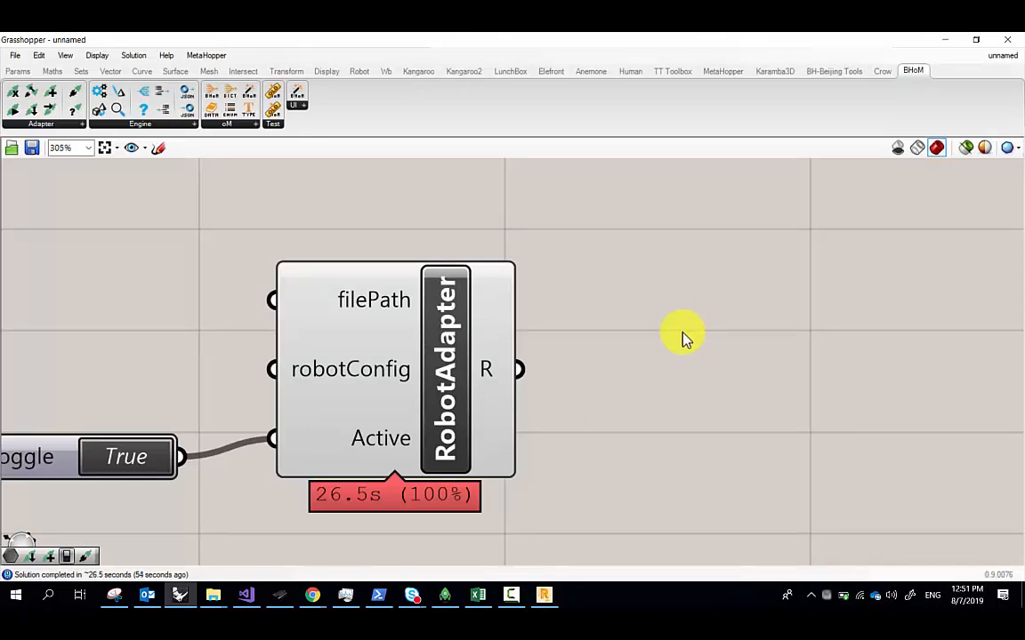
Check the Robot Structural Analysis window, then minimise it back to Grasshopper
right_drag(647, 319, 626, 281)
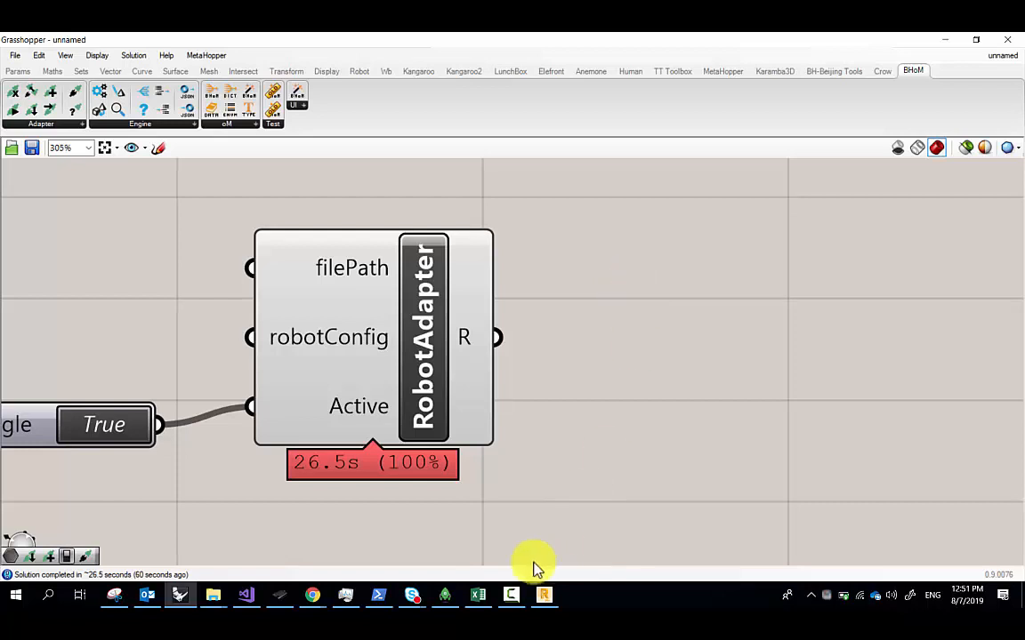
click(545, 594)
click(557, 598)
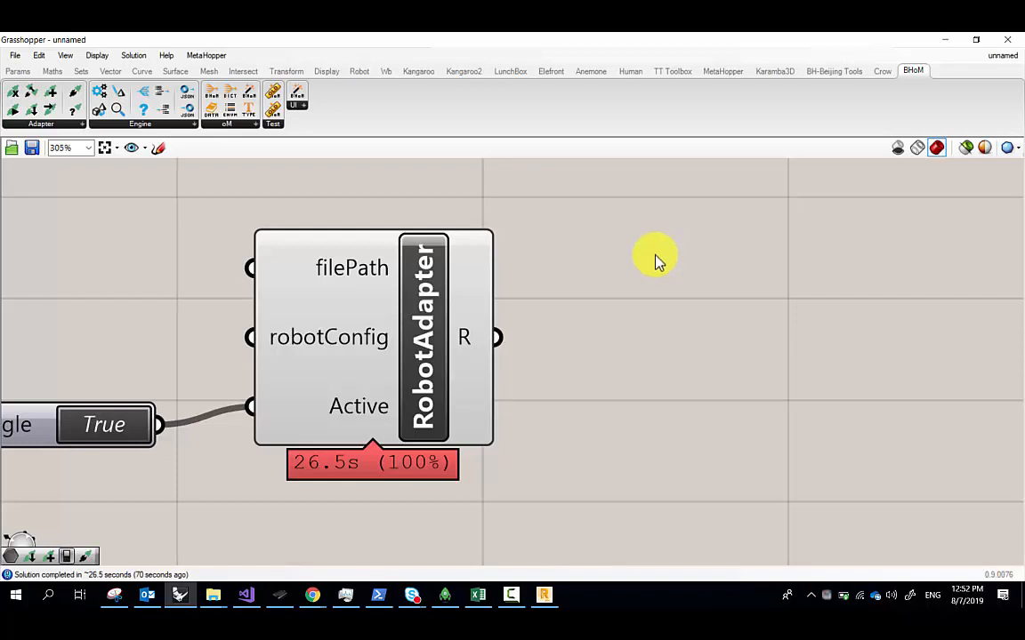
Reframe the Toggle and RobotAdapter on the canvas and open the Adapter component list
scroll(551, 320, down, 5)
right_drag(564, 300, 362, 272)
scroll(322, 260, up, 2)
scroll(322, 260, down, 1)
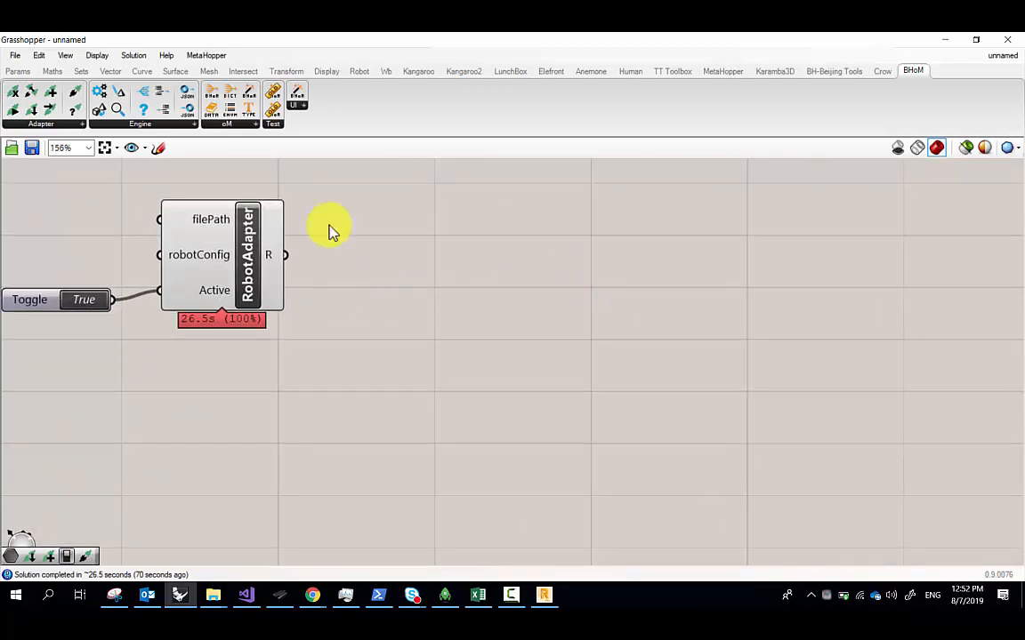
click(81, 124)
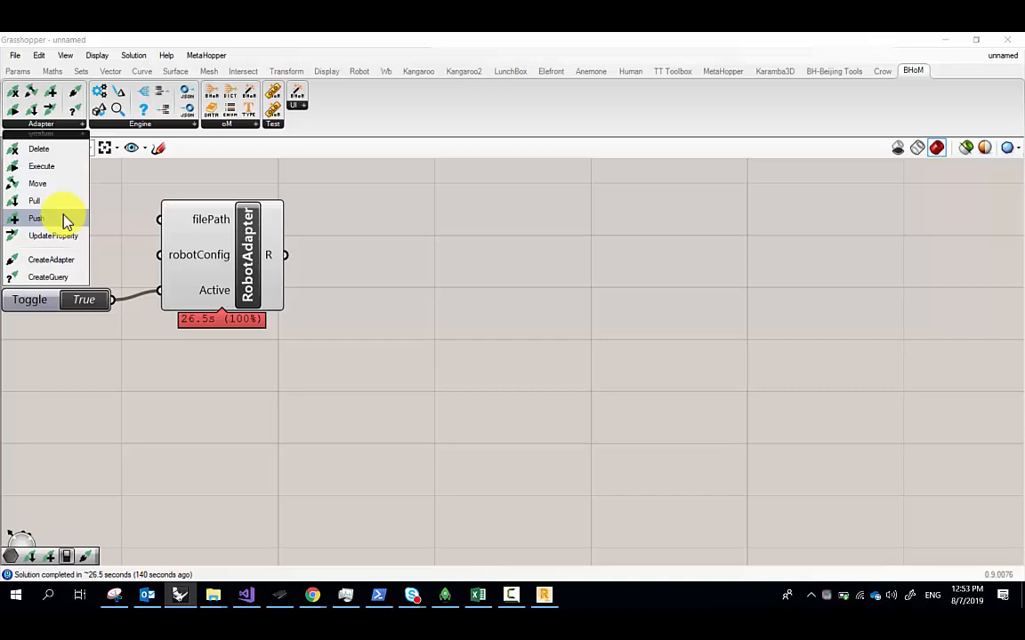
Select the RobotAdapter and frame its R output in view
right_drag(276, 291, 378, 325)
scroll(344, 285, up, 4)
click(344, 282)
right_drag(436, 173, 457, 275)
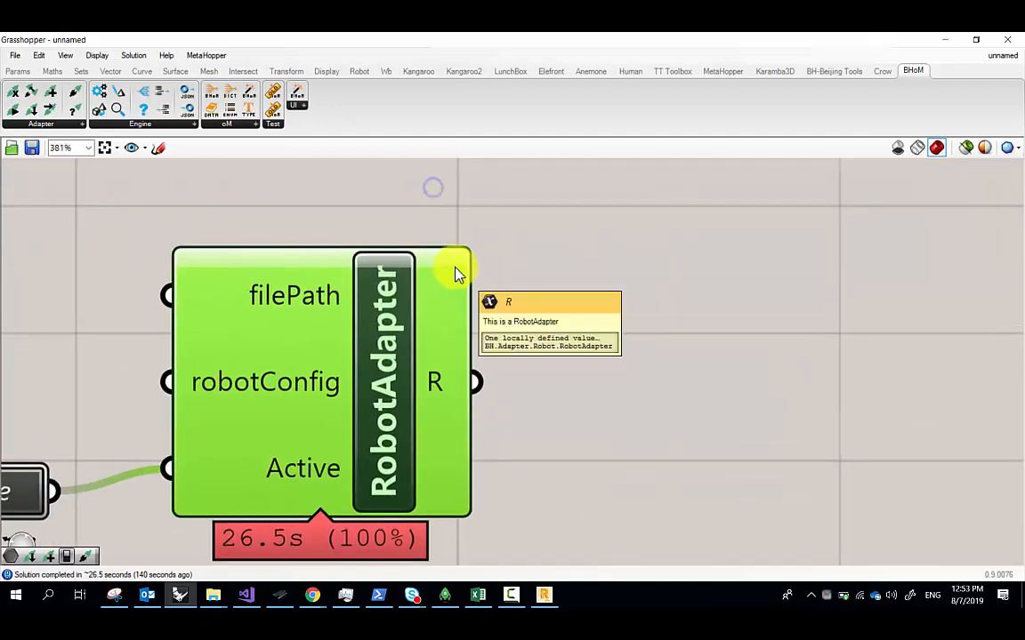
scroll(446, 269, down, 1)
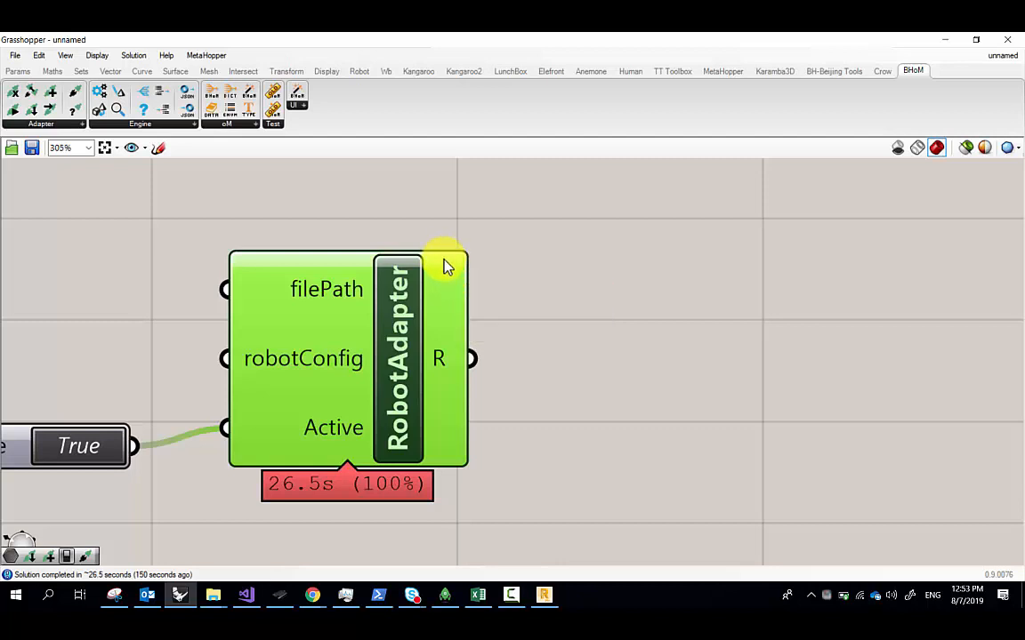
scroll(446, 267, down, 3)
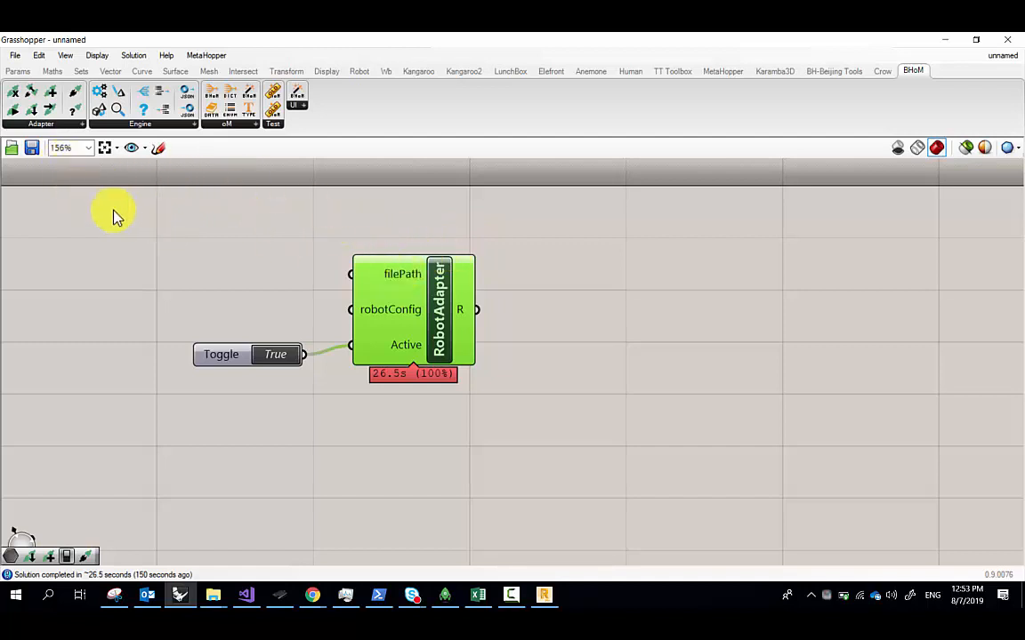
Place a Push component right of the RobotAdapter, then switch to the Snipping Tool sketch
click(246, 125)
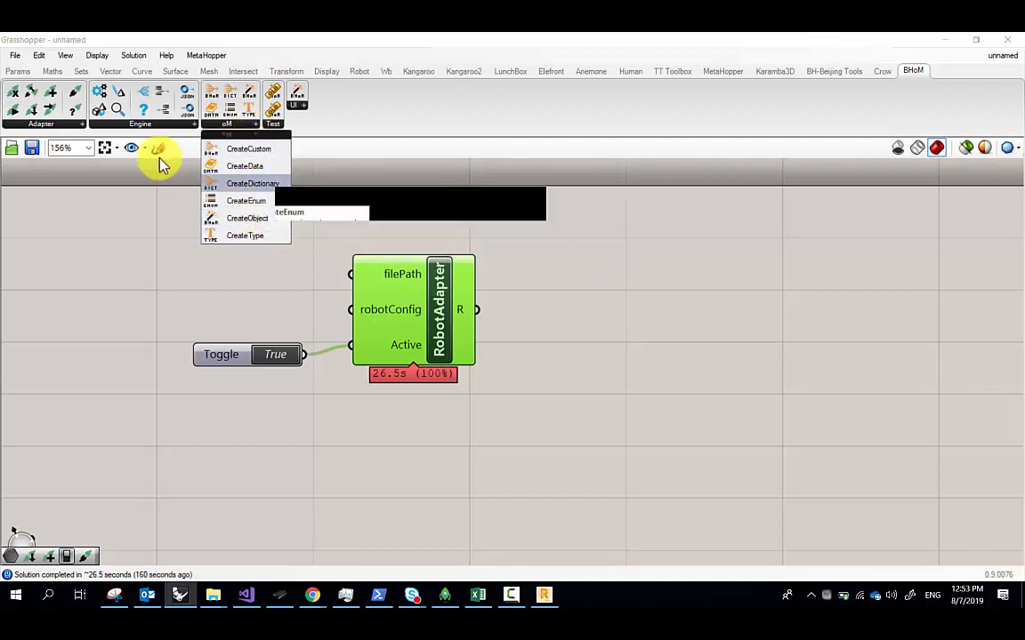
click(71, 124)
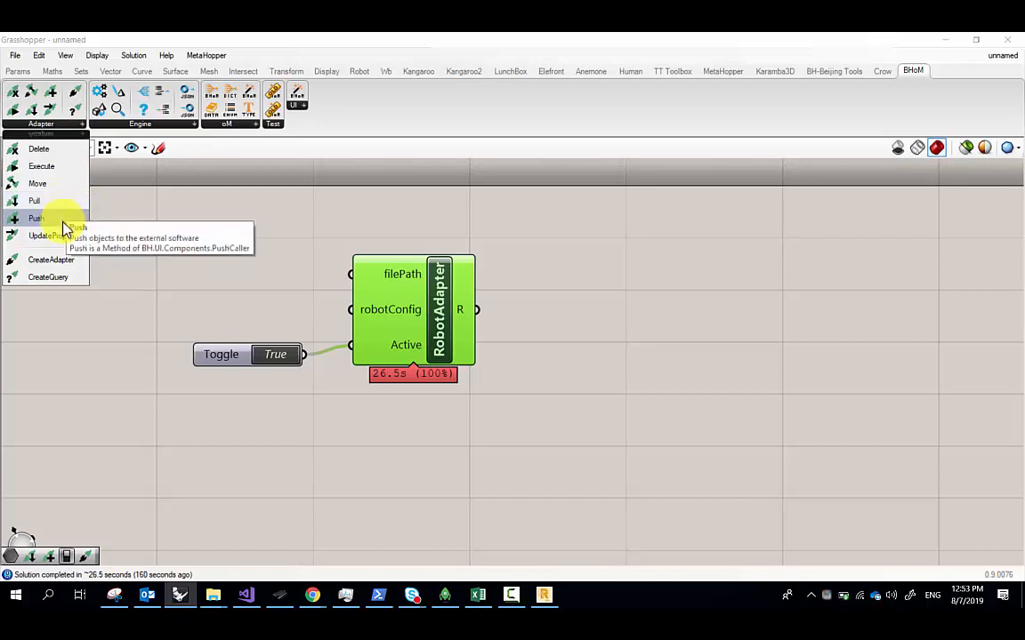
drag(74, 212, 665, 345)
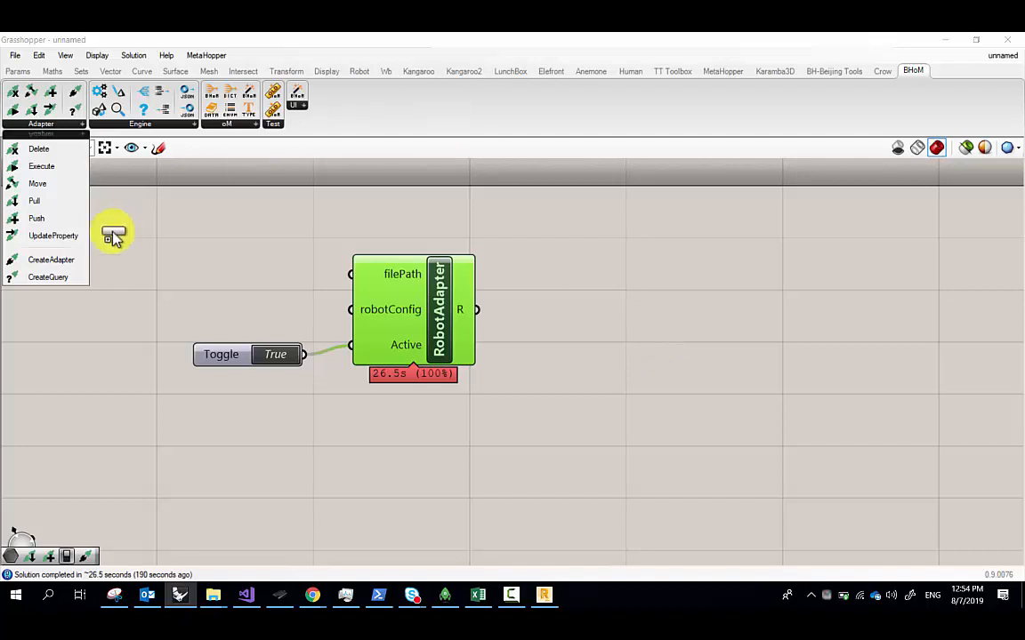
click(55, 220)
scroll(487, 245, down, 4)
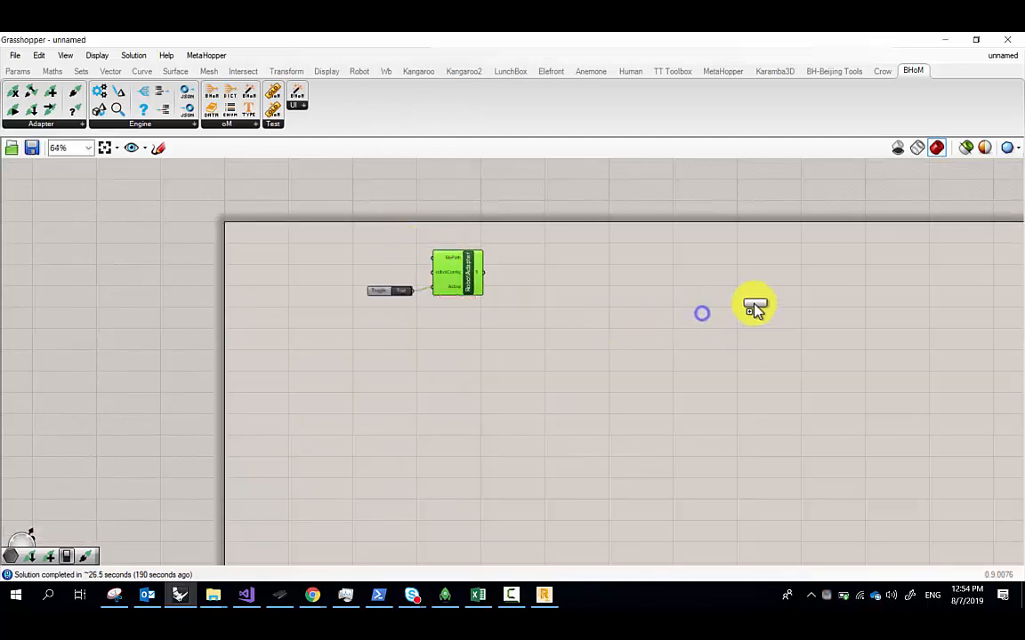
click(754, 304)
scroll(754, 307, up, 4)
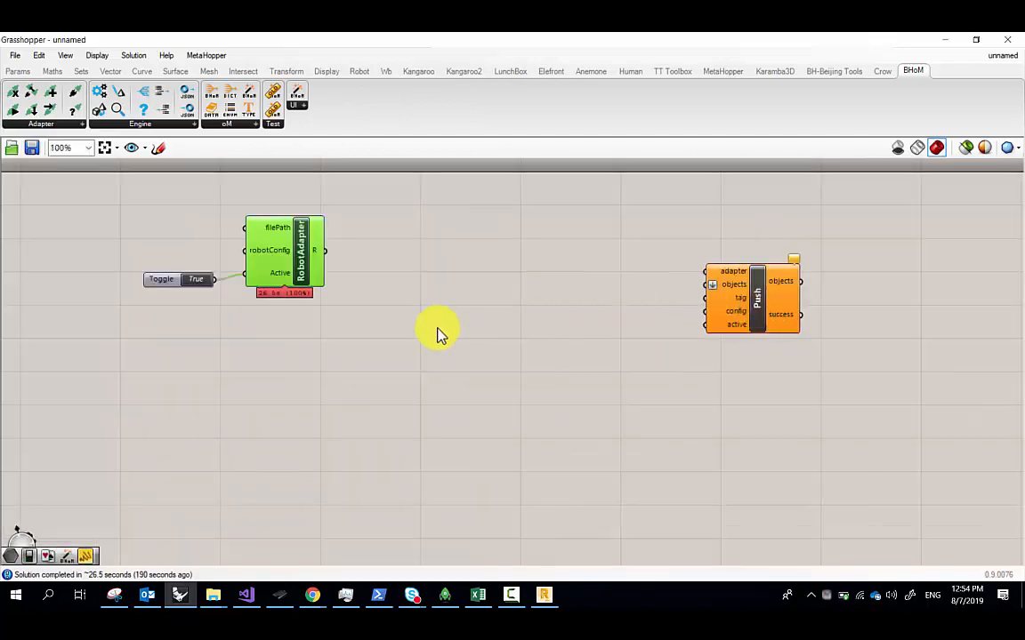
click(114, 595)
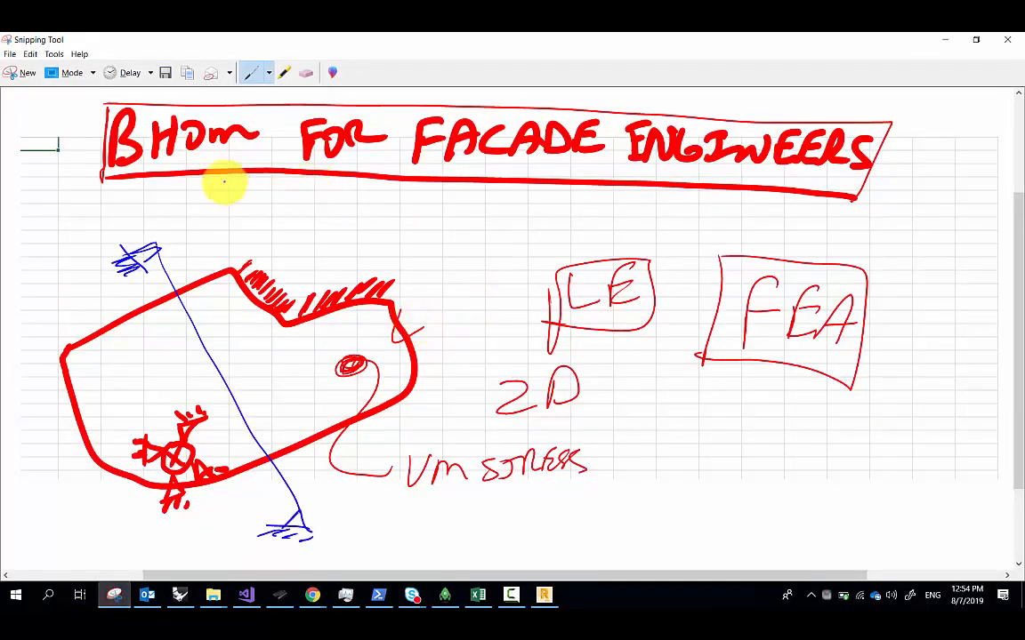
Use the Eraser to wipe all strokes beneath the BHoM for Facade Engineers banner
click(307, 73)
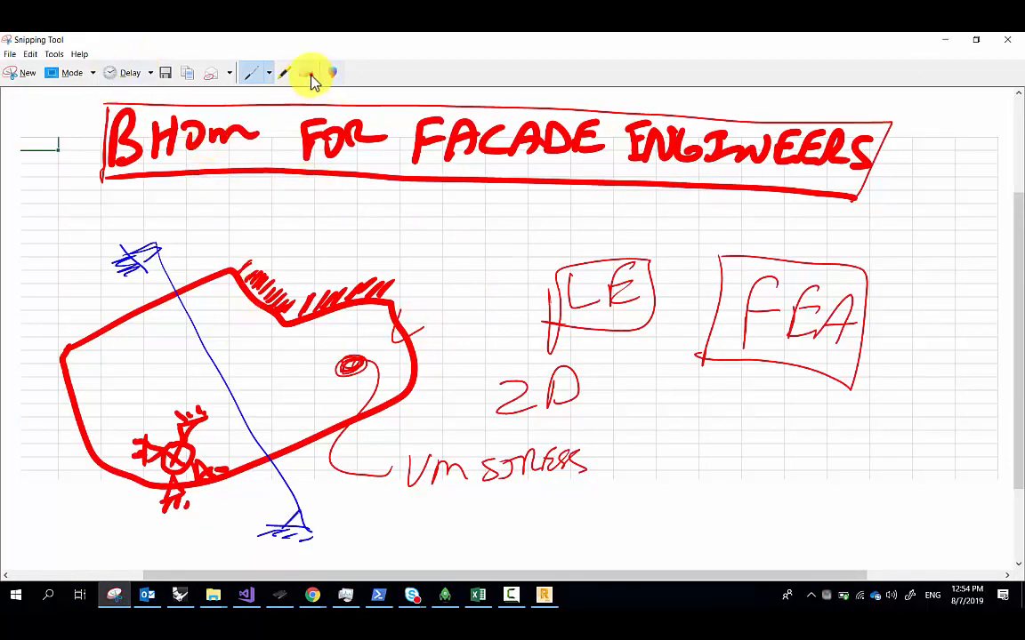
mouse_move(160, 304)
mouse_down()
mouse_move(137, 308)
mouse_move(125, 235)
mouse_move(172, 492)
mouse_move(148, 468)
mouse_move(206, 514)
mouse_move(180, 478)
mouse_move(238, 472)
mouse_move(201, 408)
mouse_move(264, 574)
mouse_move(285, 525)
mouse_move(357, 530)
mouse_move(604, 457)
mouse_move(347, 384)
mouse_move(275, 283)
mouse_move(264, 284)
mouse_move(355, 297)
mouse_move(297, 302)
mouse_move(378, 316)
mouse_move(528, 373)
mouse_move(588, 283)
mouse_move(798, 282)
mouse_move(857, 343)
mouse_move(805, 302)
mouse_up()
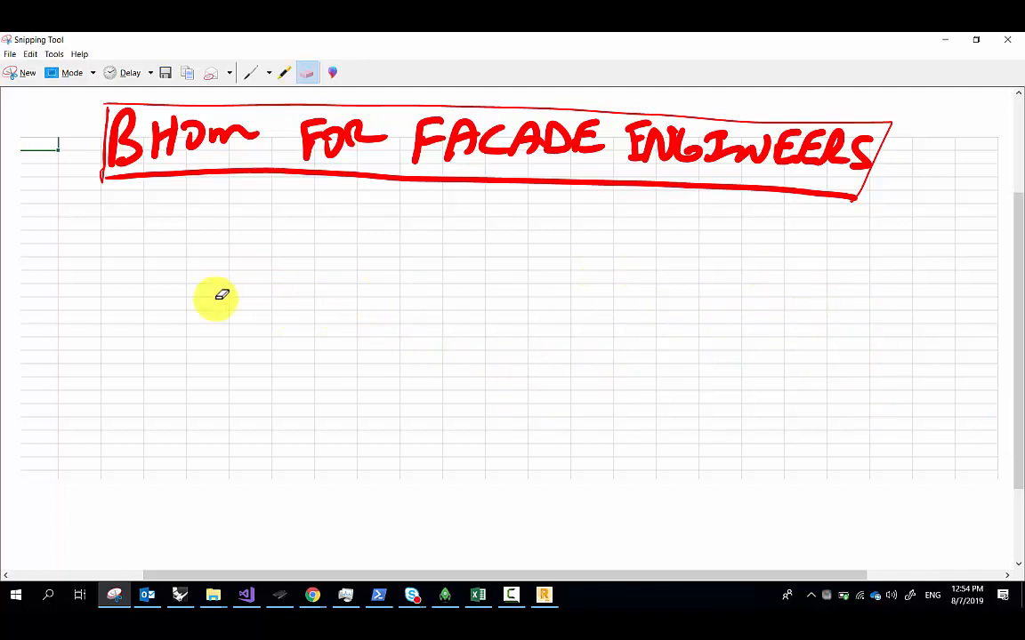
Write an underlined I heading, draw left and right dividers, and sketch a profile shape
click(251, 71)
drag(97, 214, 100, 248)
drag(84, 222, 119, 212)
drag(91, 254, 118, 241)
mouse_move(65, 273)
mouse_down()
mouse_move(161, 259)
mouse_move(216, 536)
mouse_up()
drag(857, 228, 856, 260)
drag(776, 226, 794, 548)
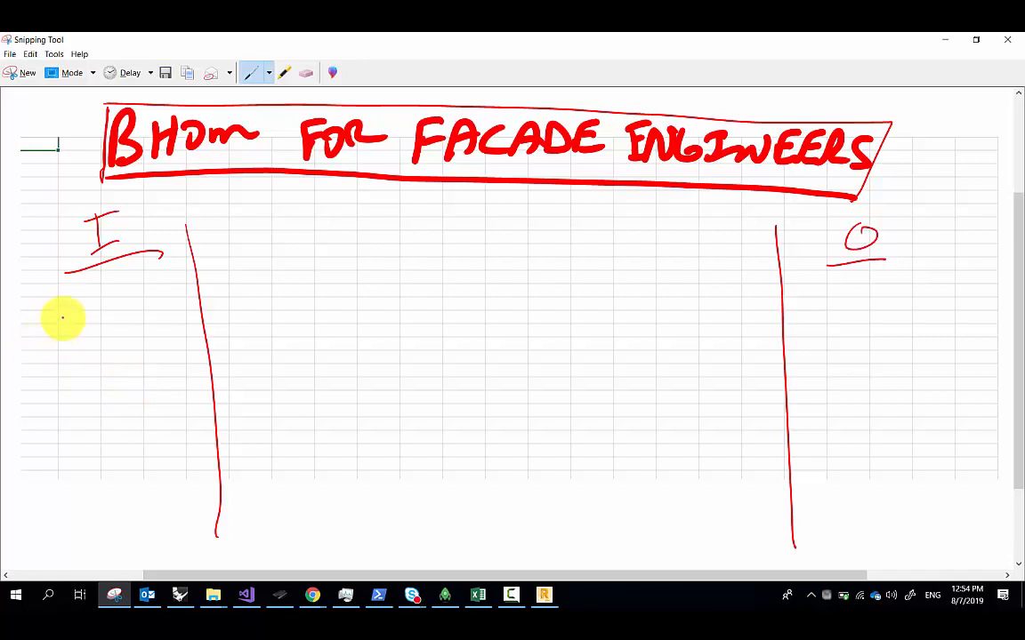
mouse_move(70, 303)
mouse_down()
mouse_move(27, 348)
mouse_move(172, 359)
mouse_move(188, 321)
mouse_move(183, 297)
mouse_move(133, 326)
mouse_move(73, 332)
mouse_move(86, 298)
mouse_up()
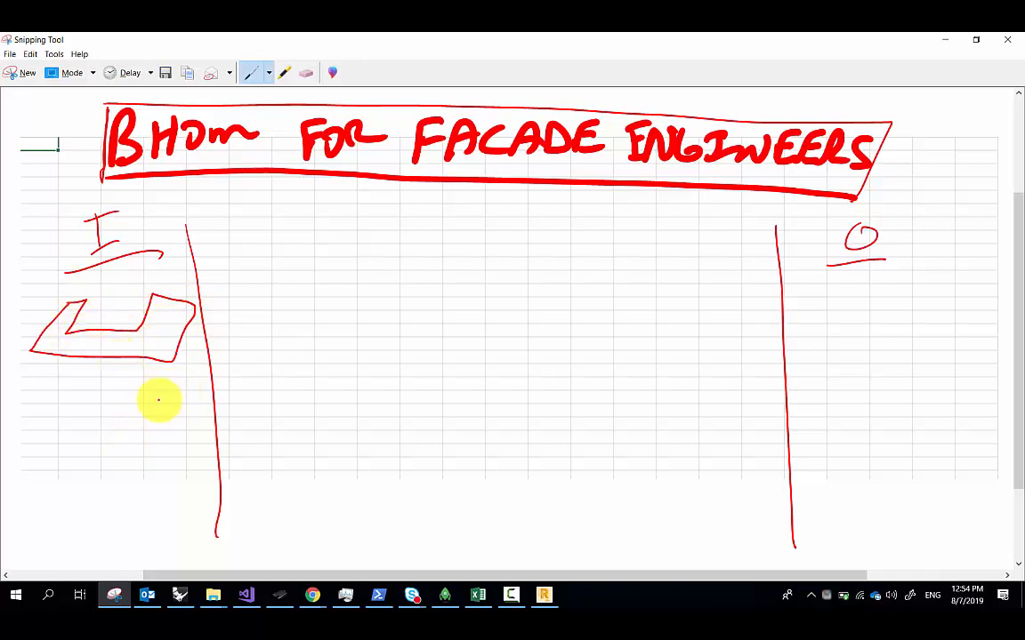
Label the shape PROFILE, sketch a support line, and write Supports plus a second input label
mouse_move(78, 390)
mouse_down()
mouse_move(119, 370)
mouse_move(130, 385)
mouse_move(141, 377)
mouse_move(166, 389)
mouse_up()
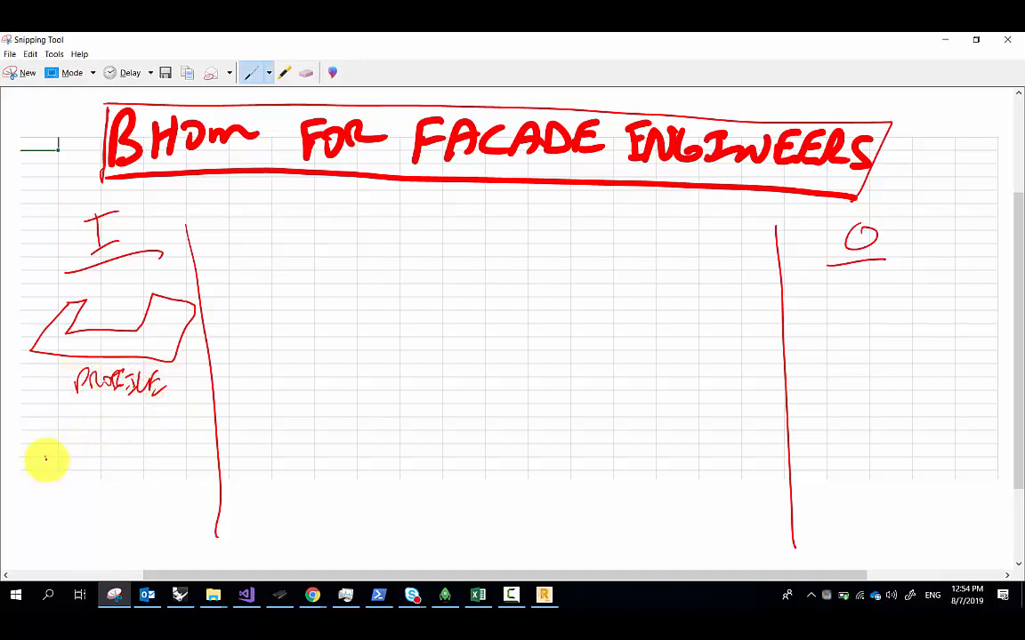
click(49, 461)
drag(169, 454, 182, 450)
click(116, 429)
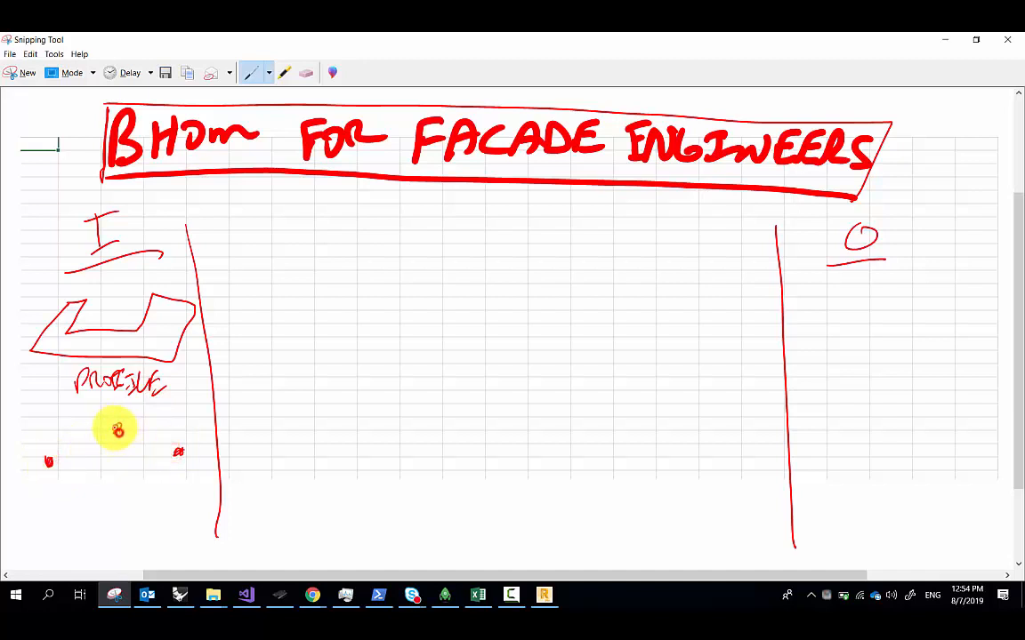
drag(81, 492, 149, 472)
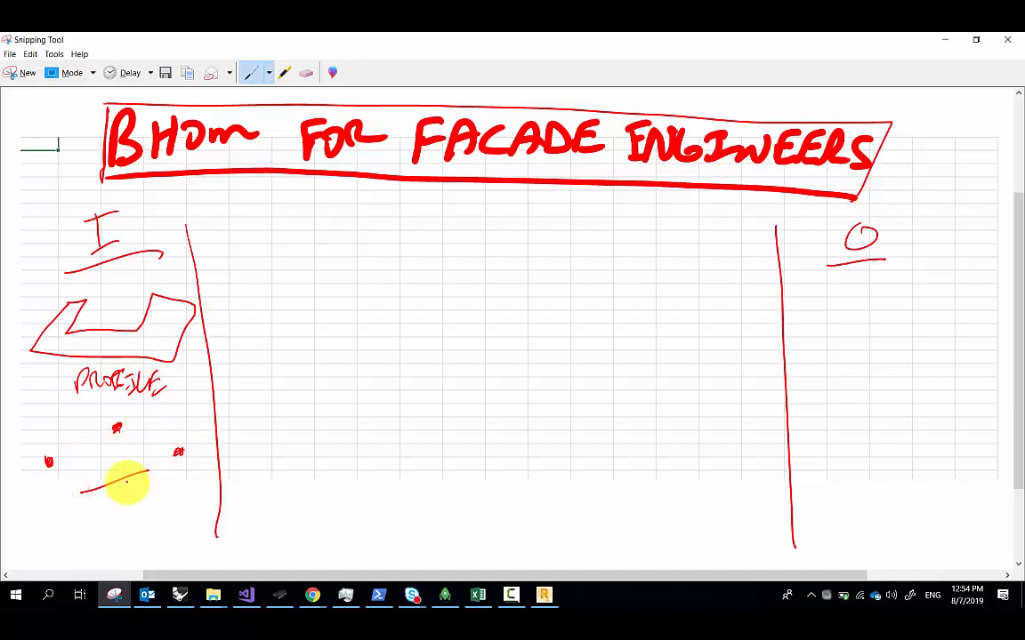
mouse_move(94, 513)
mouse_down()
mouse_move(115, 521)
mouse_move(205, 476)
mouse_up()
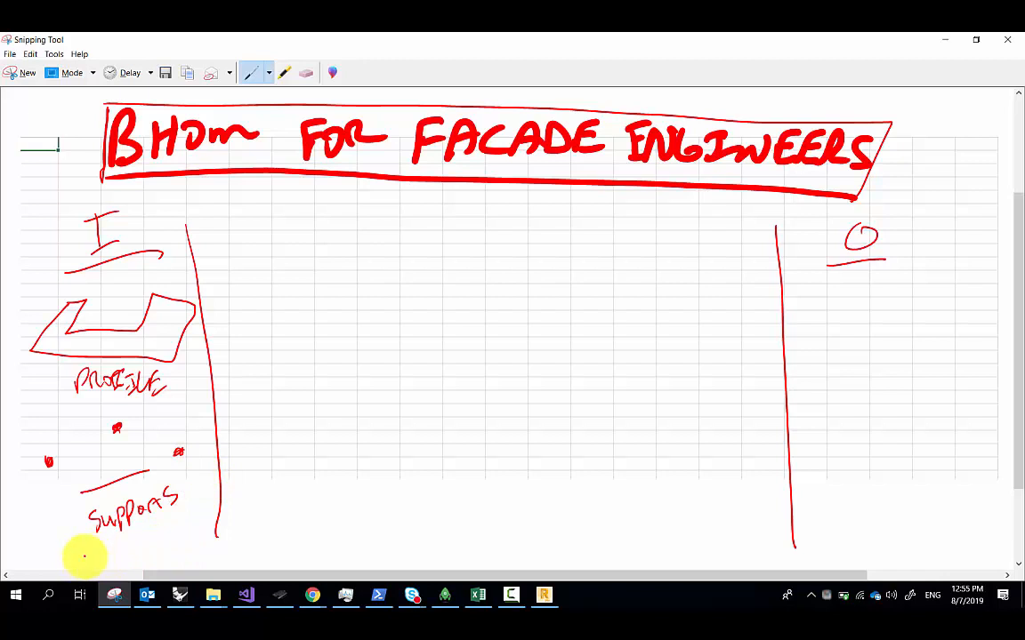
mouse_move(84, 557)
mouse_down()
mouse_move(172, 541)
mouse_move(167, 533)
mouse_up()
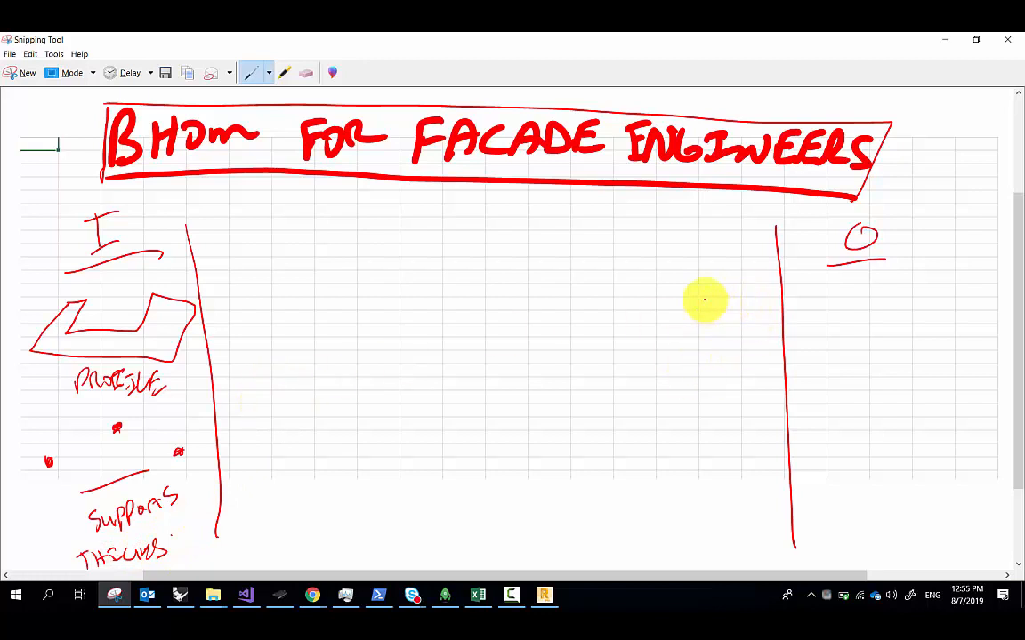
Write FEA on the output side and sketch a profile shape beneath it
mouse_move(821, 293)
mouse_down()
mouse_move(830, 279)
mouse_move(841, 301)
mouse_move(858, 302)
mouse_move(815, 347)
mouse_move(892, 384)
mouse_move(897, 398)
mouse_up()
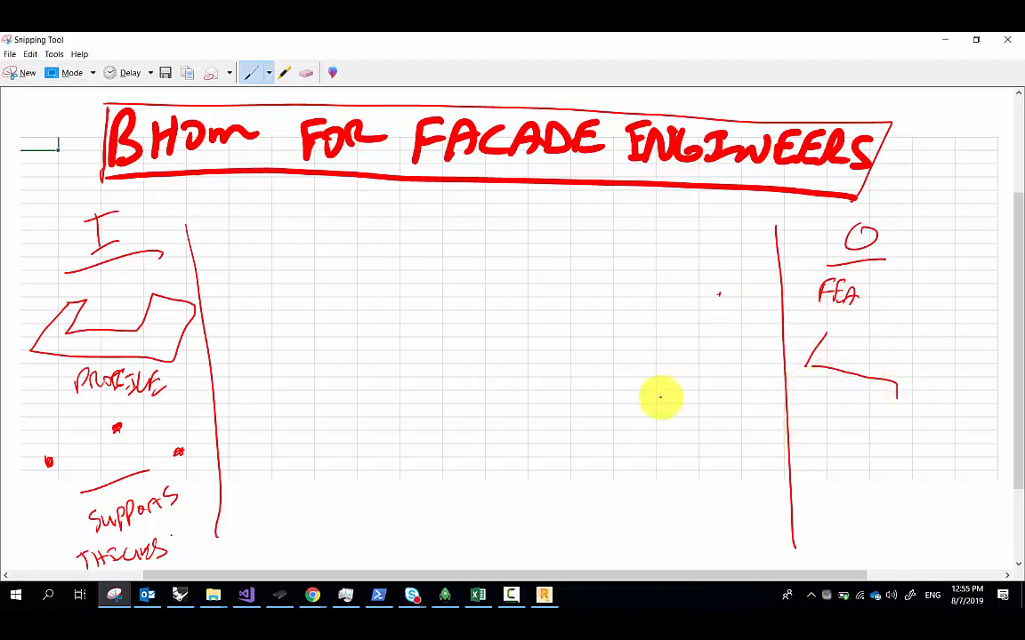
drag(634, 394, 652, 386)
drag(683, 408, 688, 406)
mouse_move(826, 335)
mouse_down()
mouse_move(857, 360)
mouse_move(894, 366)
mouse_move(897, 336)
mouse_up()
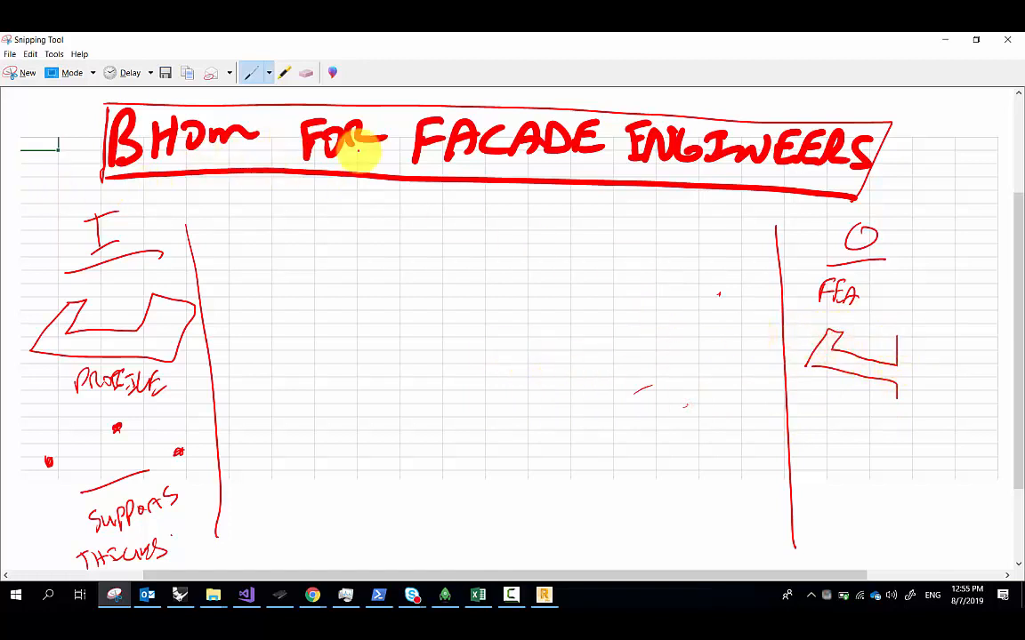
Redraw the FEA profile with hatched supports and draw links from the inputs to the middle
click(308, 78)
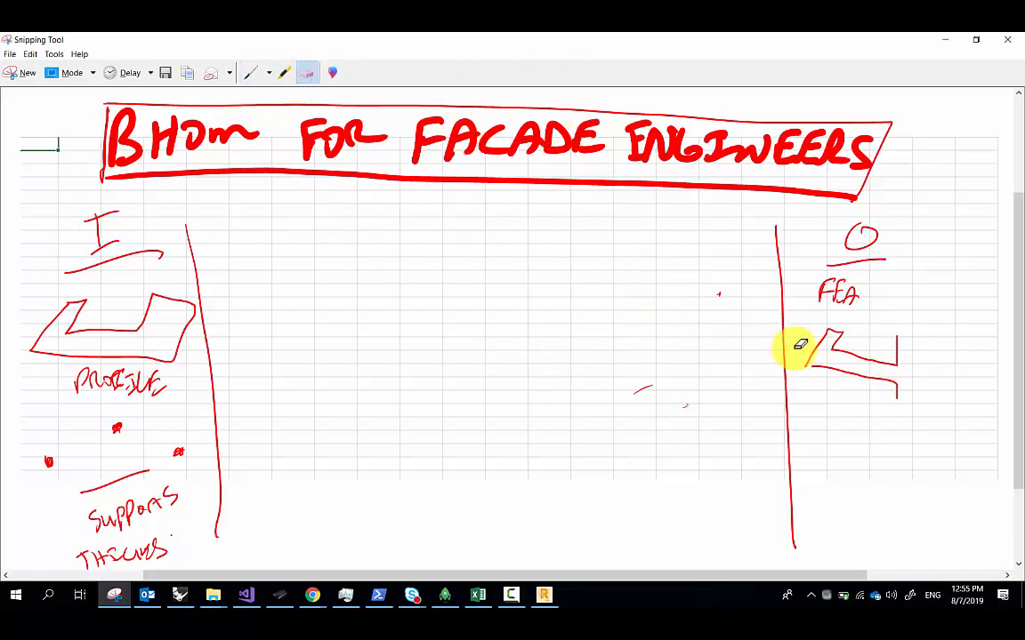
mouse_move(828, 381)
mouse_down()
mouse_move(869, 351)
mouse_move(815, 350)
mouse_move(845, 352)
mouse_move(834, 332)
mouse_move(823, 377)
mouse_move(874, 404)
mouse_move(896, 378)
mouse_move(863, 377)
mouse_move(839, 336)
mouse_up()
click(250, 74)
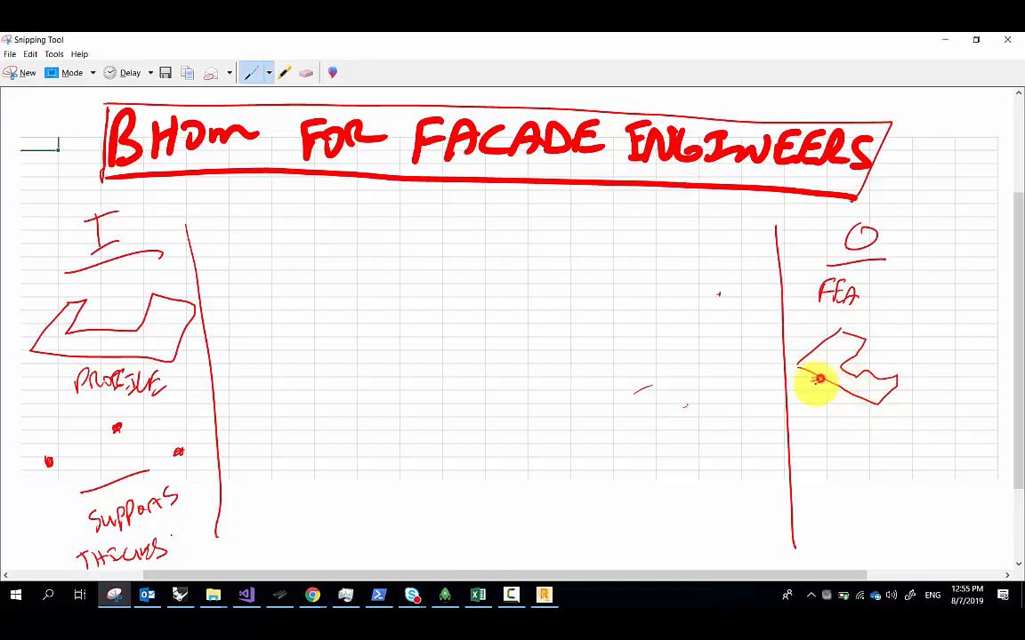
drag(819, 378, 854, 396)
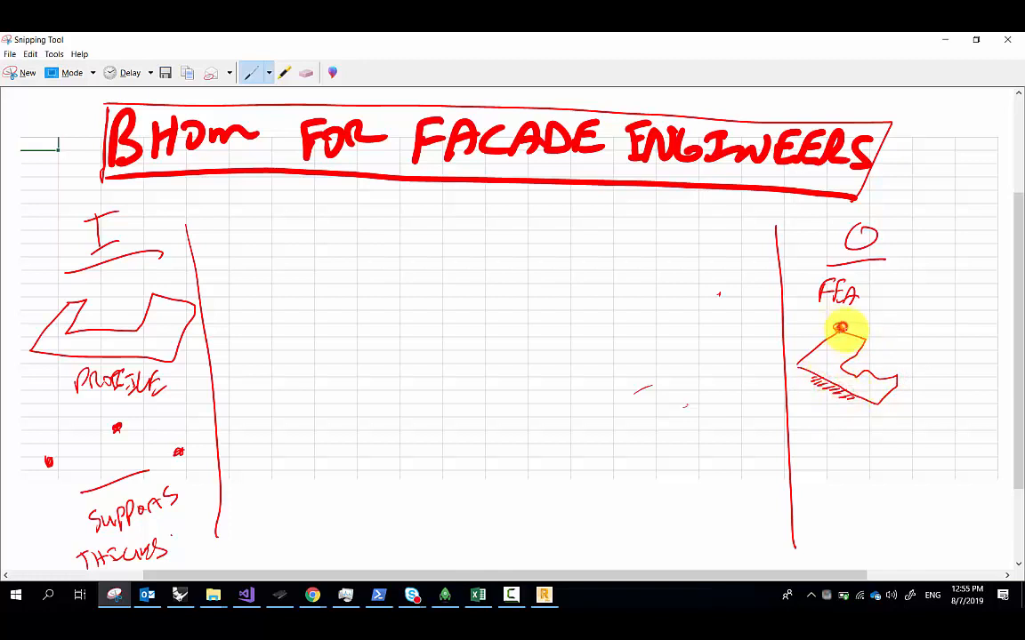
drag(841, 328, 845, 330)
drag(893, 380, 896, 369)
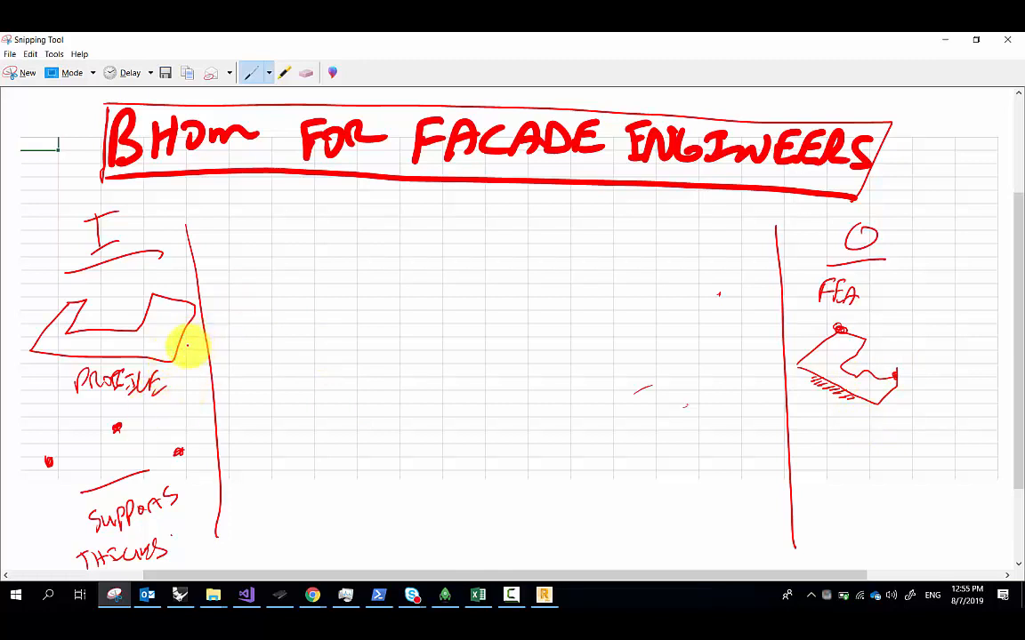
drag(187, 345, 273, 352)
drag(260, 418, 196, 436)
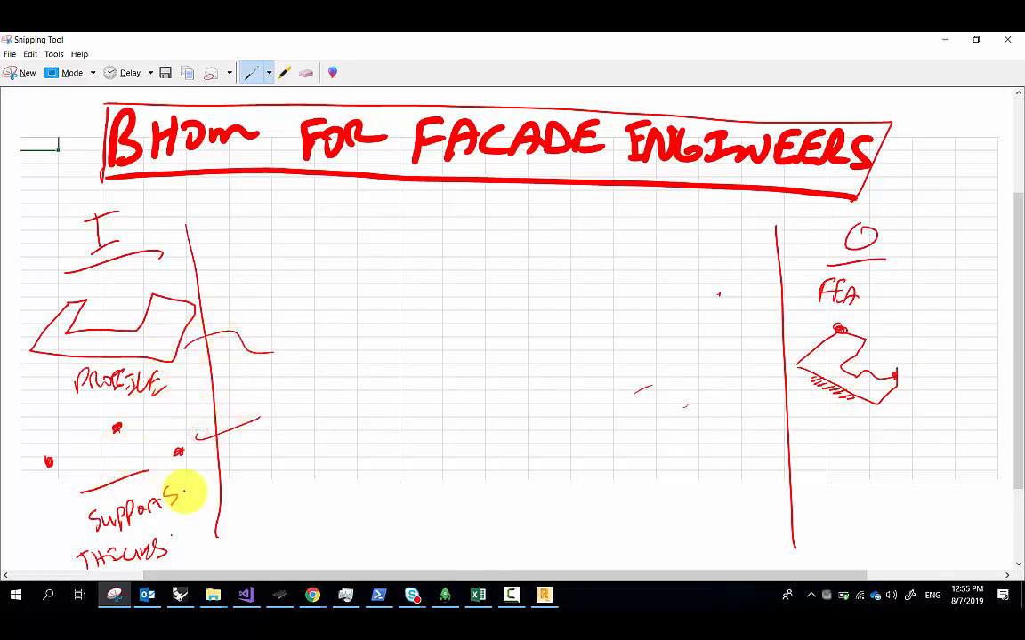
Link the inputs into a box labelled BHoM OBJ with PANEL beneath it
drag(189, 559, 240, 449)
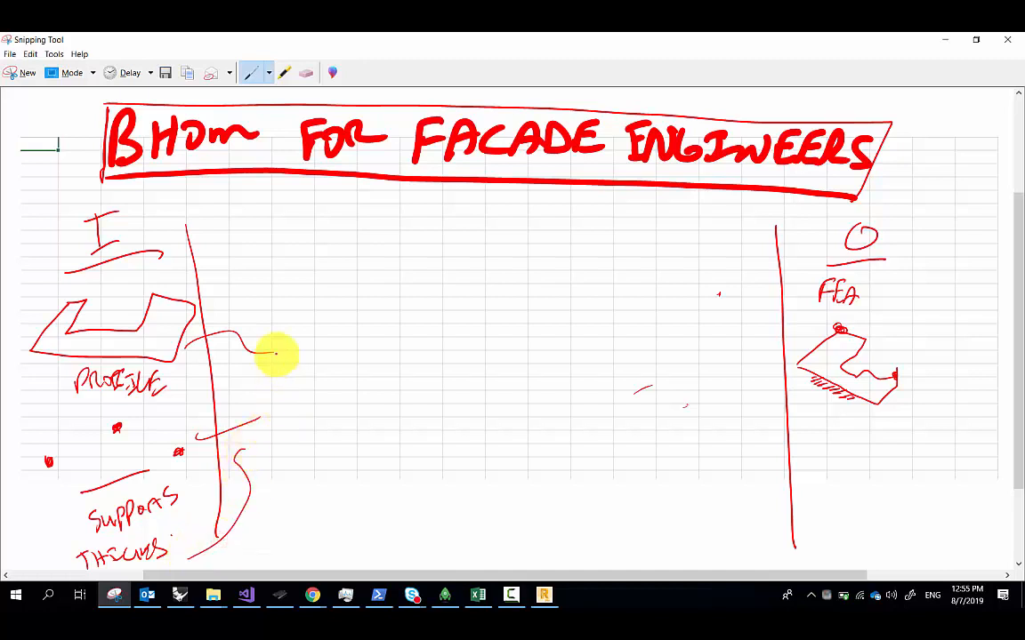
drag(277, 351, 277, 442)
mouse_move(269, 345)
mouse_down()
mouse_move(356, 323)
mouse_move(373, 436)
mouse_up()
drag(289, 439, 374, 436)
drag(295, 394, 301, 411)
drag(327, 382, 329, 408)
drag(323, 396, 343, 393)
drag(347, 402, 366, 392)
drag(316, 419, 327, 430)
drag(327, 417, 338, 422)
mouse_move(291, 455)
mouse_down()
mouse_move(326, 459)
mouse_move(346, 449)
mouse_move(359, 460)
mouse_up()
drag(366, 448, 378, 457)
mouse_move(281, 448)
mouse_down()
mouse_move(377, 476)
mouse_move(383, 433)
mouse_up()
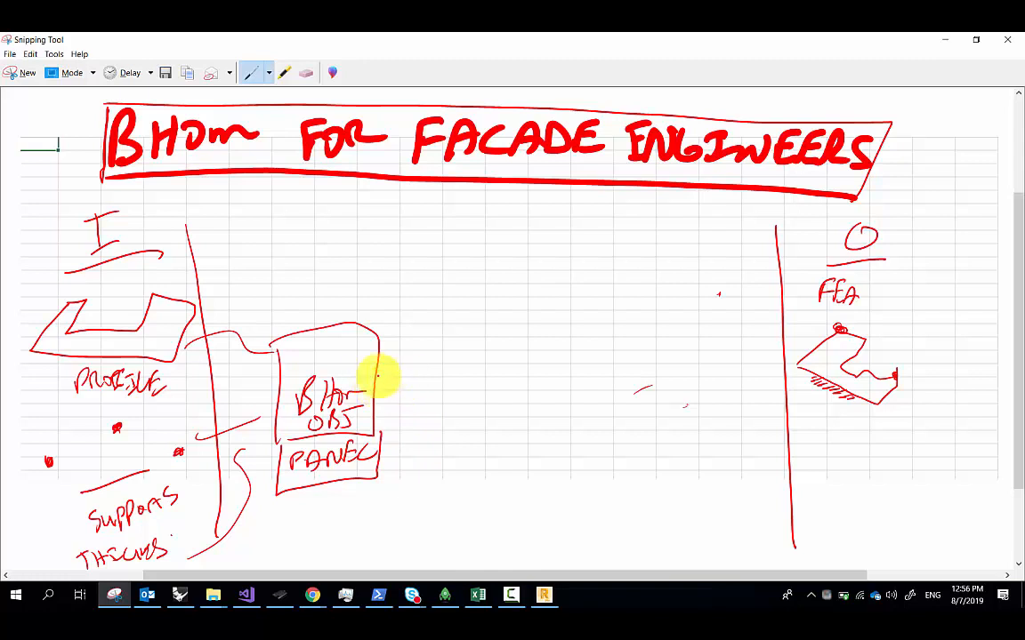
Draw an arrow to a boxed PUSH labelled Robot Adapter, connected onward to FEA
drag(377, 382, 457, 380)
mouse_move(512, 362)
mouse_down()
mouse_move(505, 392)
mouse_move(516, 372)
mouse_up()
drag(539, 369, 542, 390)
drag(546, 373, 553, 389)
mouse_move(581, 359)
mouse_down()
mouse_move(563, 386)
mouse_move(593, 385)
mouse_up()
drag(617, 361, 611, 390)
drag(598, 383, 625, 366)
mouse_move(503, 326)
mouse_down()
mouse_move(483, 415)
mouse_move(610, 415)
mouse_move(462, 408)
mouse_up()
drag(630, 374, 763, 367)
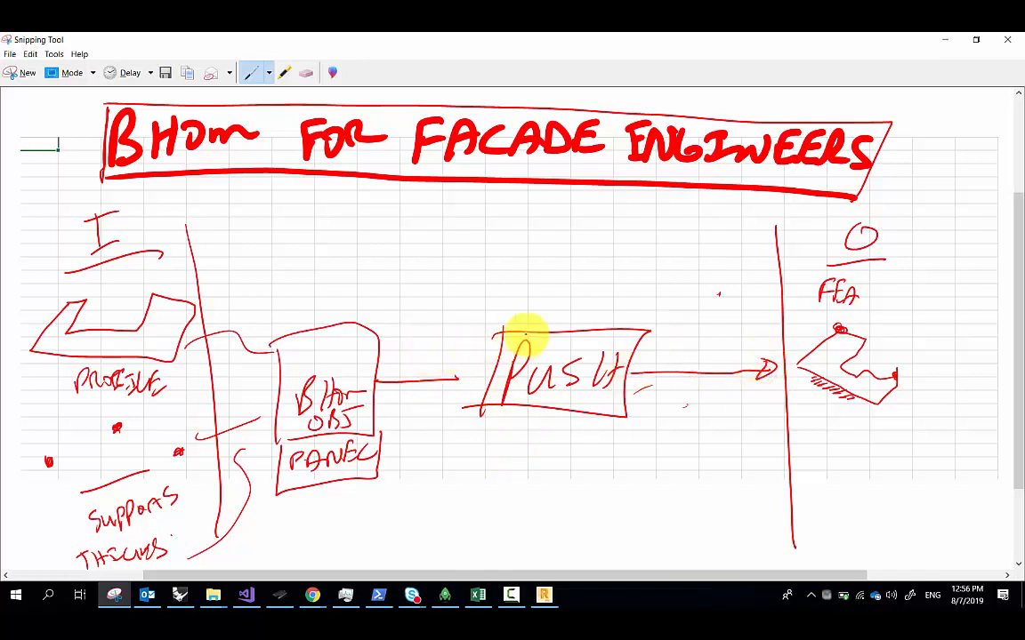
drag(525, 298, 519, 326)
mouse_move(521, 300)
mouse_down()
mouse_move(535, 325)
mouse_move(542, 313)
mouse_up()
mouse_move(552, 303)
mouse_down()
mouse_move(552, 320)
mouse_move(562, 313)
mouse_up()
mouse_move(570, 305)
mouse_down()
mouse_move(566, 321)
mouse_move(613, 319)
mouse_move(656, 297)
mouse_move(668, 314)
mouse_up()
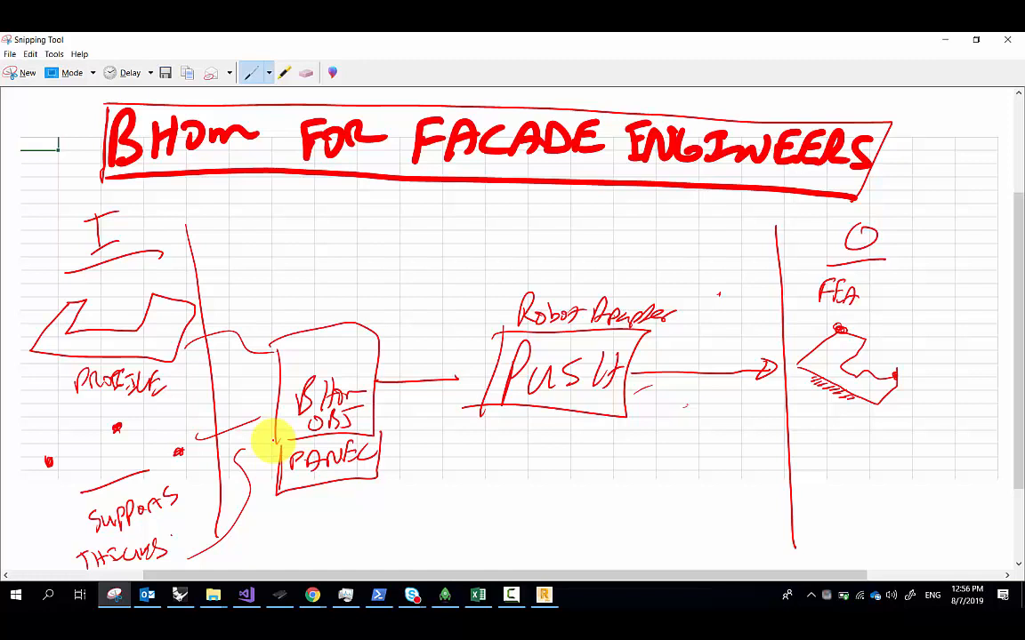
Add arrows into the BHoM OBJ and Robot Adapter boxes, numbered 1 and 2
drag(325, 236, 329, 307)
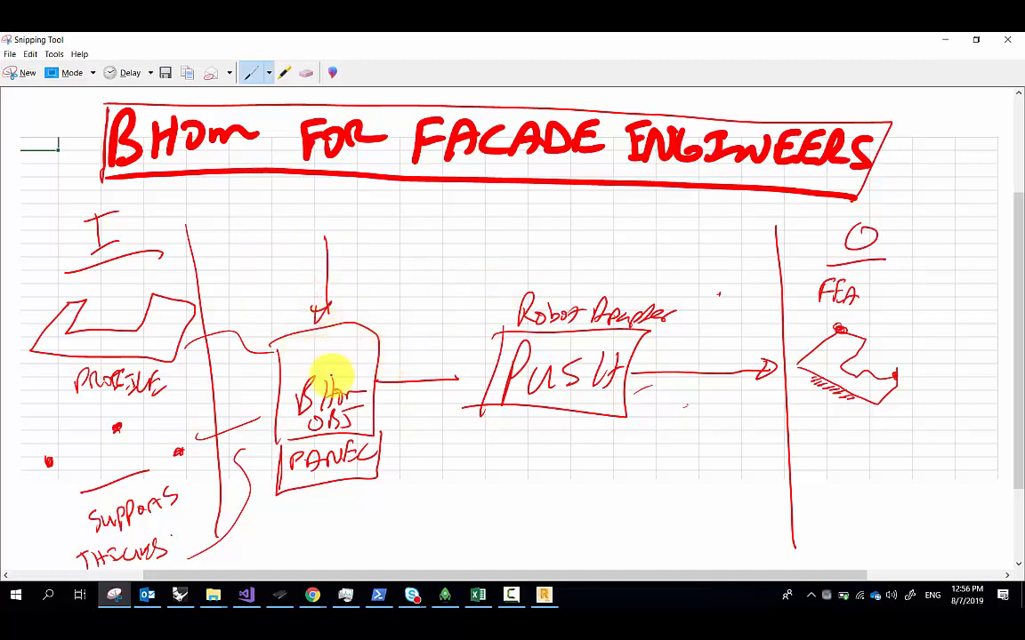
mouse_move(362, 247)
mouse_down()
mouse_move(382, 217)
mouse_move(354, 265)
mouse_up()
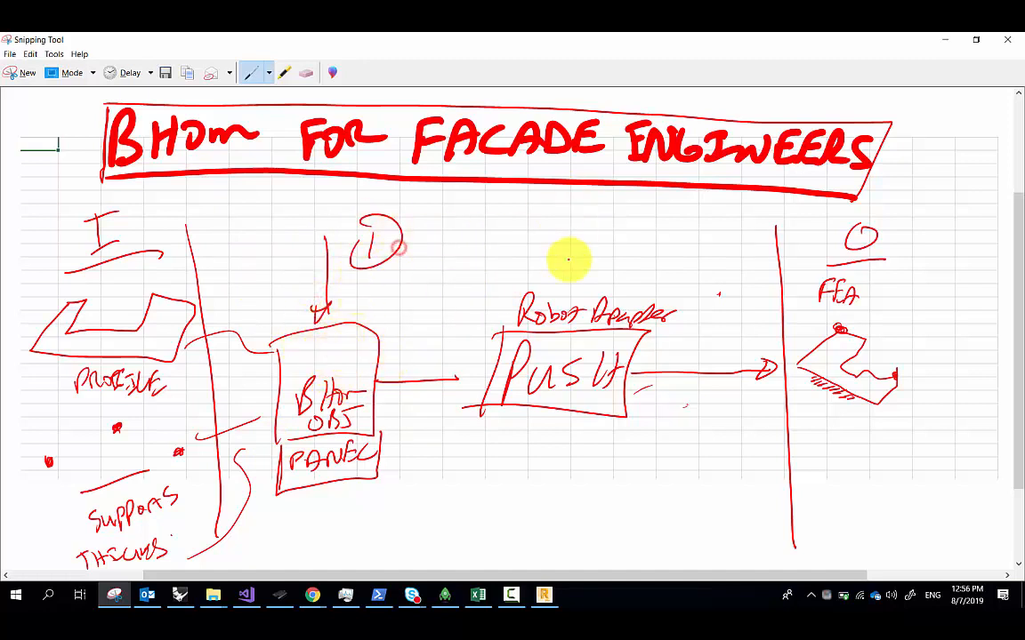
mouse_move(571, 218)
mouse_down()
mouse_move(574, 270)
mouse_move(588, 272)
mouse_up()
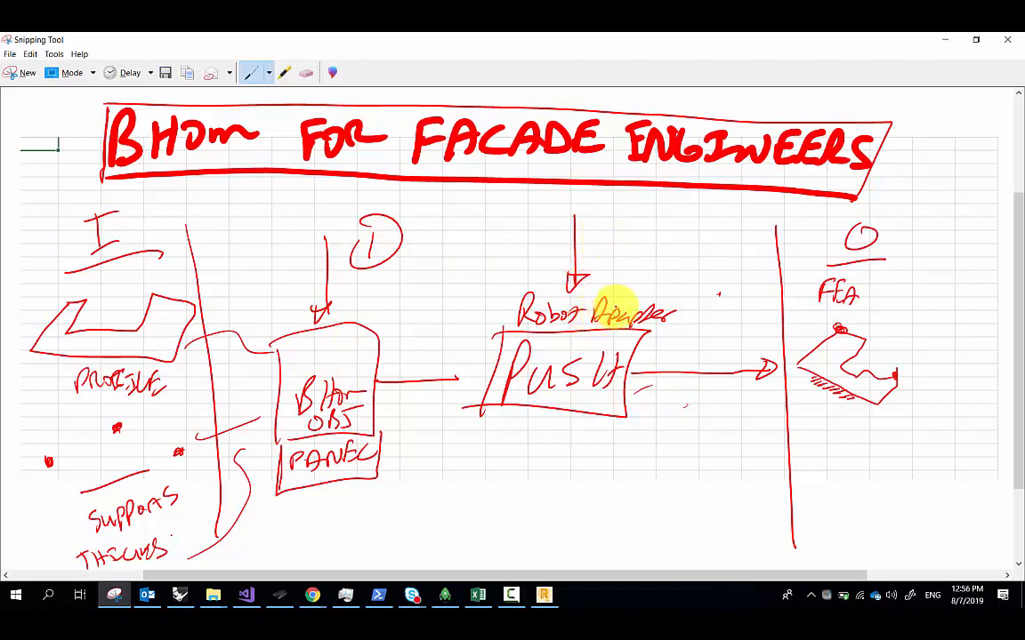
mouse_move(612, 233)
mouse_down()
mouse_move(634, 260)
mouse_move(645, 240)
mouse_up()
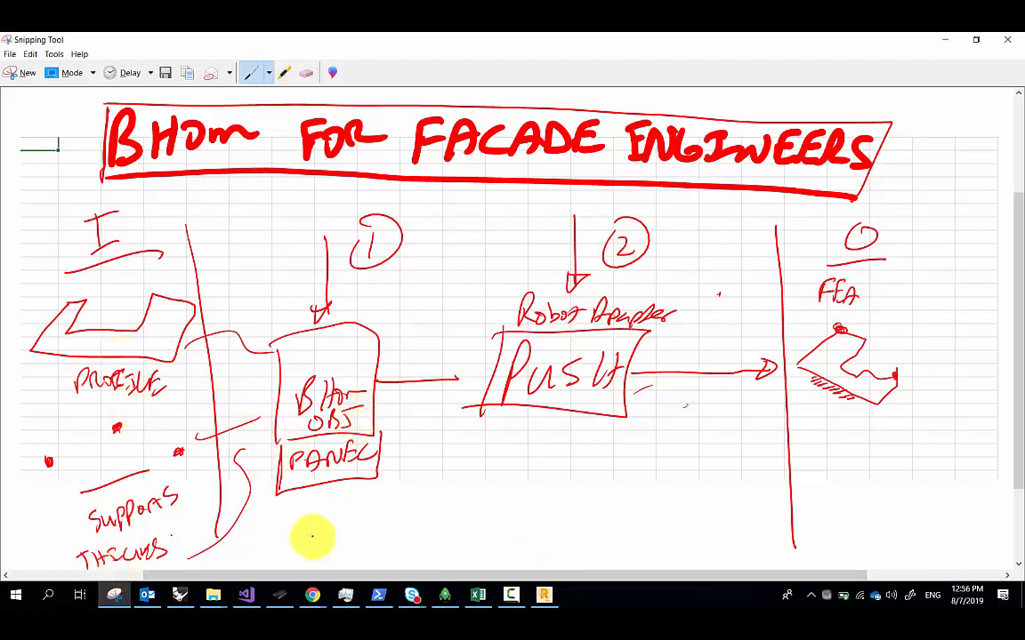
Back in Grasshopper, place a CreateObject component from the BHoM oM list on the canvas
click(180, 594)
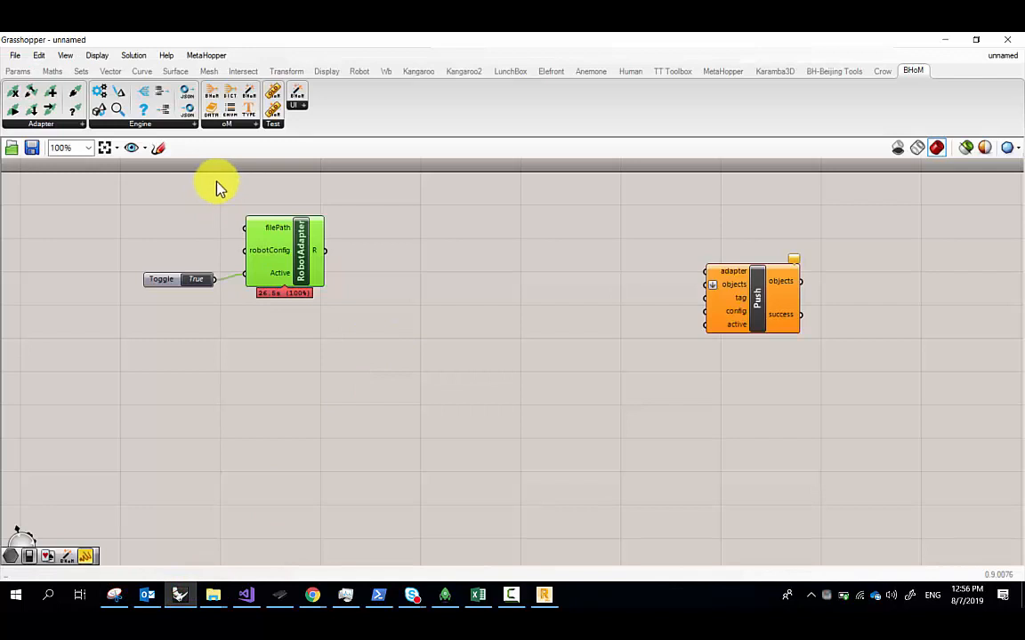
click(236, 131)
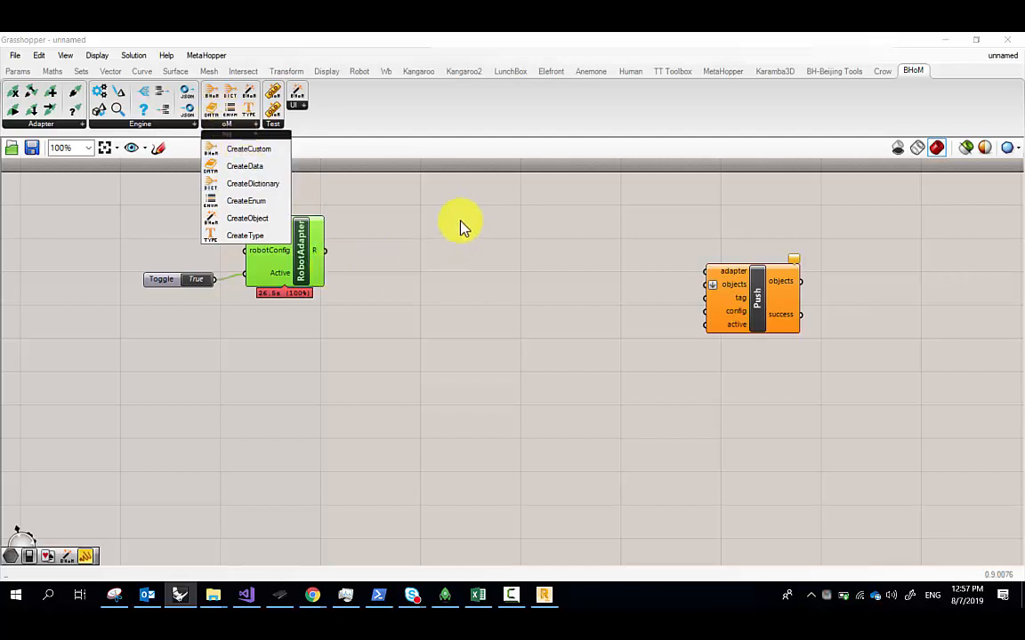
click(271, 220)
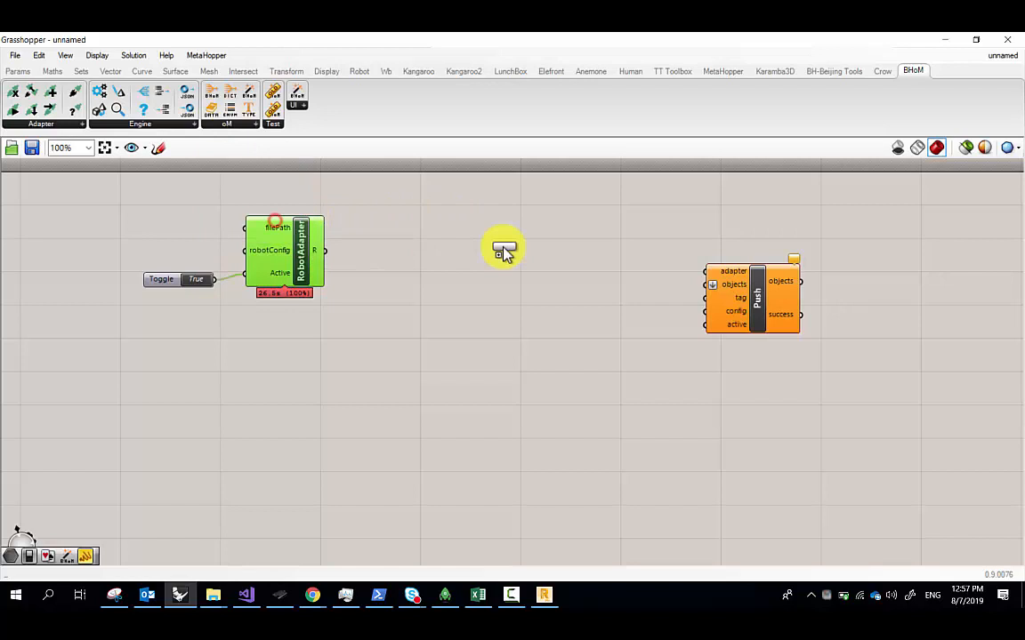
click(422, 272)
scroll(416, 262, up, 6)
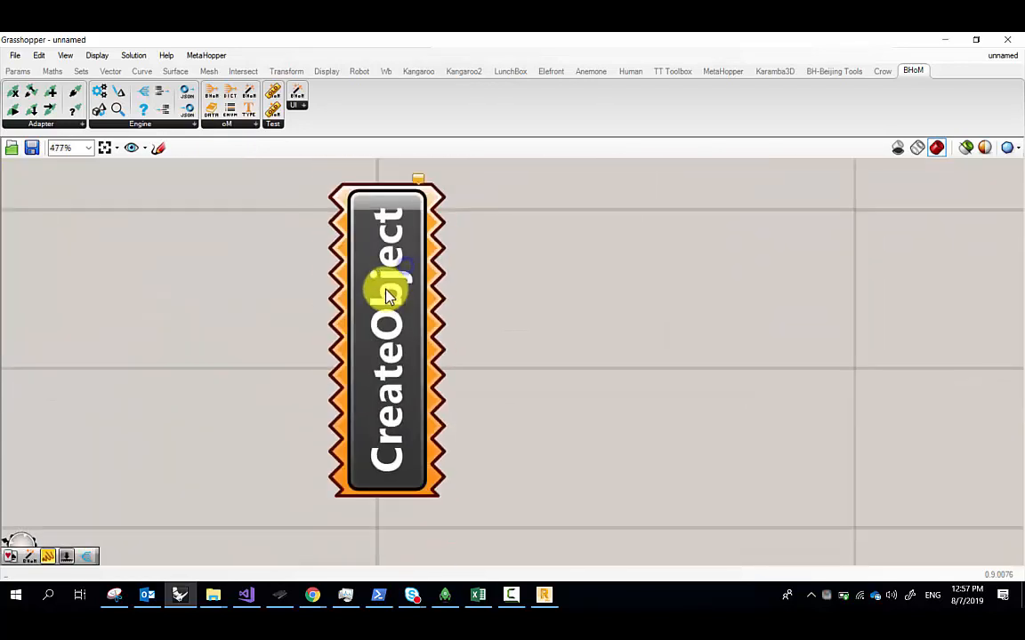
Set CreateObject's method to Elements > Panel from outline and openings, and move it right
right_click(393, 279)
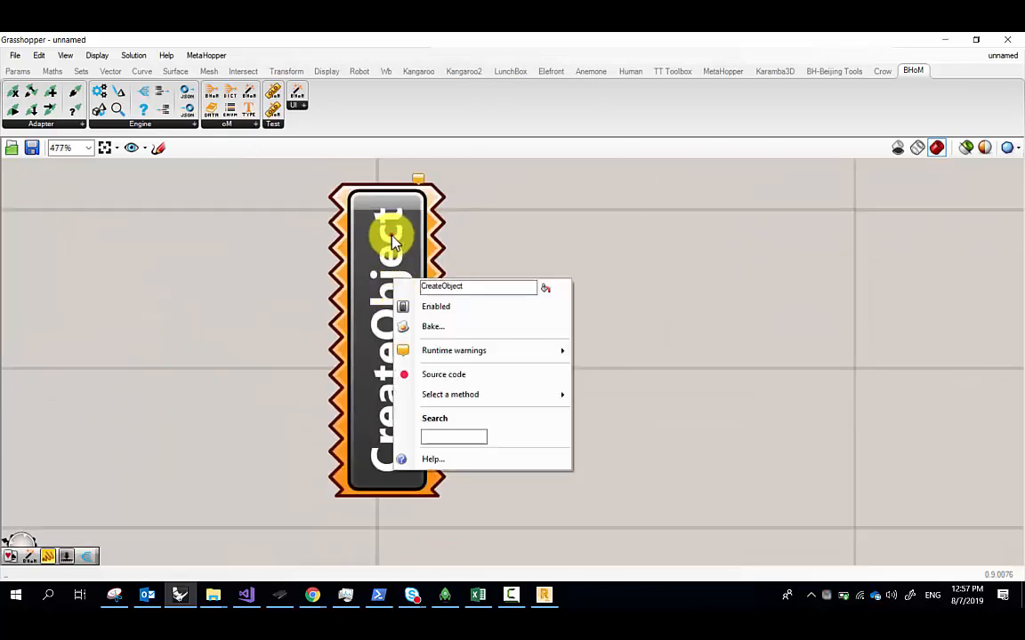
click(393, 238)
right_click(393, 238)
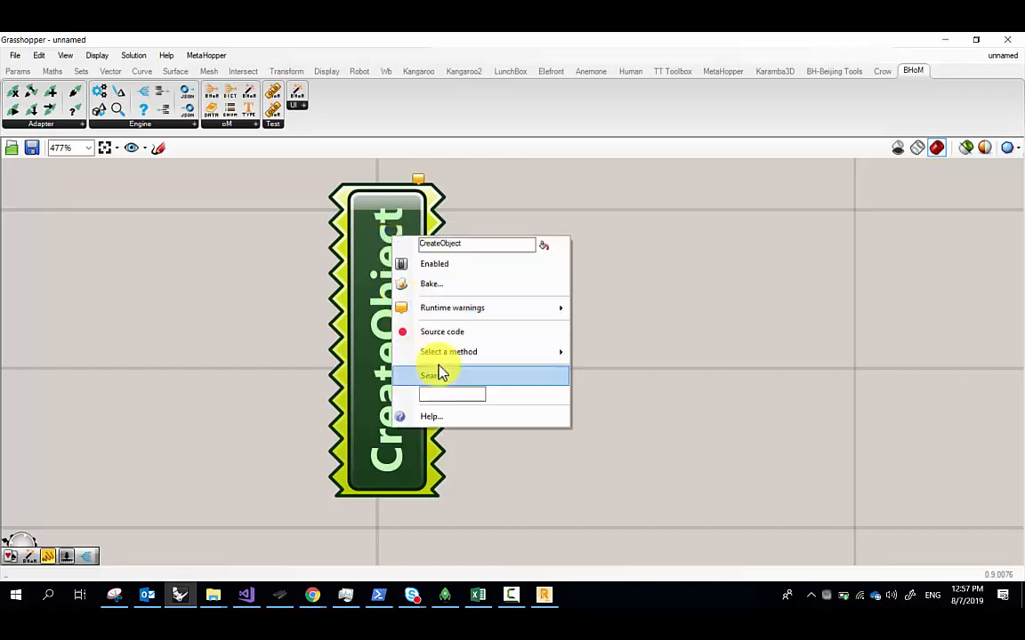
mouse_move(453, 356)
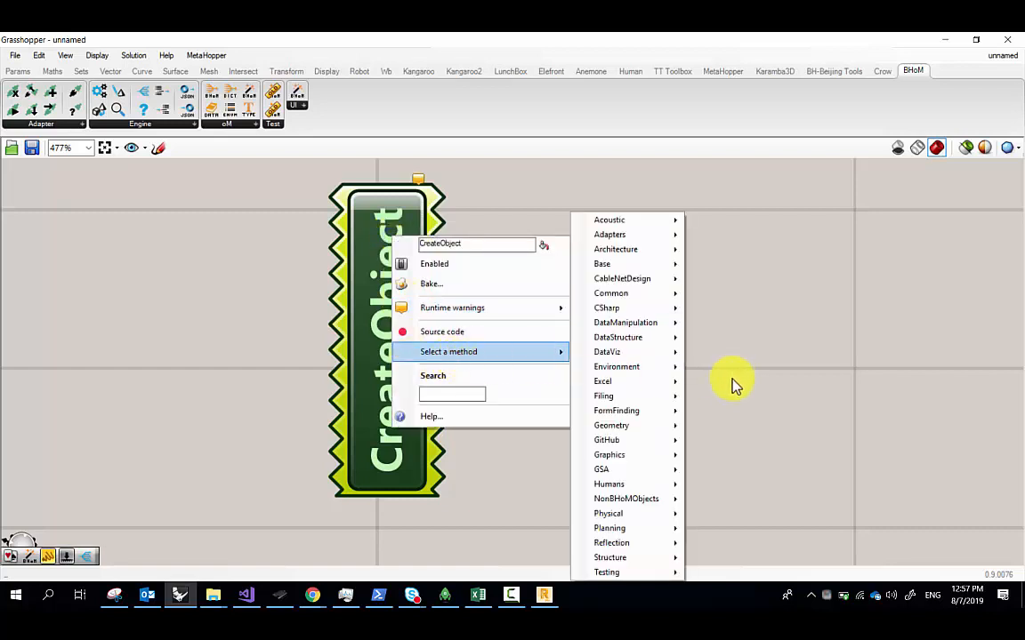
mouse_move(655, 545)
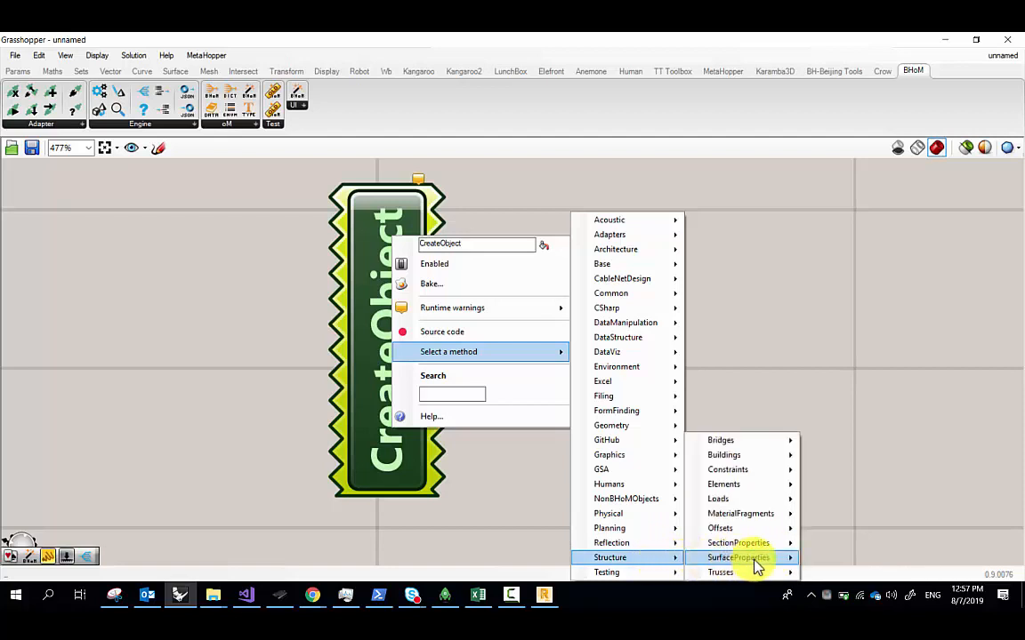
mouse_move(797, 516)
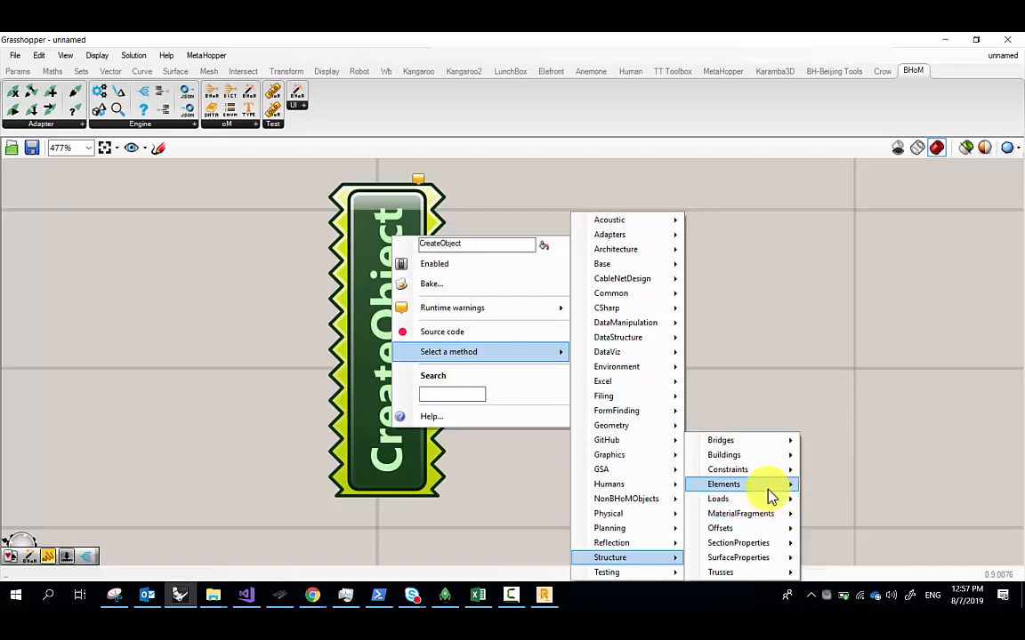
click(767, 487)
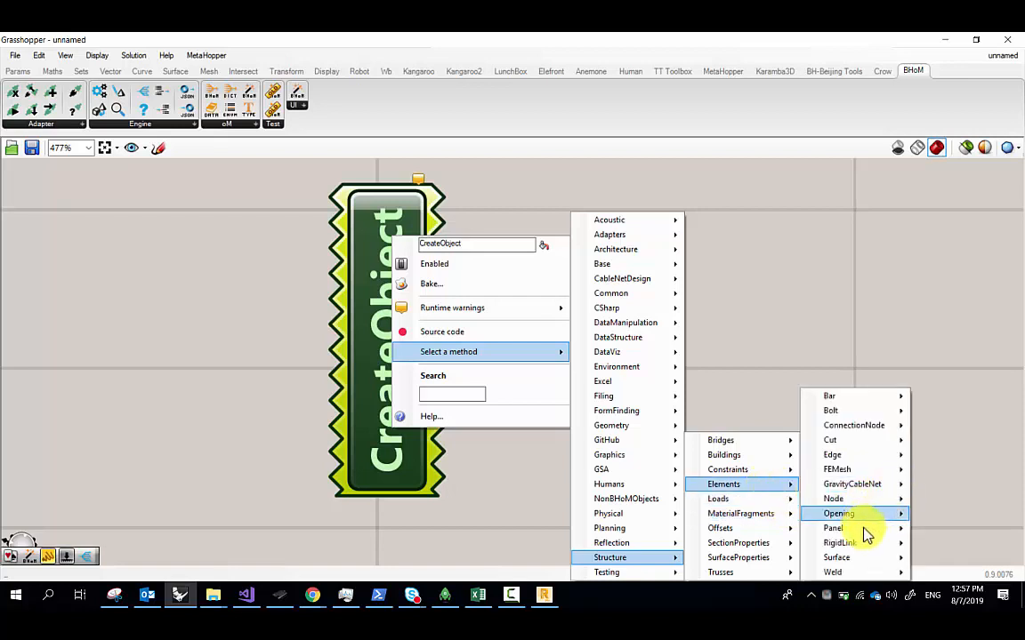
mouse_move(863, 530)
click(945, 531)
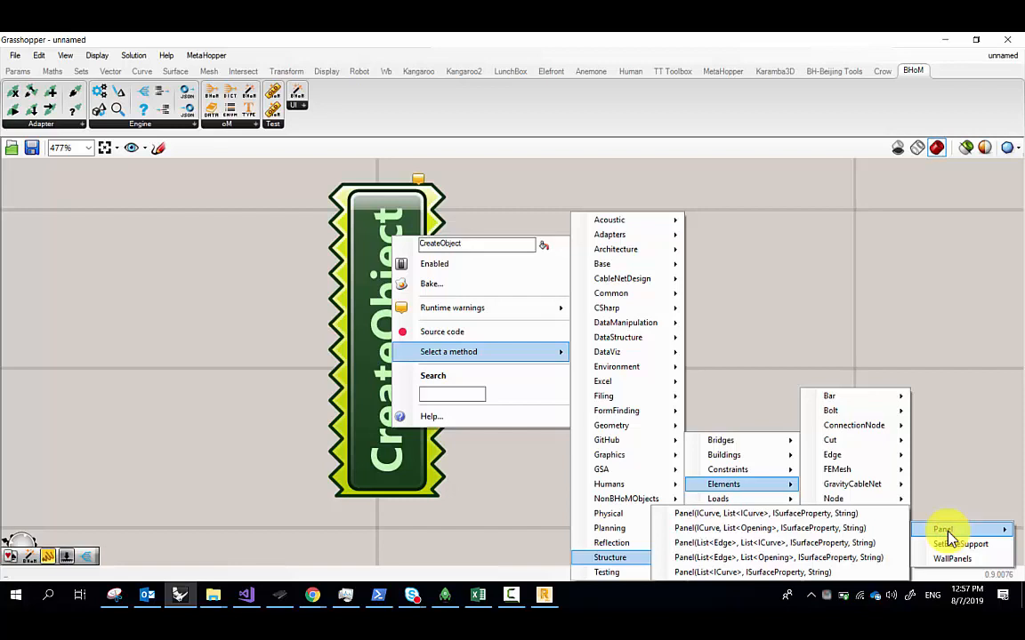
click(858, 544)
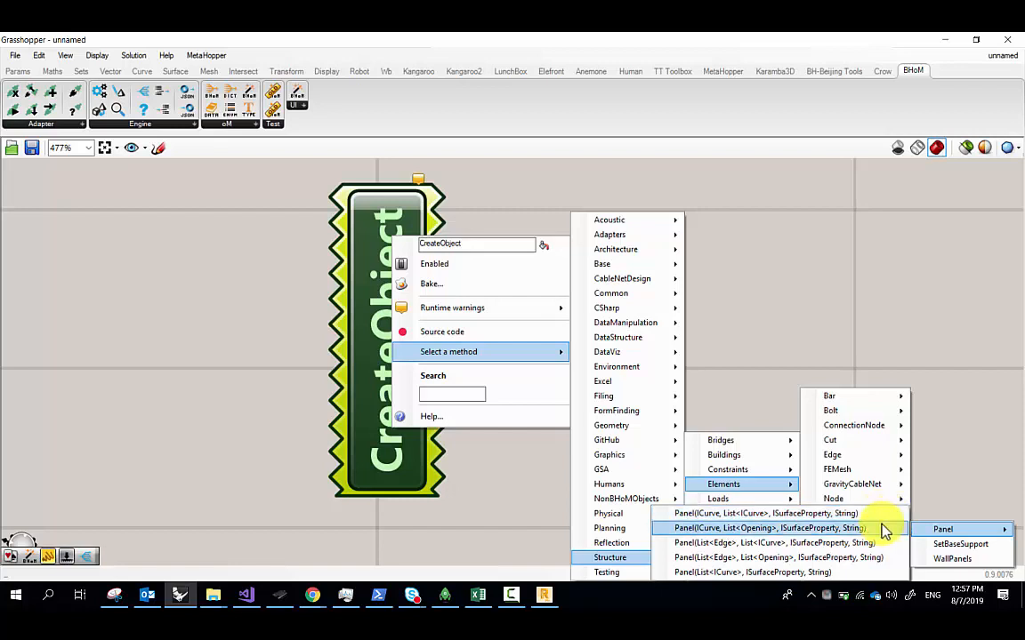
click(879, 514)
scroll(456, 344, down, 2)
drag(456, 344, 775, 346)
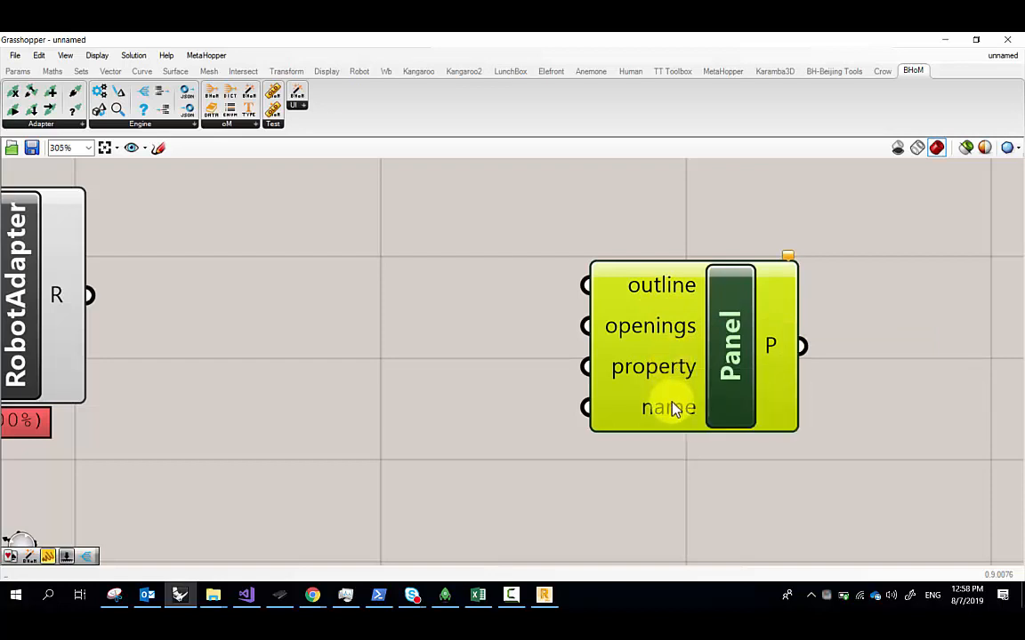
scroll(674, 409, down, 1)
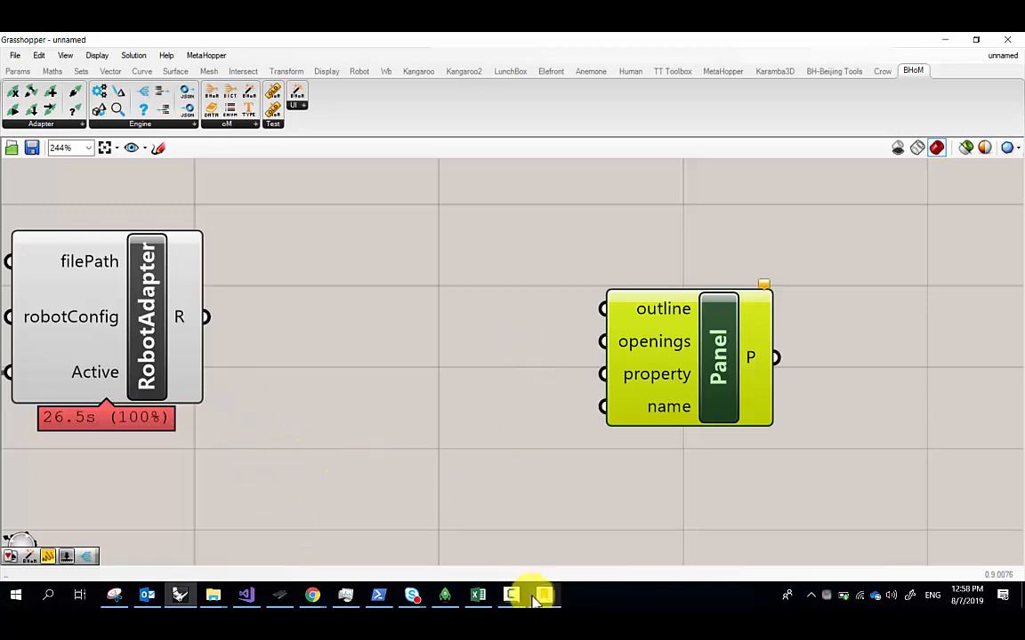
Underline PROFILE and SUPPORTS in the sketch, shrink its window, and return to Grasshopper
click(116, 594)
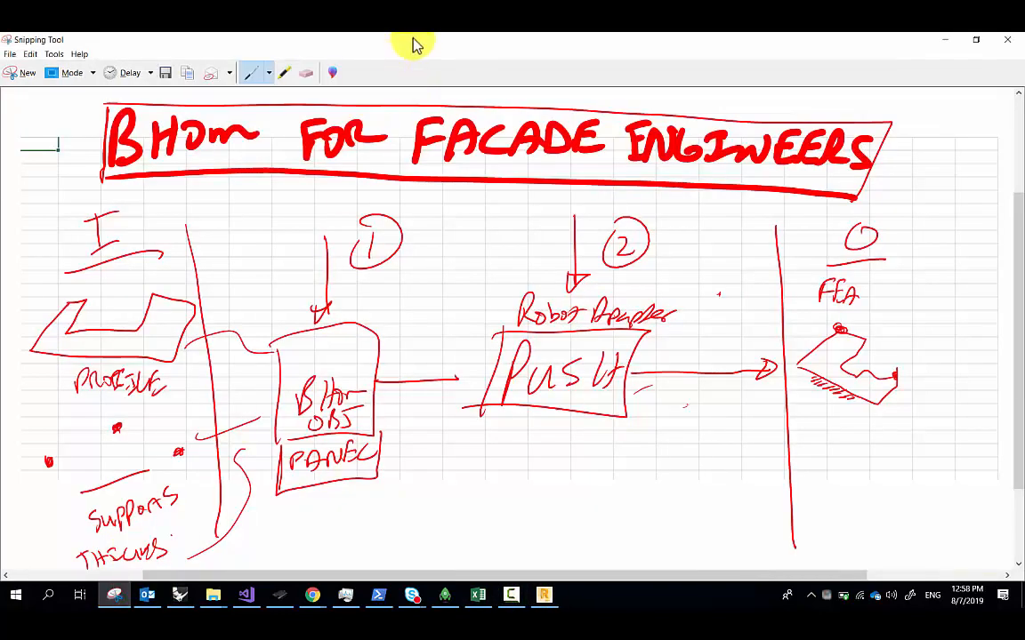
drag(77, 402, 166, 407)
drag(102, 538, 179, 520)
scroll(159, 488, down, 1)
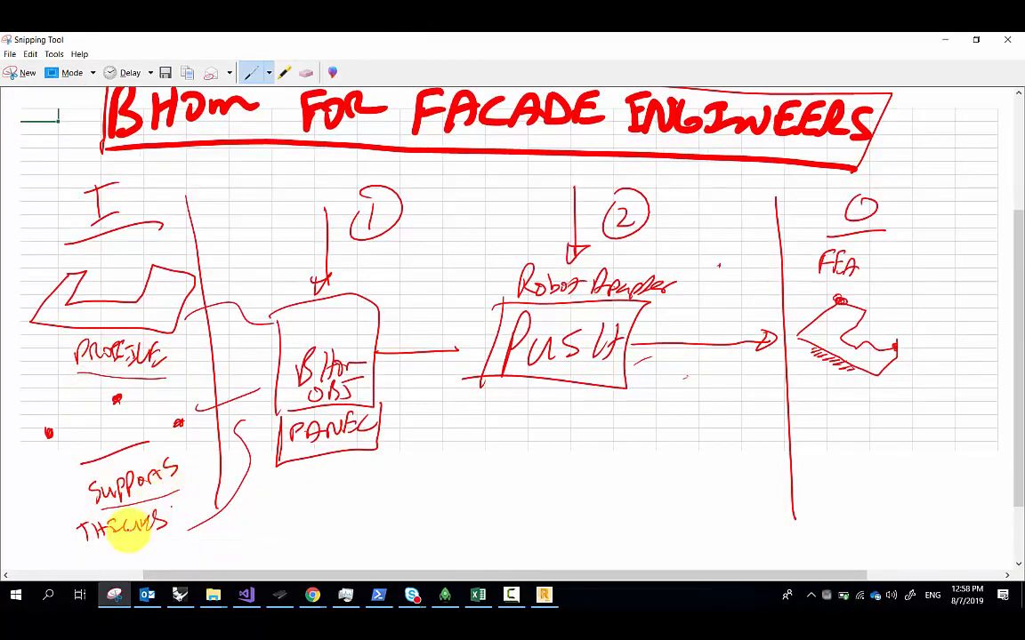
drag(487, 35, 519, 462)
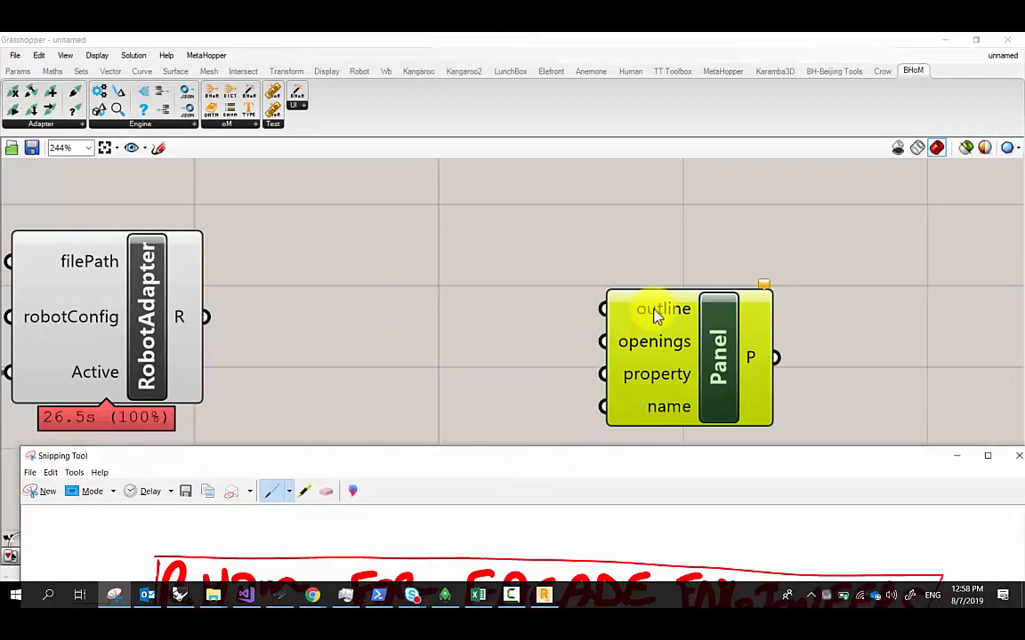
click(655, 314)
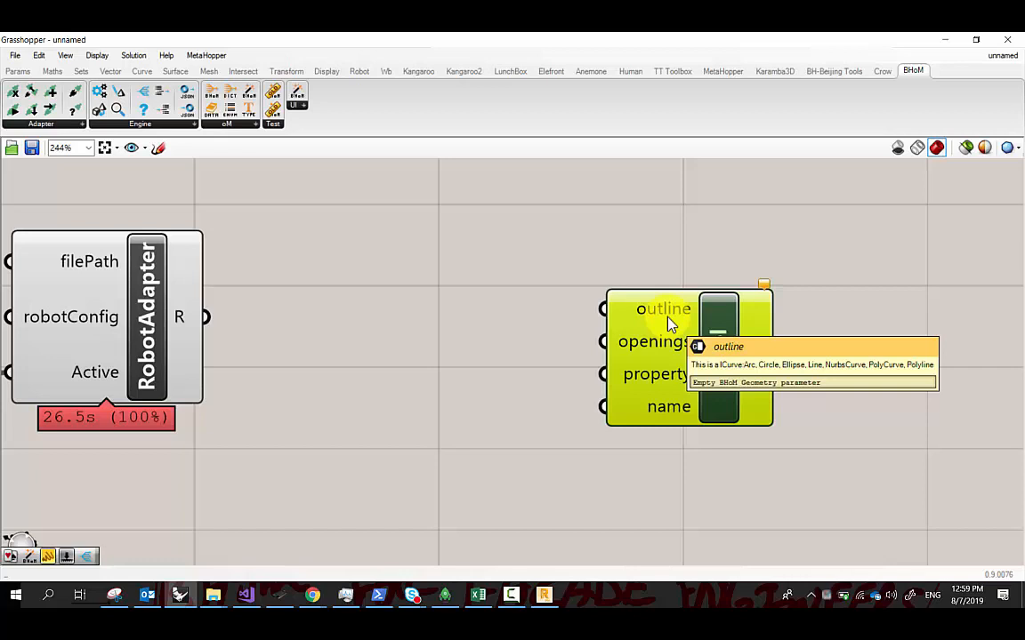
Read the Panel's outline and property tooltips, then snap Grasshopper to the right half beside Rhino
right_drag(458, 310, 499, 314)
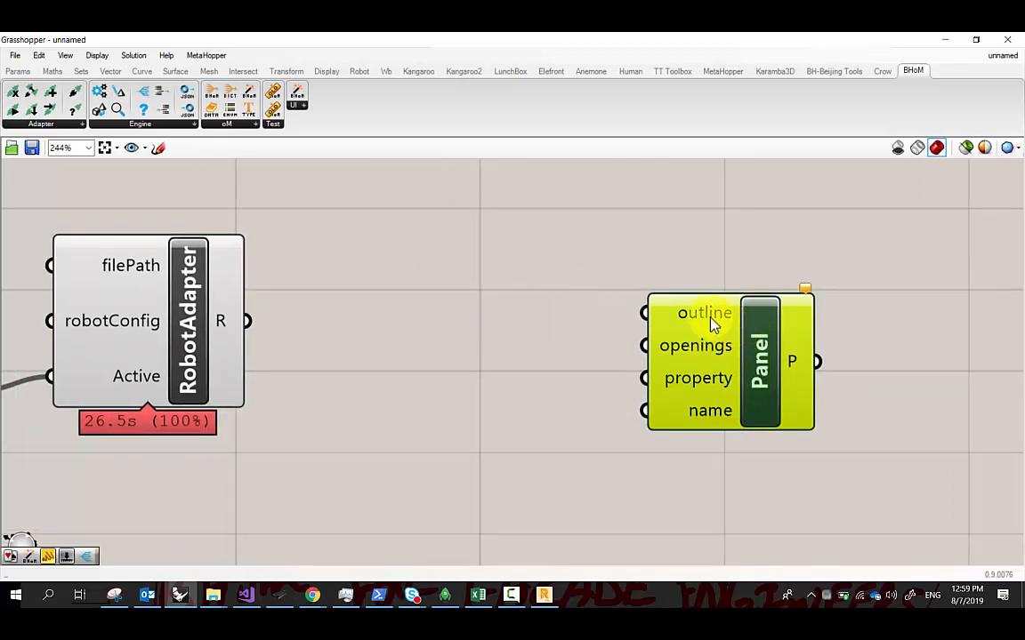
mouse_move(711, 326)
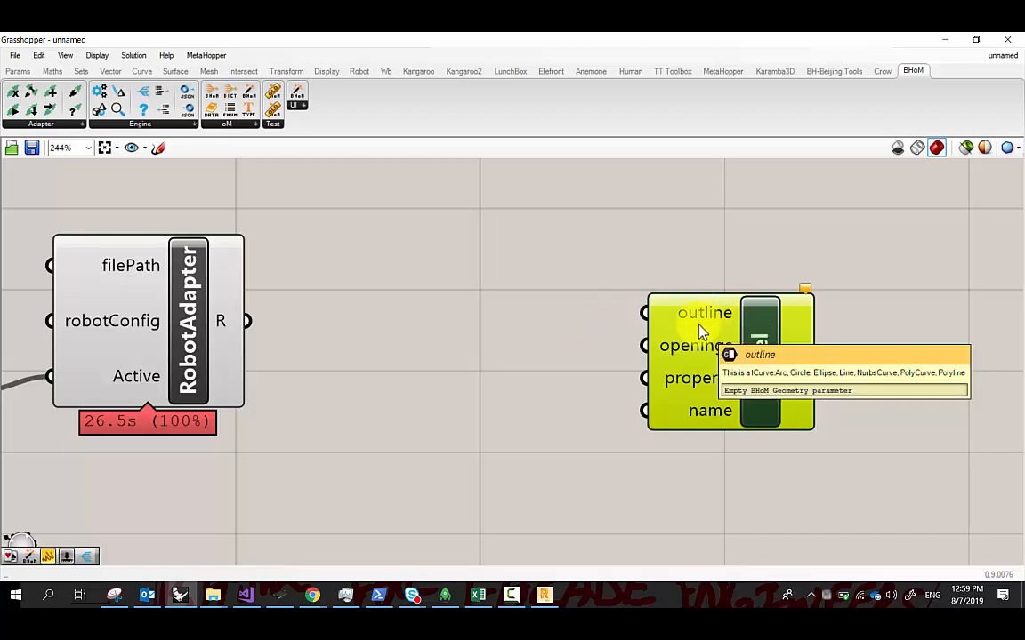
mouse_move(687, 389)
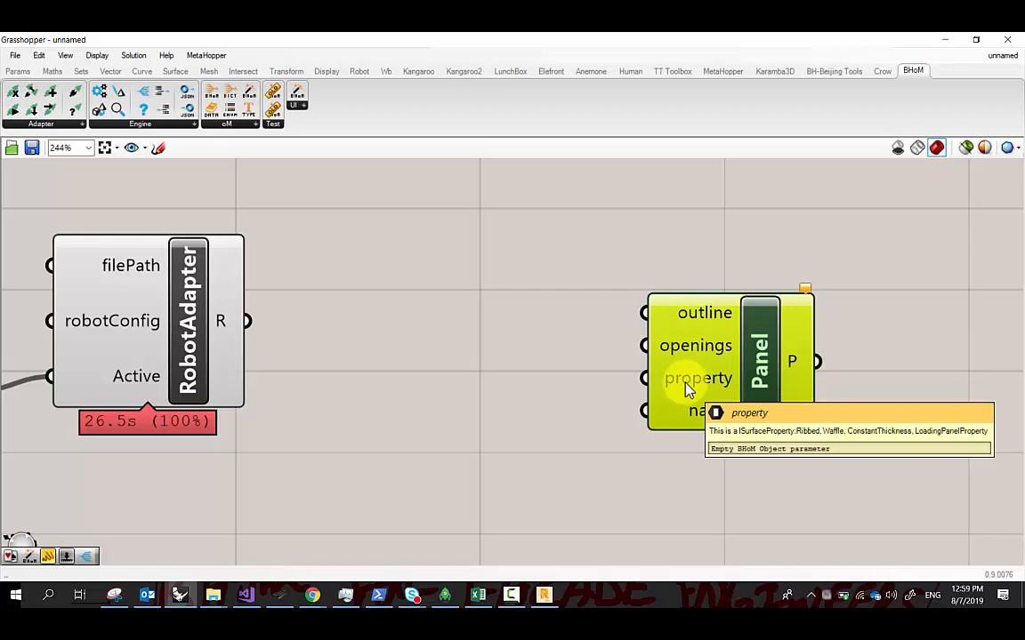
drag(512, 39, 1023, 191)
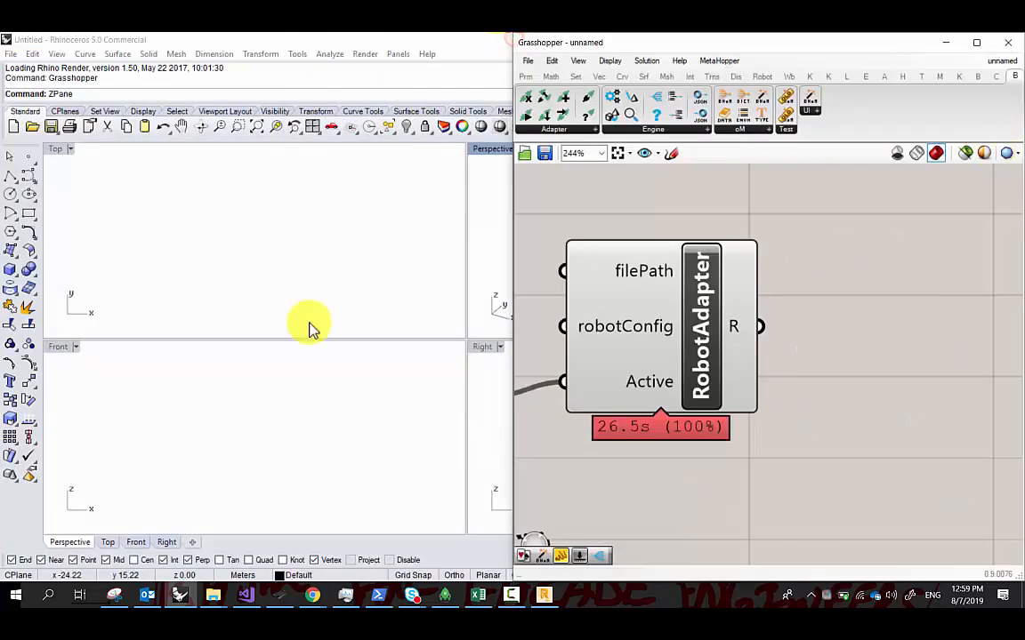
Draw a 1 by 1 rectangle in the Top view
click(29, 211)
click(151, 172)
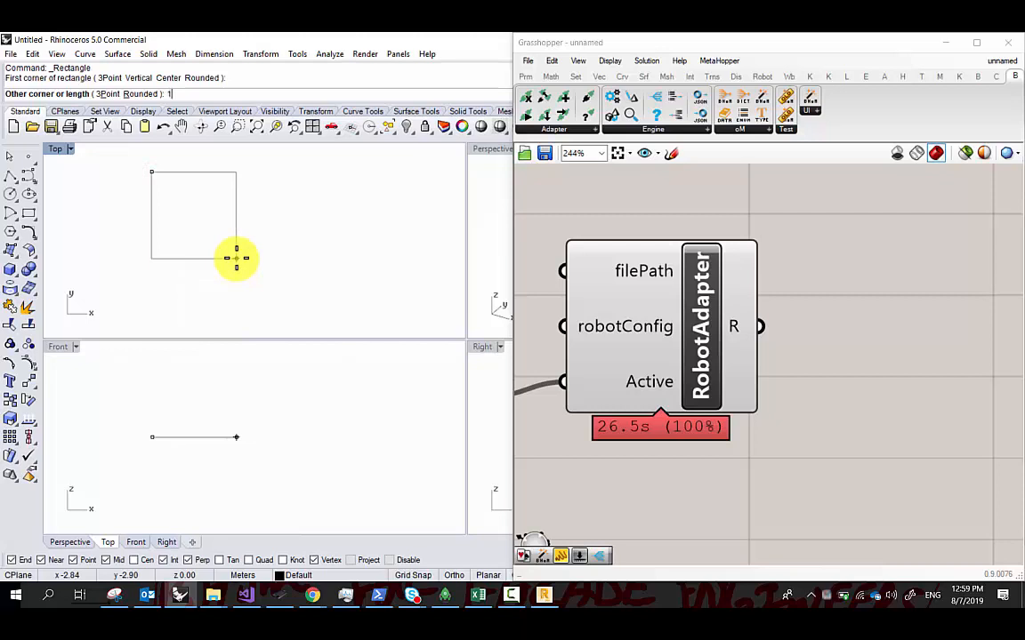
text(1)
key(Return)
key(Return)
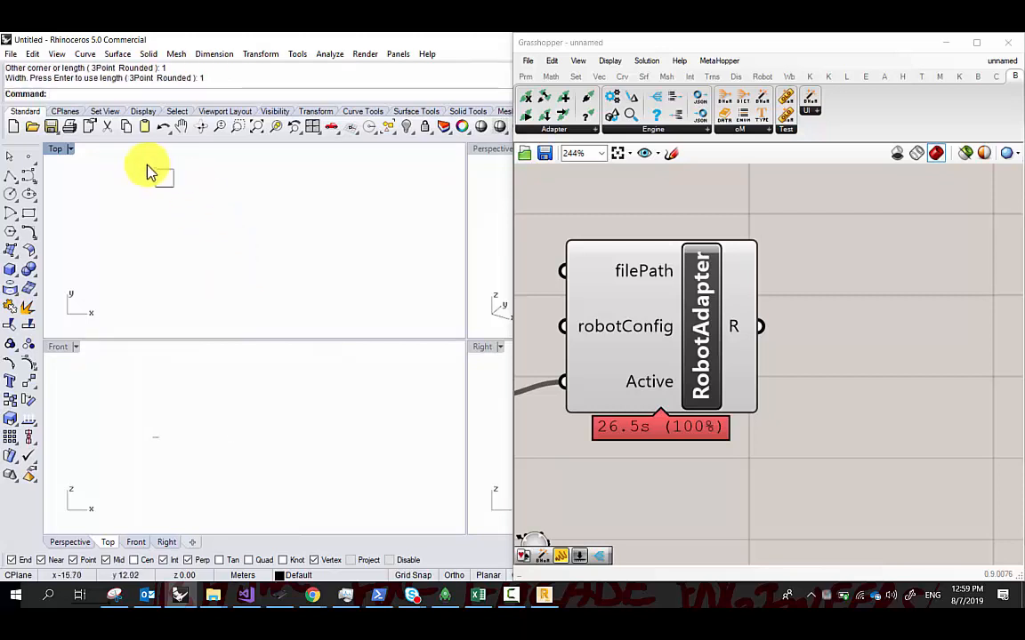
scroll(149, 167, up, 15)
right_drag(156, 194, 129, 207)
Draw a circle centred on the square's top-right corner
click(10, 193)
click(267, 189)
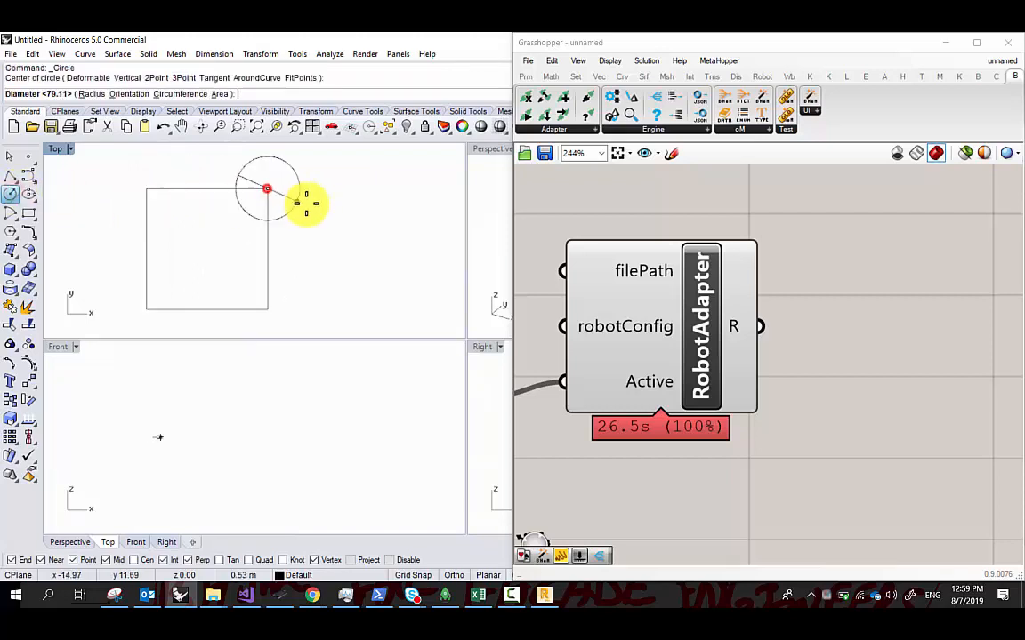
click(223, 221)
scroll(258, 196, up, 3)
Draw a diagonal polyline between the circle's intersections with the top and right edges
click(10, 176)
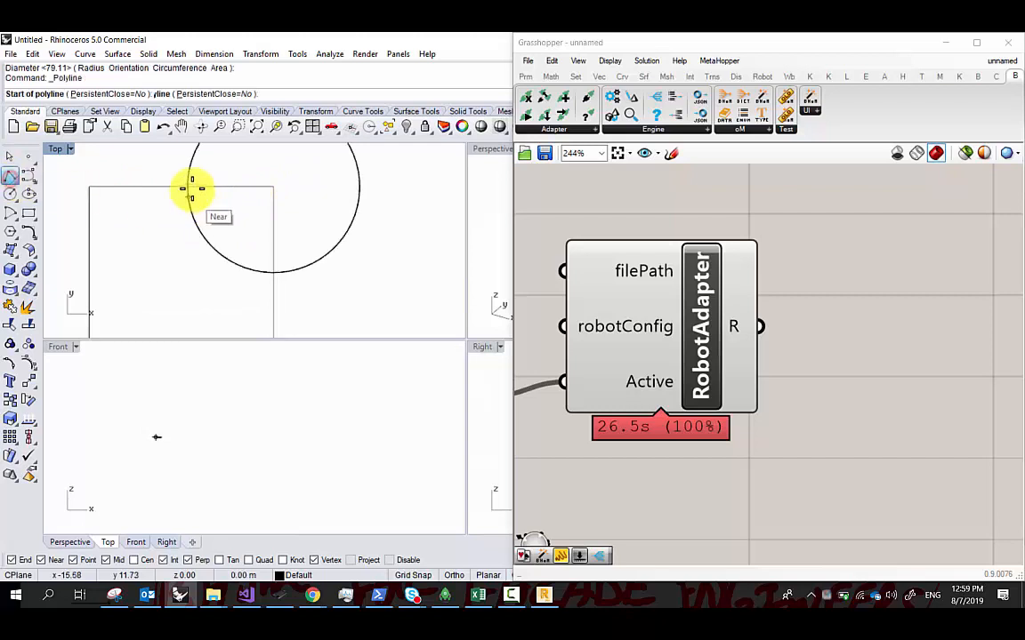
click(191, 189)
click(271, 267)
scroll(288, 215, down, 2)
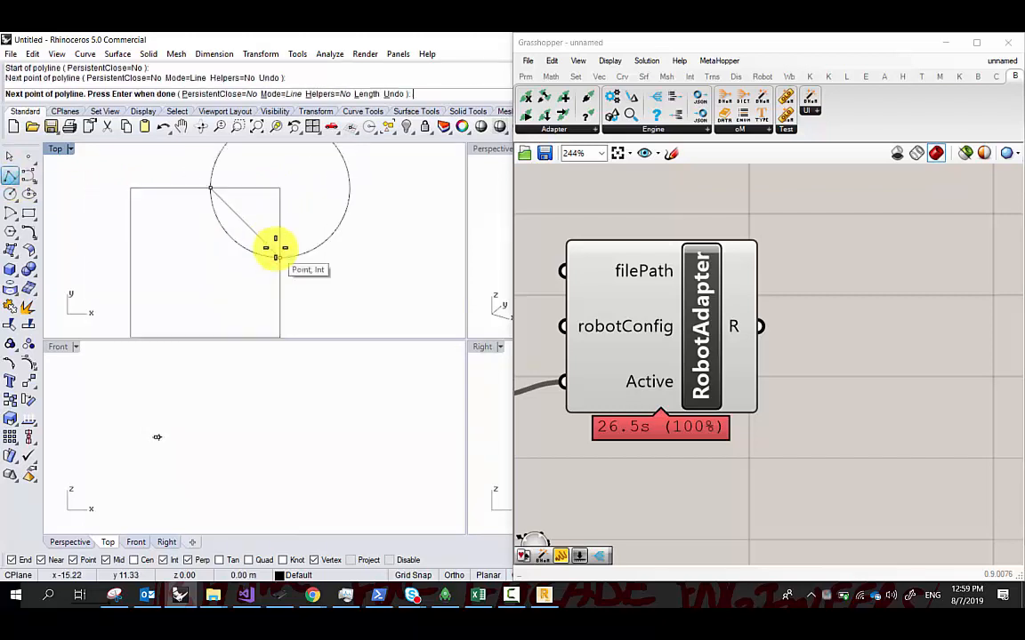
key(Return)
Try trimming with the misspelled 'Tirm' command and cancel an accidental polyline
click(259, 240)
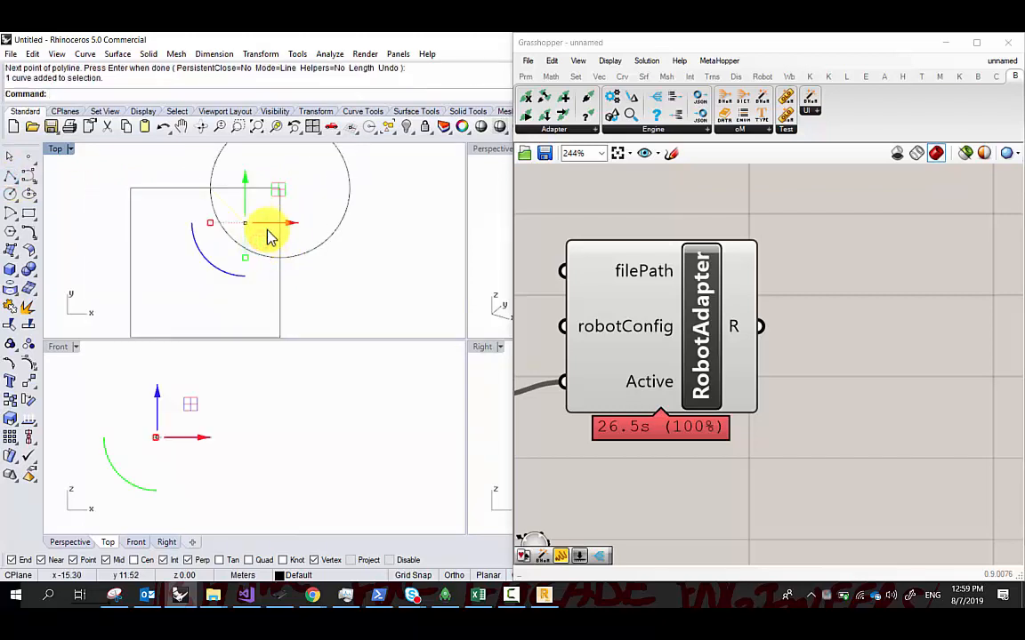
text(Tirm)
key(Return)
click(264, 190)
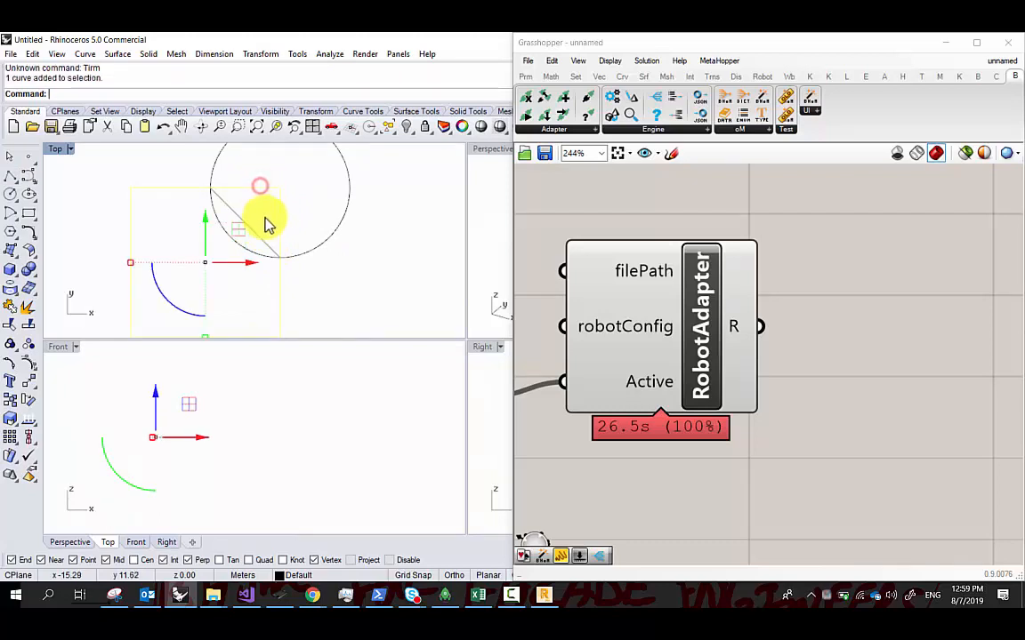
click(260, 215)
click(245, 223)
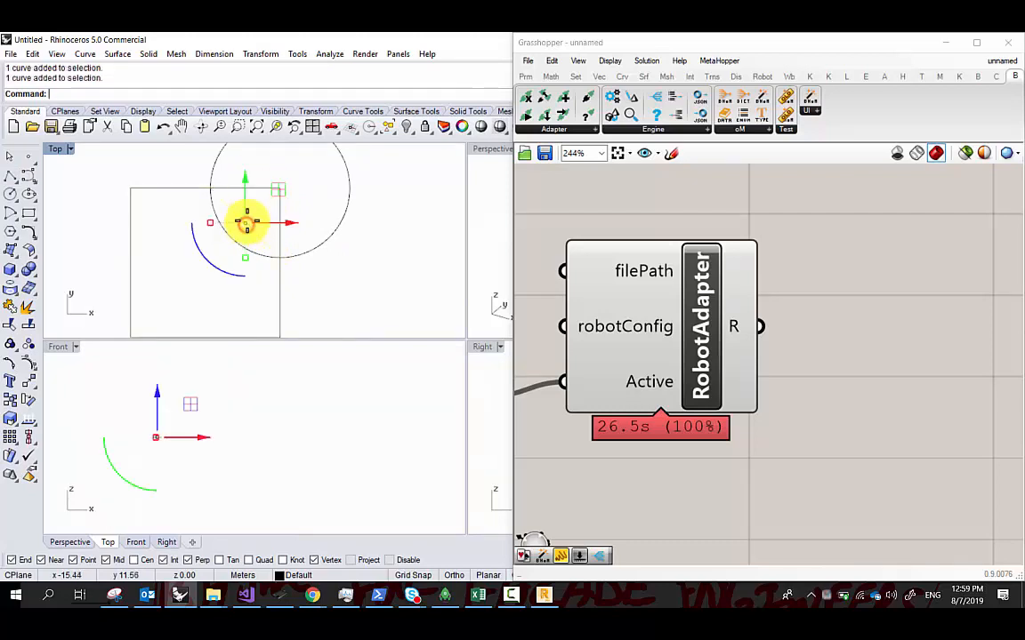
key(Return)
key(Escape)
text(Tirm)
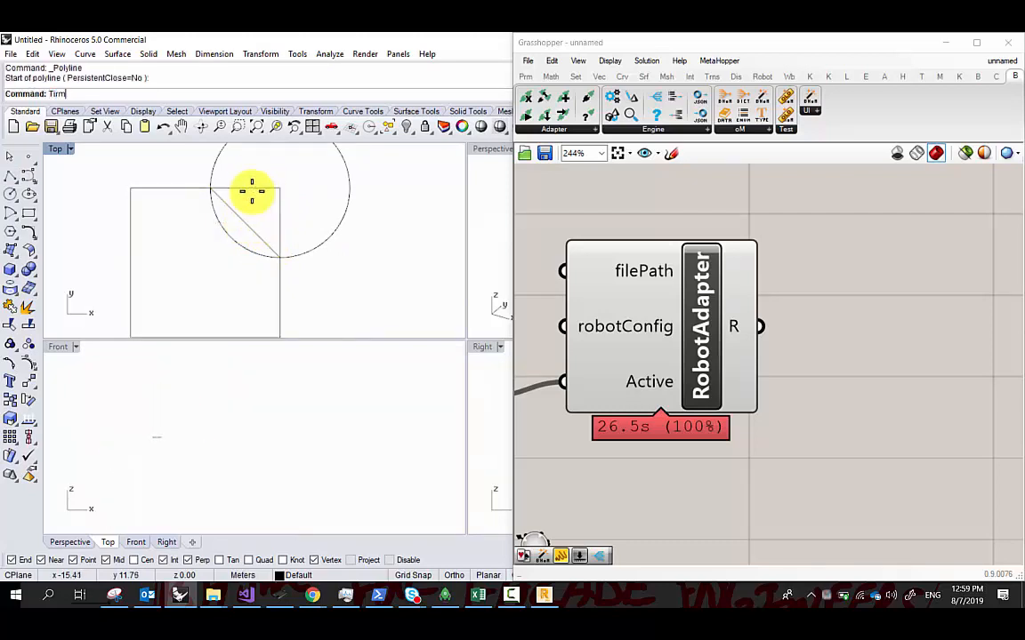
key(Return)
Trim away the square's corner using the diagonal line as the cutting edge
text(Trim)
key(Return)
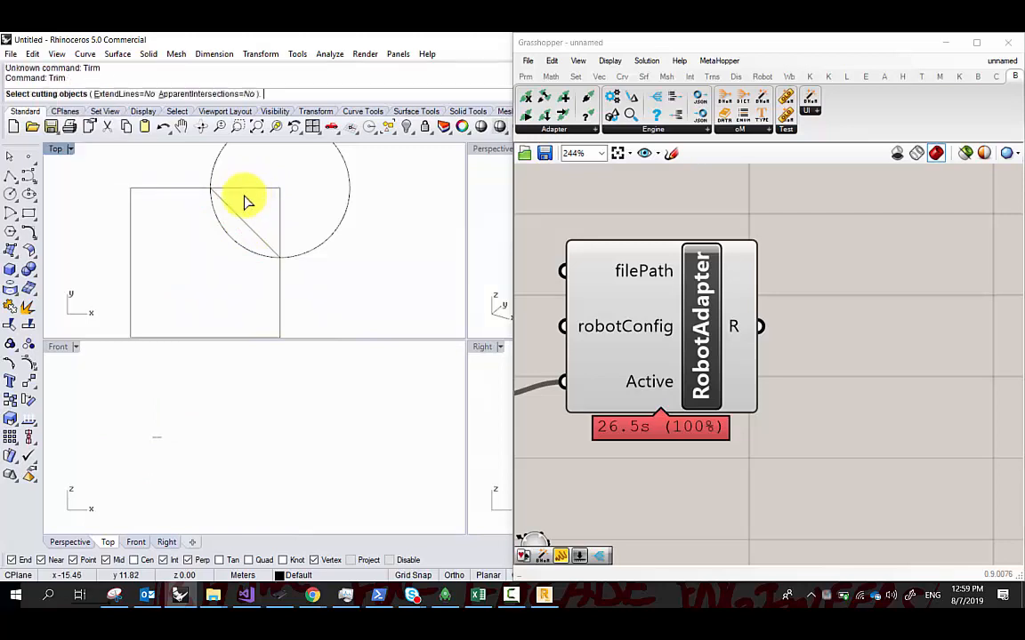
click(245, 220)
key(Return)
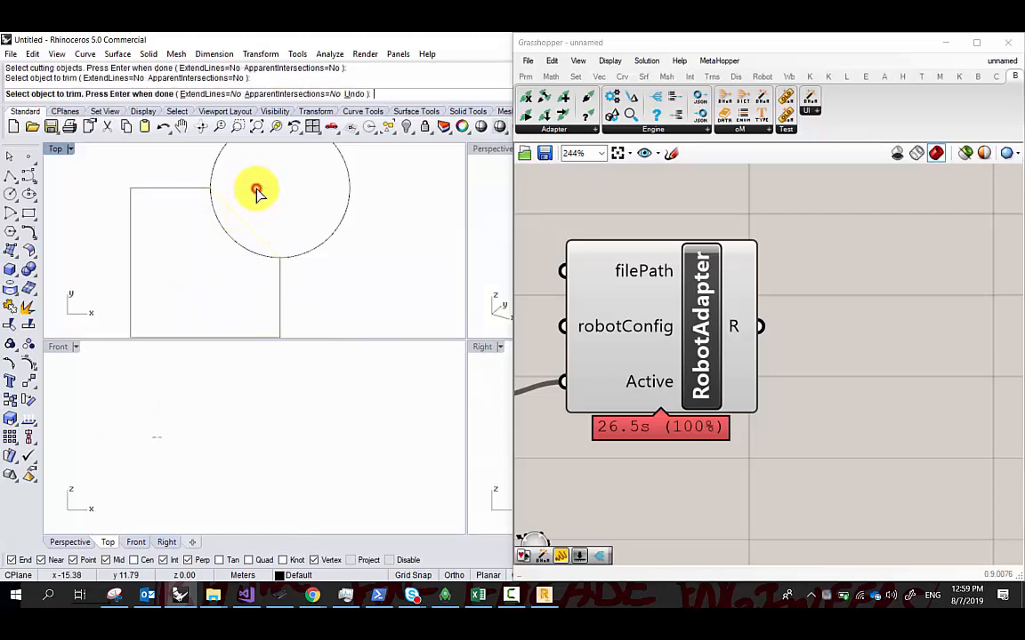
click(343, 231)
Delete the leftover circle and join the square and diagonal into one closed outline
key(Delete)
scroll(273, 229, down, 6)
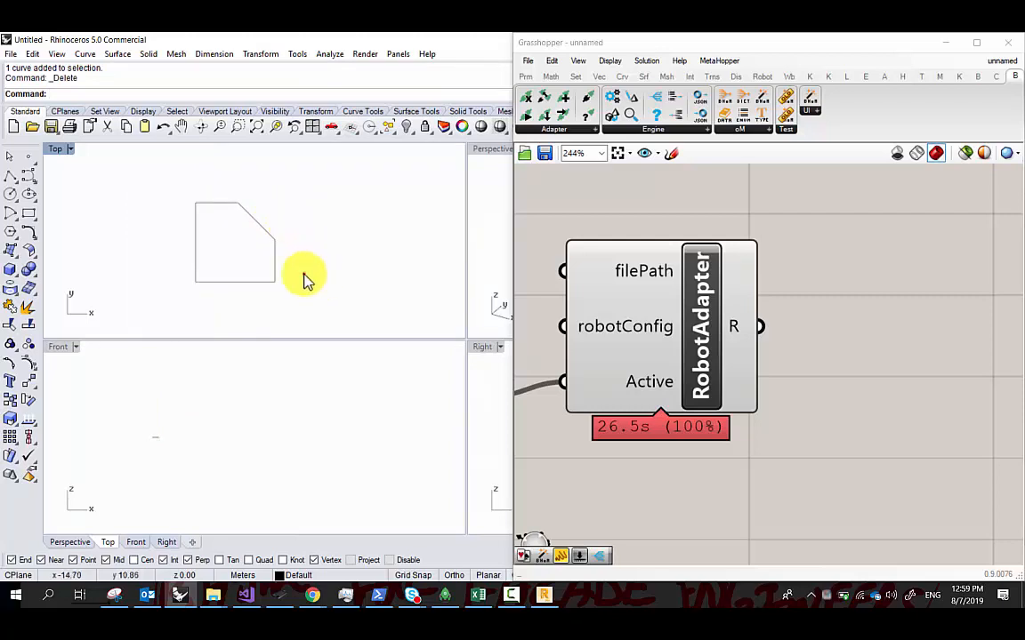
drag(304, 274, 142, 165)
middle_click(366, 215)
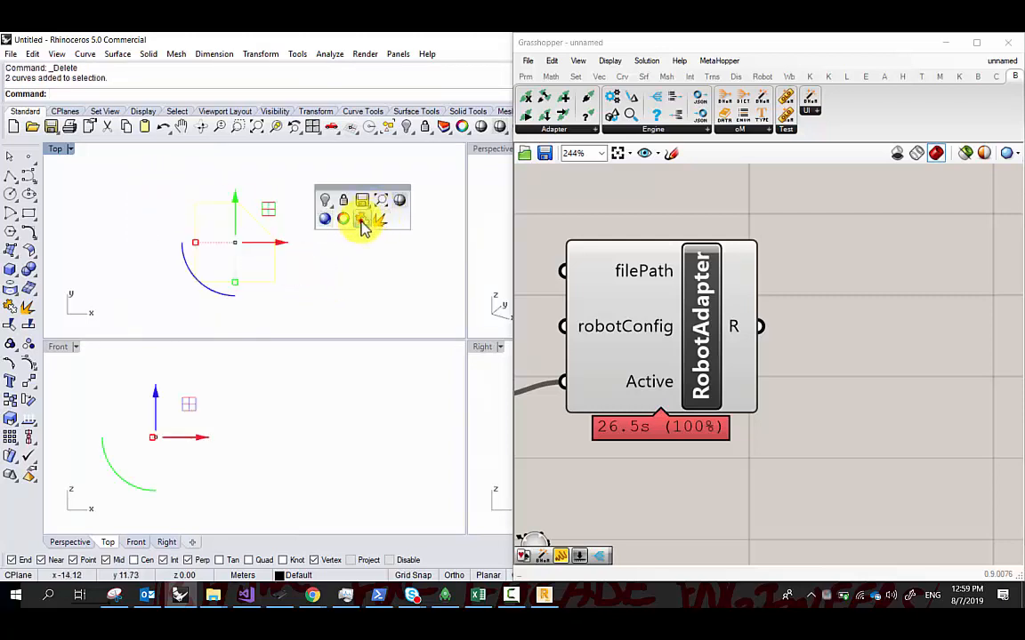
click(360, 221)
click(320, 305)
click(275, 252)
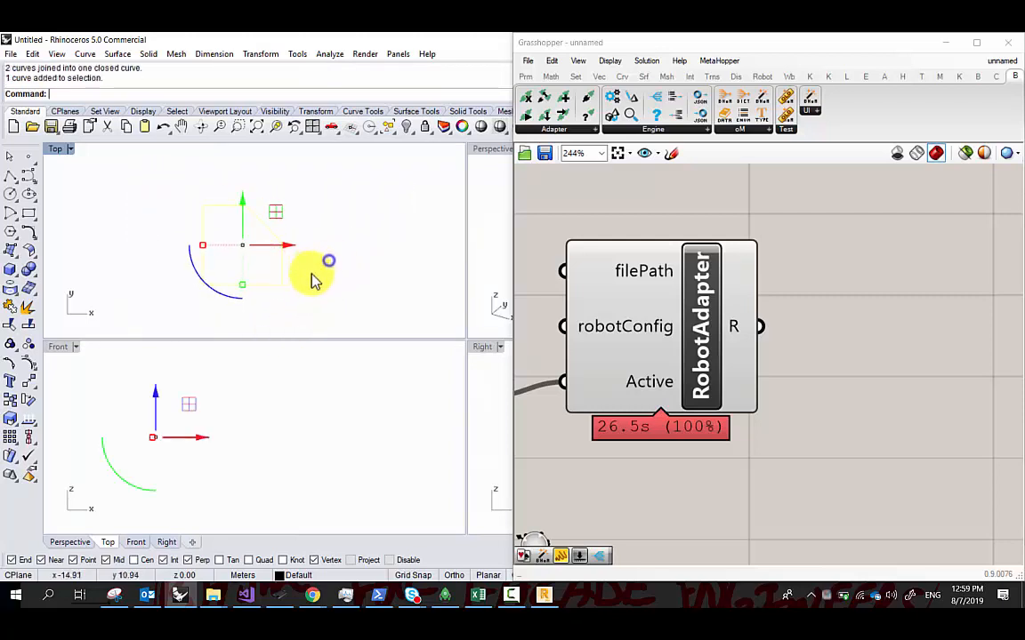
Maximize the Top view, centre the chamfered square, and bring the sketch window back
double_click(57, 150)
right_drag(236, 269, 64, 236)
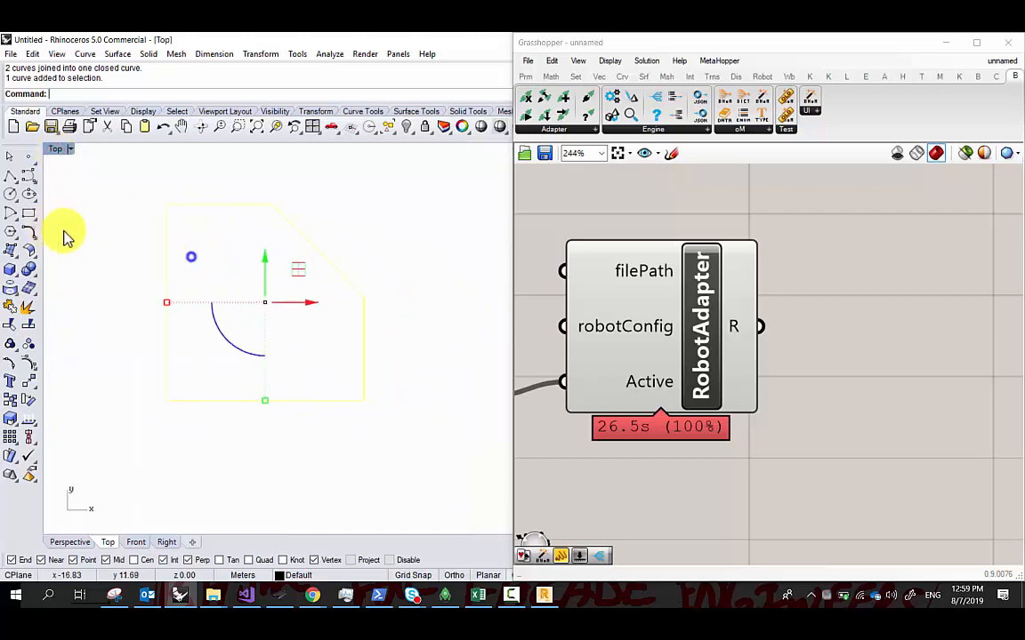
click(218, 265)
scroll(214, 285, down, 2)
scroll(220, 288, up, 4)
right_drag(230, 261, 215, 289)
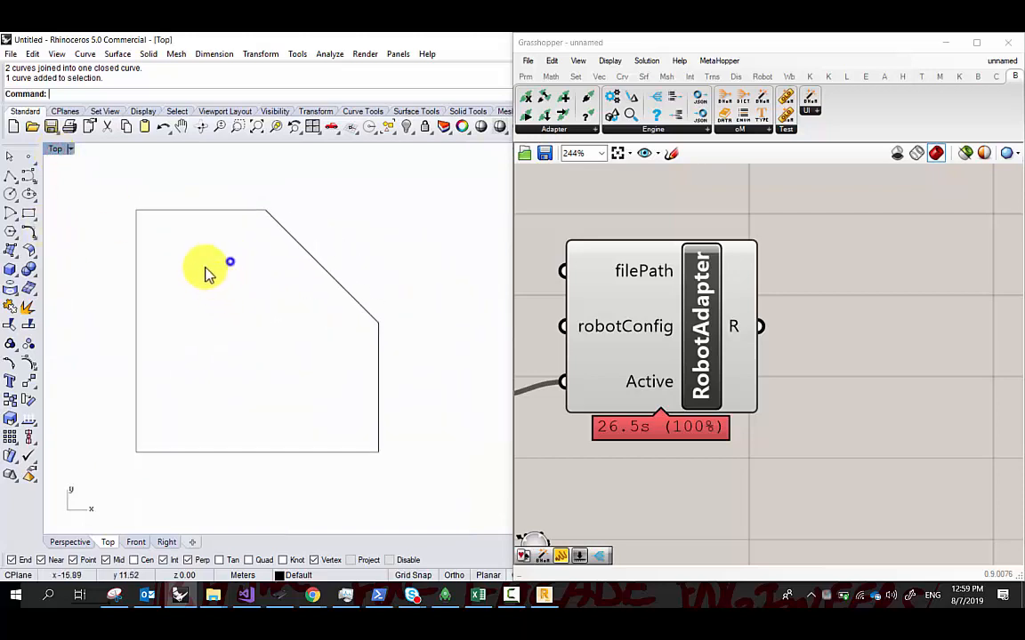
click(112, 594)
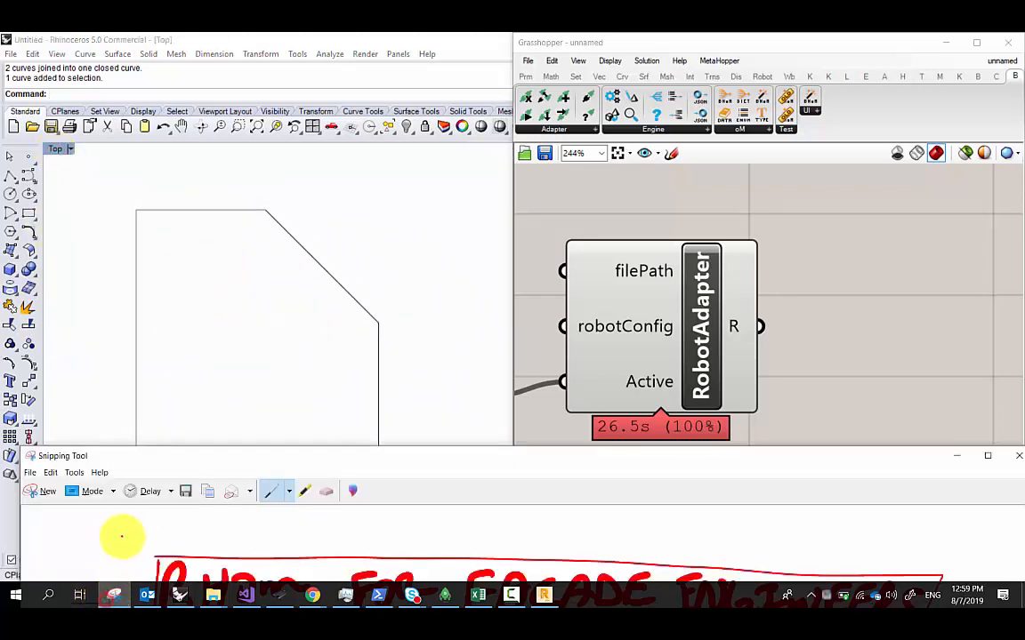
Maximize the sketch, save it as 'facade bhom 1', and start a new capture
drag(183, 457, 156, 39)
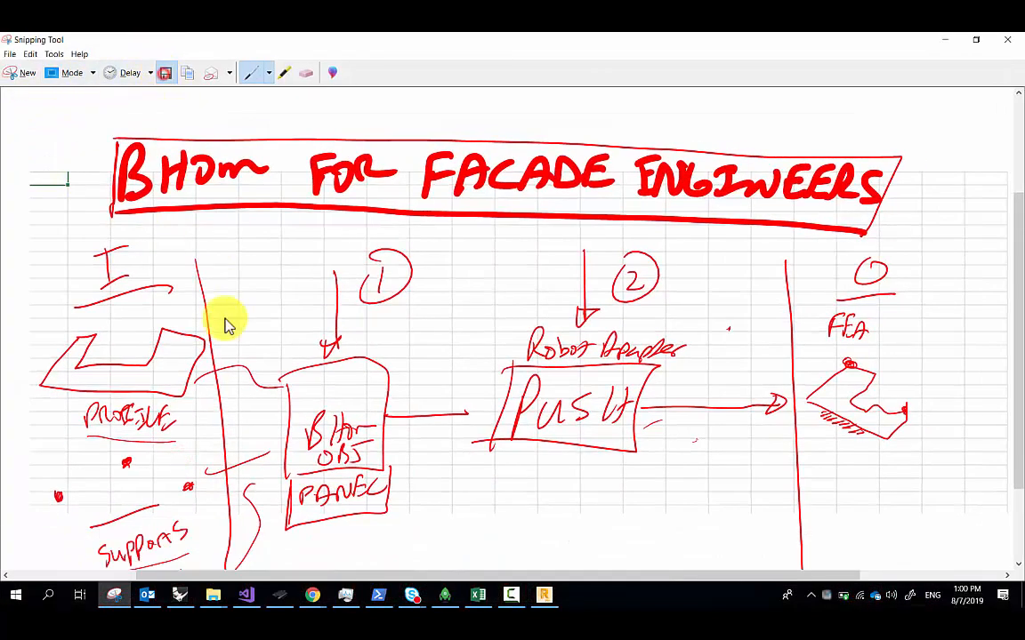
key(ctrl+s)
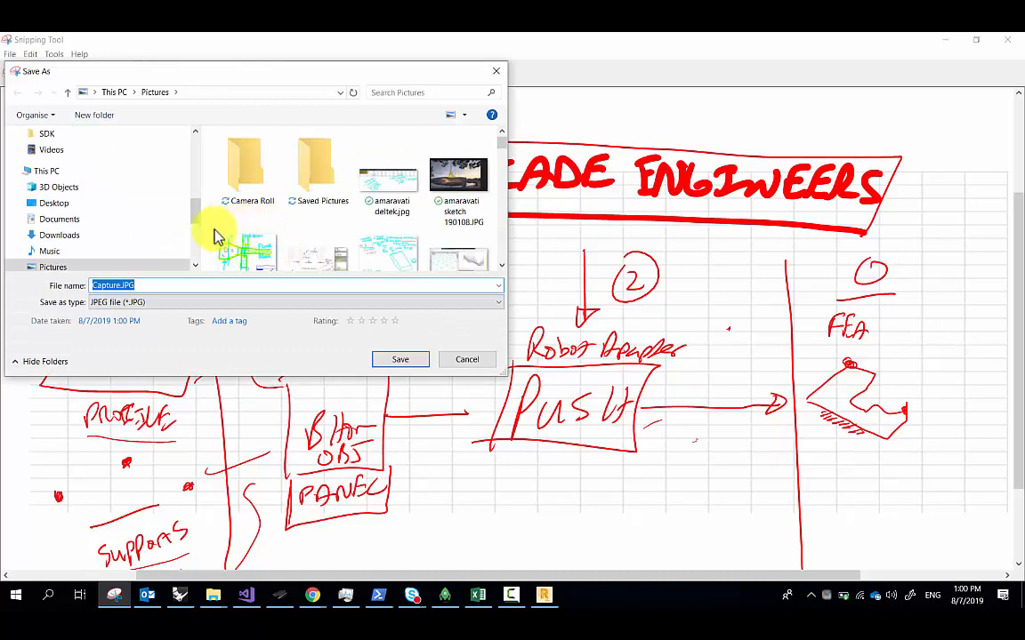
text(facad)
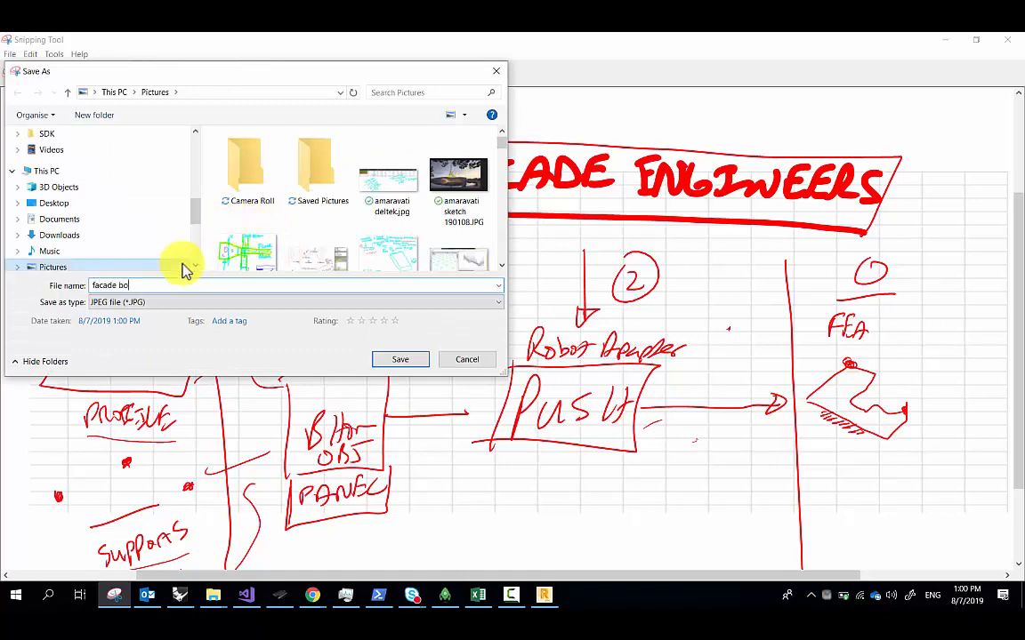
text(e bhom 1)
key(Return)
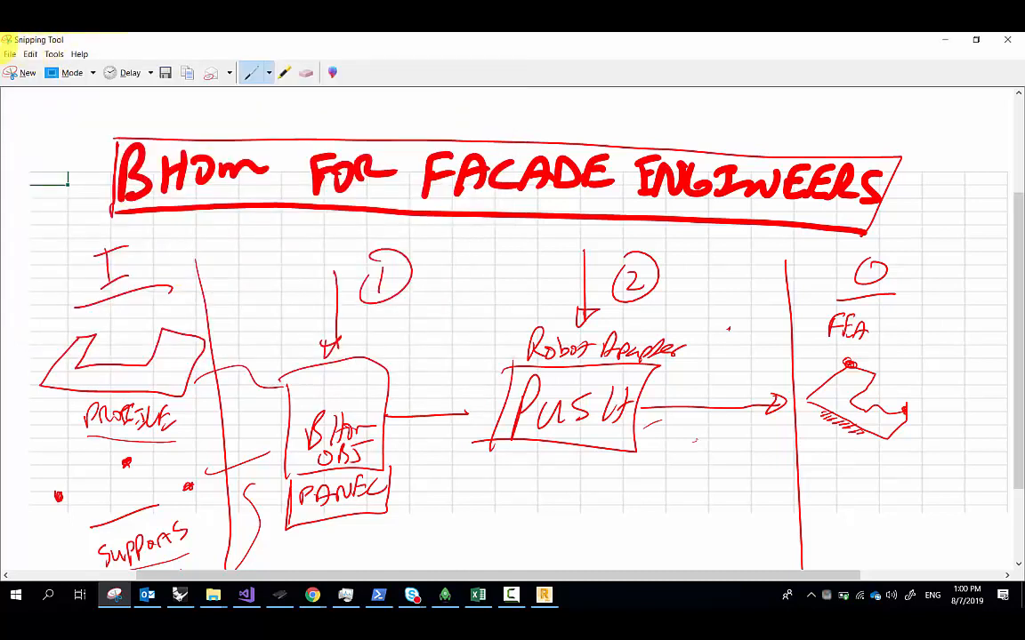
click(19, 74)
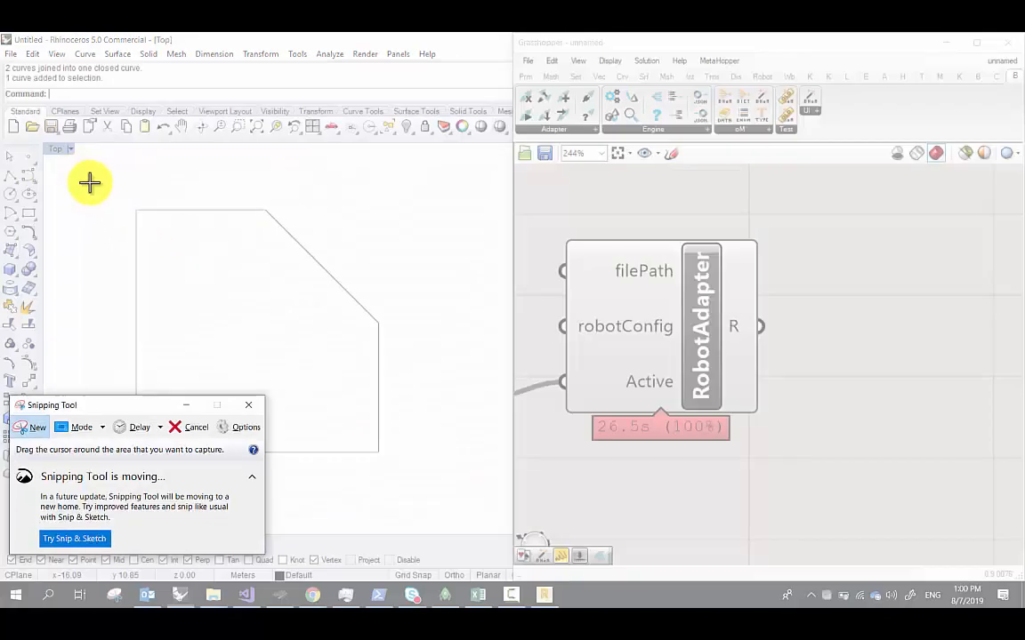
Capture the Rhino shape and Grasshopper definition, mark its corners in red, and return to Rhino
drag(89, 183, 979, 523)
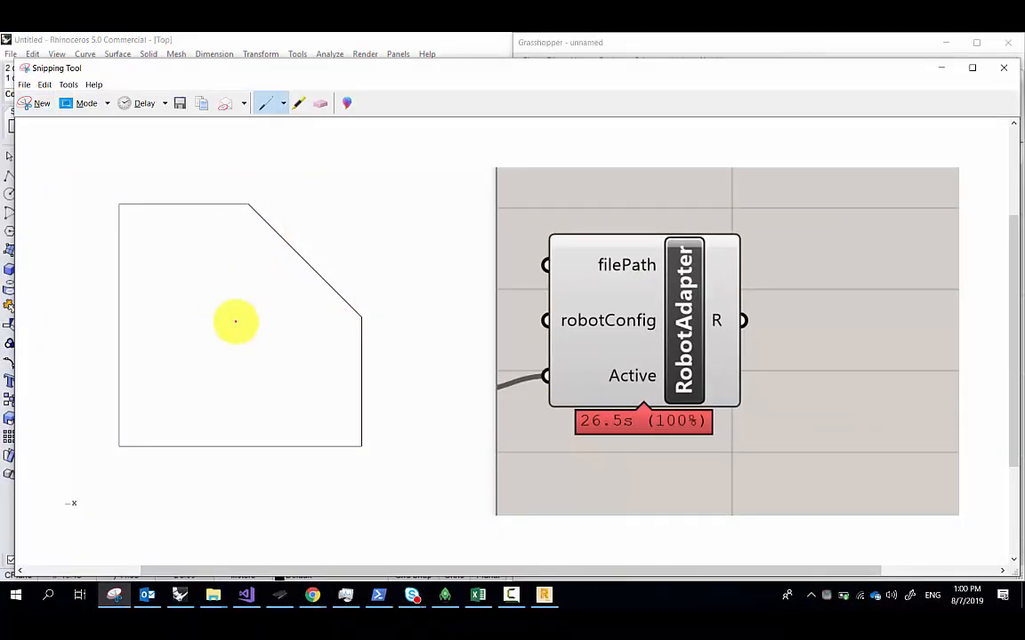
mouse_move(249, 208)
mouse_down()
mouse_move(354, 275)
mouse_move(366, 313)
mouse_up()
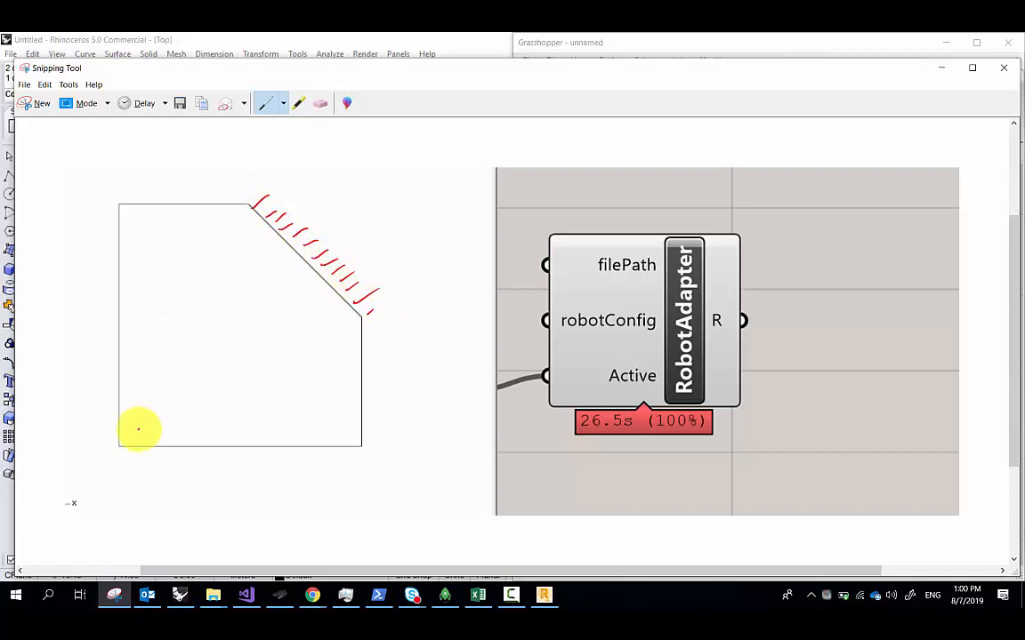
drag(121, 445, 119, 449)
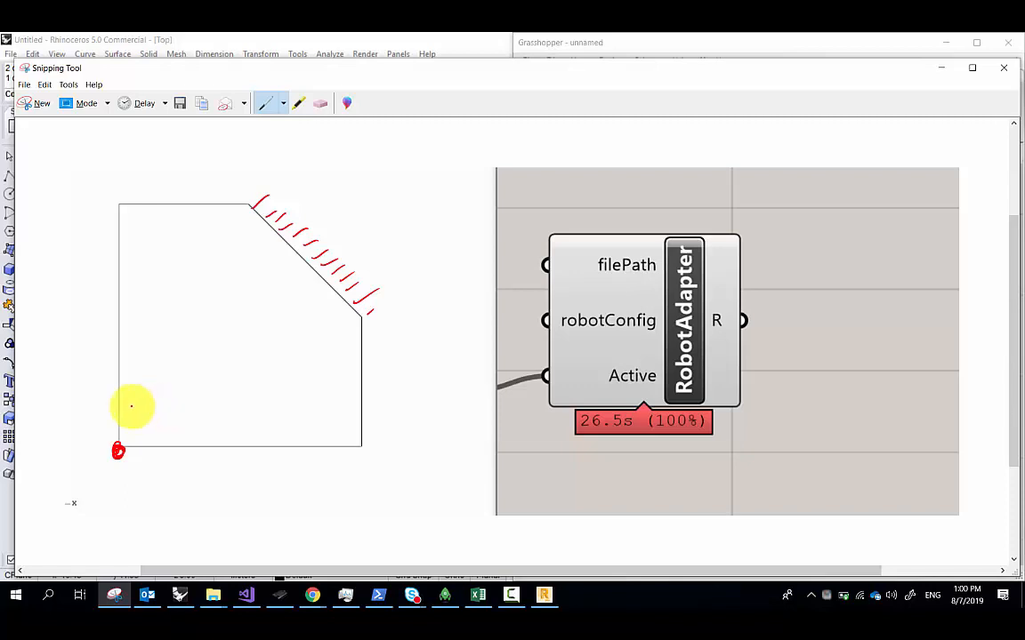
click(587, 42)
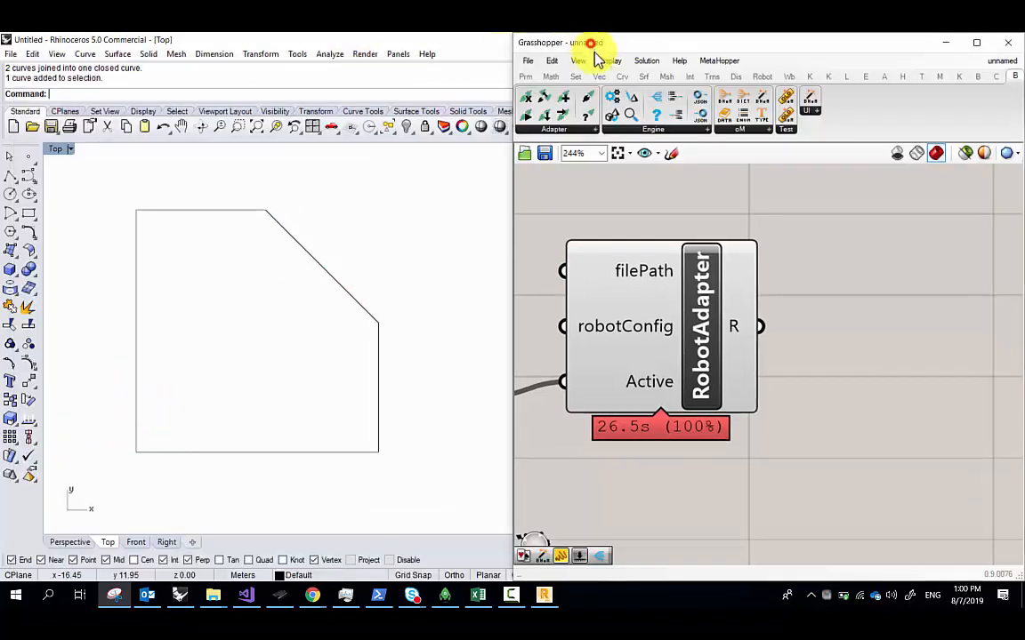
scroll(845, 398, down, 4)
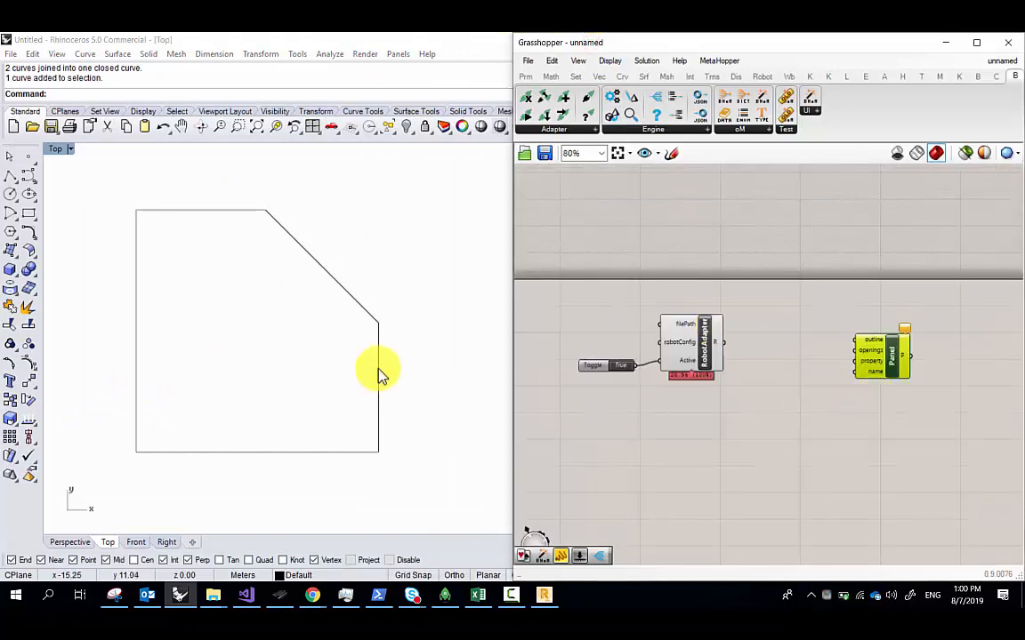
scroll(374, 338, up, 2)
click(365, 297)
scroll(402, 374, down, 5)
click(409, 382)
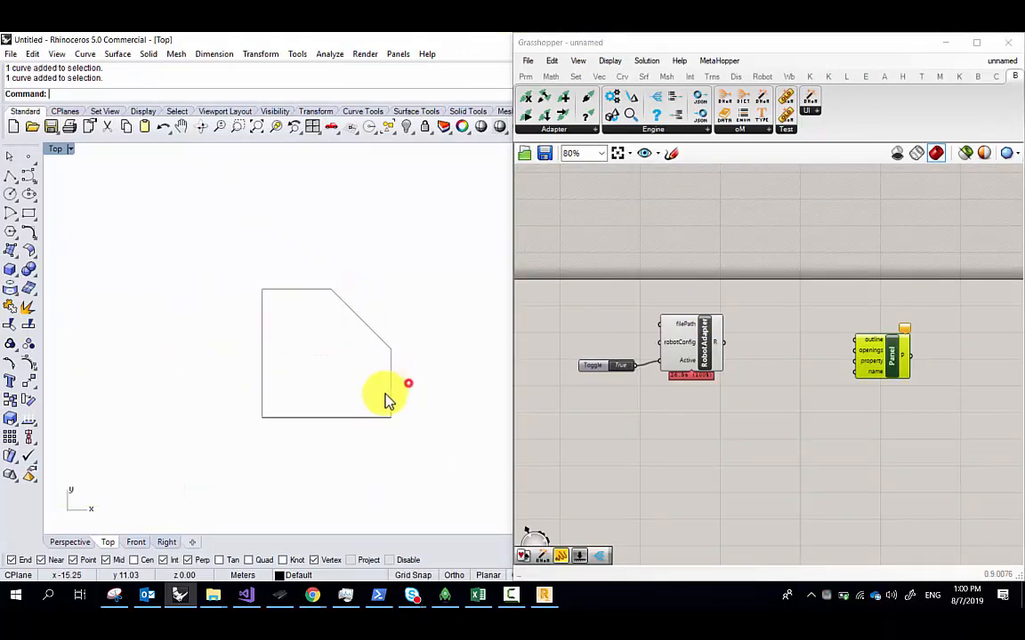
drag(413, 440, 324, 345)
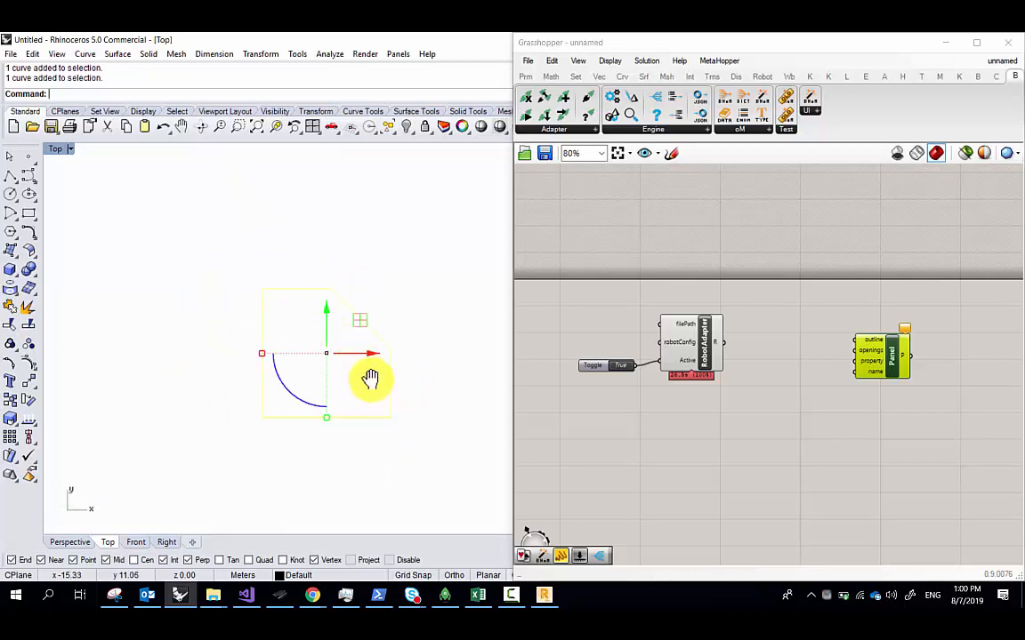
scroll(339, 360, up, 3)
click(340, 366)
right_drag(340, 365, 299, 356)
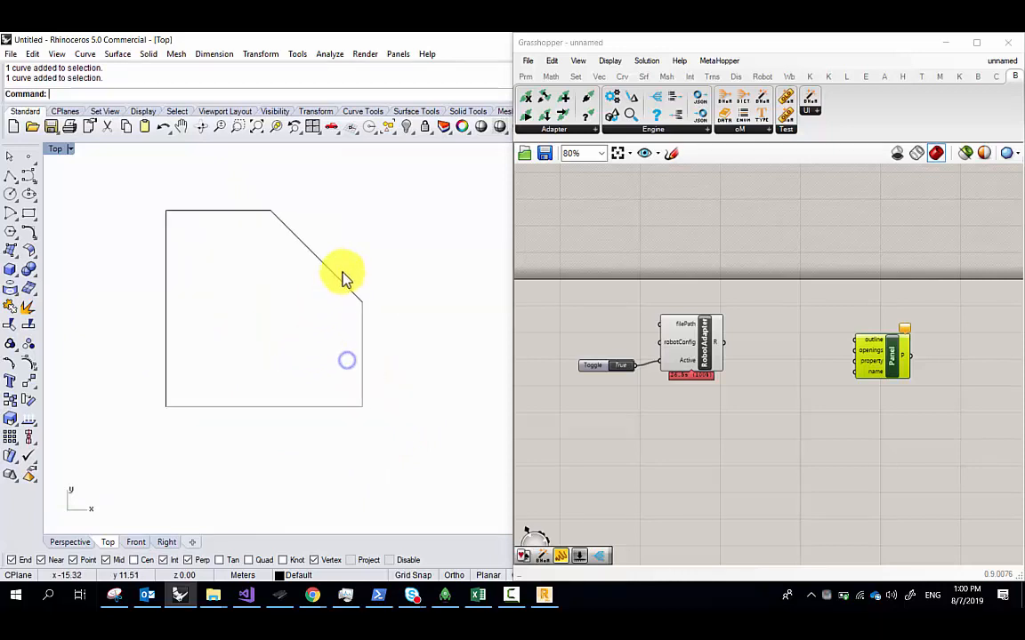
click(344, 280)
click(296, 344)
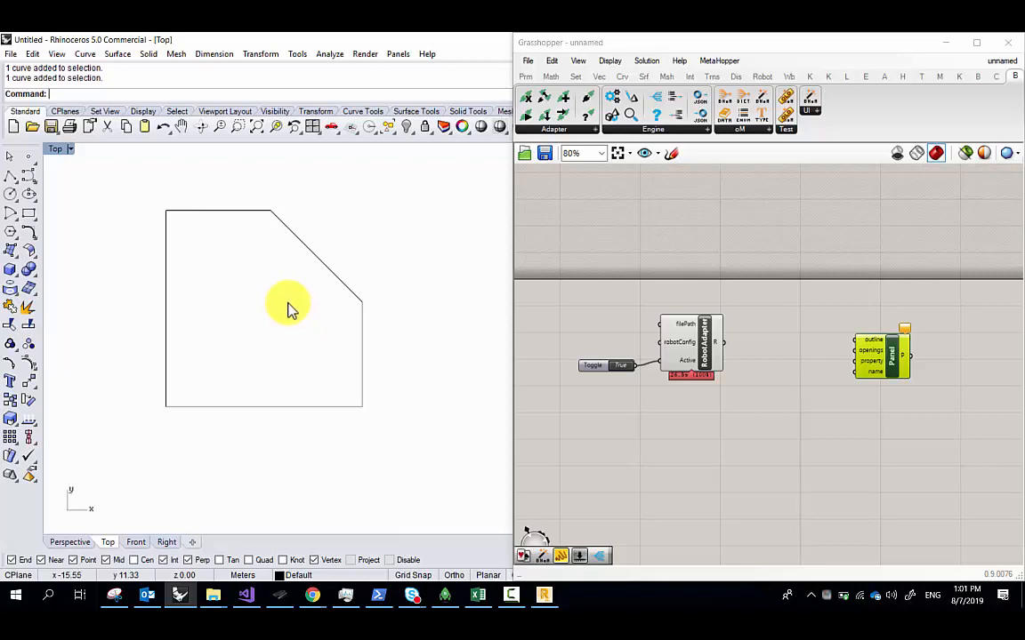
Start then cancel a rectangle, and select and deselect the chamfered outline in Rhino
click(24, 210)
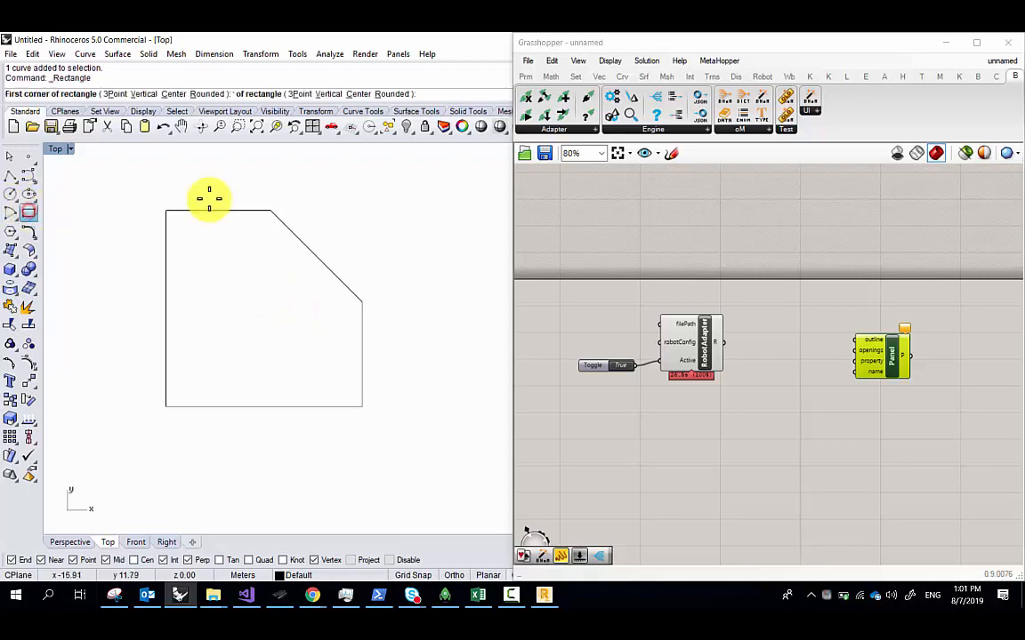
click(149, 181)
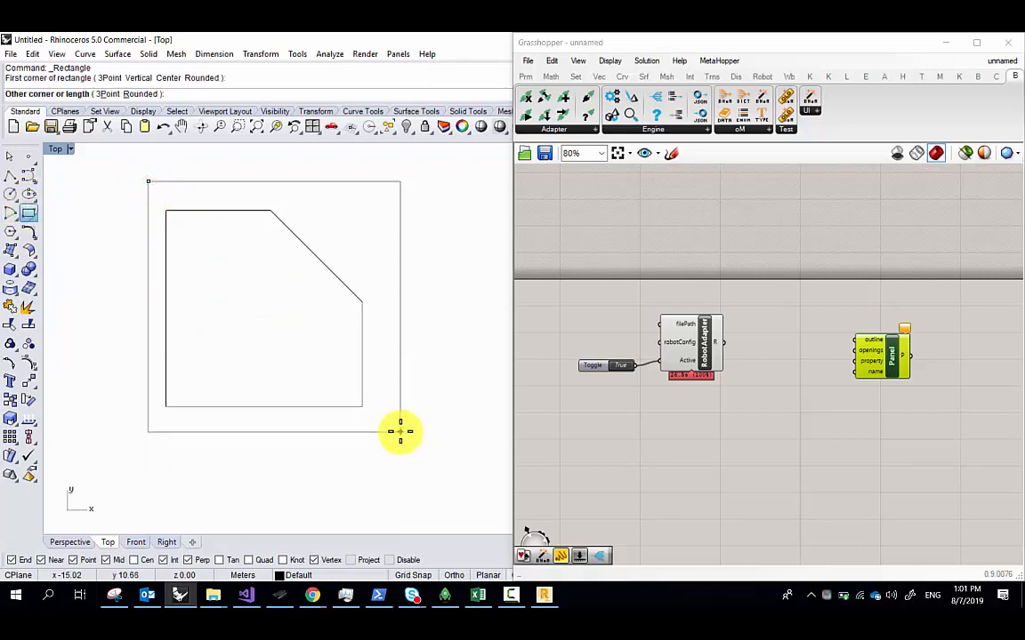
key(Escape)
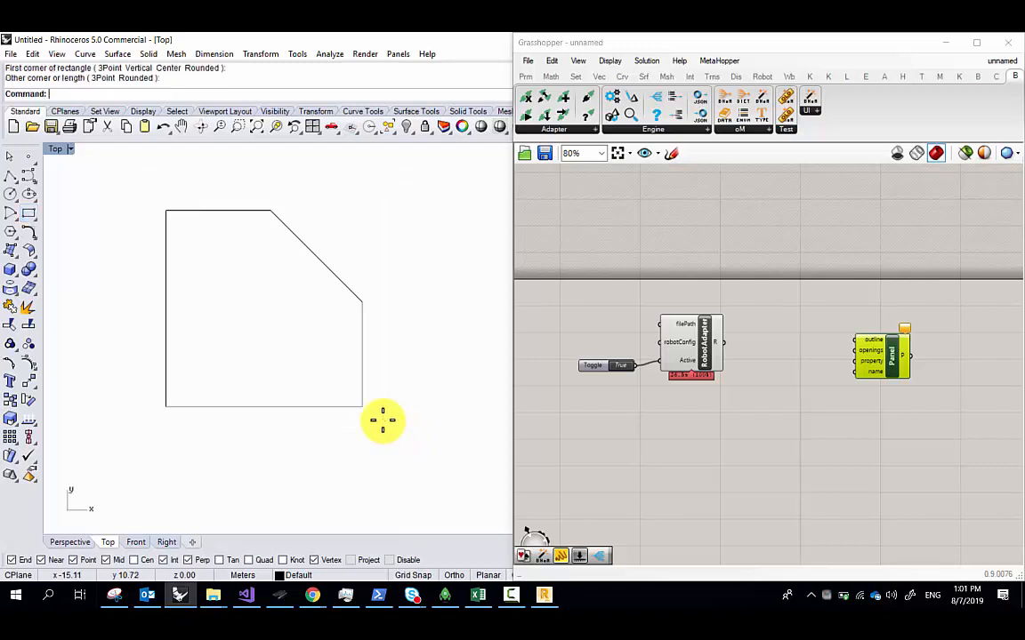
click(313, 261)
click(417, 346)
drag(409, 361, 265, 276)
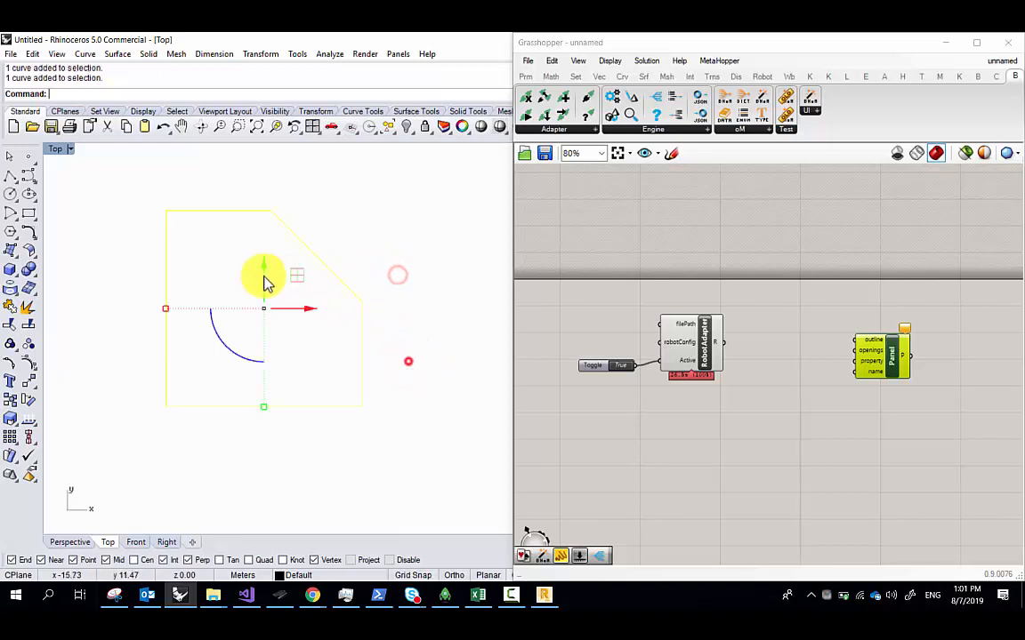
middle_click(388, 228)
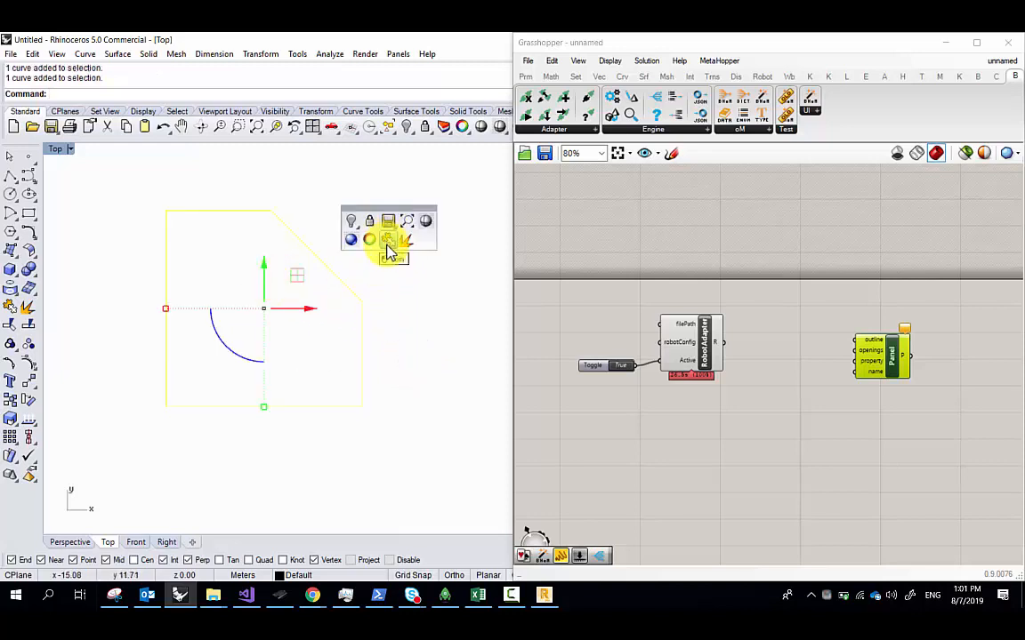
click(426, 341)
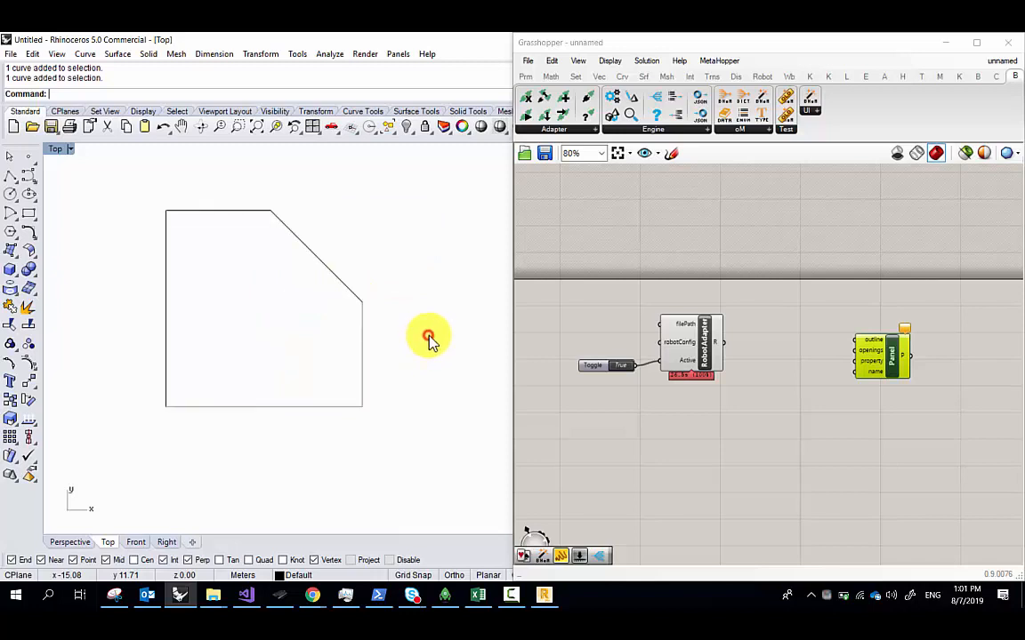
click(342, 280)
click(402, 294)
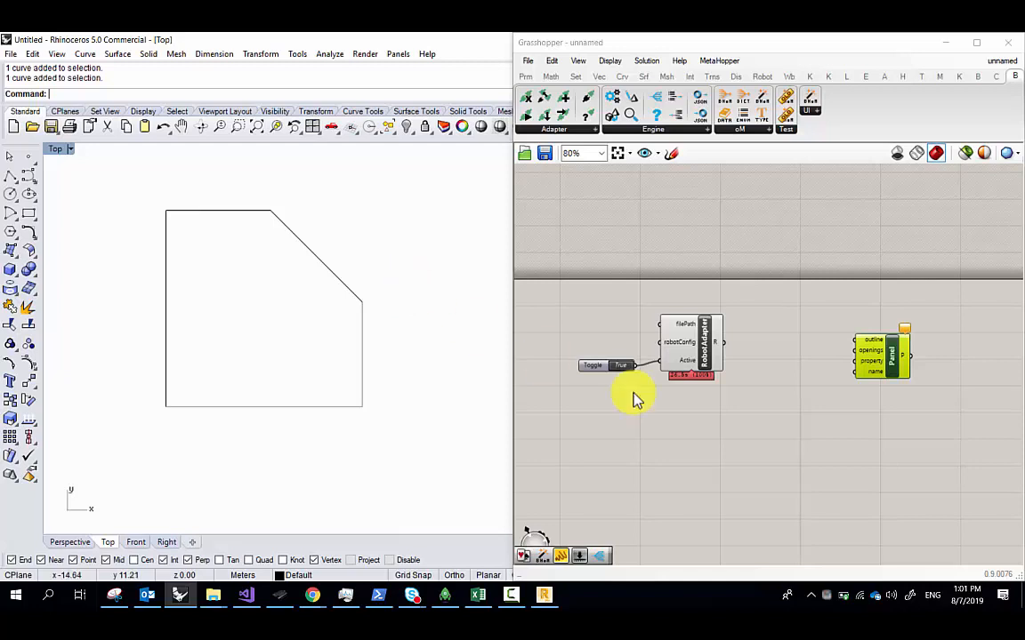
Move the Panel component and the Toggle and RobotAdapter group lower on the canvas
drag(870, 354, 889, 375)
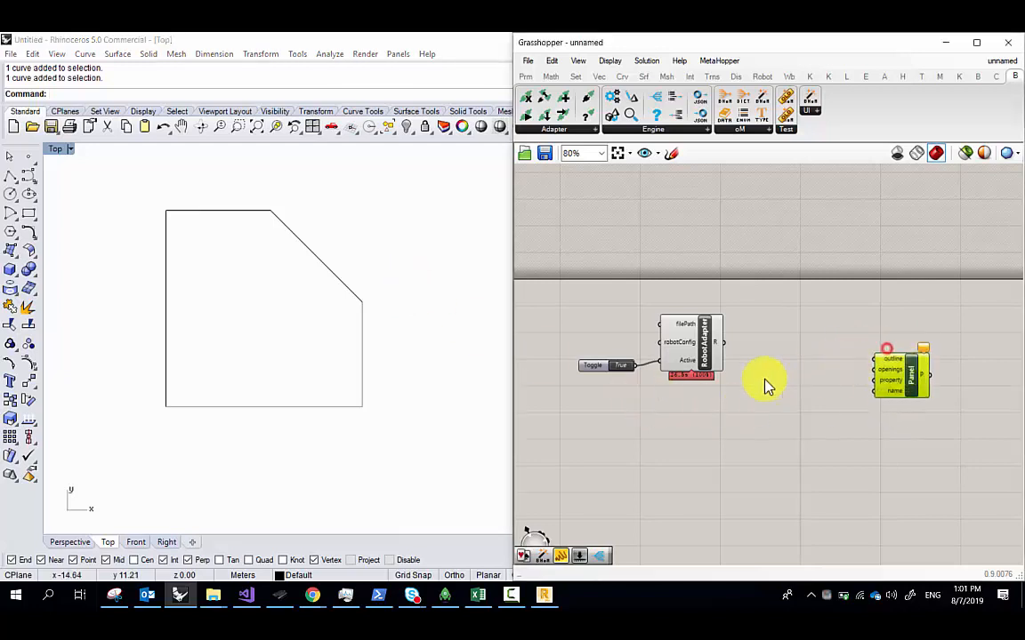
drag(744, 407, 607, 326)
drag(674, 338, 688, 458)
click(341, 282)
click(743, 325)
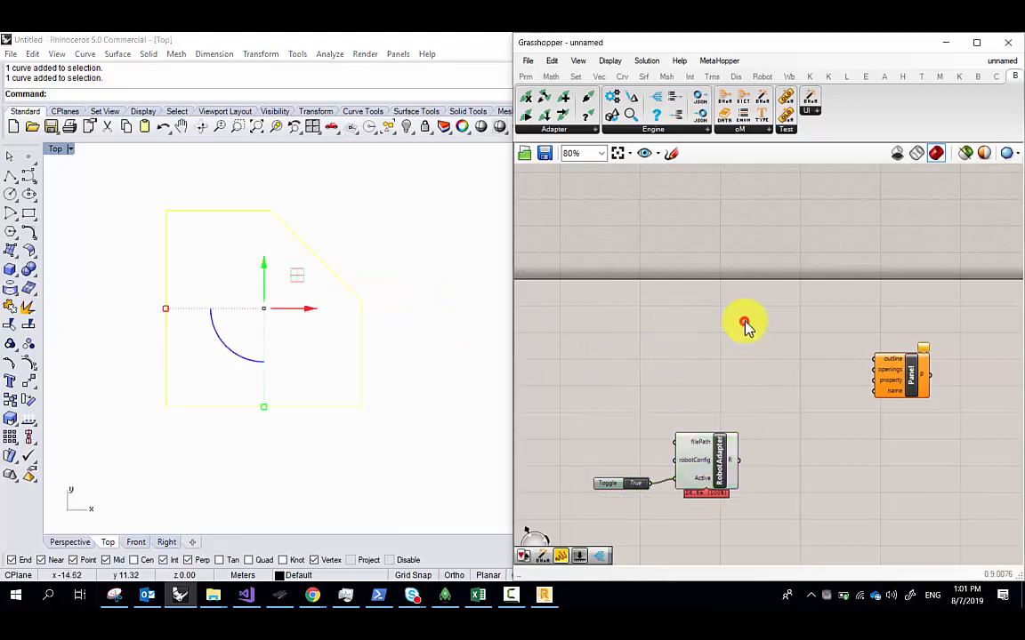
click(395, 272)
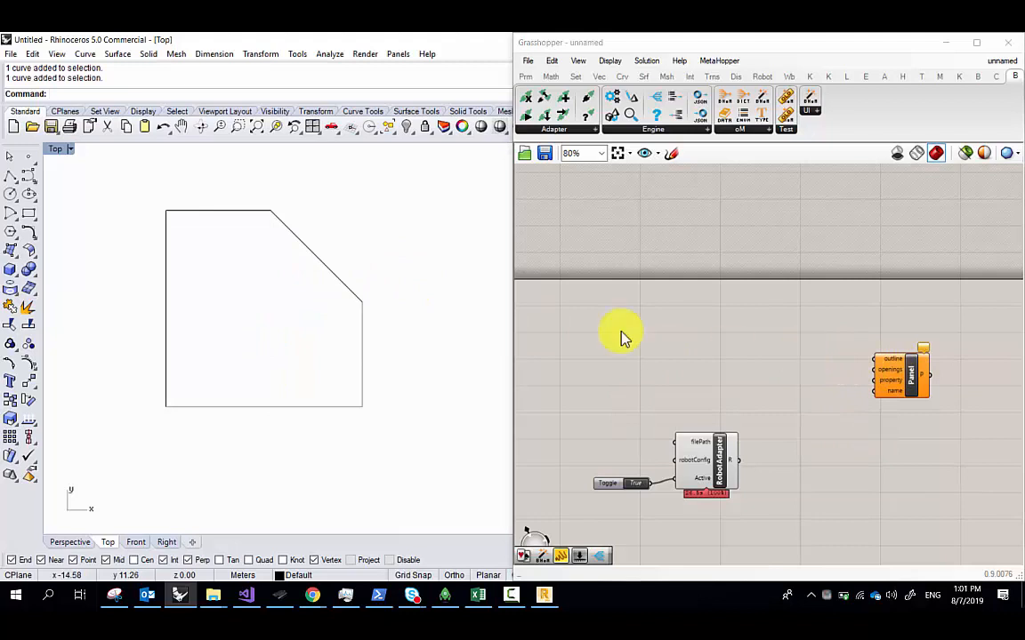
Drag the chamfered outline right along X and down along Y with the gumball
drag(314, 253, 279, 222)
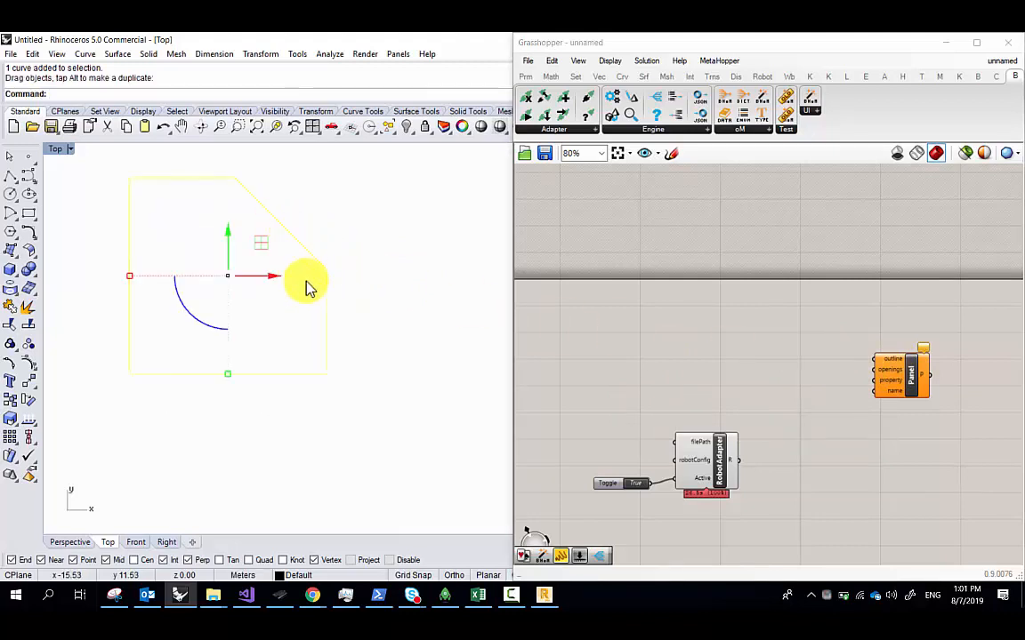
drag(264, 274, 353, 291)
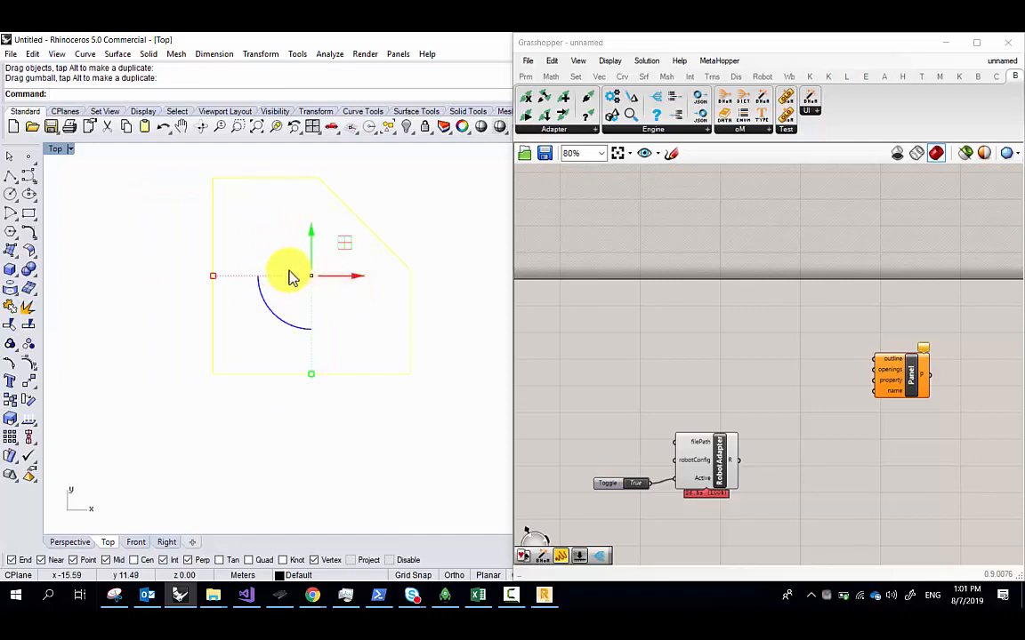
drag(311, 233, 329, 288)
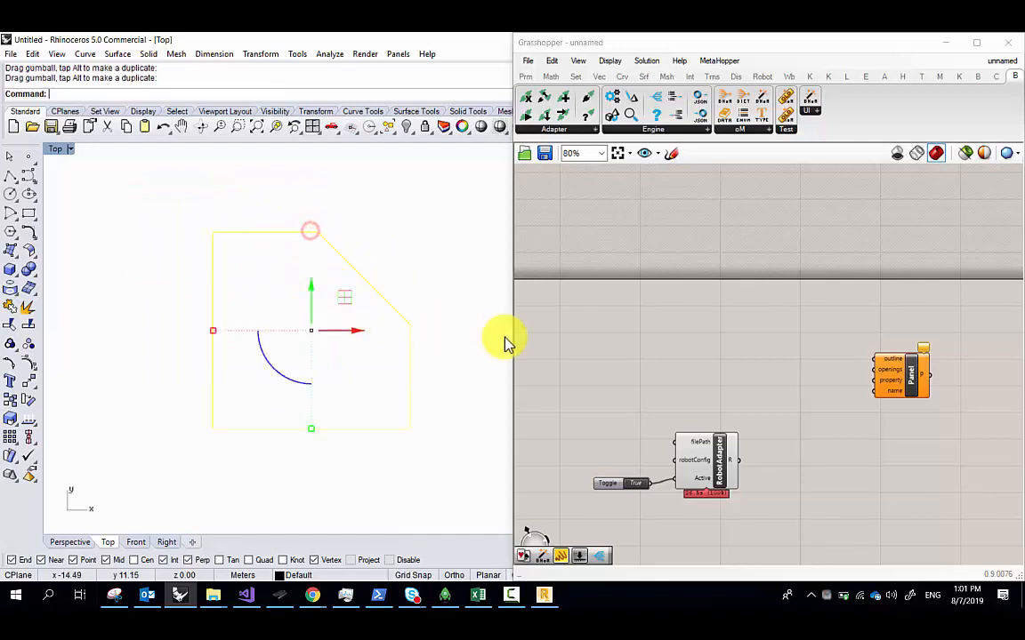
double_click(599, 318)
Add a Curve component via 'crv' search and set it to the Rhino outline with Set one Curve
click(613, 344)
scroll(617, 345, up, 5)
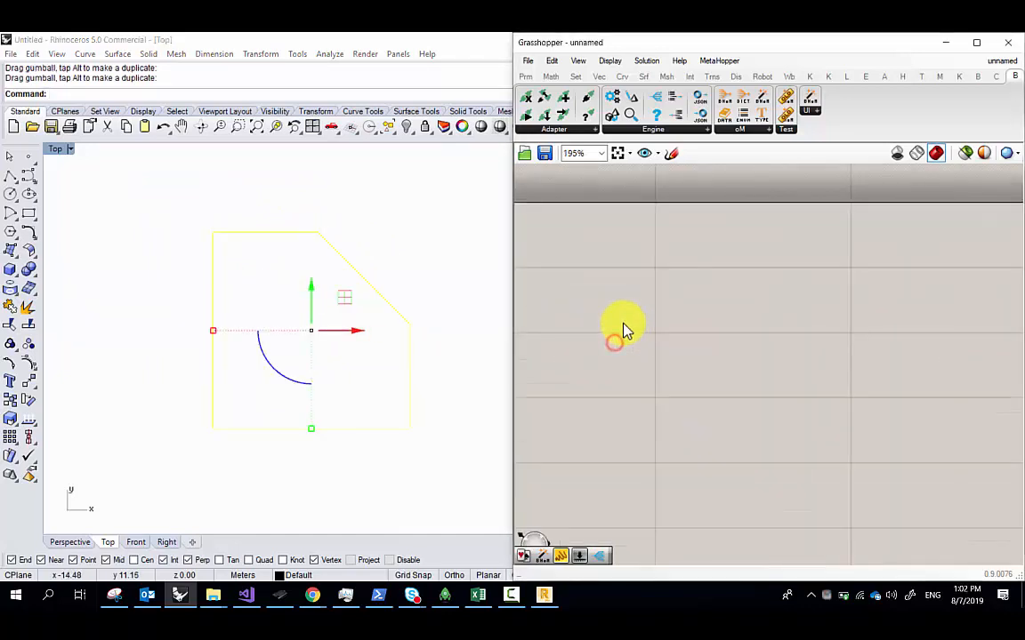
double_click(628, 329)
text(crv)
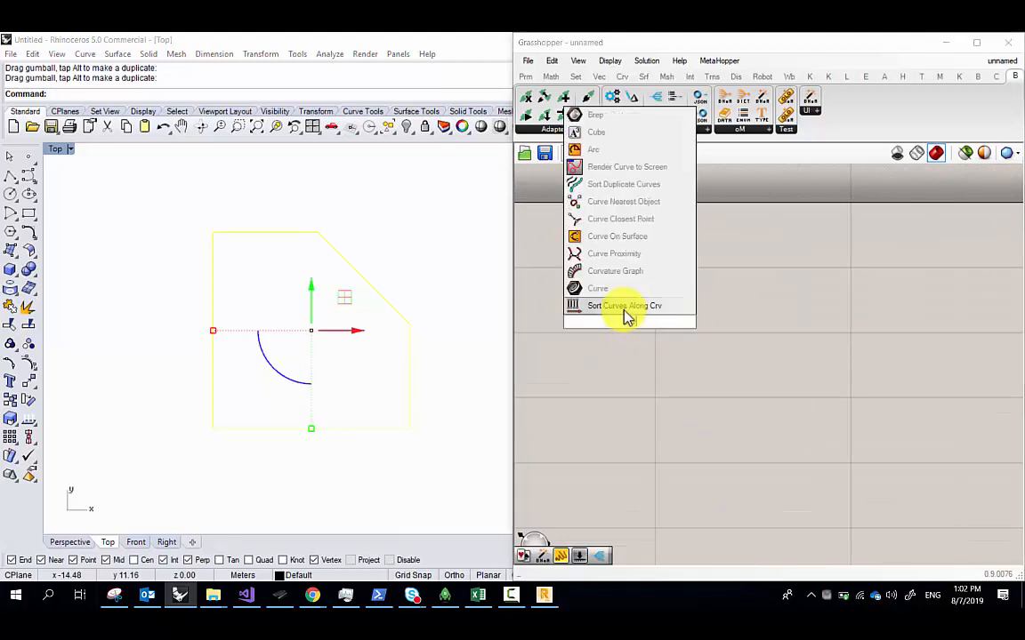
click(620, 296)
right_click(622, 326)
click(696, 459)
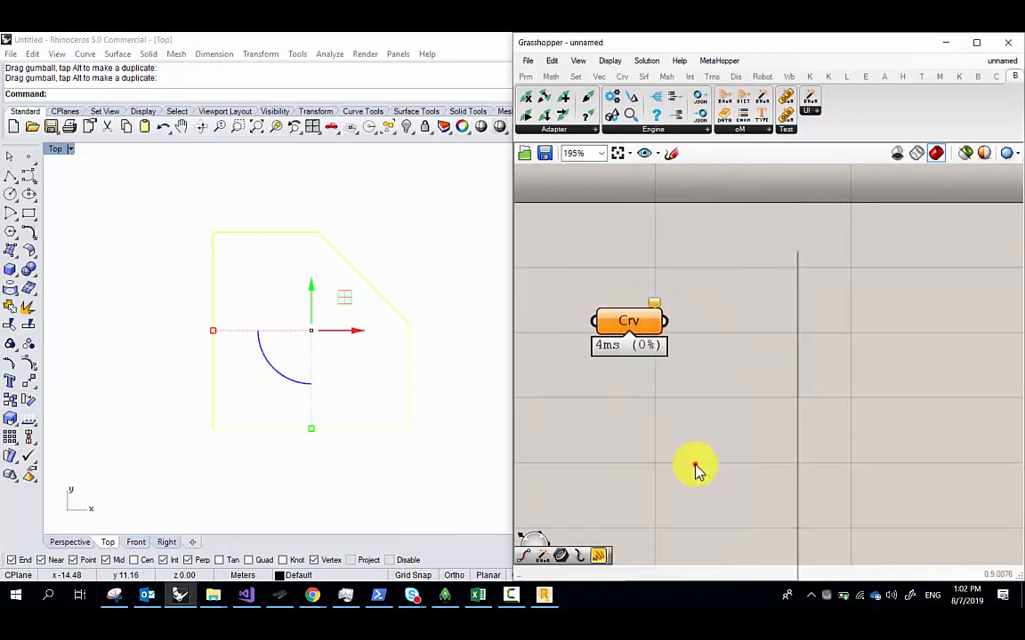
scroll(605, 339, down, 5)
drag(606, 333, 769, 361)
scroll(752, 391, up, 4)
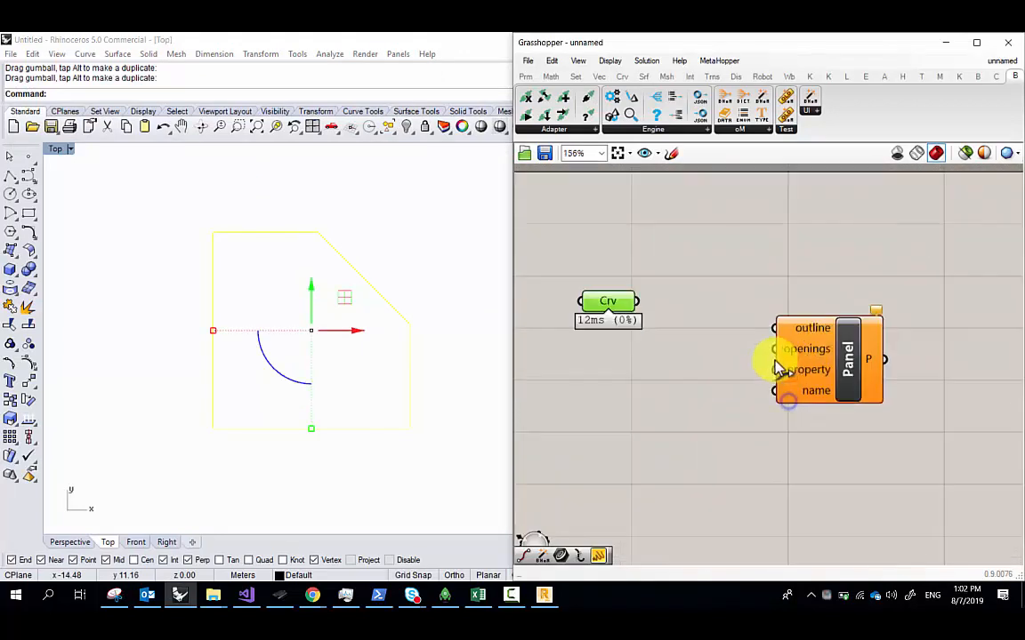
click(693, 279)
click(388, 251)
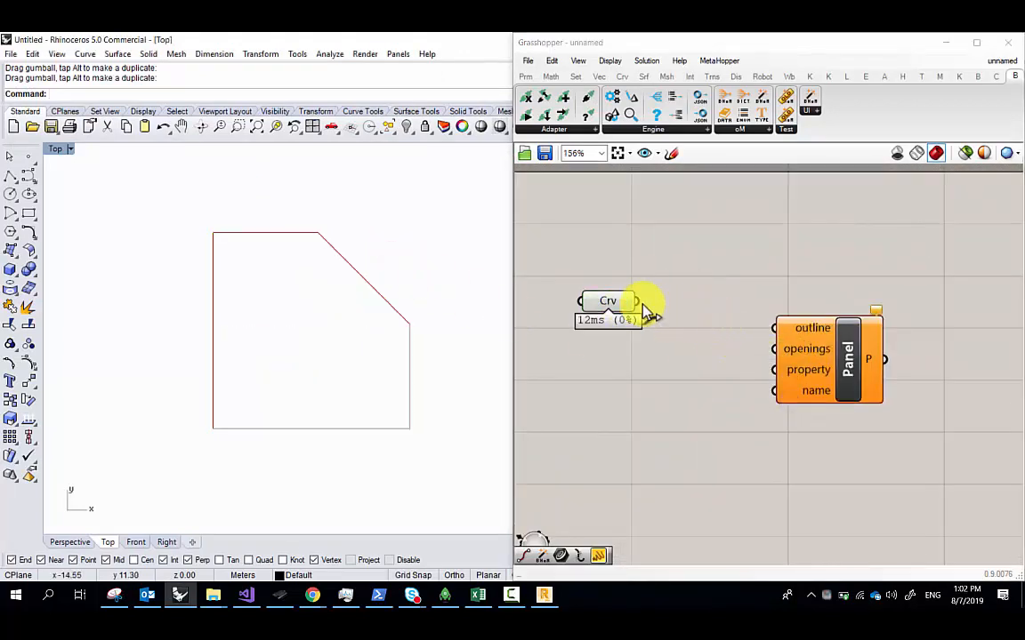
Wire the Curve output into the Panel's outline input and preview the Panel
drag(639, 302, 780, 328)
scroll(707, 337, up, 2)
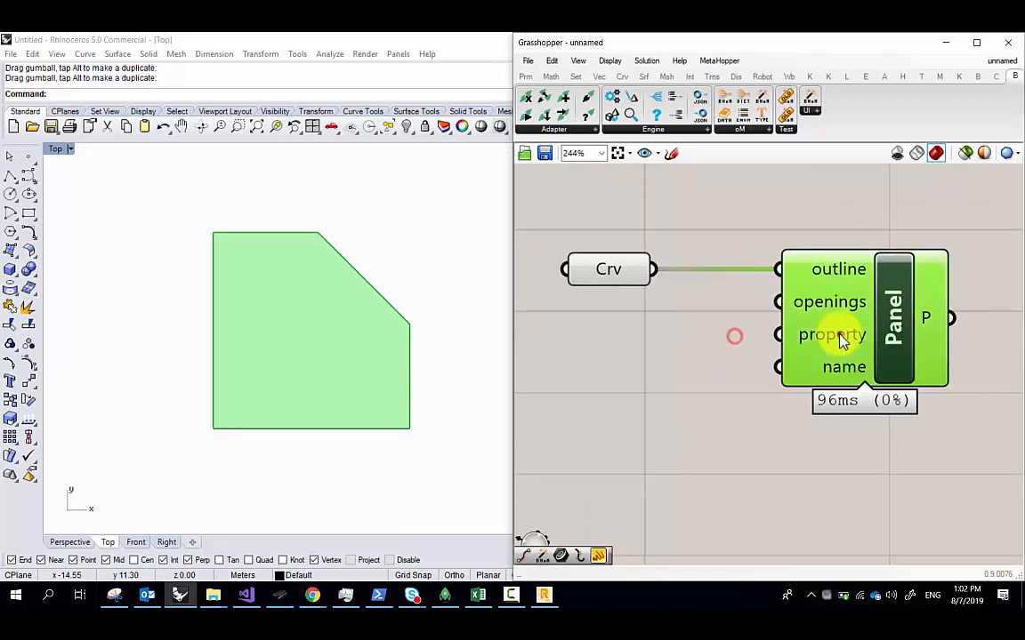
click(605, 270)
click(930, 322)
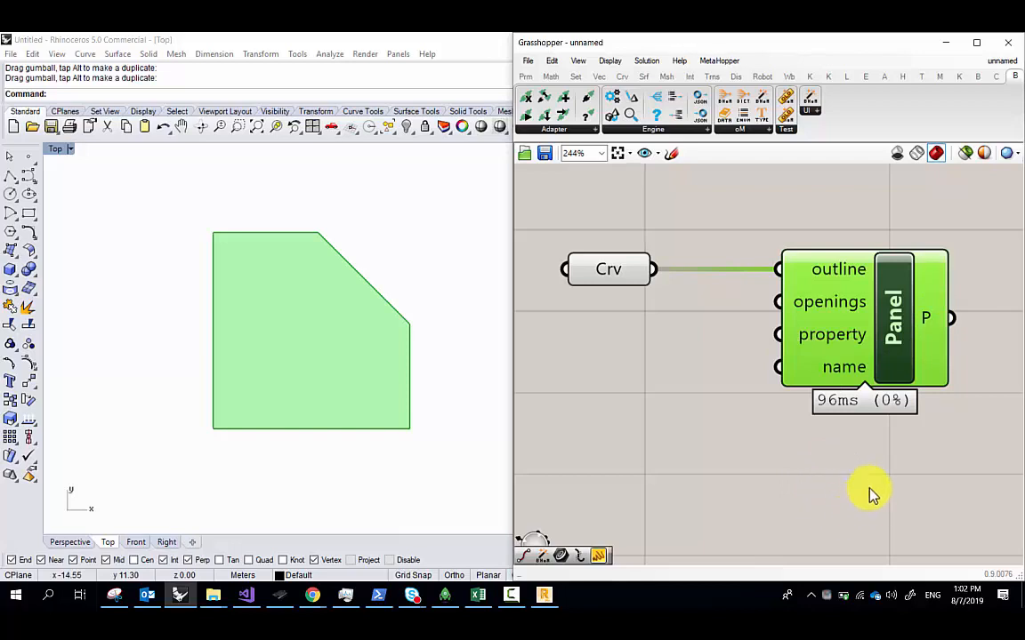
right_drag(864, 485, 697, 478)
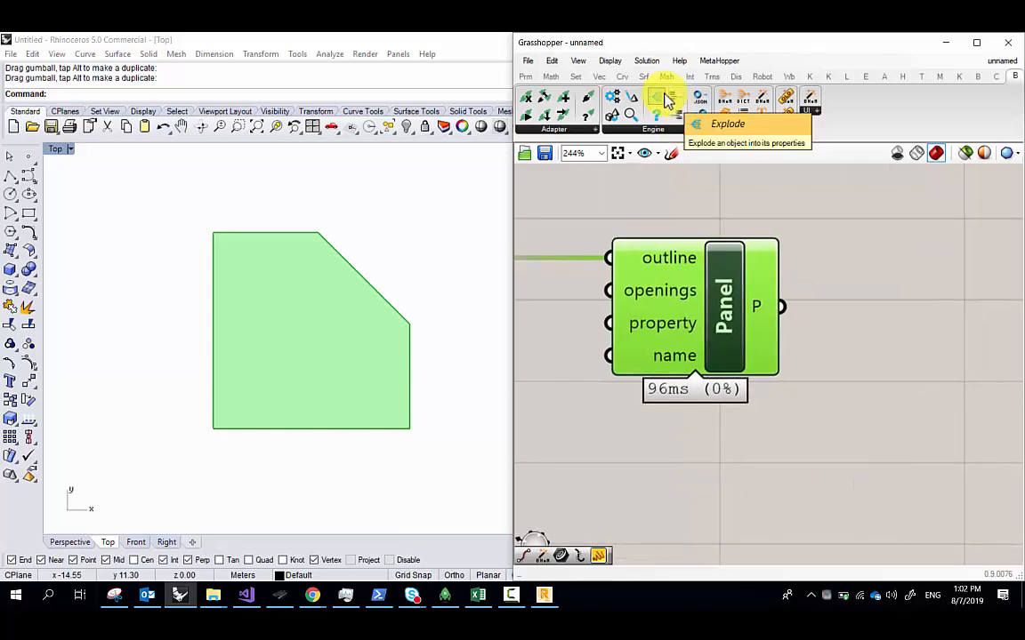
Add an Explode component and feed the Panel into it
double_click(870, 353)
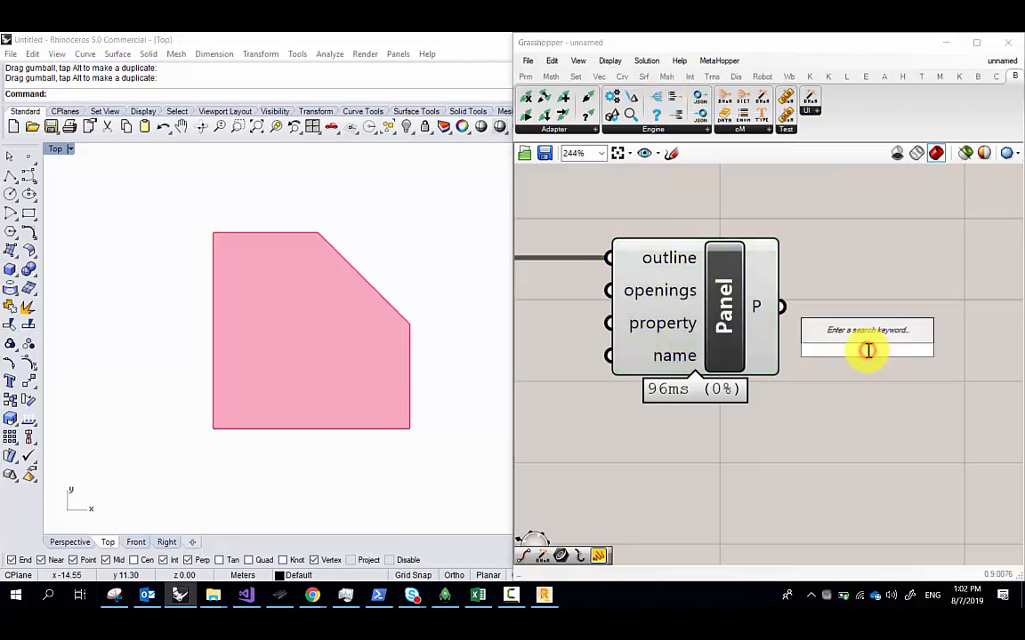
text(exe)
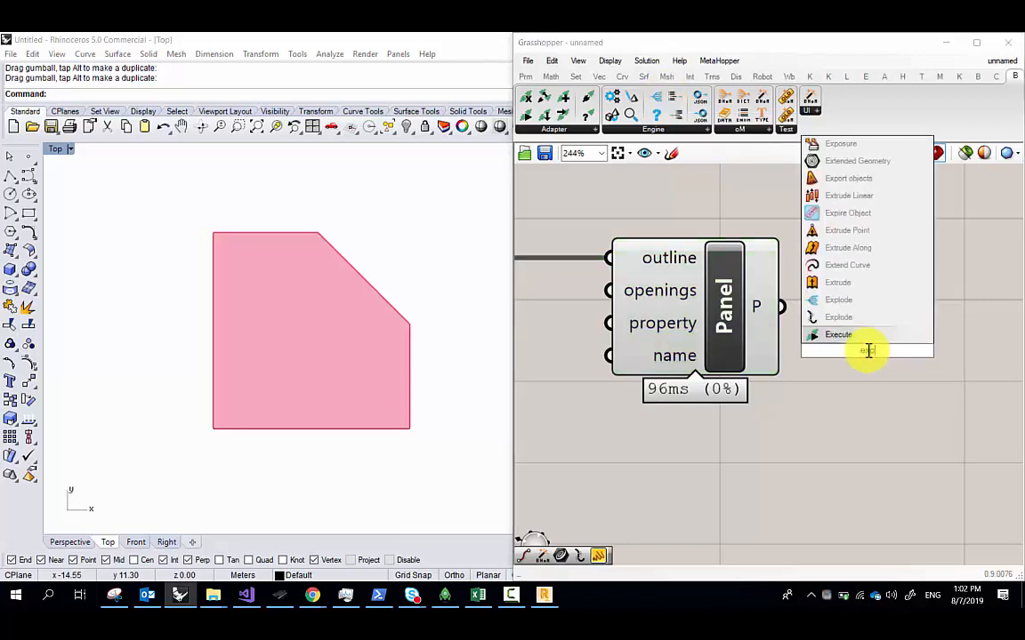
key(BackSpace)
text(plod)
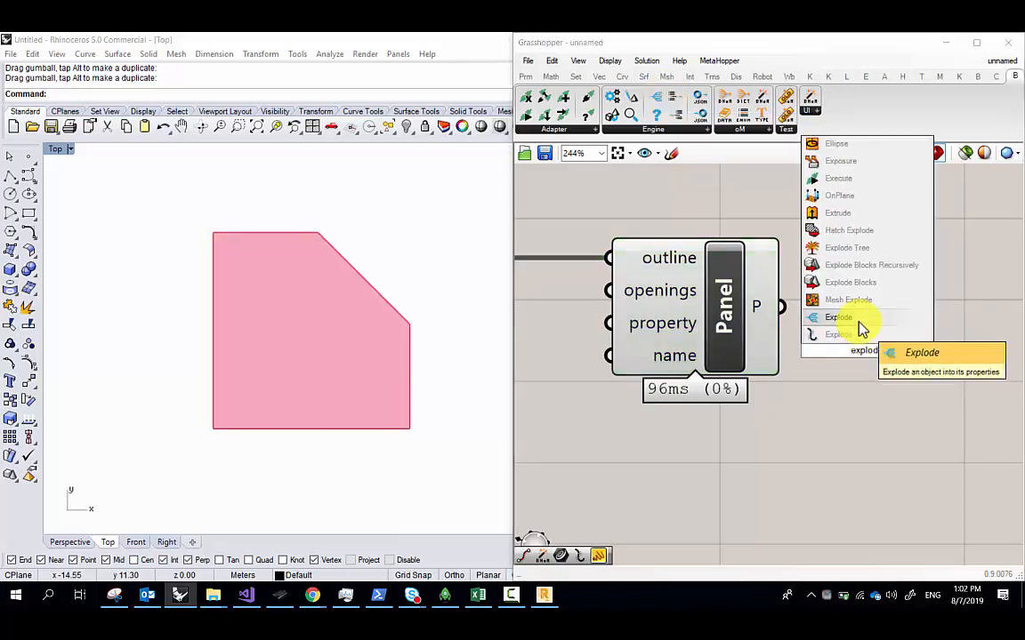
click(859, 322)
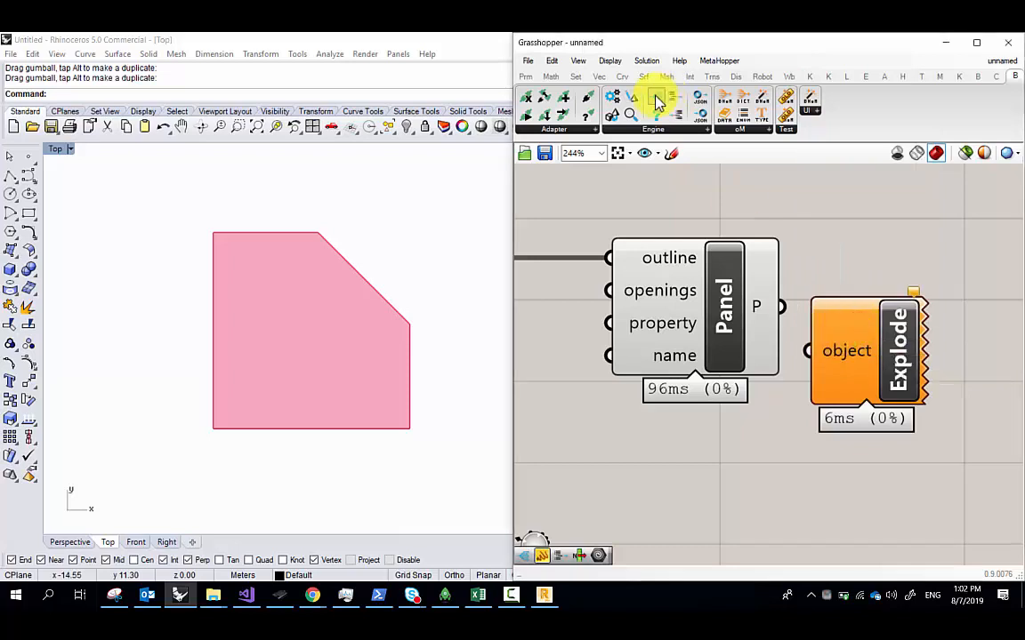
right_drag(798, 352, 723, 348)
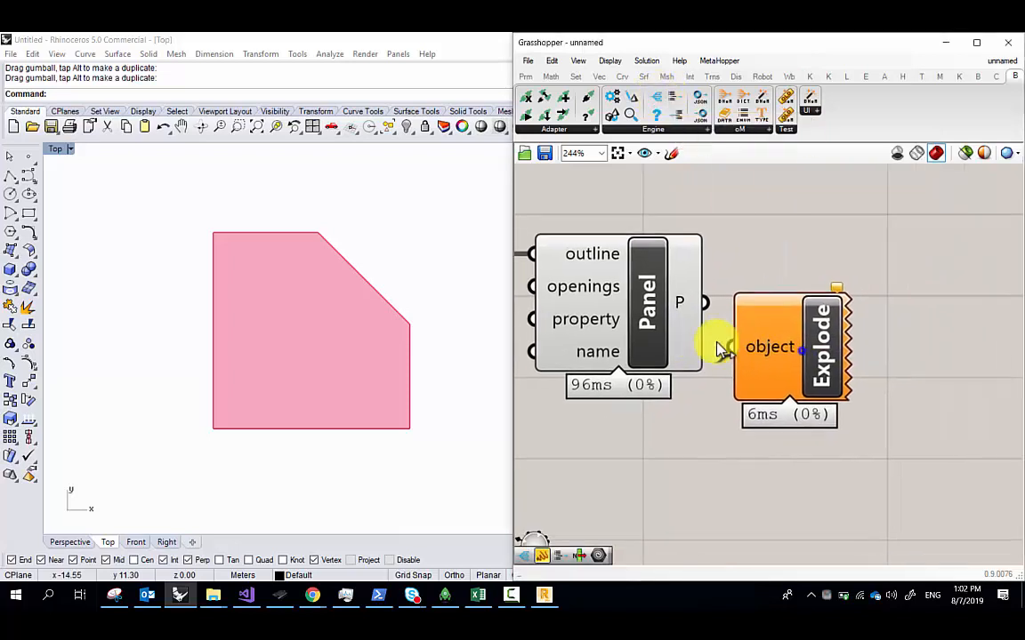
scroll(722, 349, down, 3)
drag(702, 311, 765, 329)
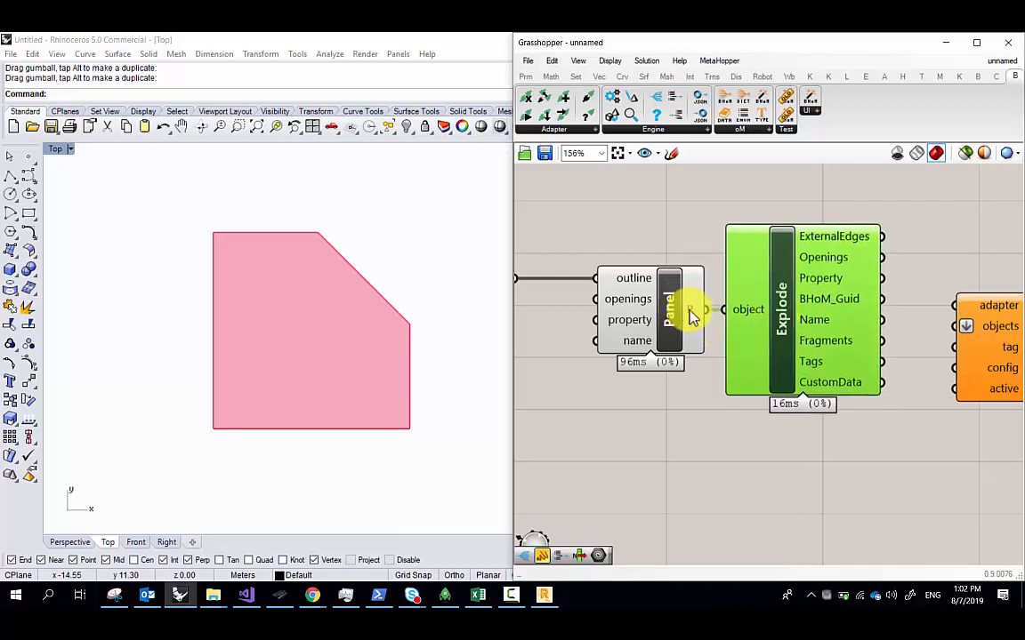
Inspect the Explode outputs and move the Push component down out of the way
mouse_move(696, 320)
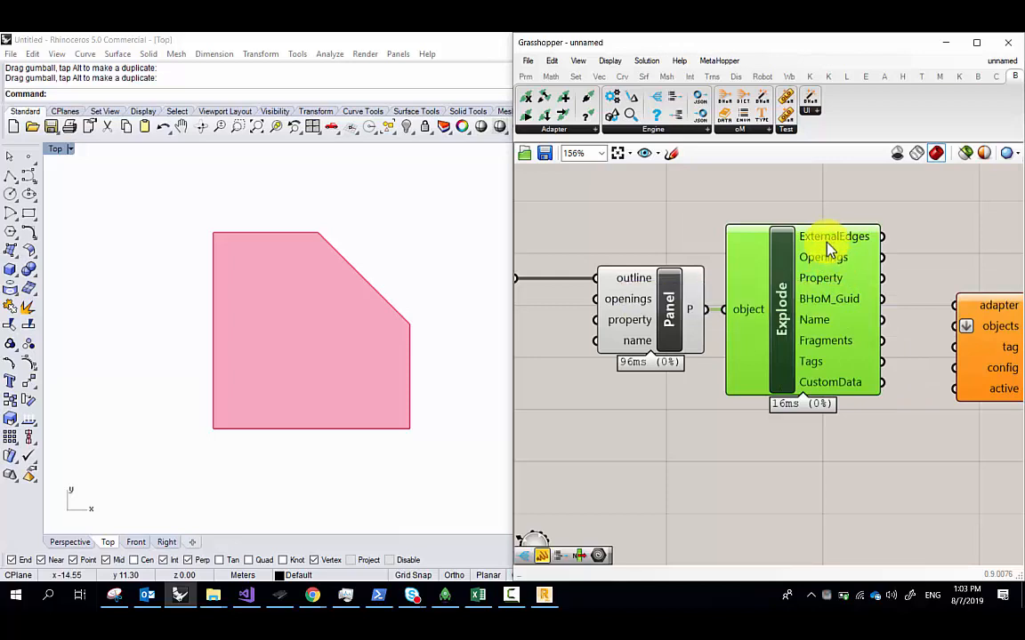
mouse_move(825, 292)
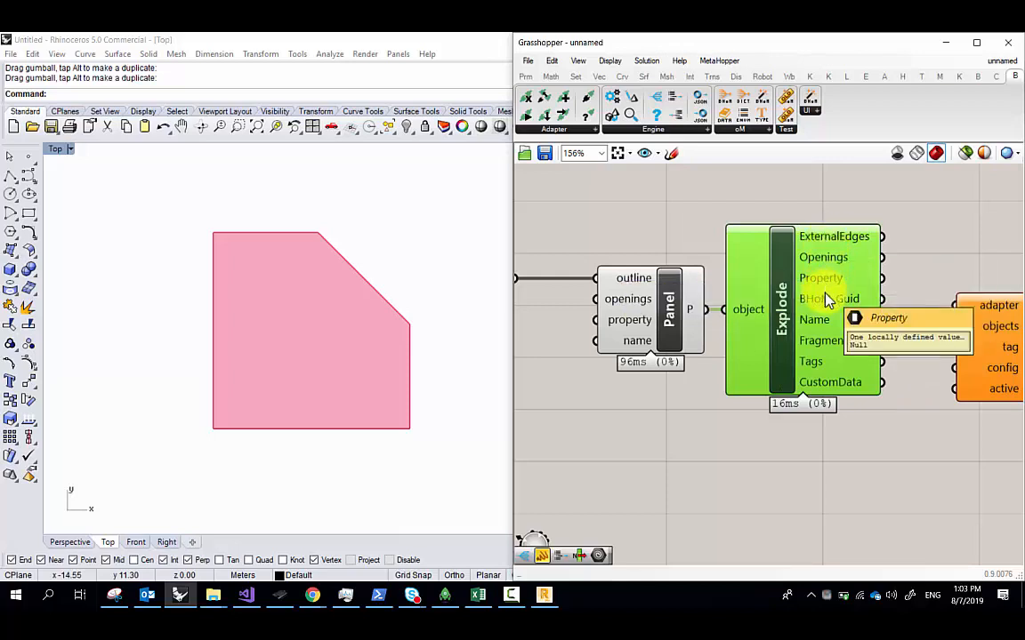
scroll(824, 300, down, 2)
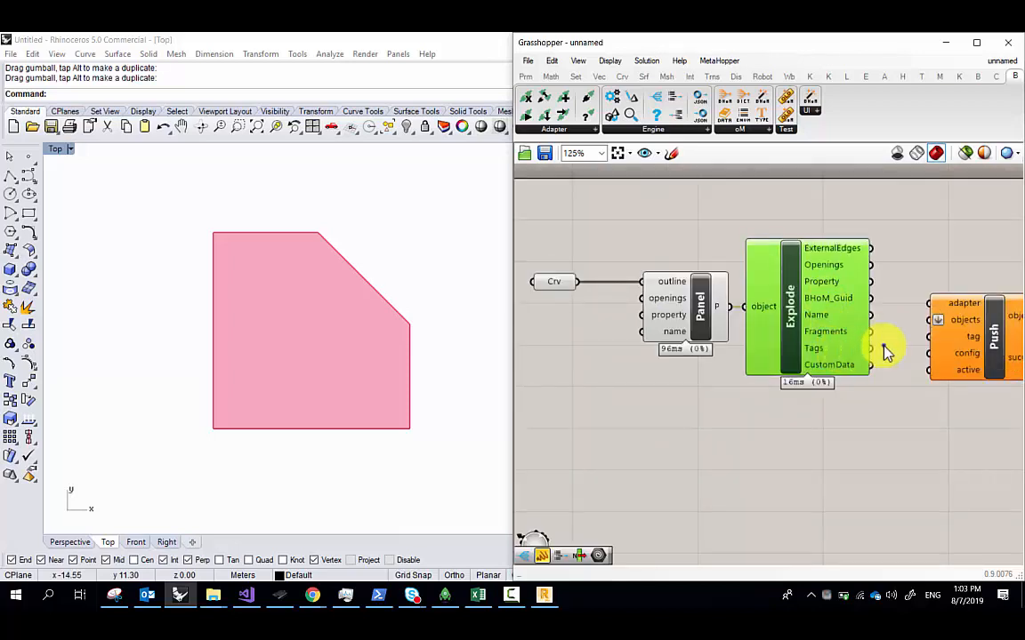
right_drag(885, 351, 829, 348)
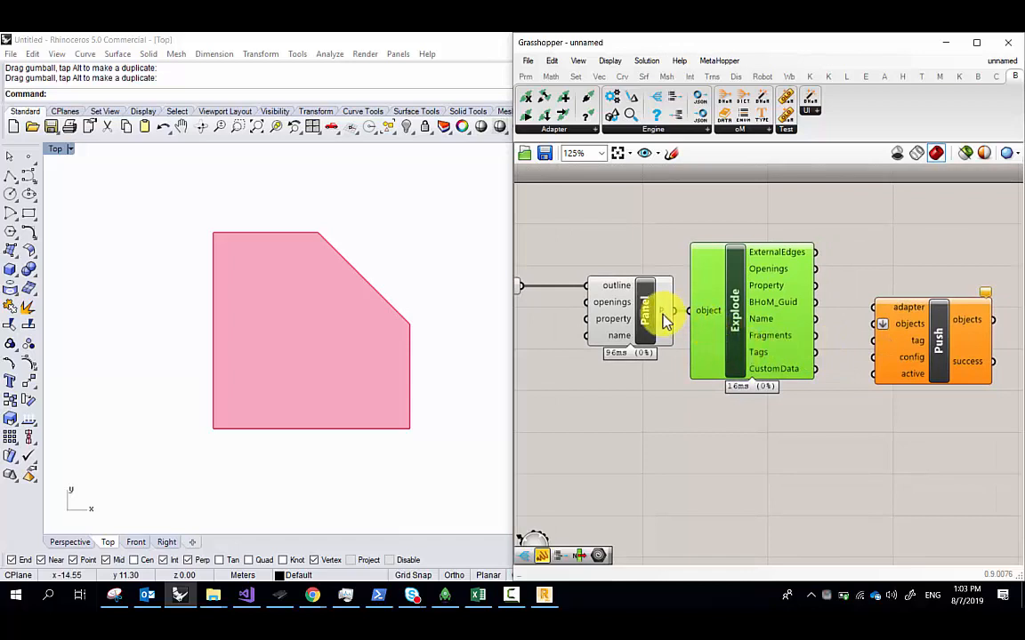
mouse_move(664, 321)
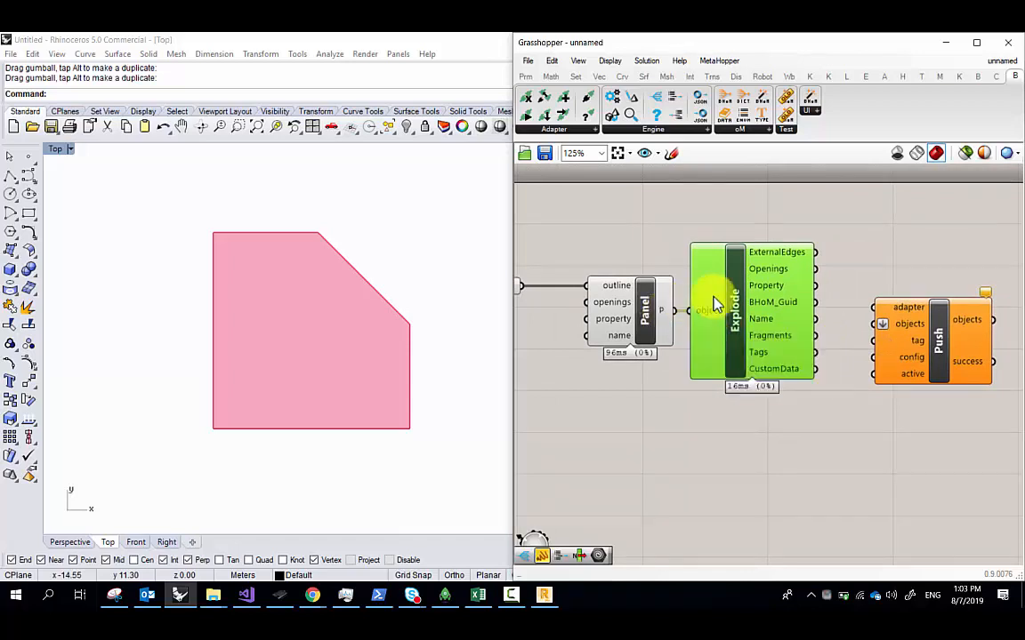
drag(936, 340, 841, 528)
Add a second Explode fed by the ExternalEdges output beside the first
double_click(892, 296)
text(explode)
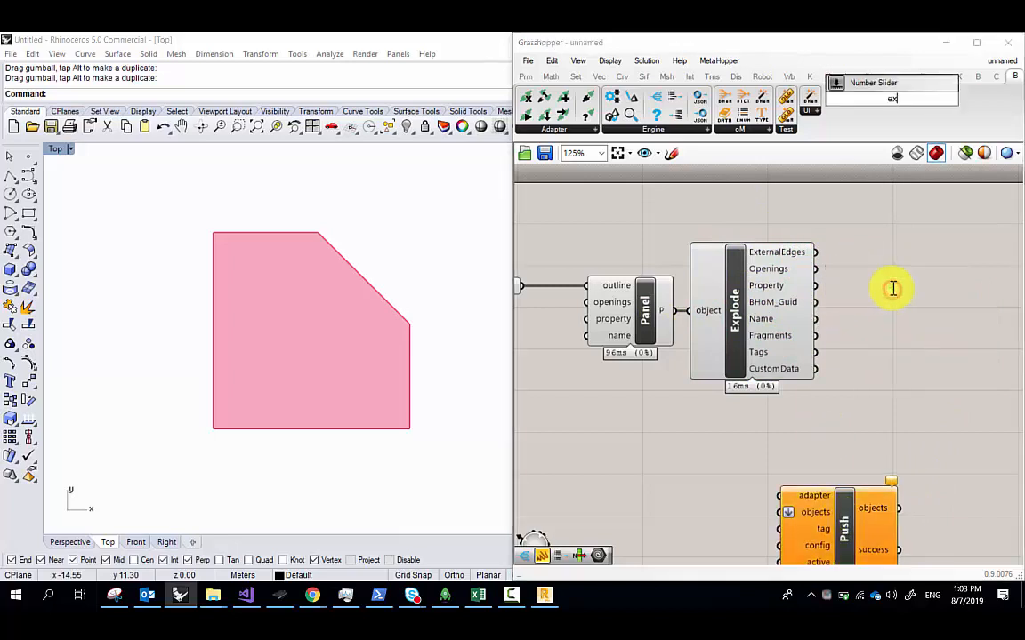
click(869, 238)
drag(816, 254, 891, 260)
right_drag(892, 262, 871, 283)
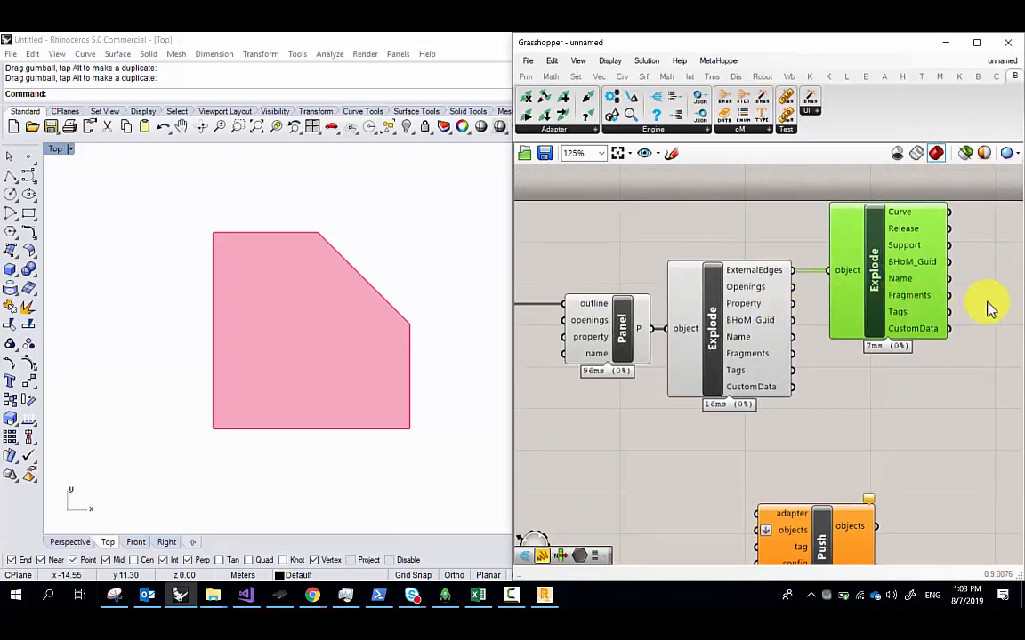
Add a third Explode wired to the Curve output, level with it
right_drag(913, 398, 848, 388)
double_click(858, 389)
text(ex)
click(865, 340)
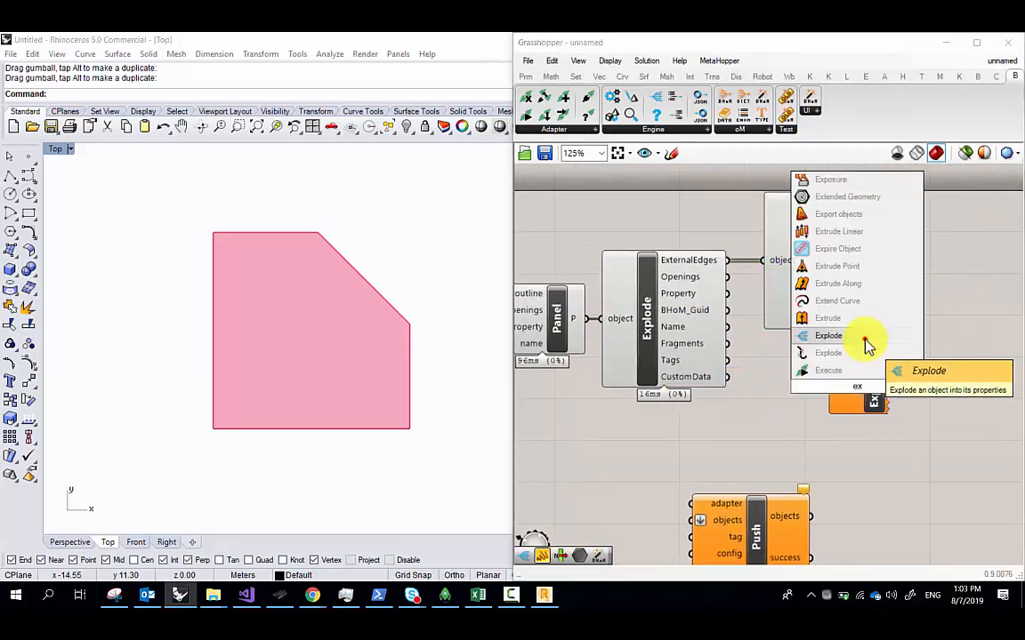
right_drag(931, 251, 919, 272)
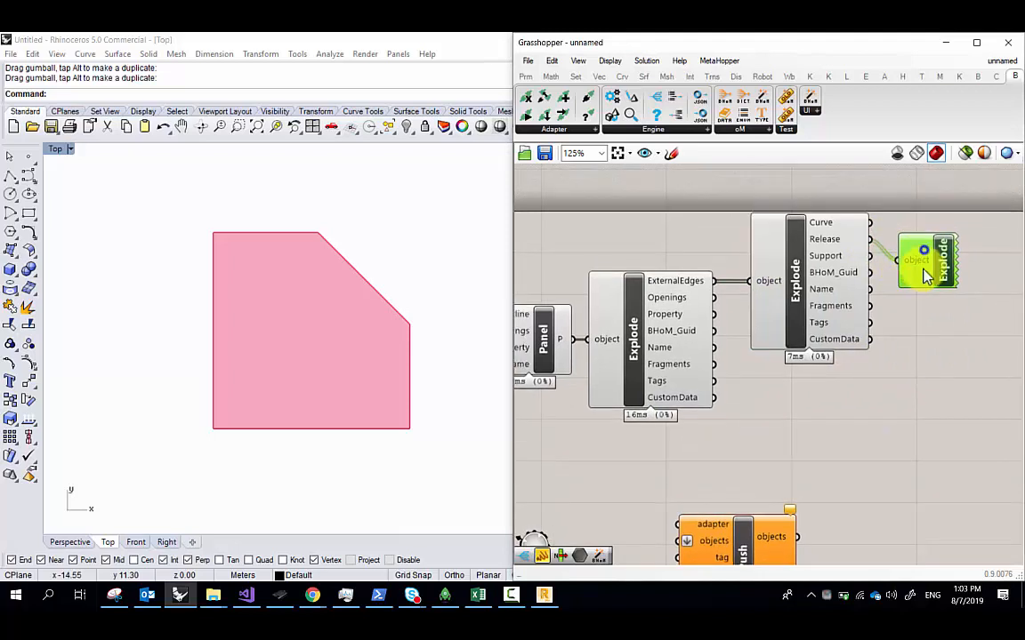
drag(932, 265, 930, 244)
drag(868, 225, 927, 238)
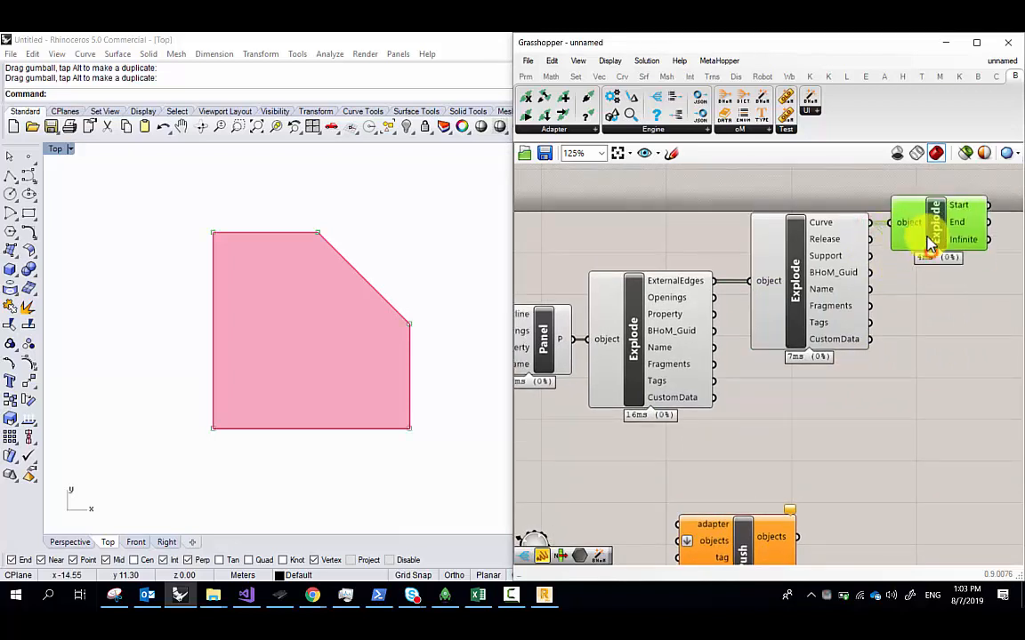
right_drag(905, 308, 884, 318)
scroll(867, 322, down, 1)
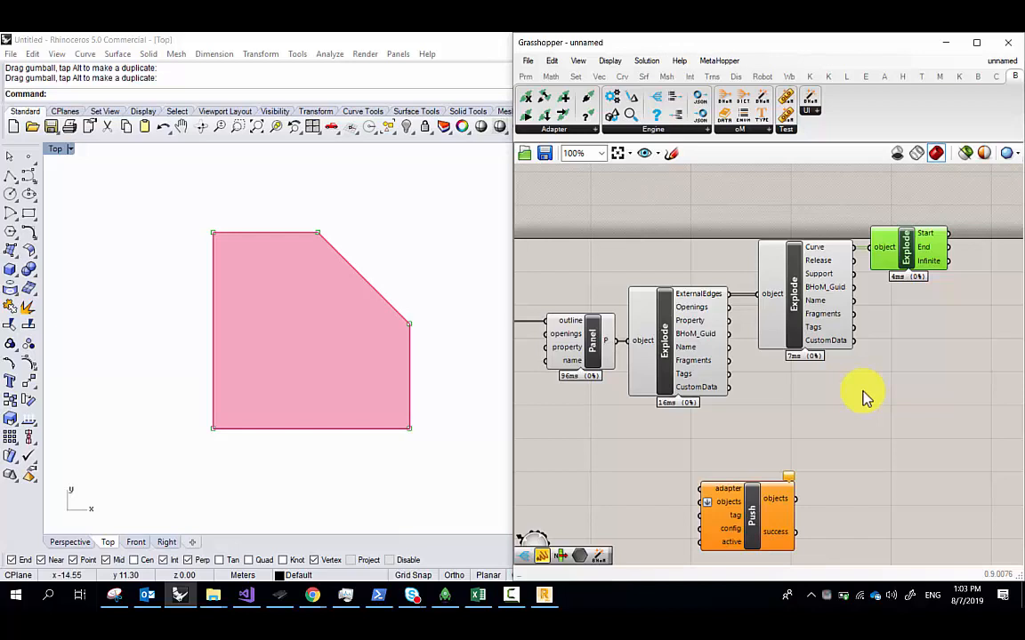
Select the first and second Explode components and zoom around the definition
click(648, 248)
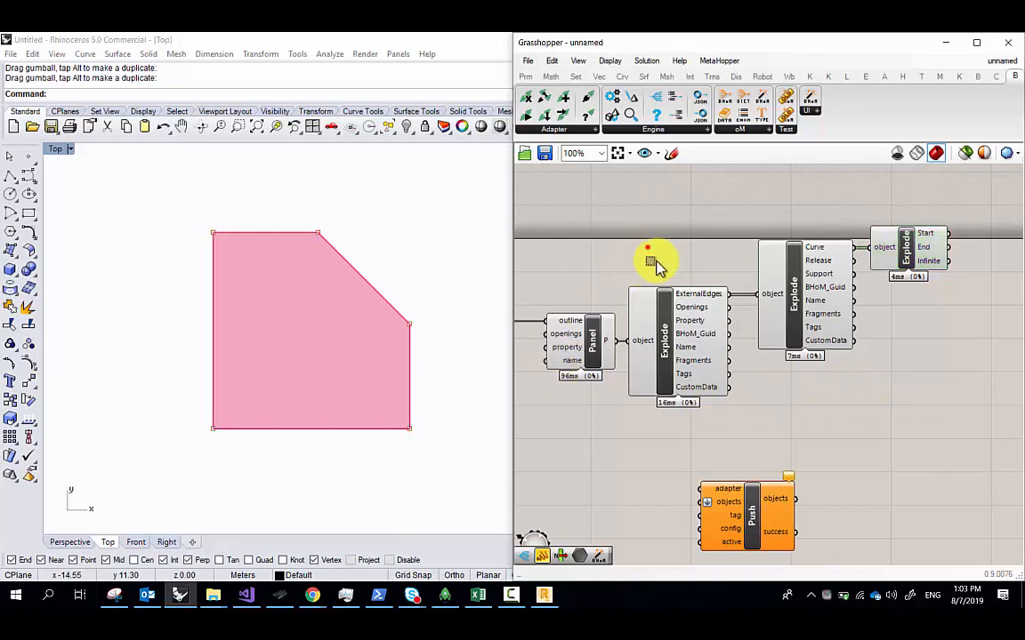
click(674, 315)
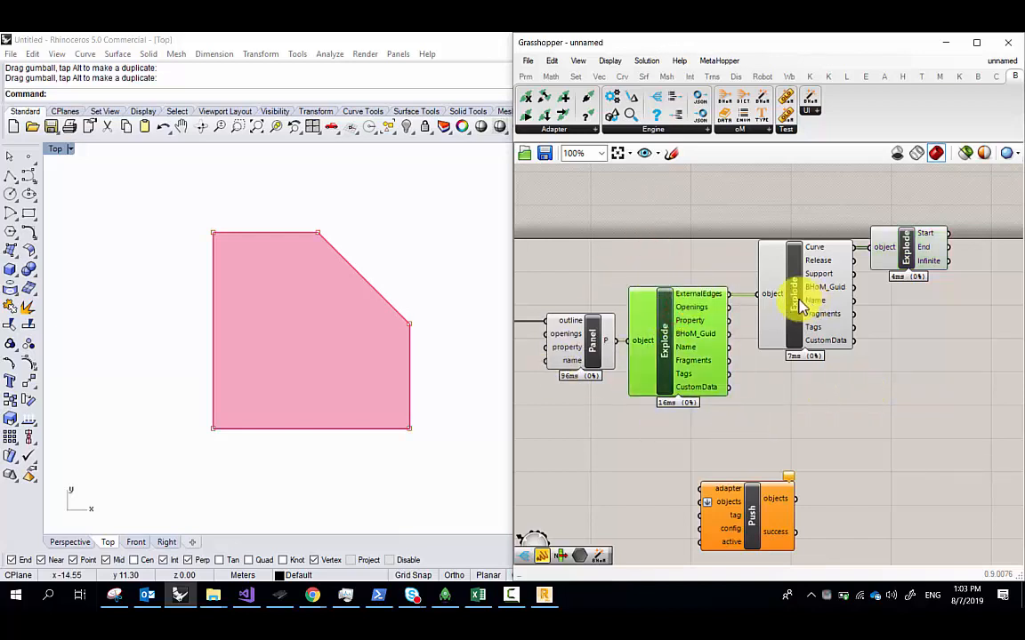
click(807, 253)
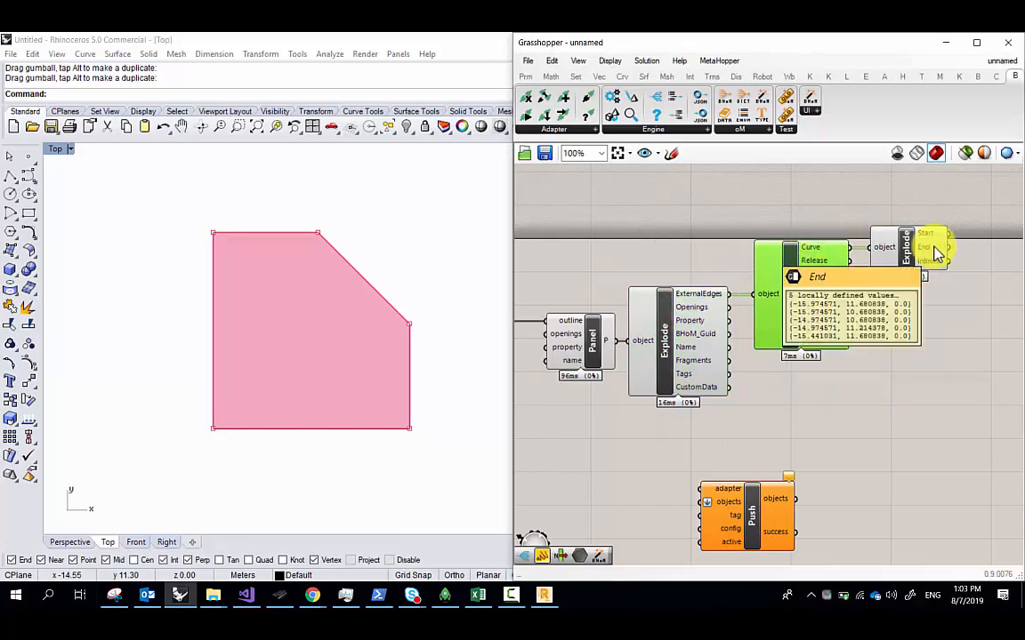
scroll(841, 307, up, 1)
scroll(841, 302, up, 2)
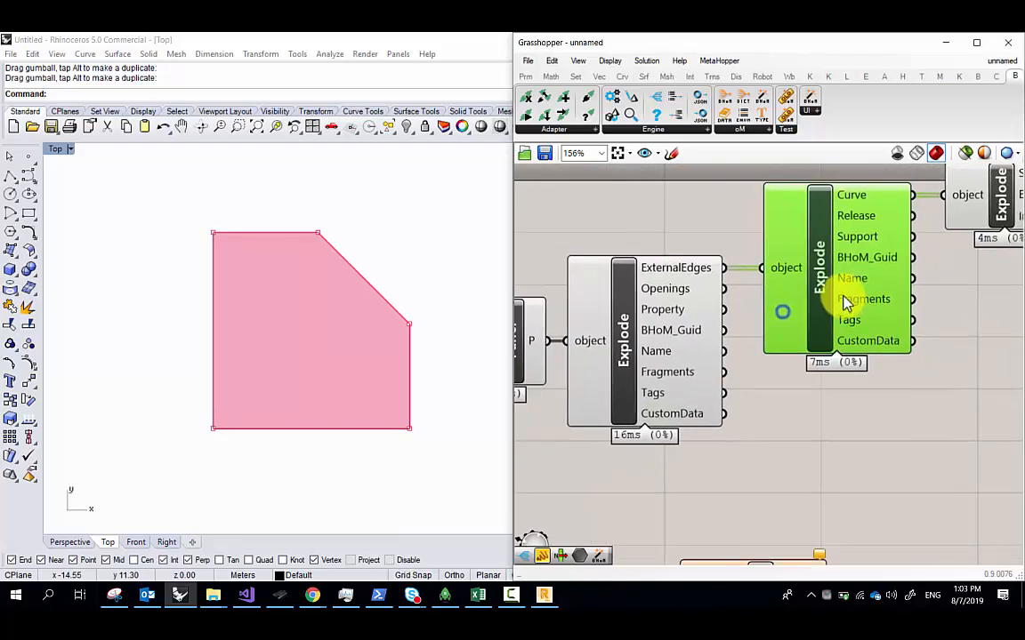
right_drag(635, 338, 675, 329)
scroll(765, 312, down, 1)
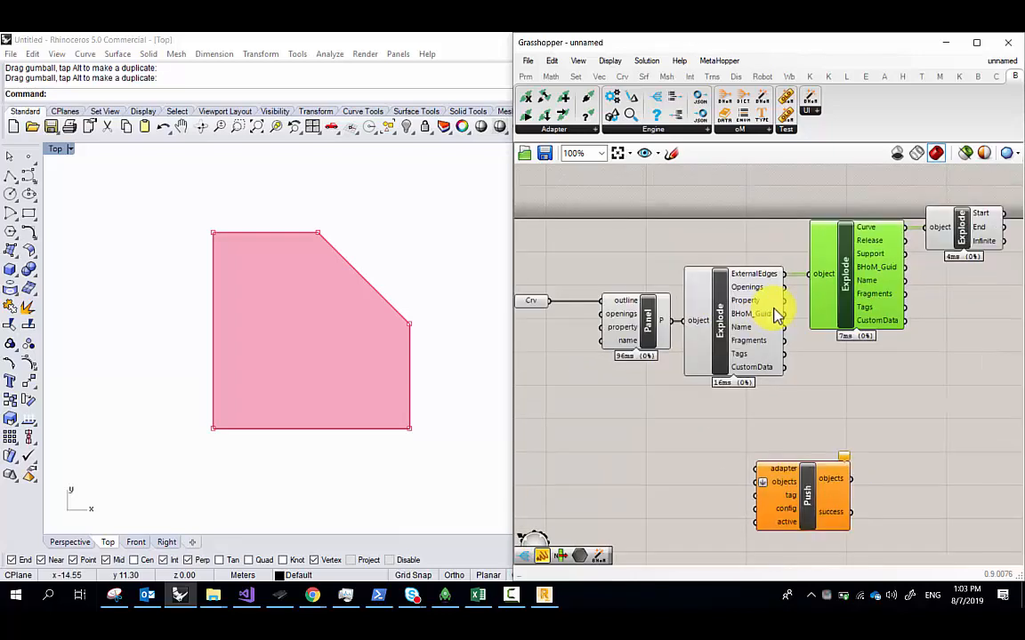
scroll(737, 321, down, 1)
scroll(771, 341, up, 1)
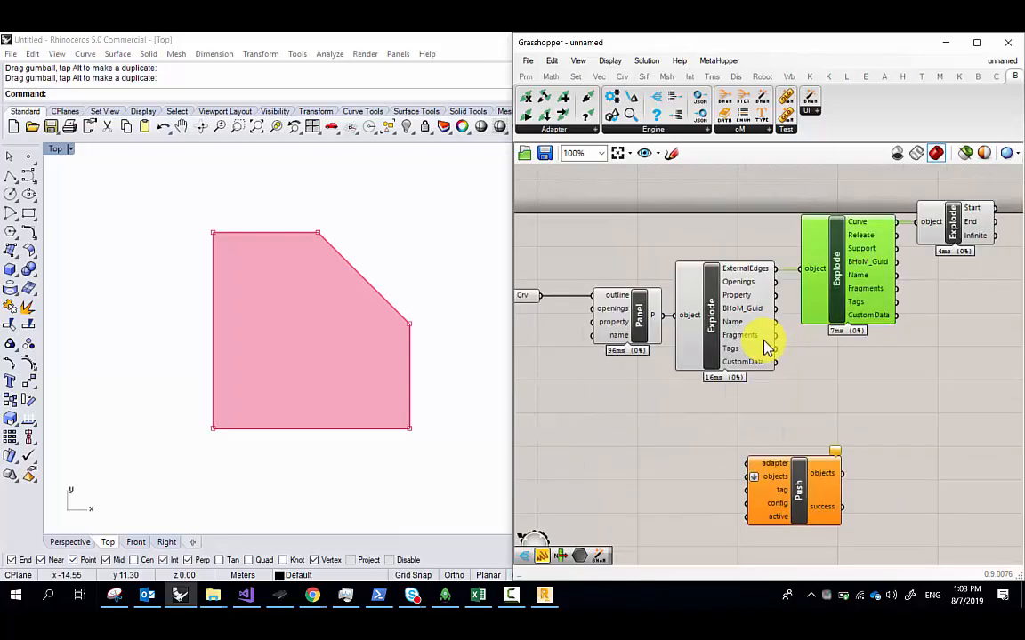
Maximise the Grasshopper window and centre the components in the enlarged view
drag(691, 44, 551, 33)
right_drag(280, 339, 464, 337)
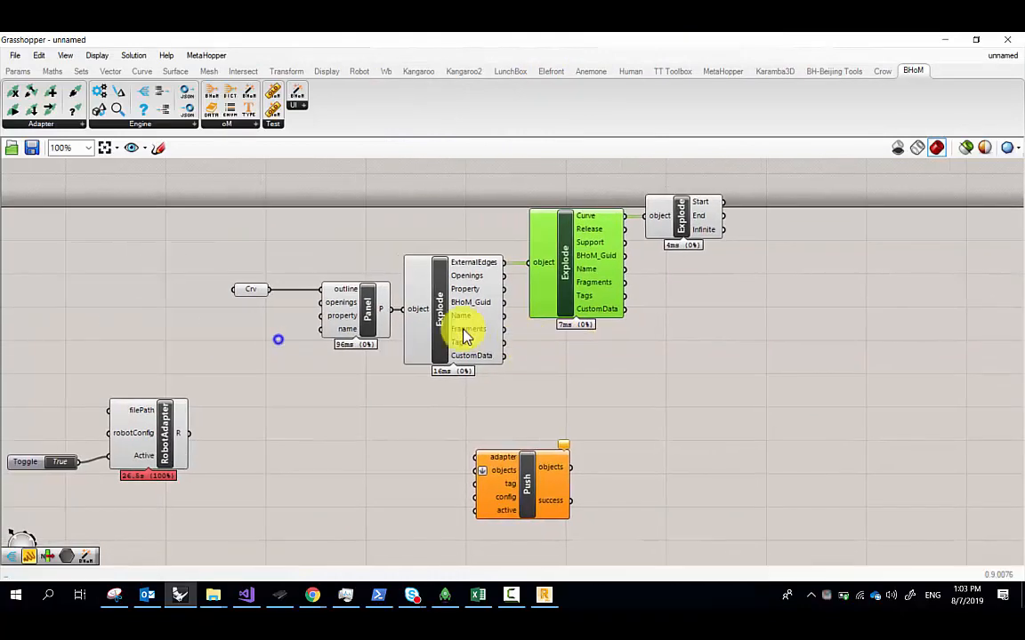
scroll(365, 303, up, 1)
right_drag(323, 255, 309, 310)
scroll(514, 297, up, 1)
right_drag(519, 295, 468, 300)
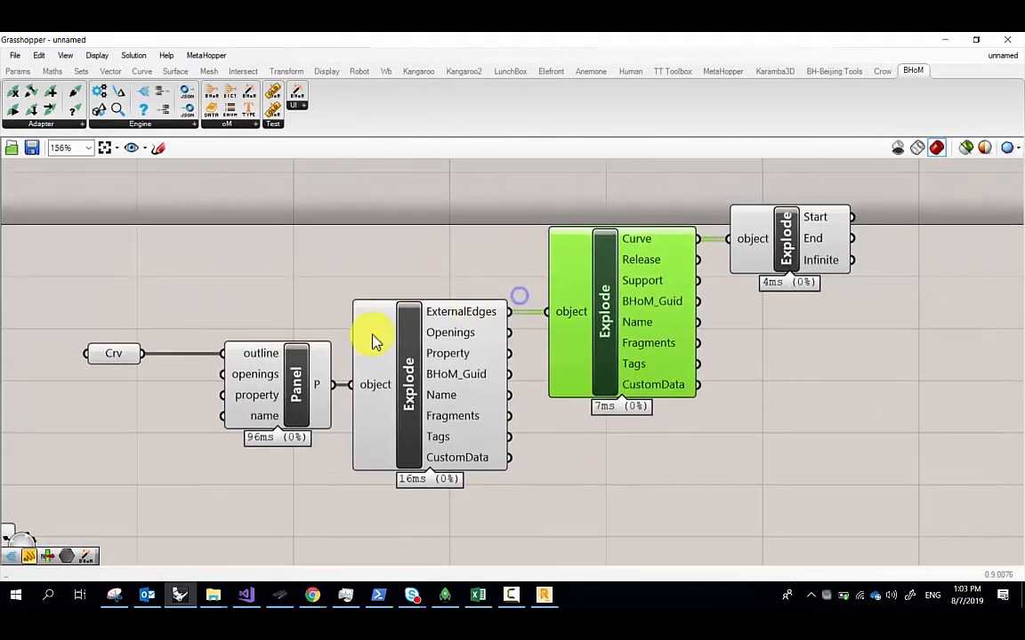
scroll(318, 338, up, 1)
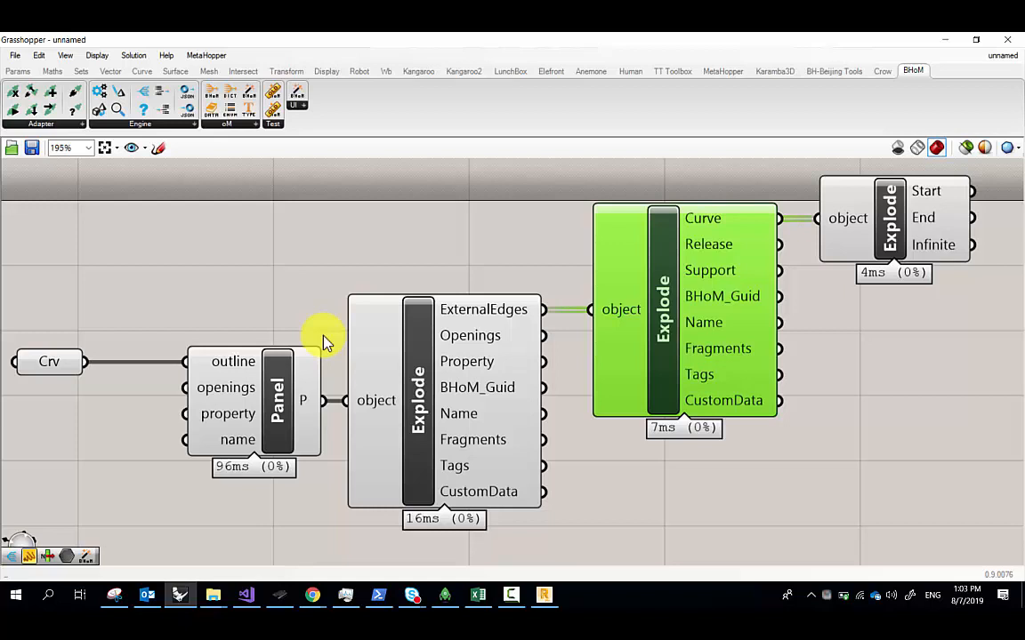
Inspect the Crv component and the first Explode's BHoM_Guid and Null Property outputs
click(65, 377)
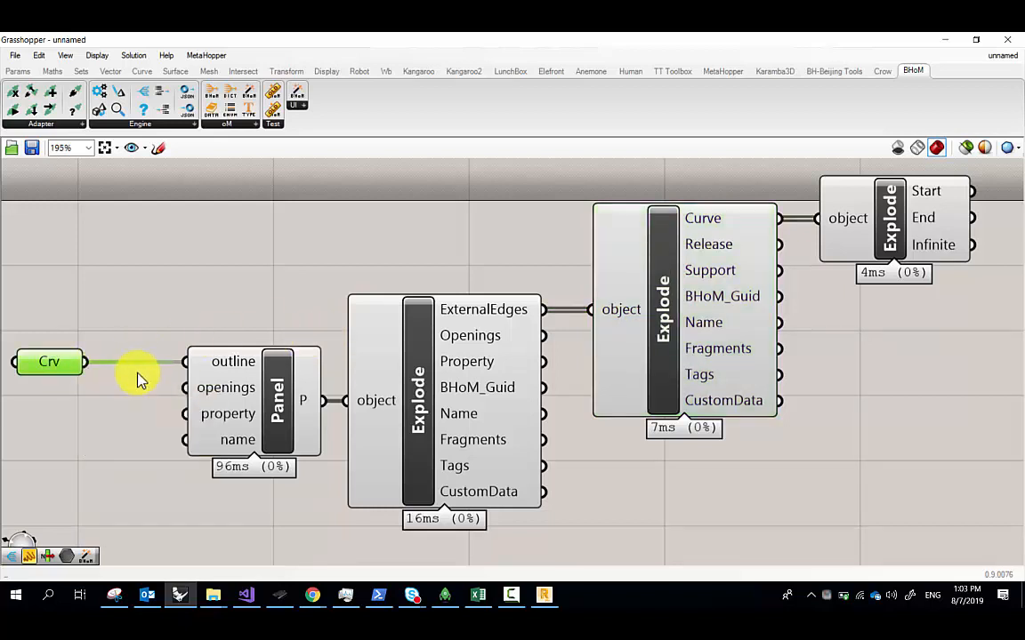
scroll(142, 373, down, 1)
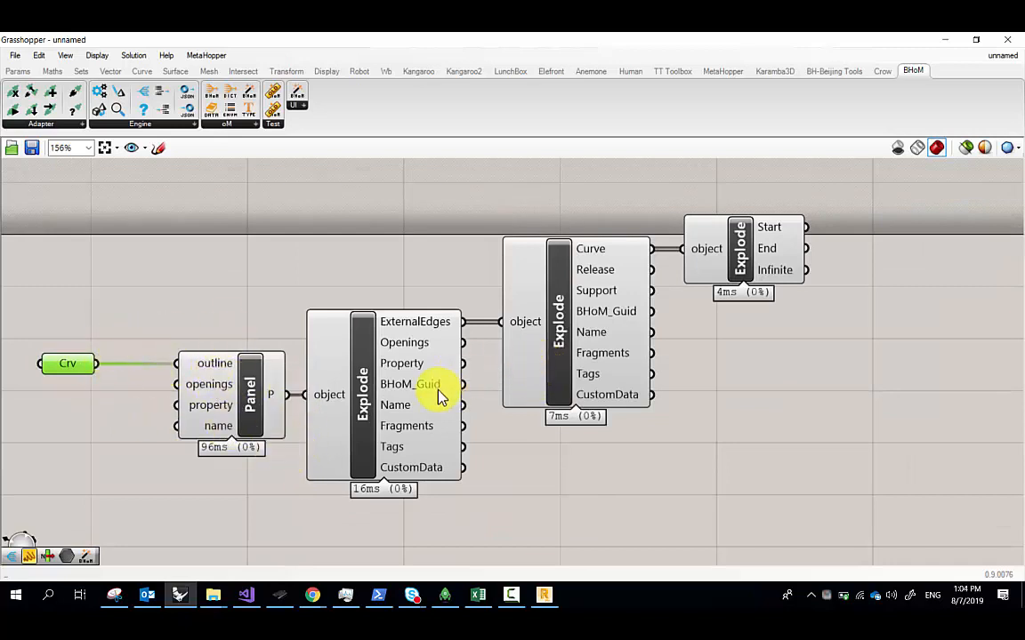
mouse_move(440, 397)
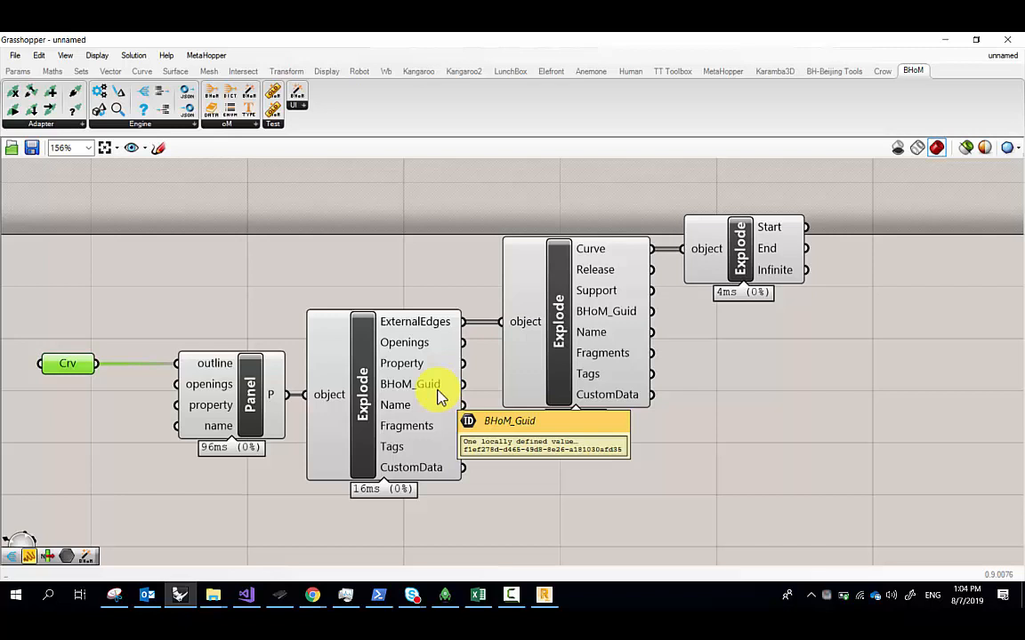
double_click(572, 457)
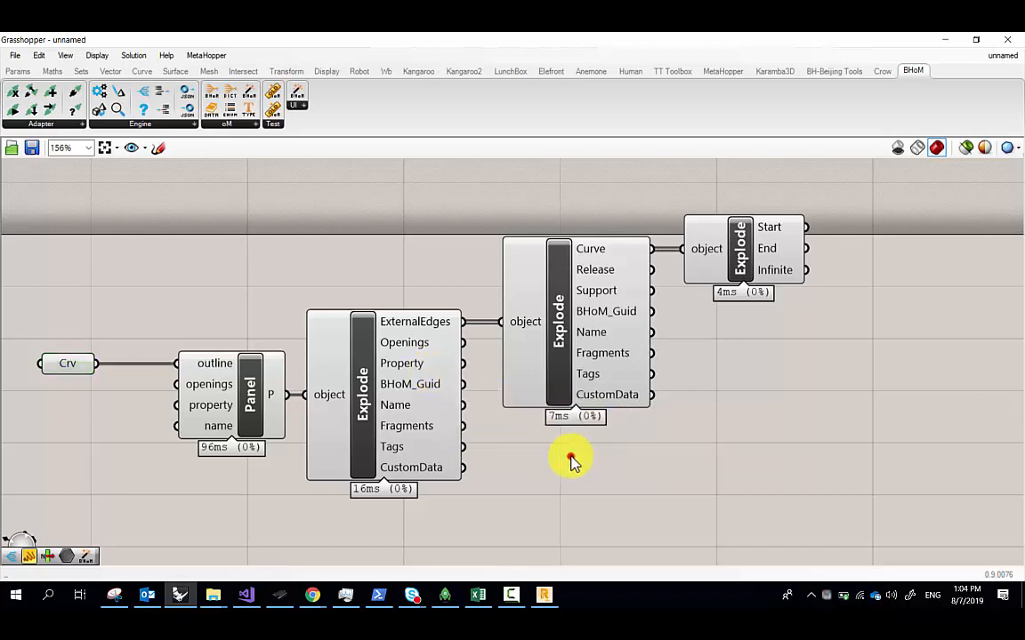
click(392, 367)
Place two CreateObject components from the object-creation list, one below and one above Crv
mouse_move(393, 369)
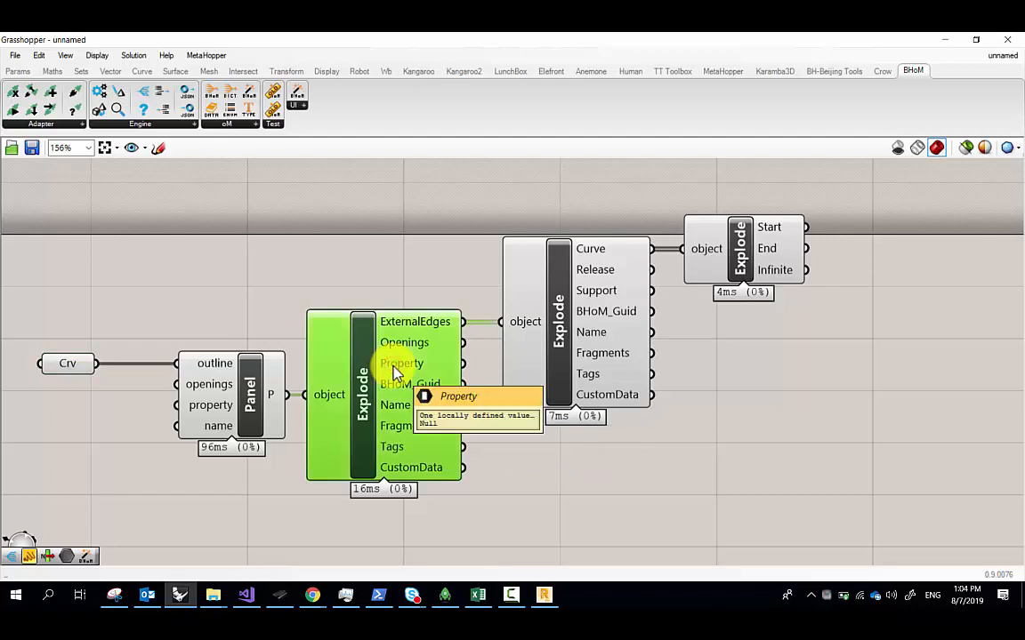
right_drag(172, 293, 292, 213)
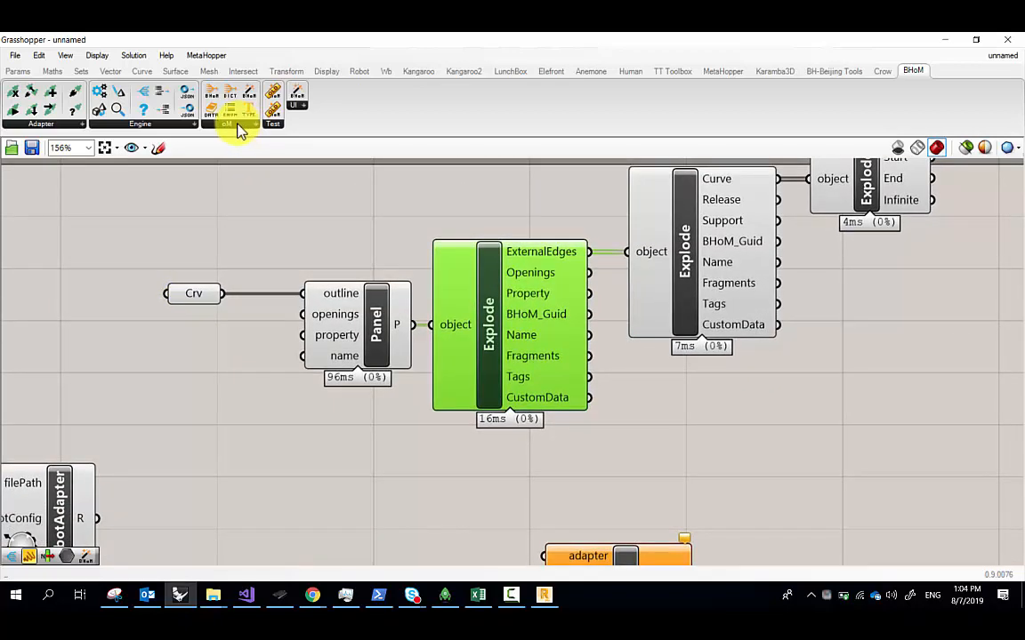
click(246, 125)
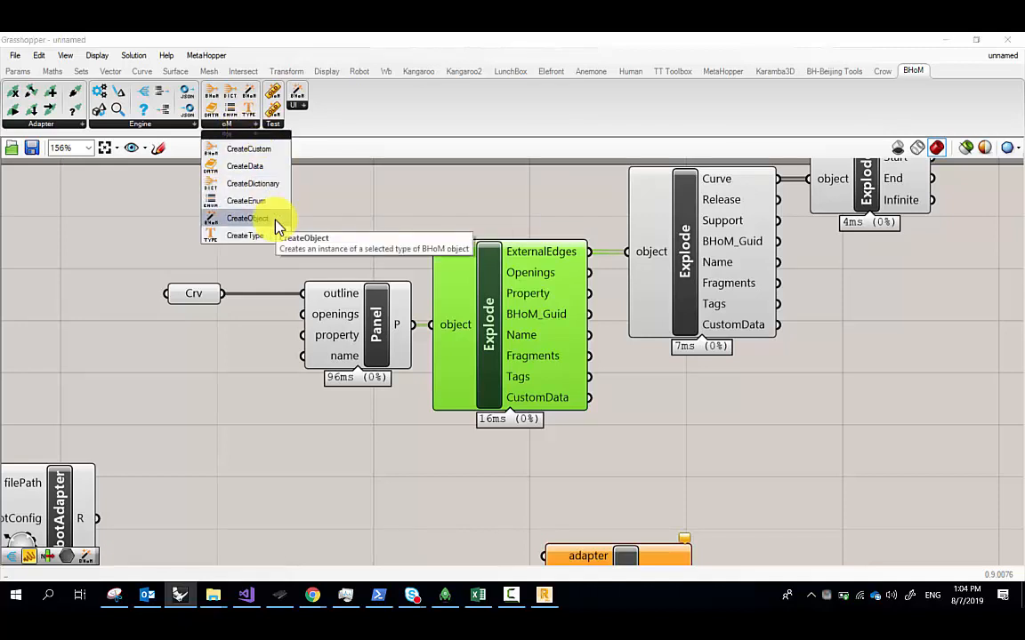
drag(278, 227, 204, 378)
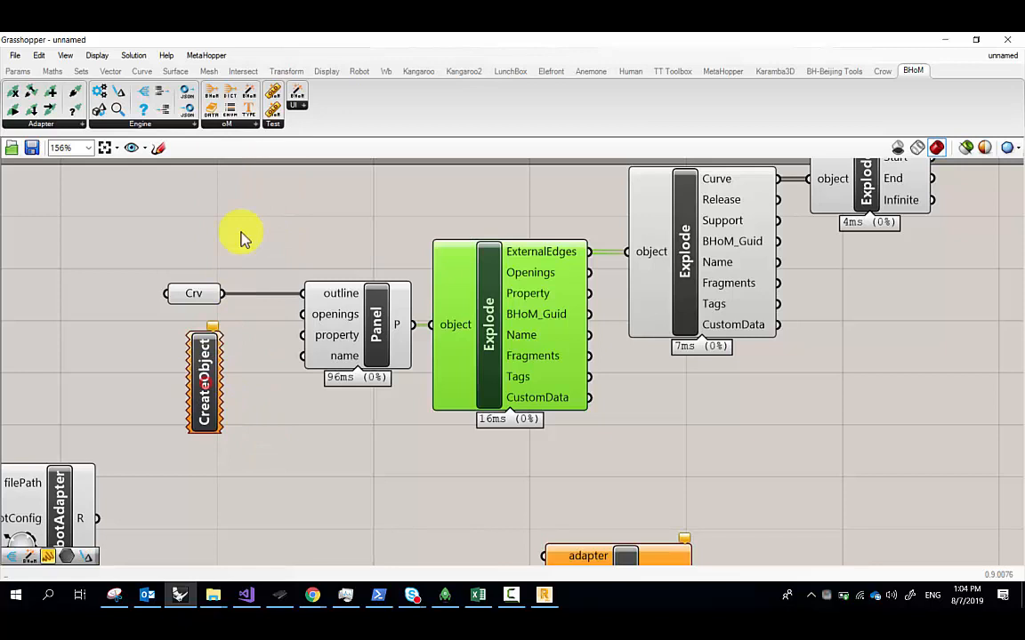
click(245, 125)
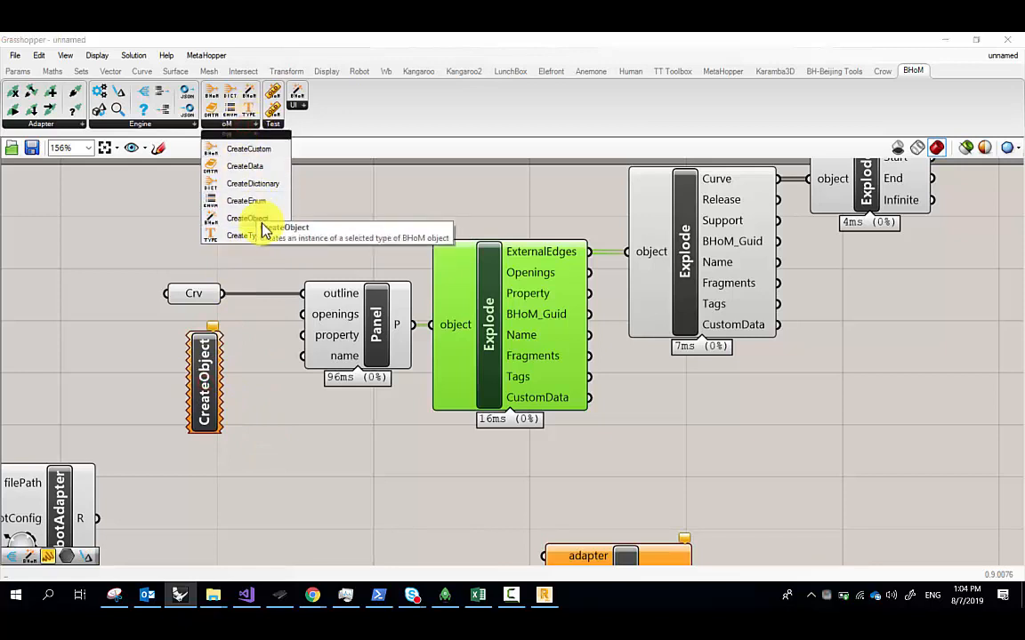
drag(262, 225, 120, 238)
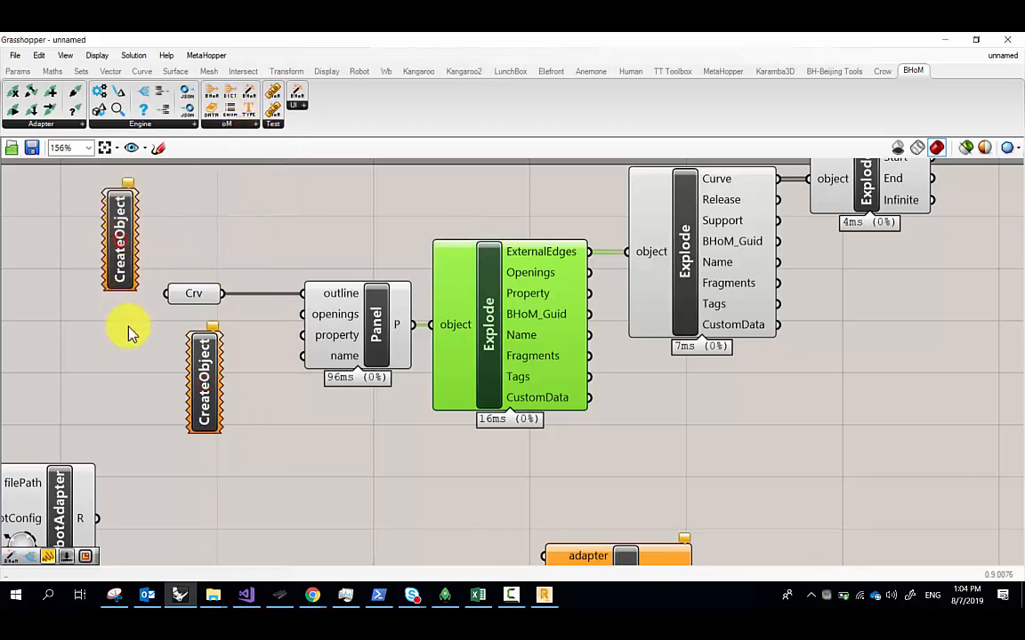
Search for a panel type through the canvas search and the CreateObject options
double_click(241, 213)
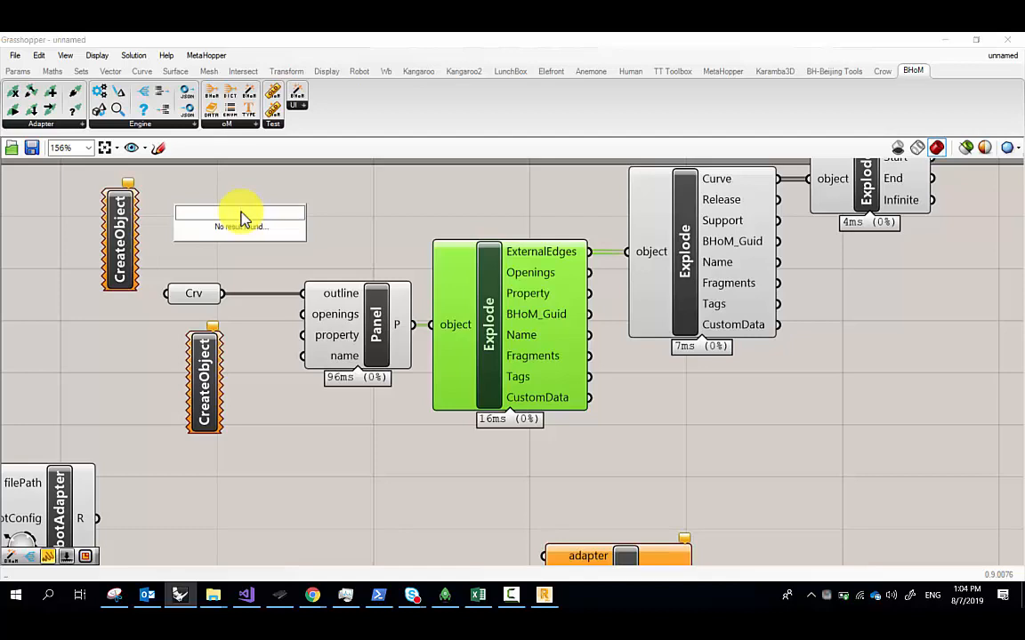
text(panelan)
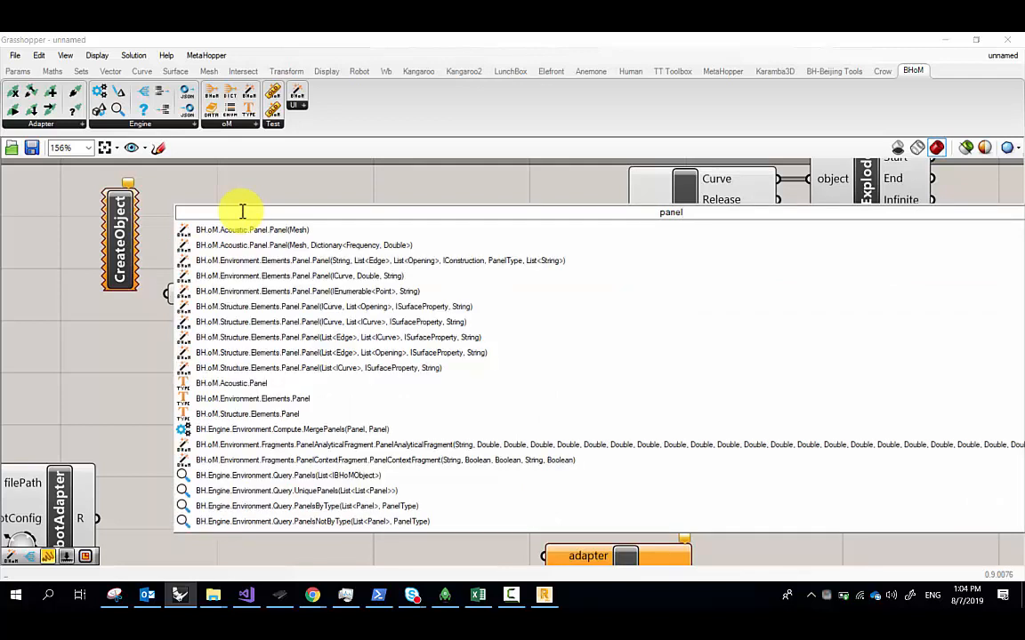
right_click(115, 211)
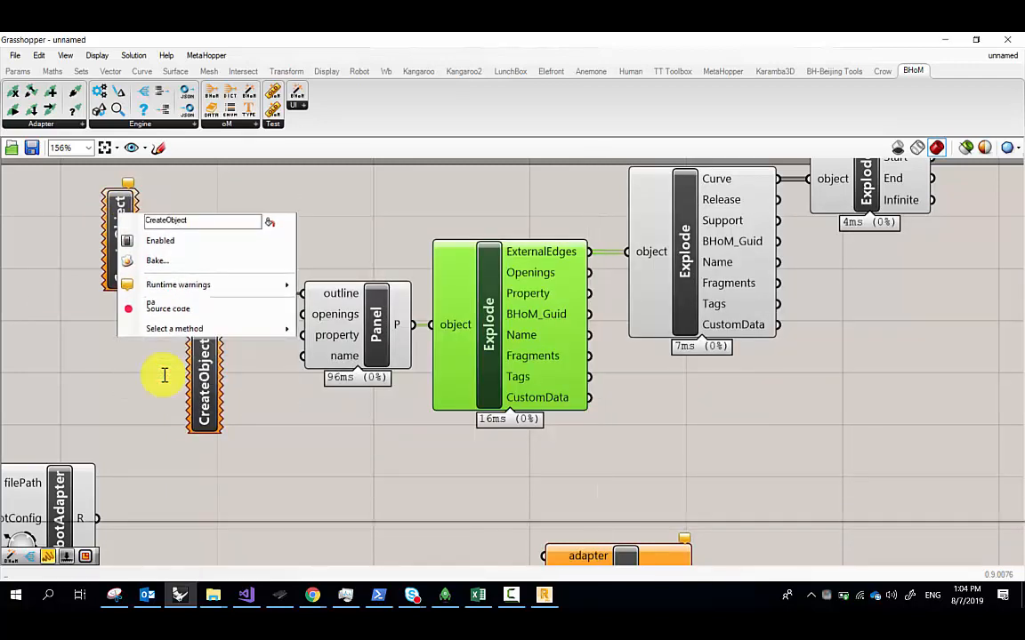
text(panel)
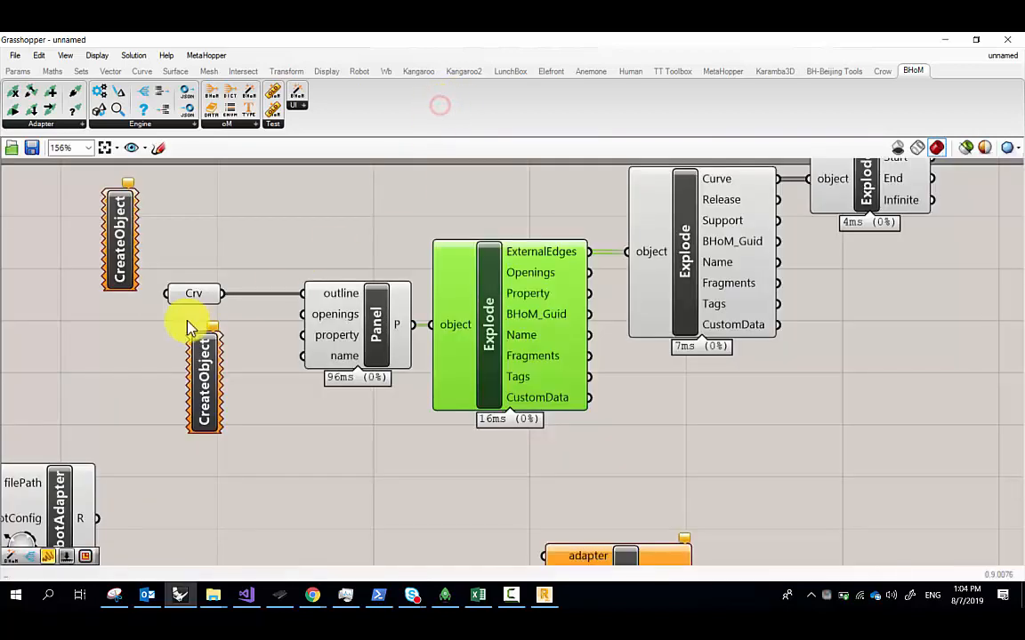
Set the upper CreateObject to ConstantThickness(Double, IMaterialFragment, String, PanelType)
right_drag(187, 325, 212, 244)
mouse_move(207, 247)
mouse_down()
mouse_move(228, 391)
mouse_move(256, 390)
mouse_move(196, 243)
mouse_up()
right_click(199, 244)
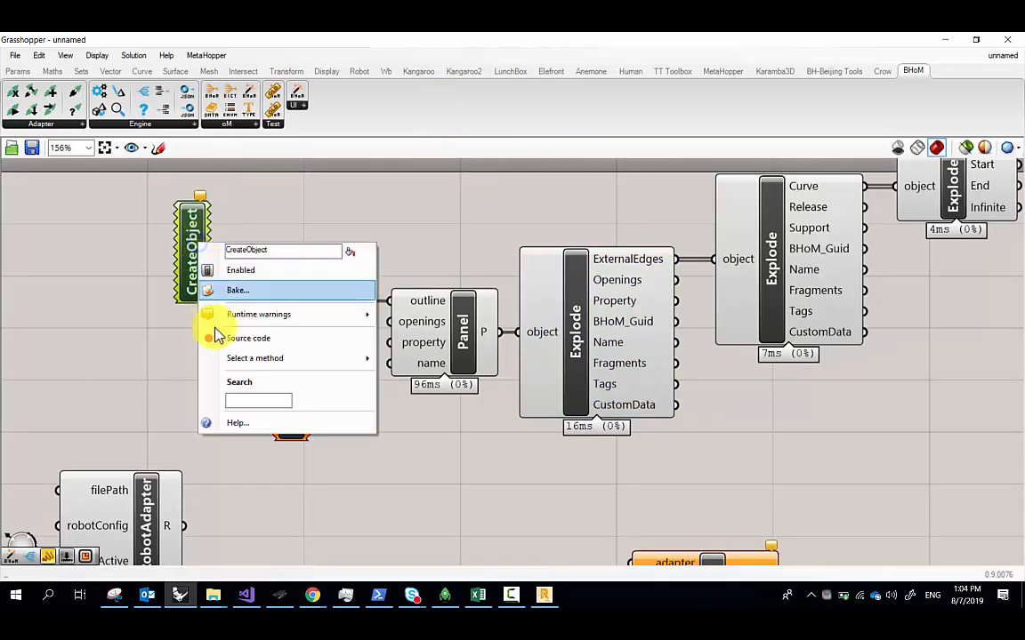
mouse_move(266, 369)
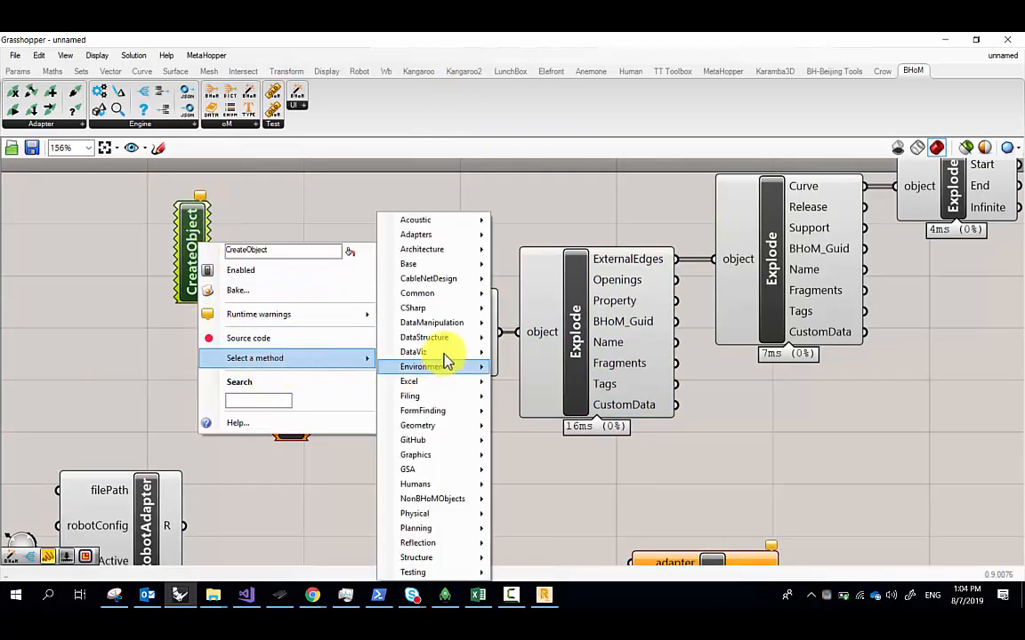
mouse_move(444, 229)
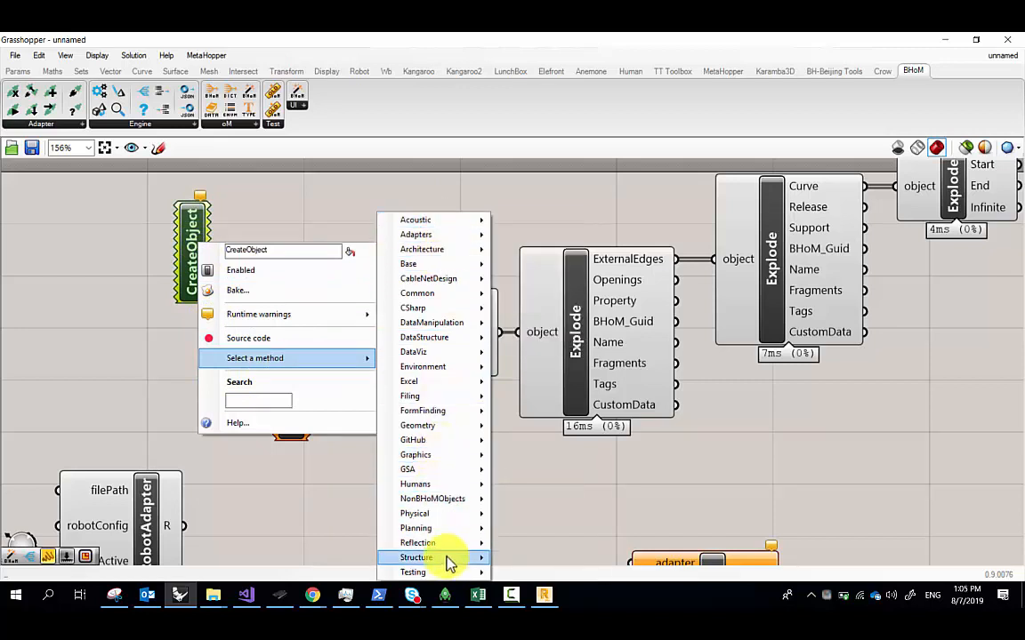
mouse_move(446, 558)
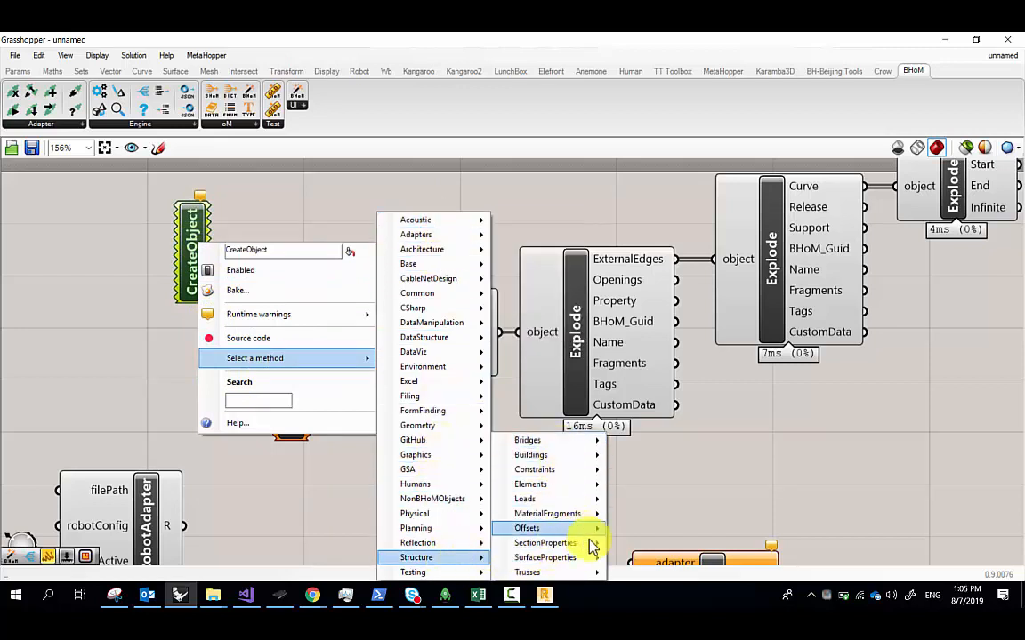
mouse_move(594, 530)
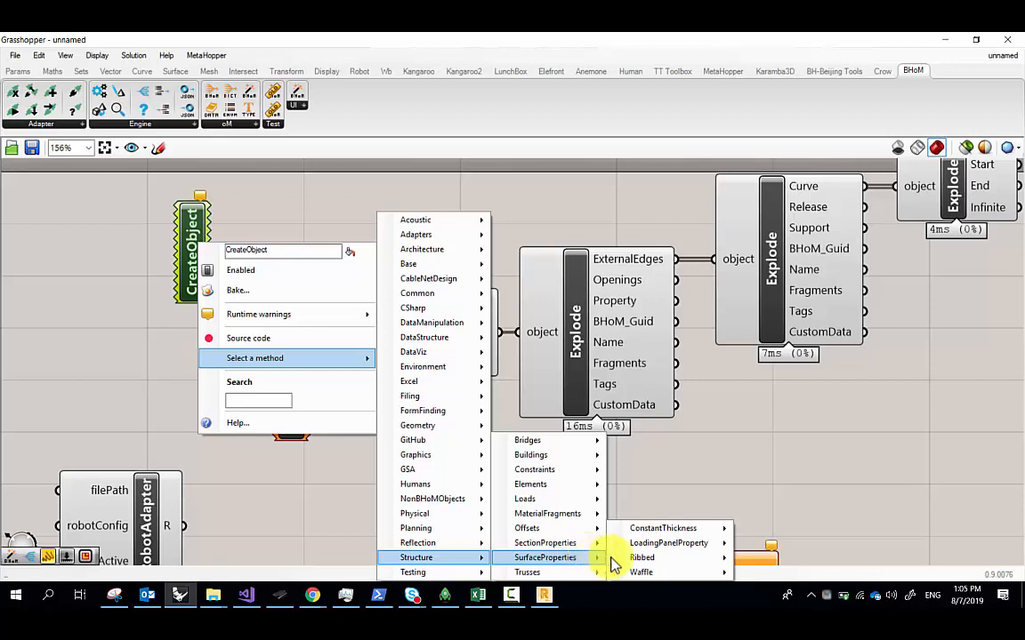
mouse_move(694, 562)
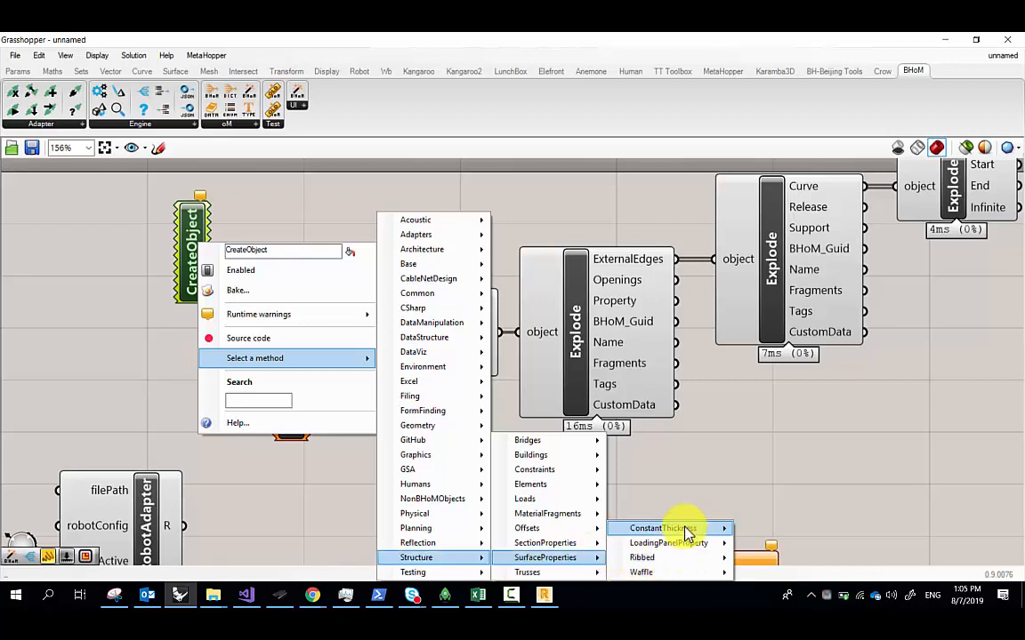
mouse_move(686, 531)
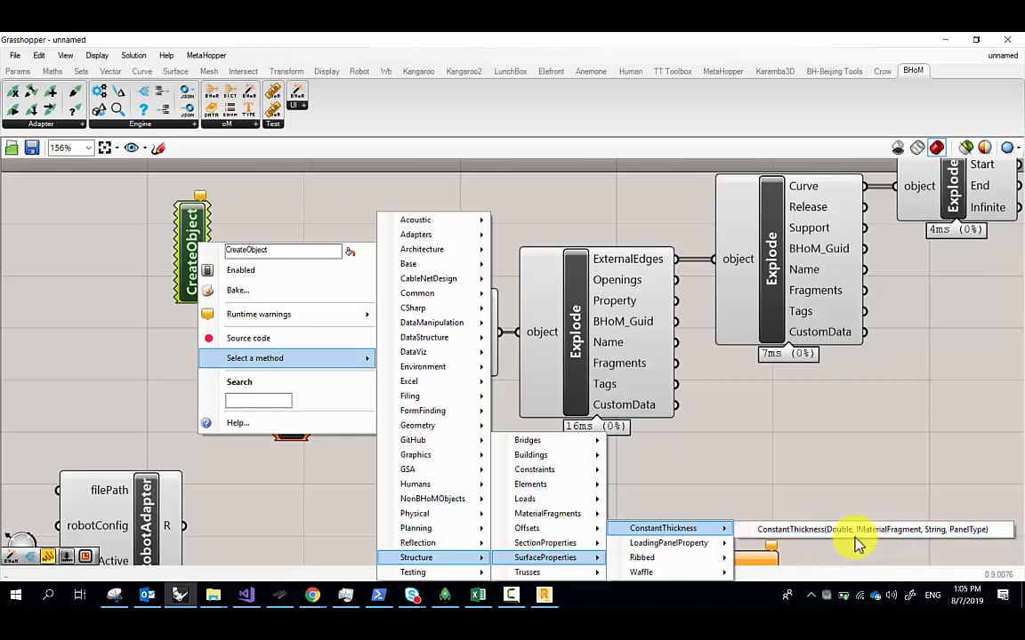
click(825, 533)
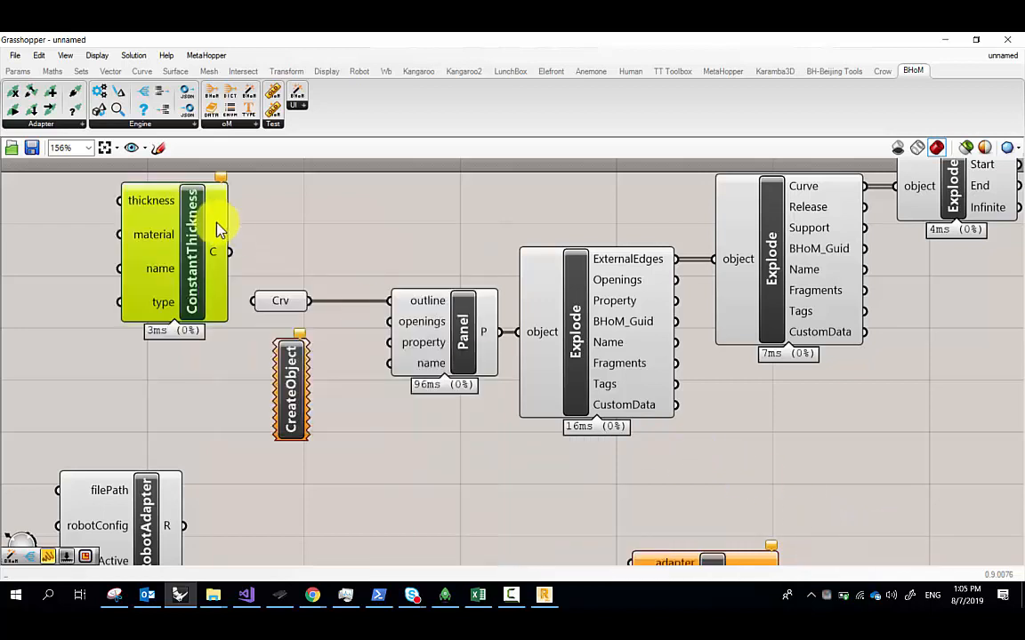
Move ConstantThickness to the centre and delete the duplicate ConstantThickness and spare CreateObject
drag(217, 228, 452, 453)
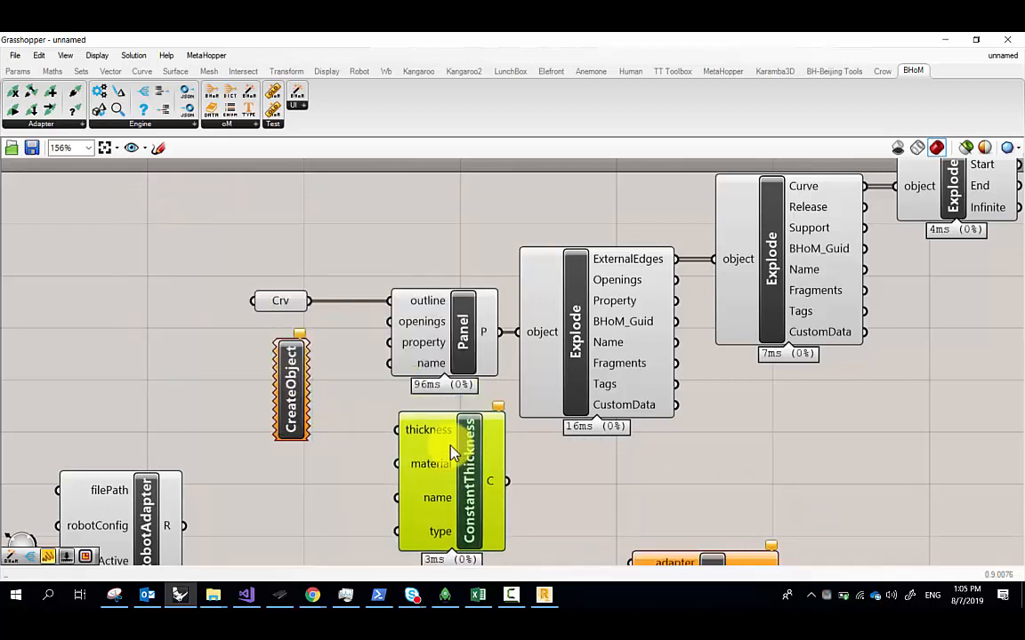
click(138, 249)
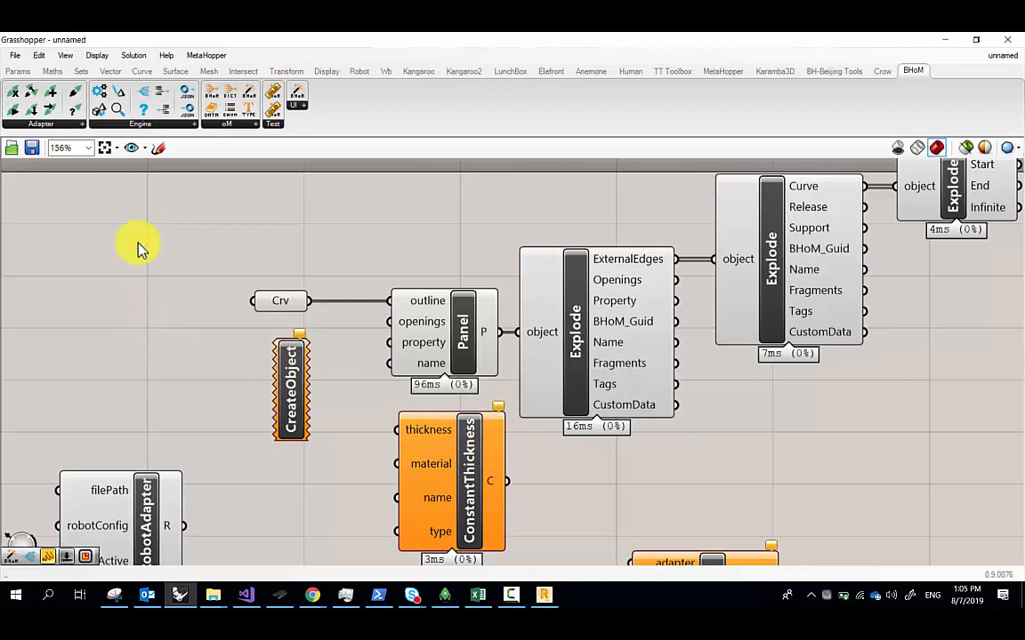
double_click(138, 248)
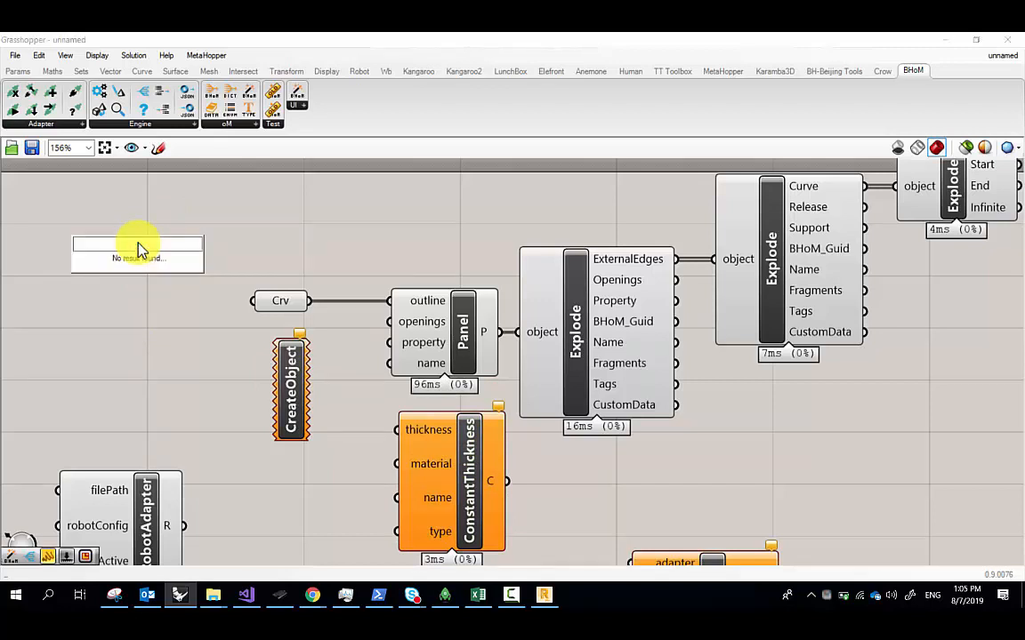
text(cons)
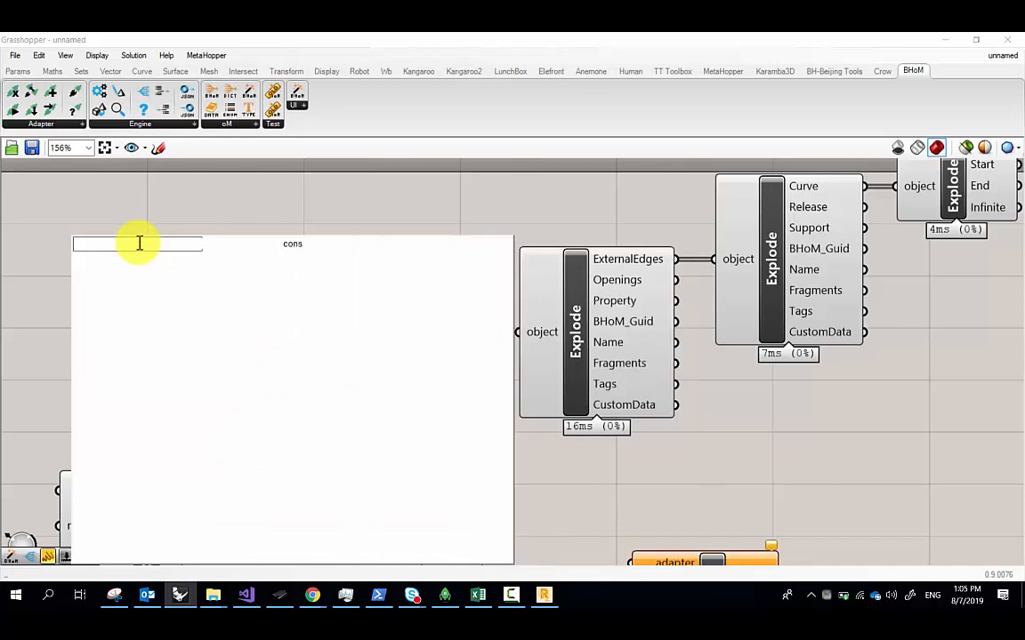
text(tant thick)
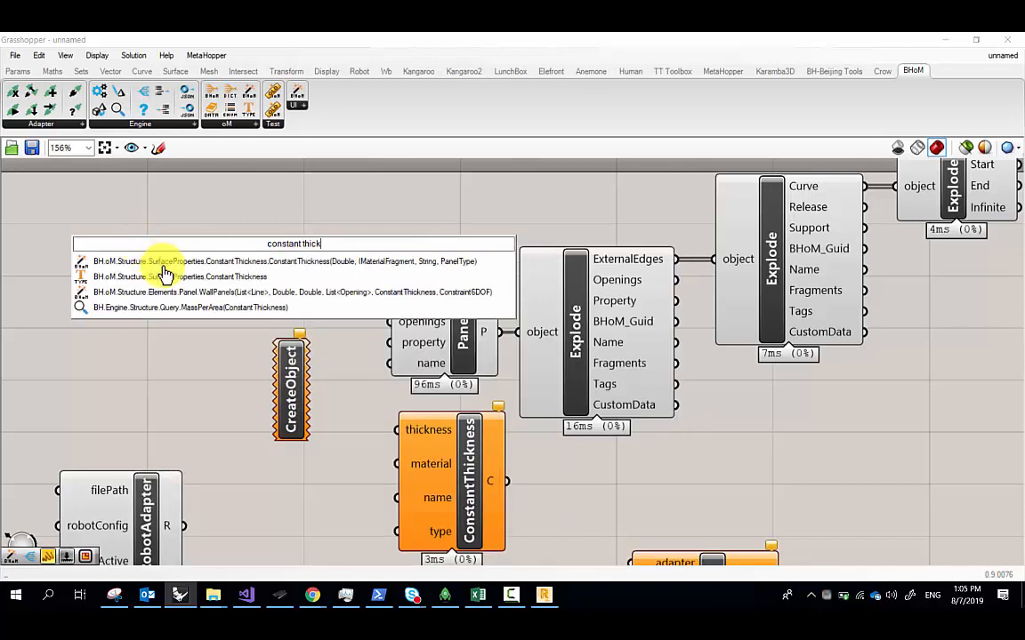
click(160, 272)
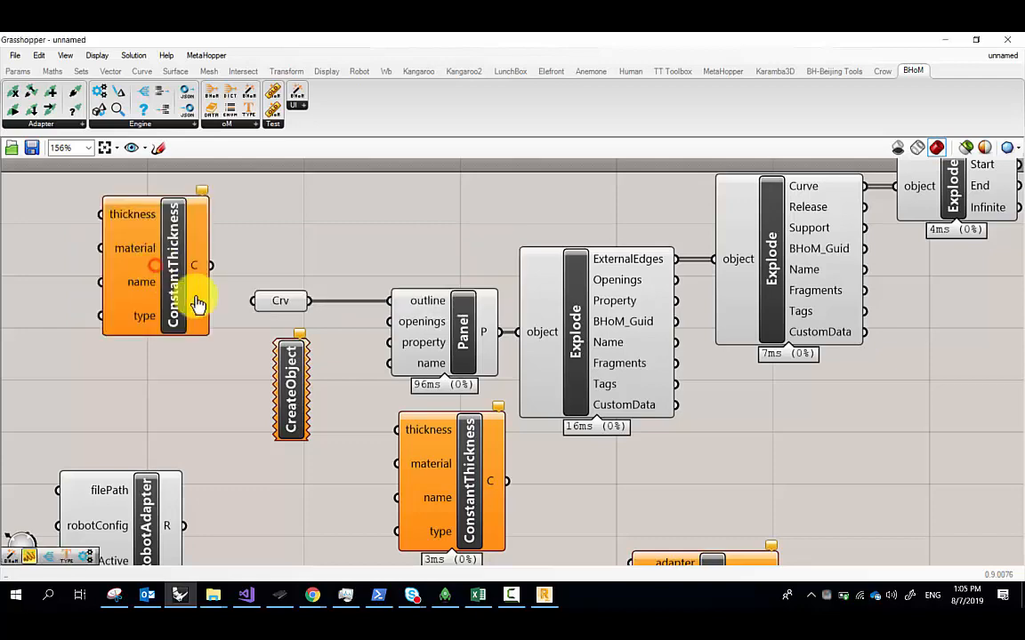
drag(163, 284, 151, 283)
drag(322, 424, 114, 334)
key(Delete)
Move ConstantThickness near the Panel and wire its output into the Panel's property input
right_drag(134, 494, 142, 366)
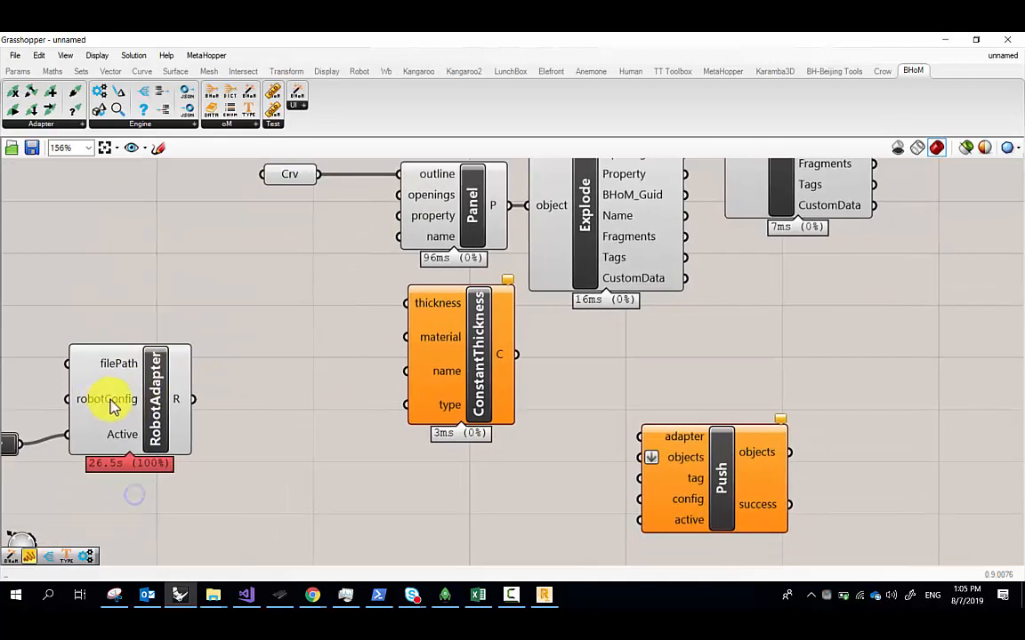
right_drag(292, 370, 202, 403)
scroll(253, 298, down, 3)
scroll(360, 343, up, 5)
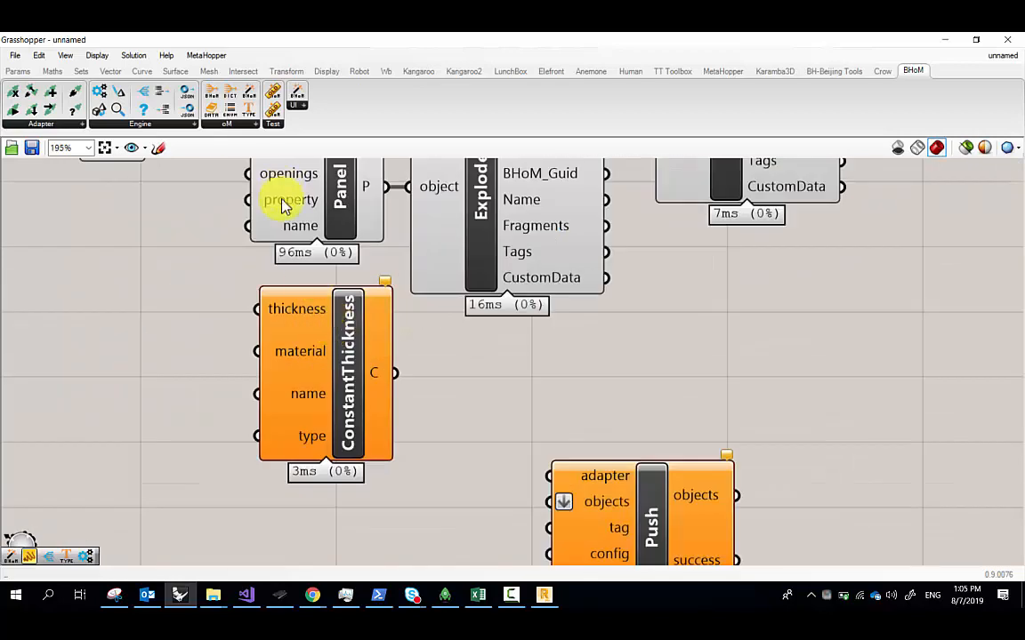
drag(444, 378, 263, 289)
right_drag(315, 291, 323, 316)
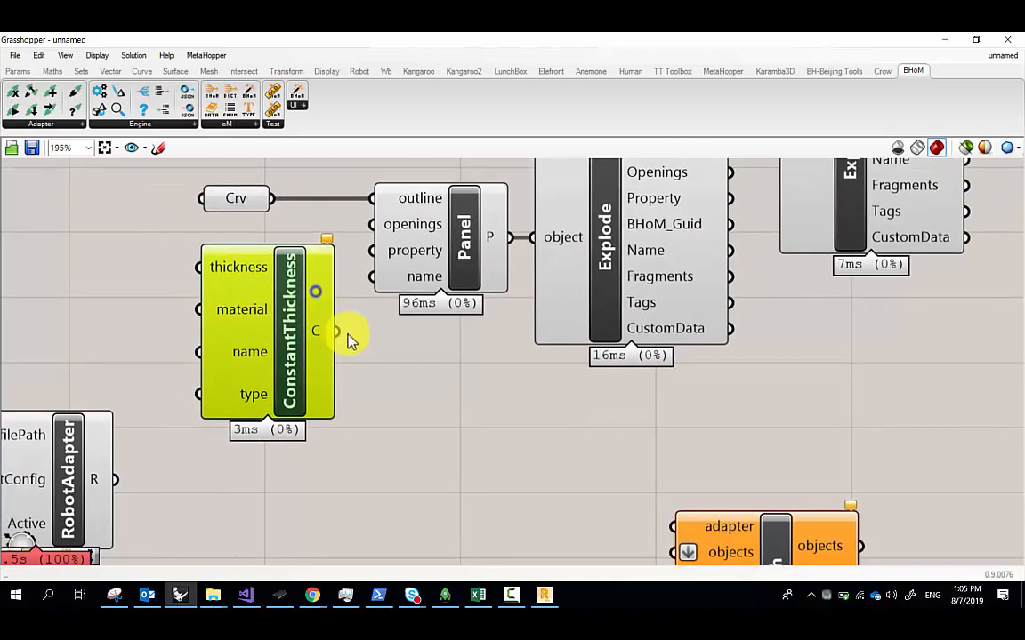
drag(345, 331, 372, 252)
scroll(396, 285, down, 2)
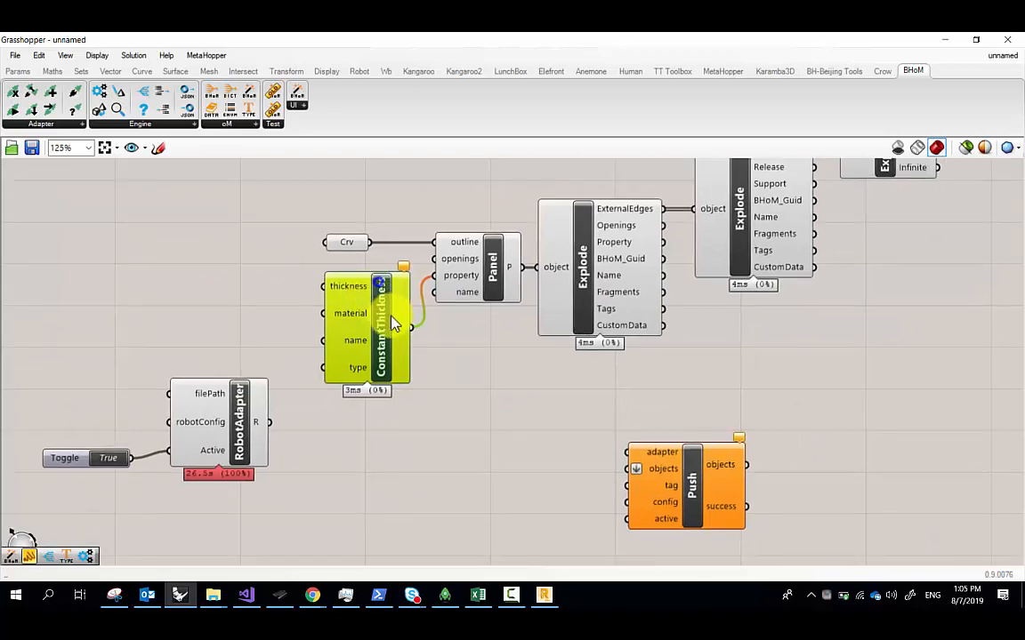
scroll(356, 285, up, 2)
drag(326, 293, 320, 271)
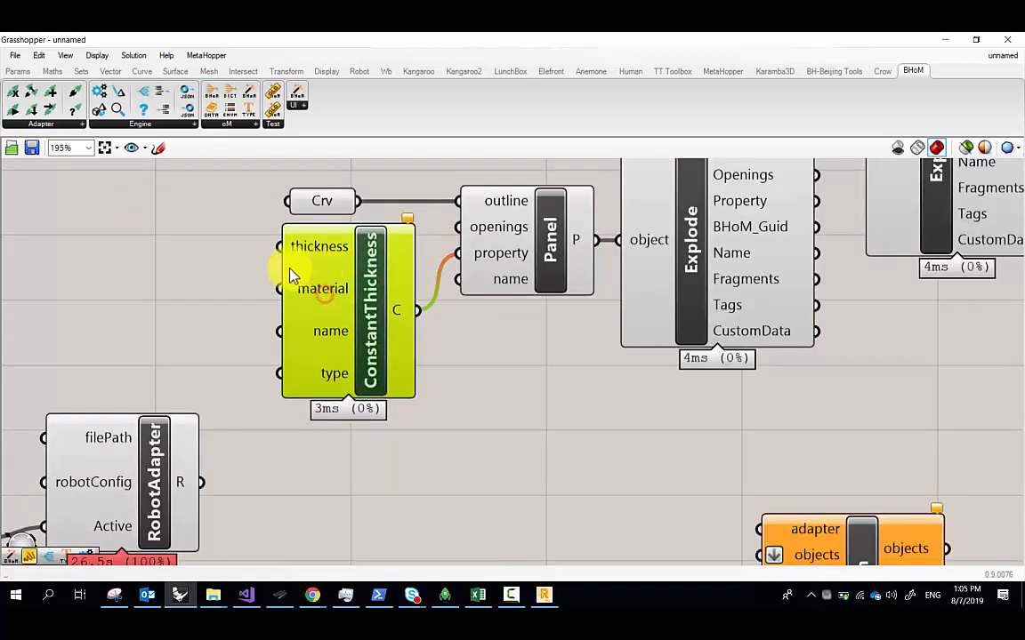
right_drag(261, 268, 312, 292)
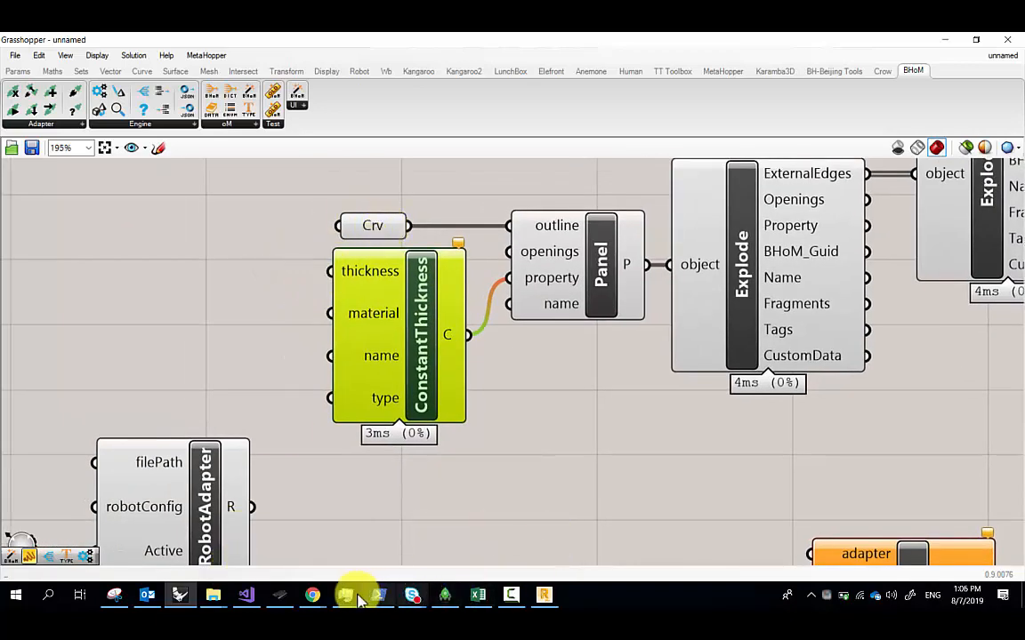
click(217, 592)
click(389, 538)
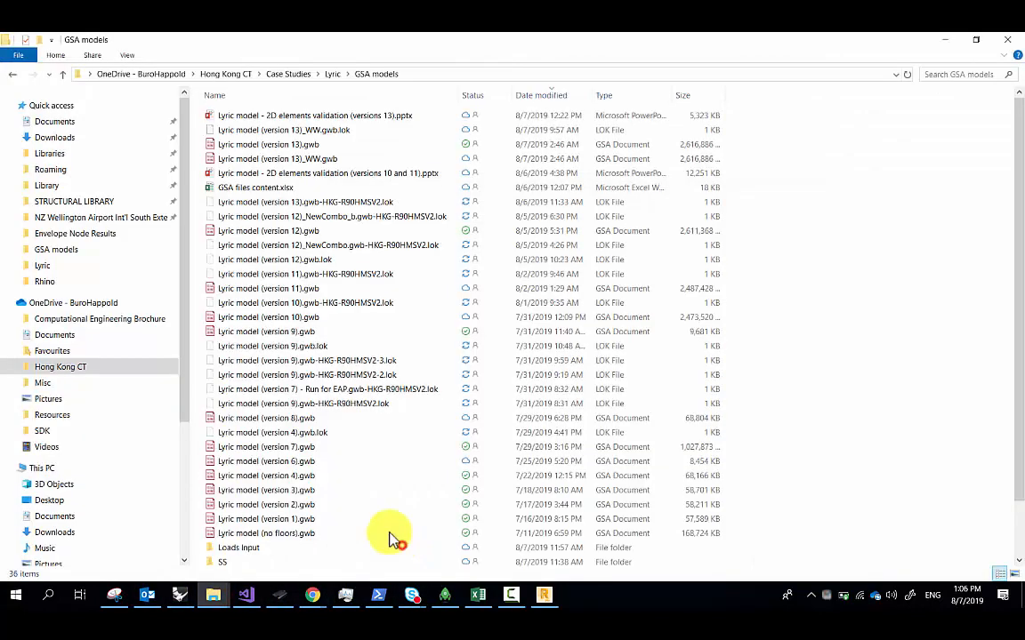
click(45, 398)
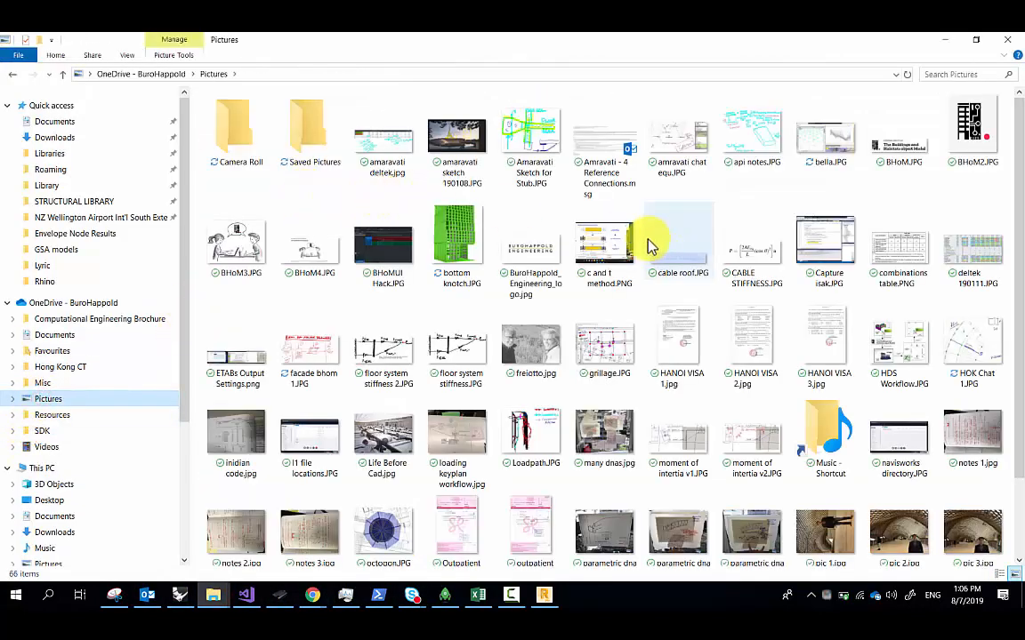
scroll(640, 307, down, 2)
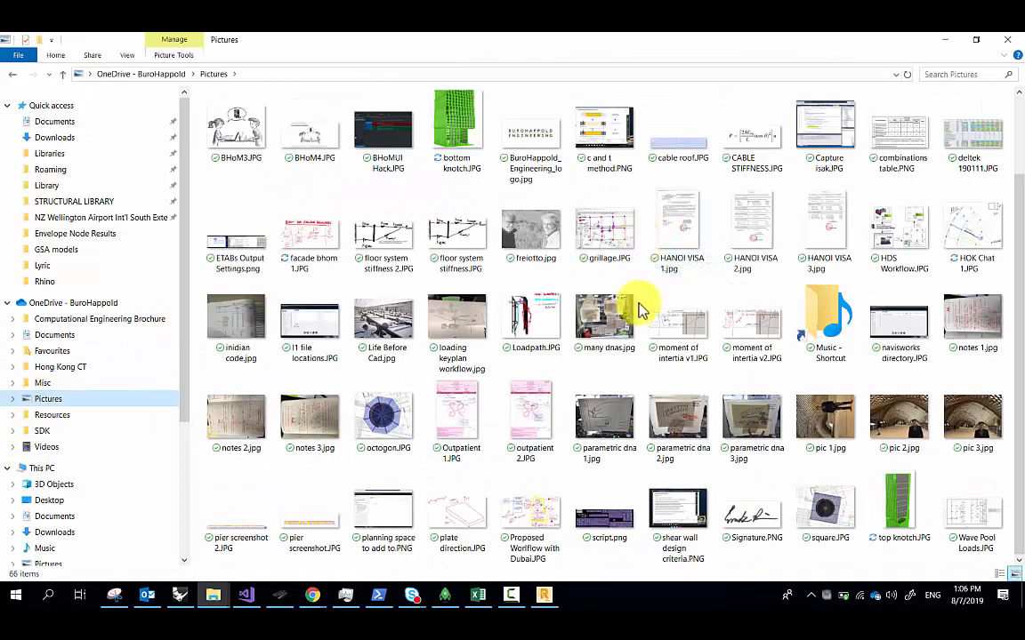
click(307, 245)
double_click(307, 245)
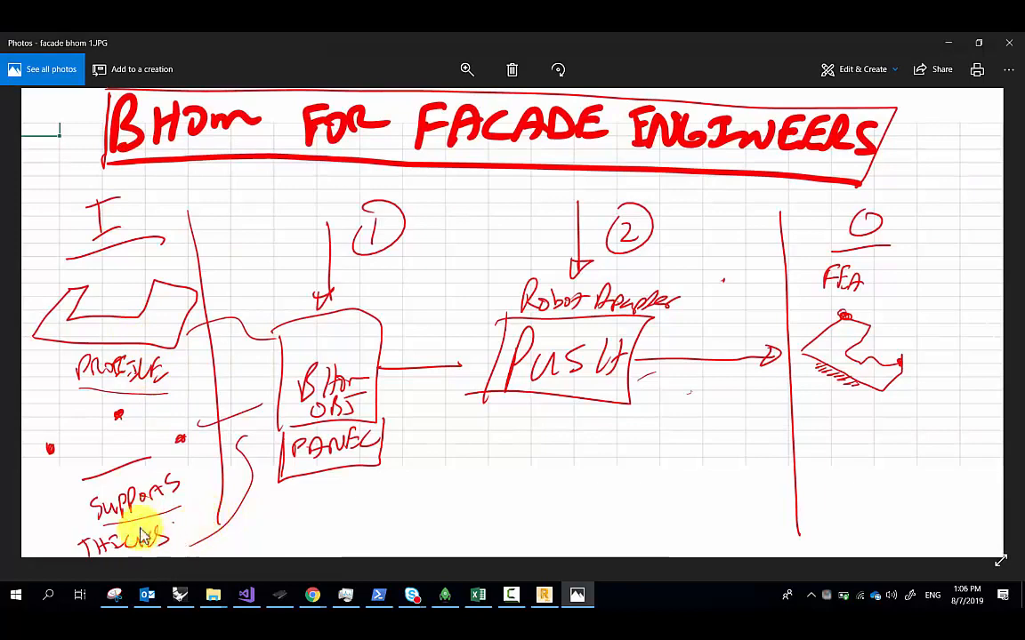
click(949, 43)
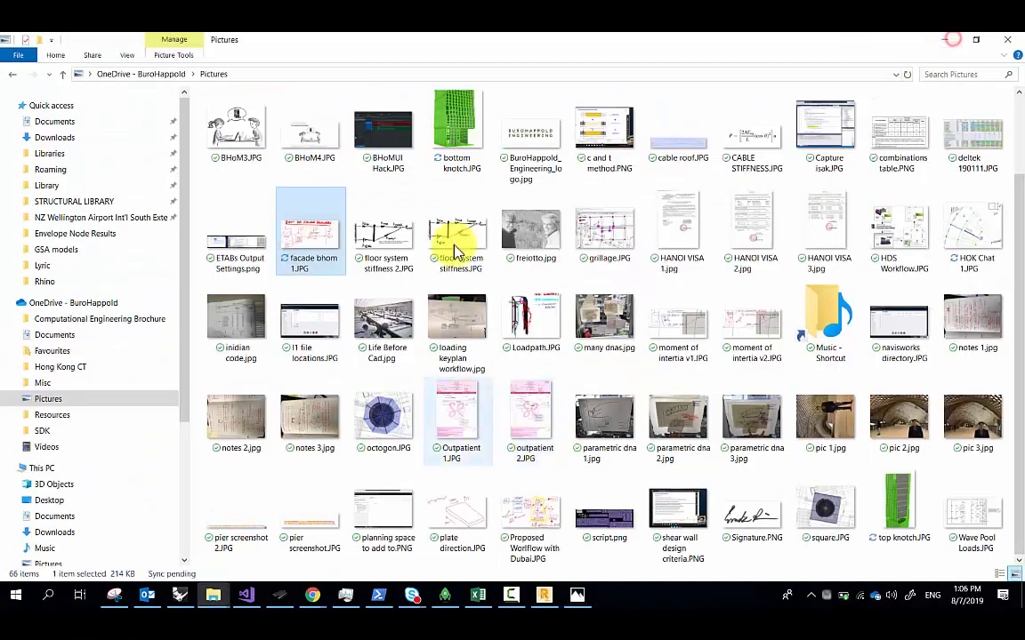
click(949, 42)
drag(373, 223, 392, 198)
Rename the Crv parameter to 'Profile', then nudge ConstantThickness slightly up
right_click(391, 194)
drag(462, 200, 347, 197)
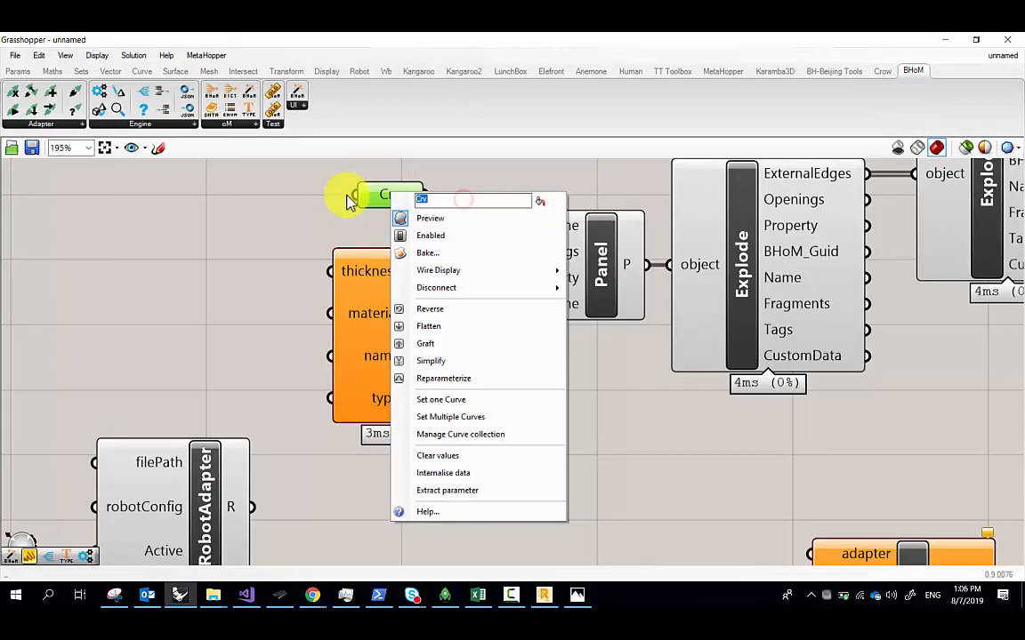
text(POro)
key(BackSpace)
key(BackSpace)
key(BackSpace)
key(BackSpace)
text(Profile)
click(287, 233)
click(437, 333)
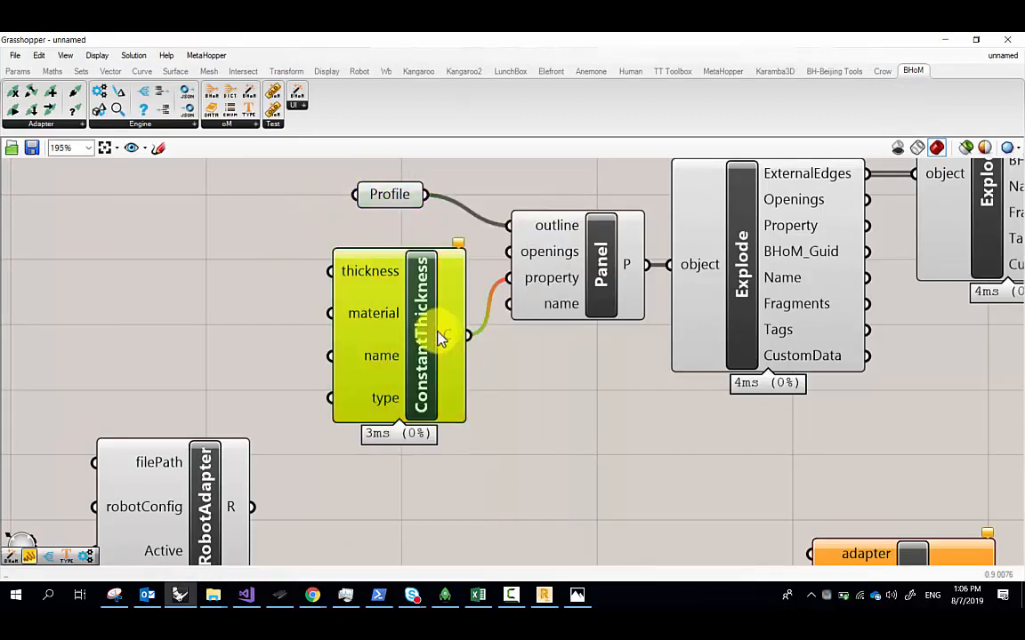
drag(431, 337, 431, 329)
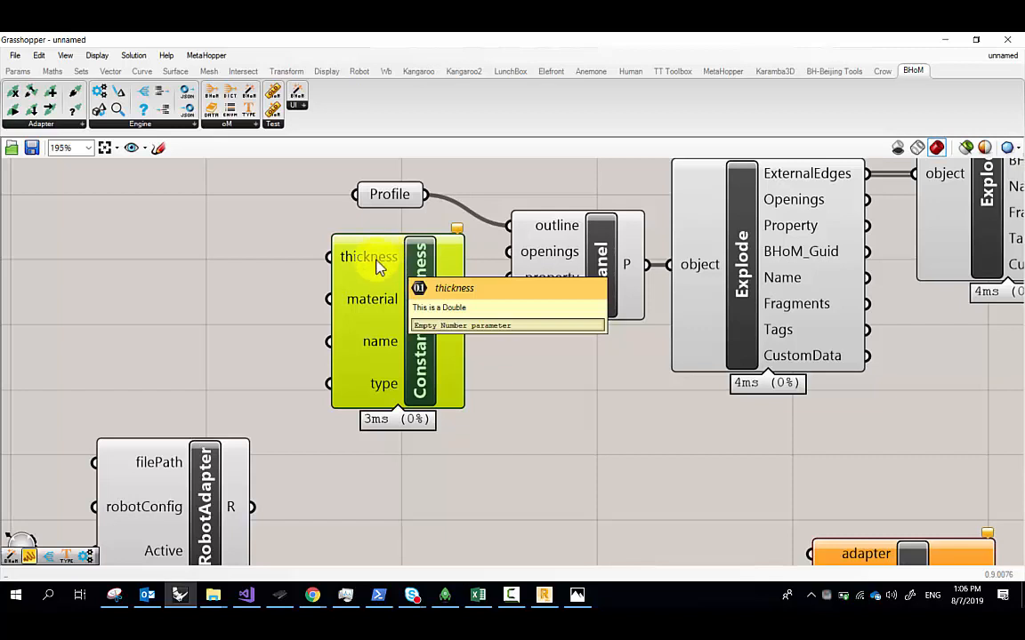
Replace a mistaken 0.001 slider with a 0.01 number slider wired into the thickness input
double_click(213, 267)
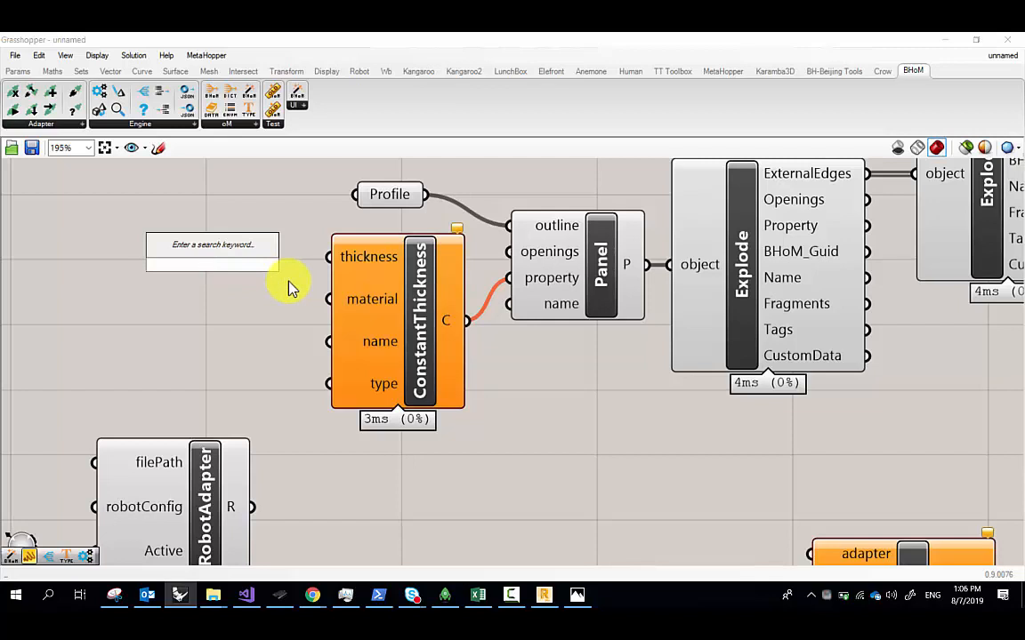
text(.)
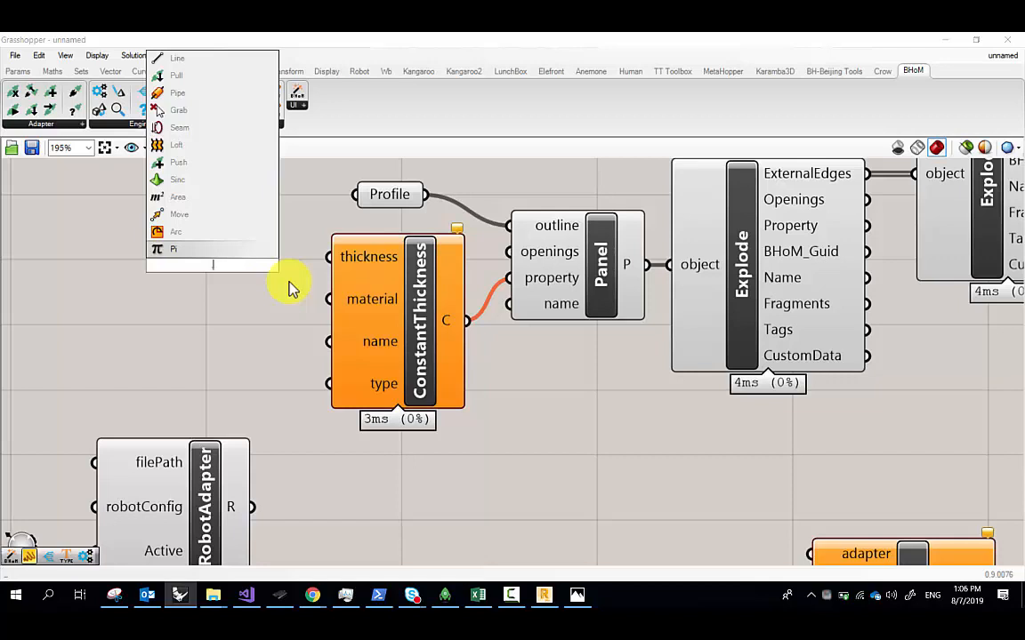
text(001)
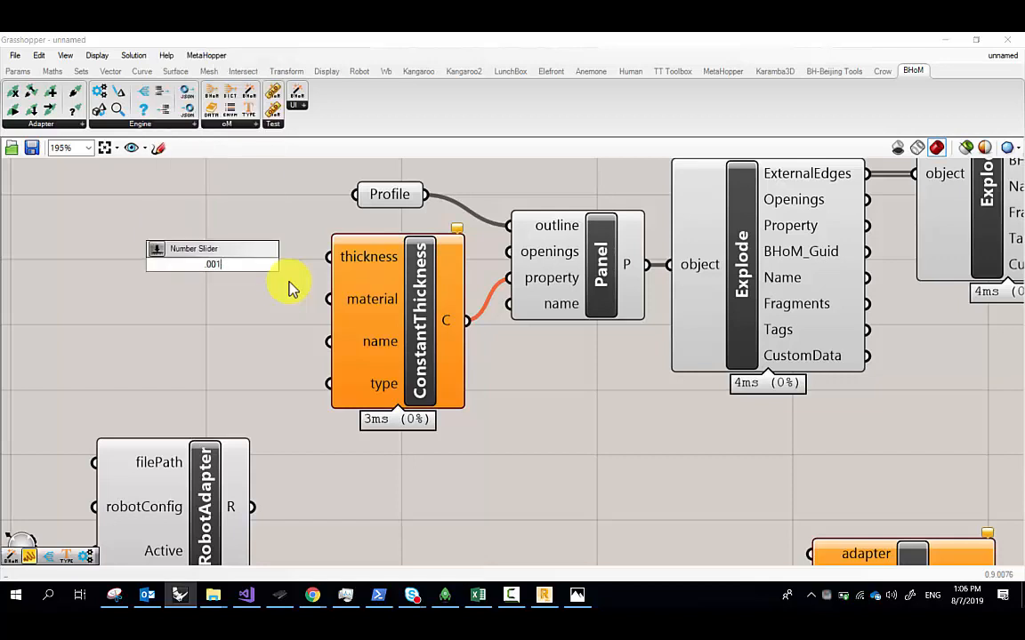
key(Return)
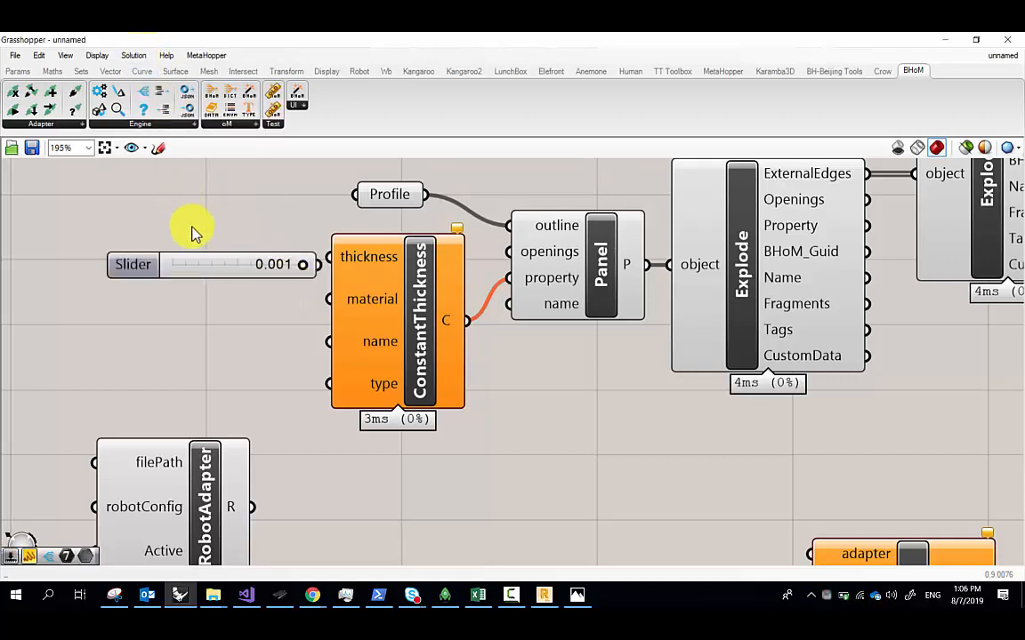
drag(148, 267, 115, 245)
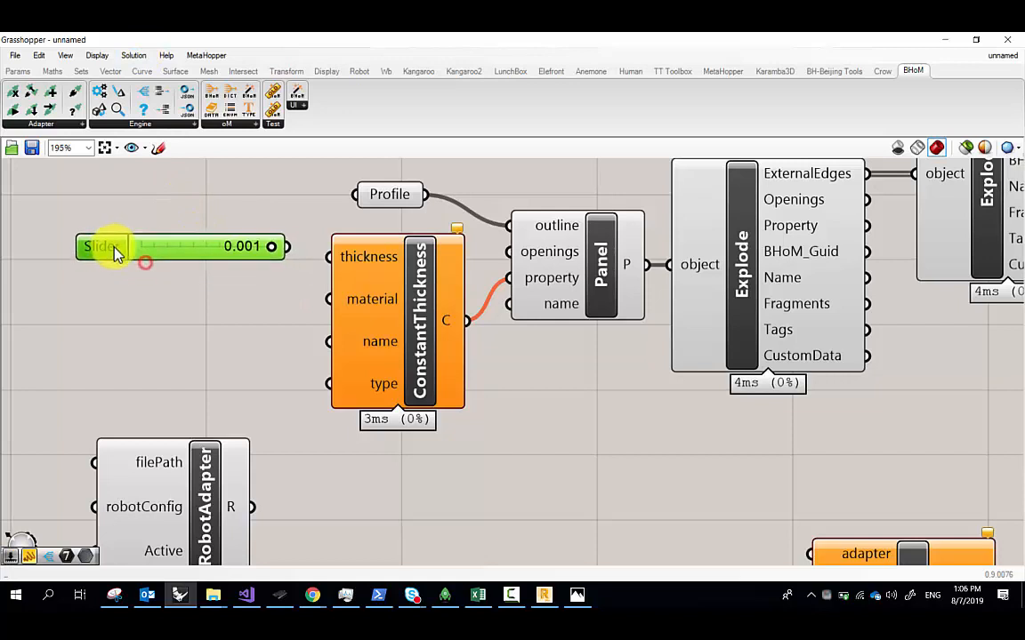
key(Delete)
double_click(198, 253)
text(Number)
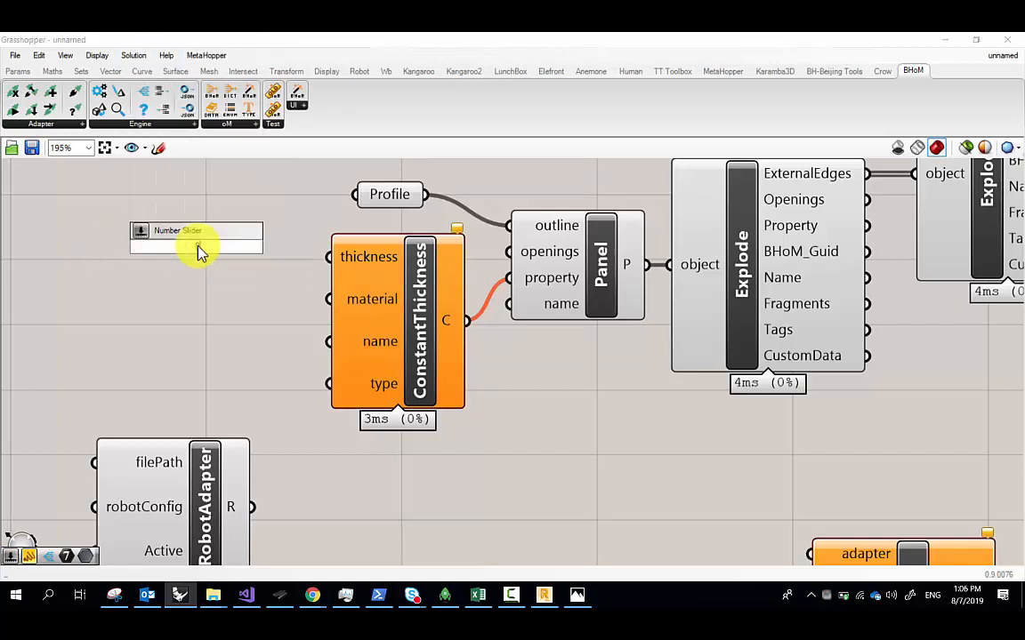
text(01)
key(Return)
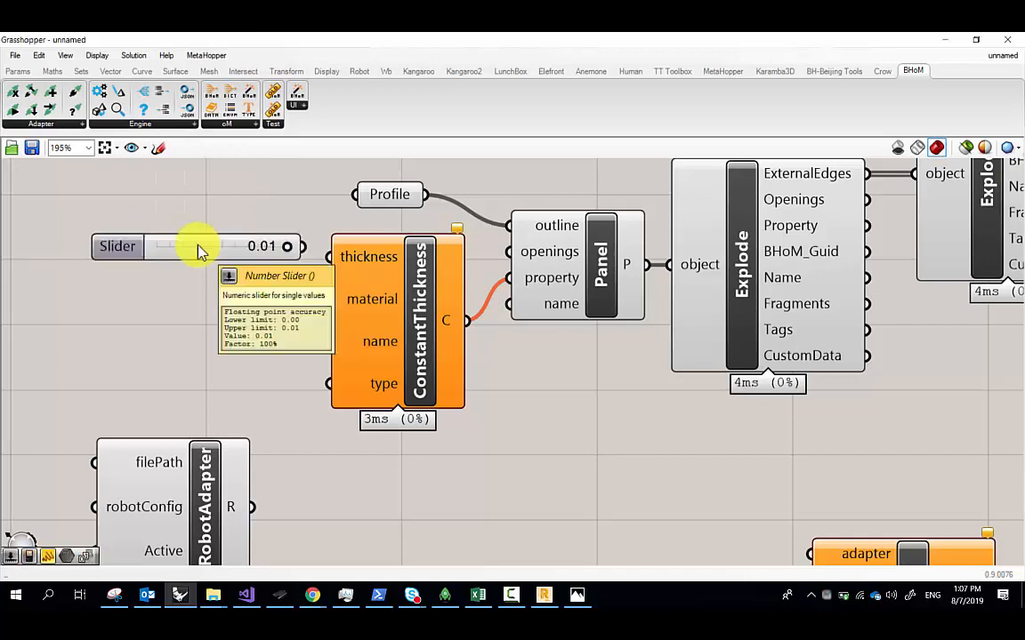
drag(304, 246, 339, 257)
drag(270, 245, 213, 266)
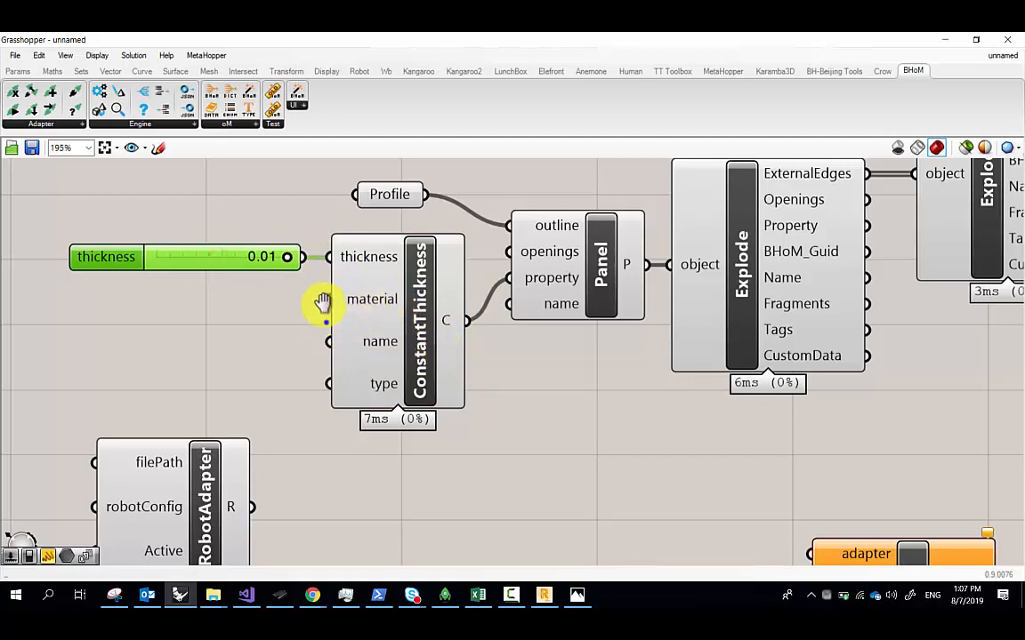
right_drag(323, 300, 319, 267)
scroll(462, 307, down, 4)
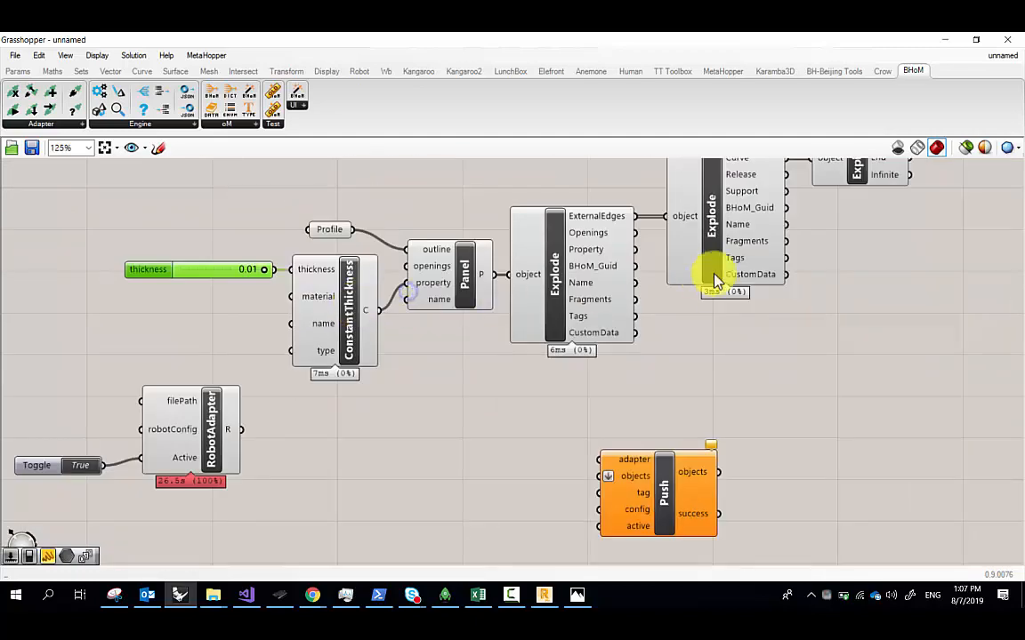
Add an Explode component fed by the Panel's Property output
double_click(638, 348)
text(ex)
click(628, 316)
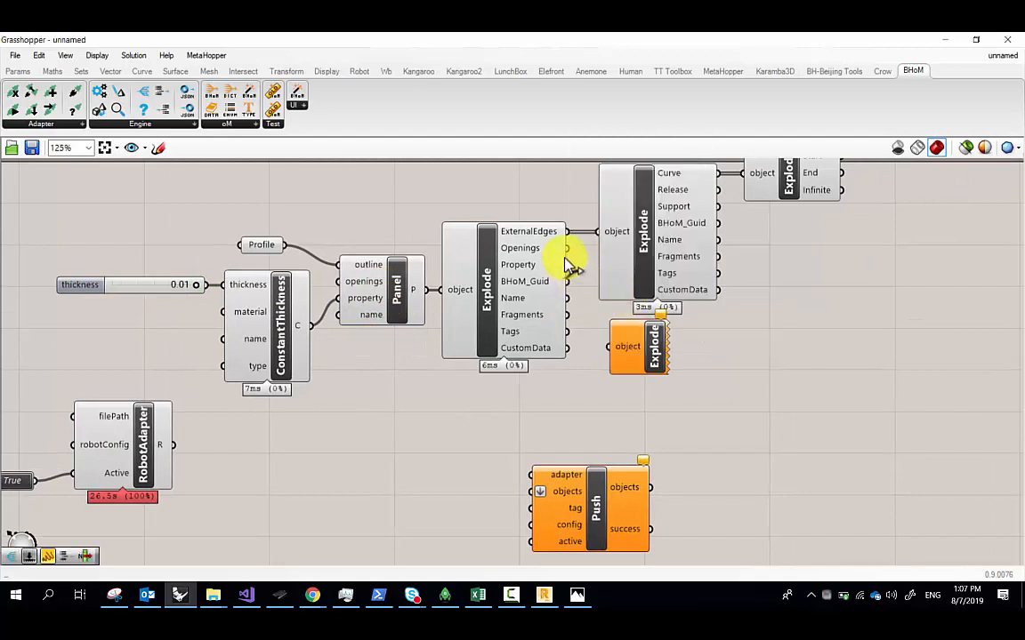
drag(567, 264, 658, 392)
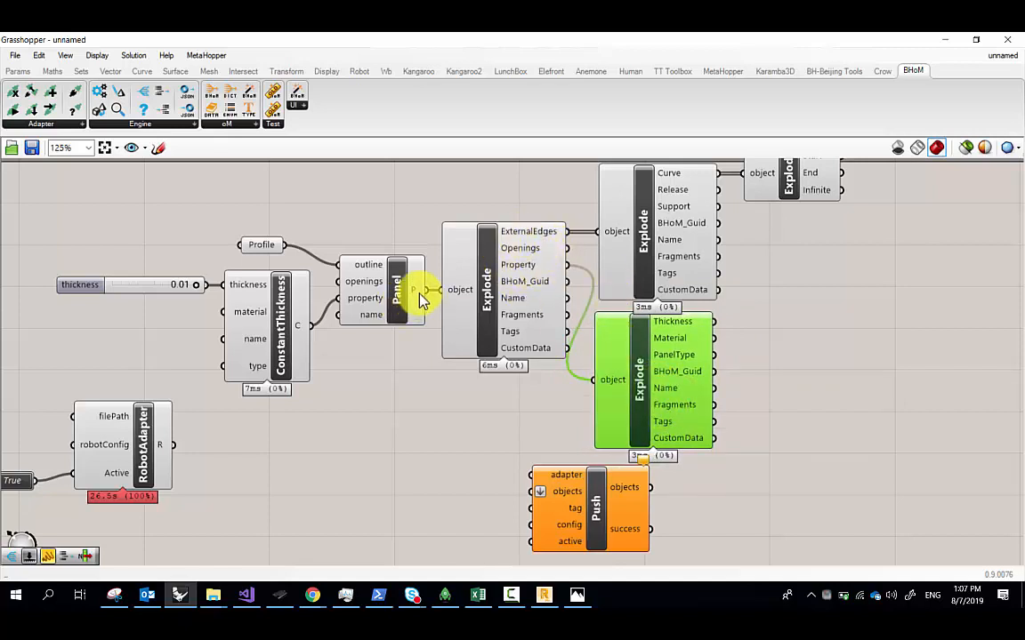
Insert a Data parameter named Panel between the Panel output and the first Explode's input
double_click(454, 423)
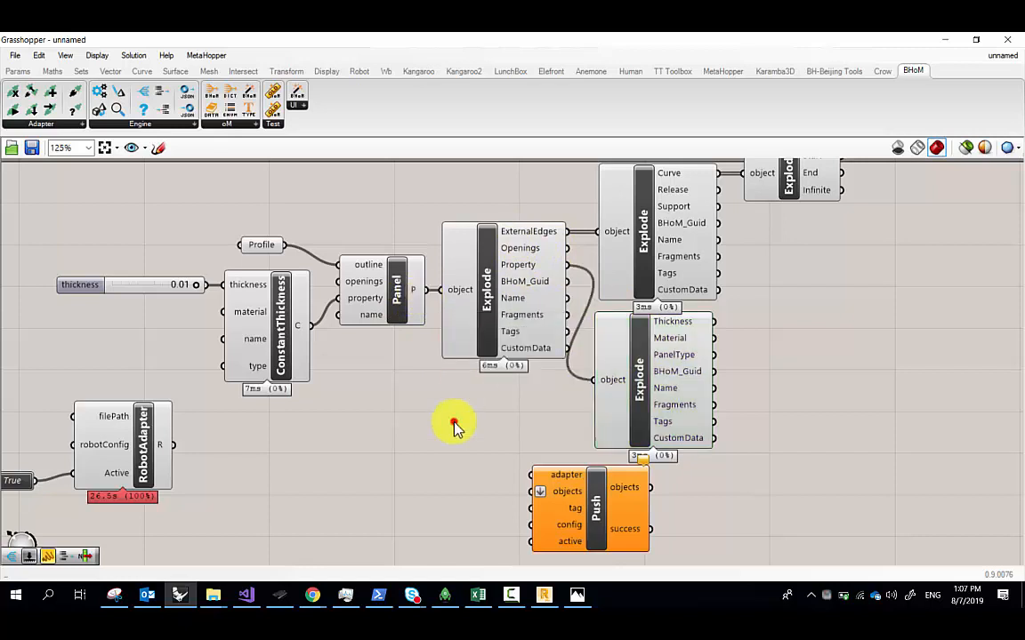
text(data)
click(448, 410)
drag(425, 289, 449, 427)
right_click(451, 274)
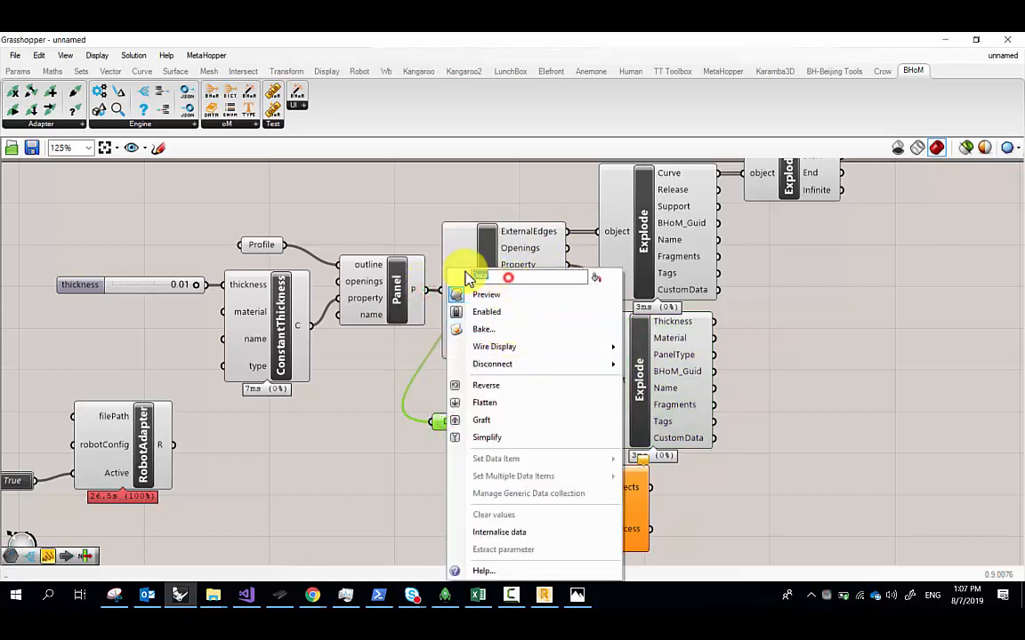
text(Panel)
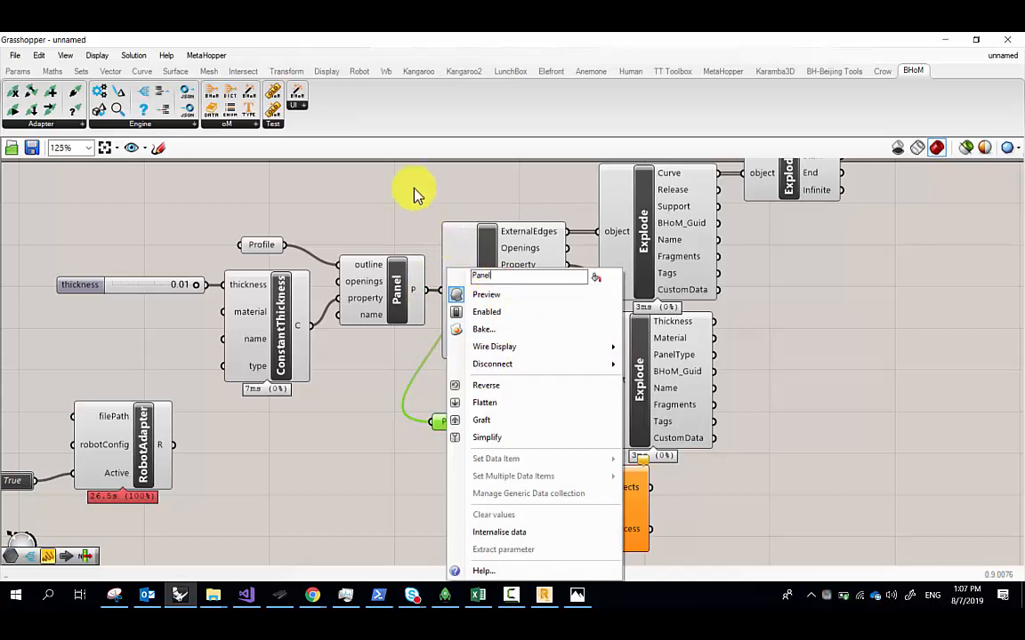
click(415, 187)
drag(808, 373, 540, 183)
drag(596, 245, 704, 235)
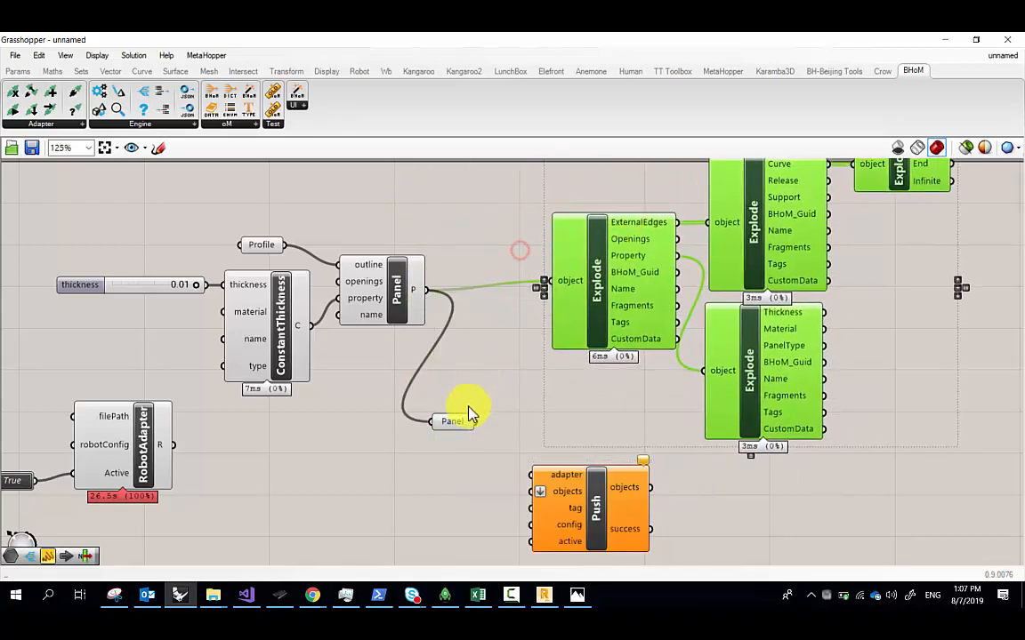
drag(453, 424, 550, 283)
right_drag(382, 285, 546, 288)
click(178, 232)
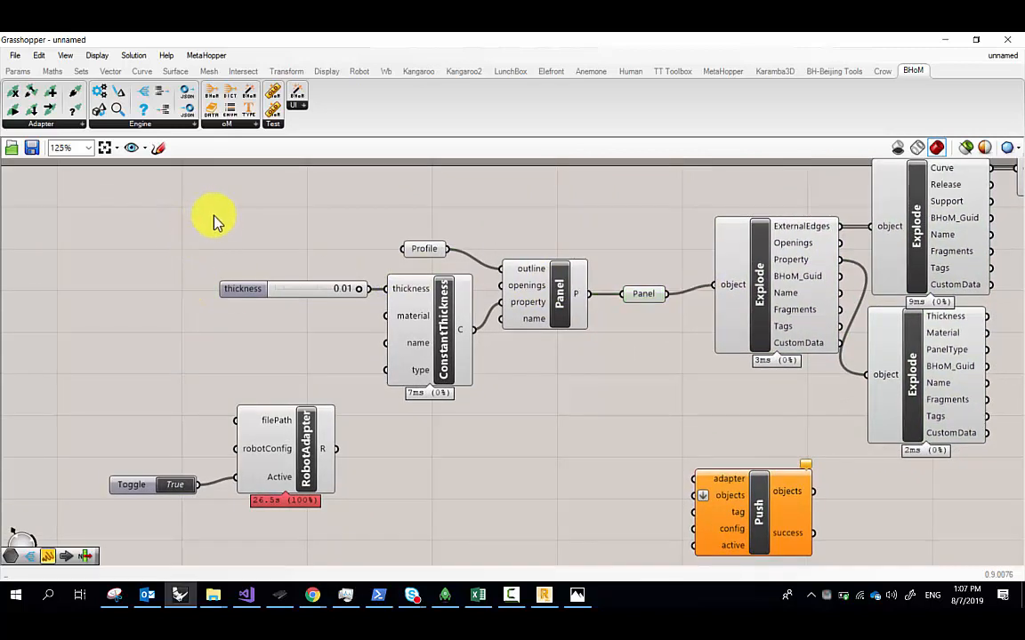
double_click(160, 233)
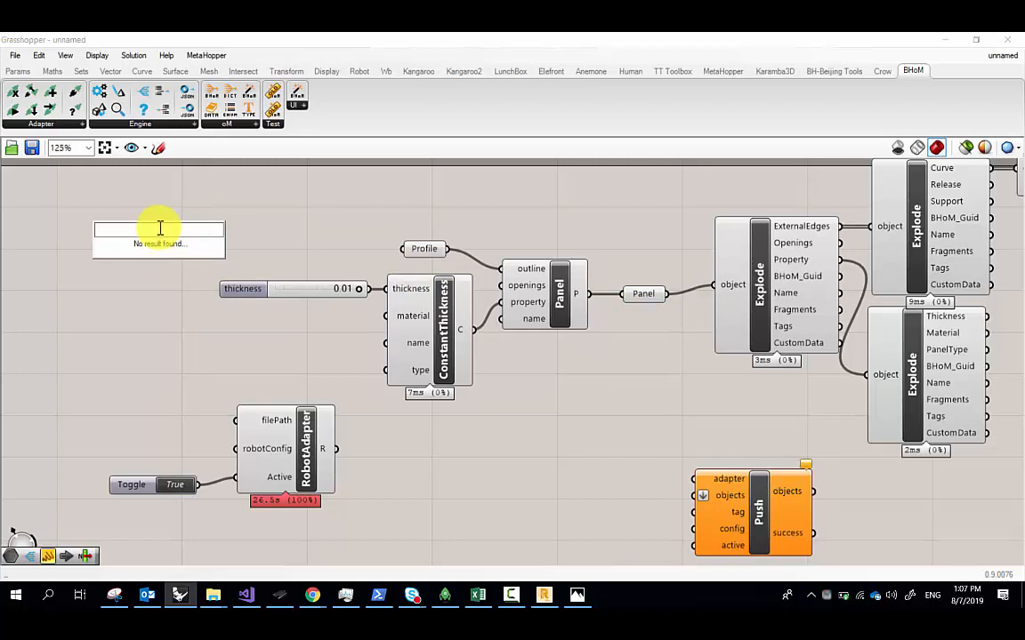
click(287, 227)
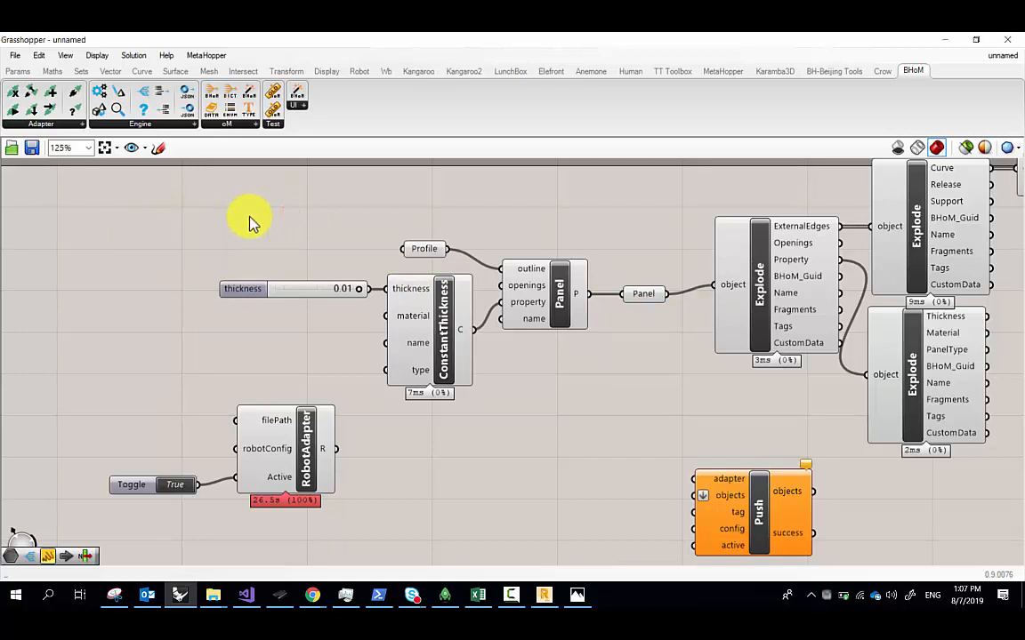
double_click(253, 224)
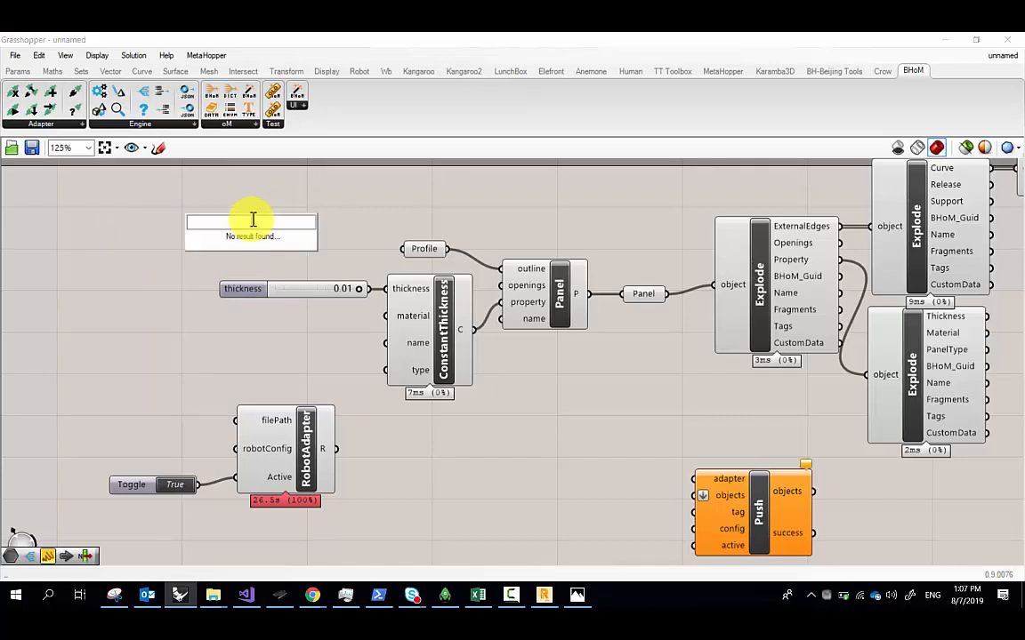
text(con)
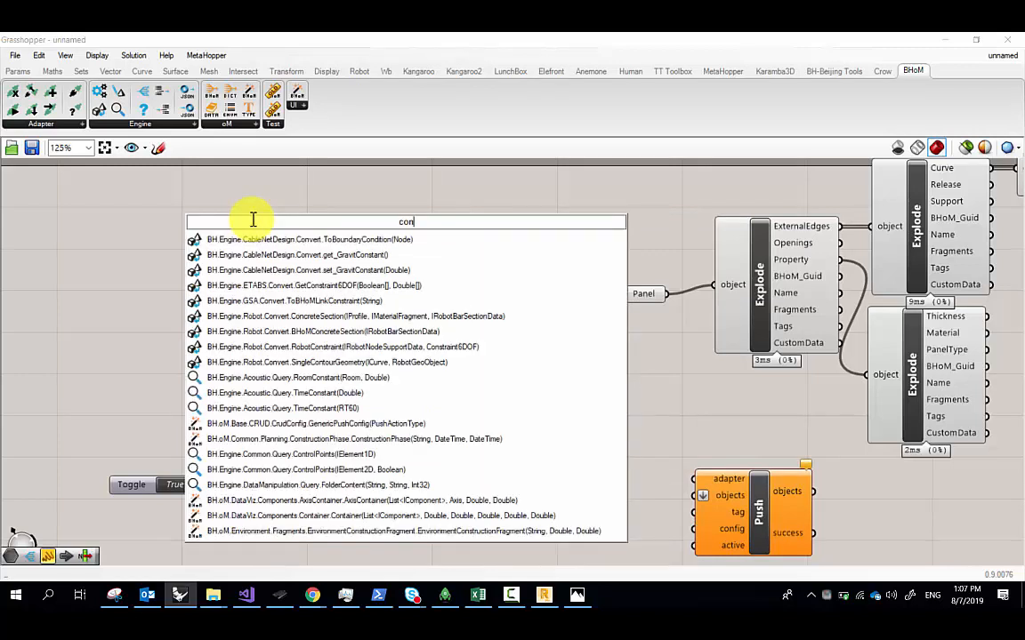
text(statn)
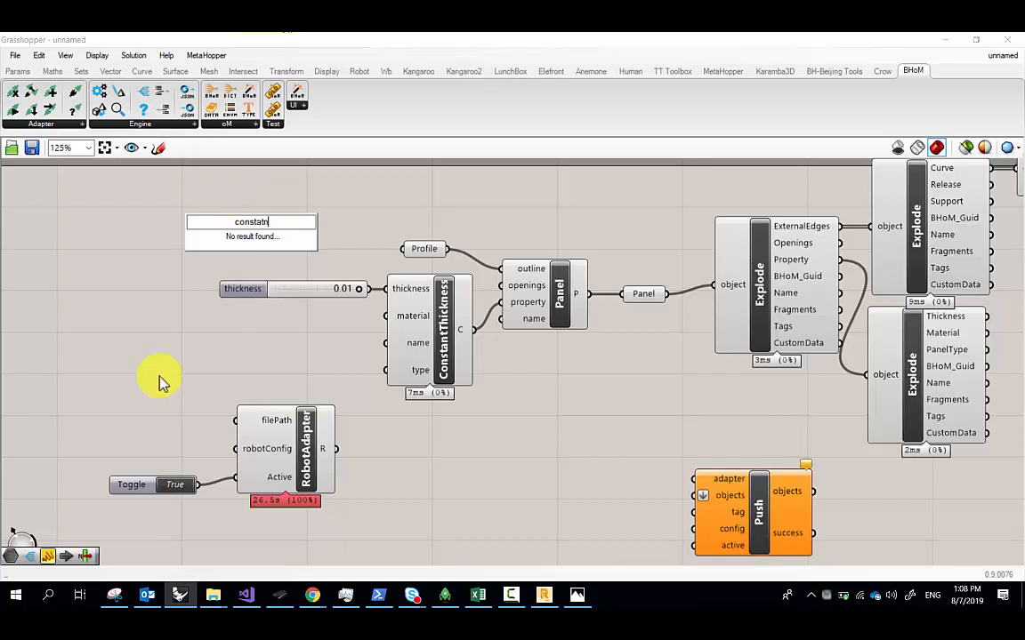
double_click(201, 335)
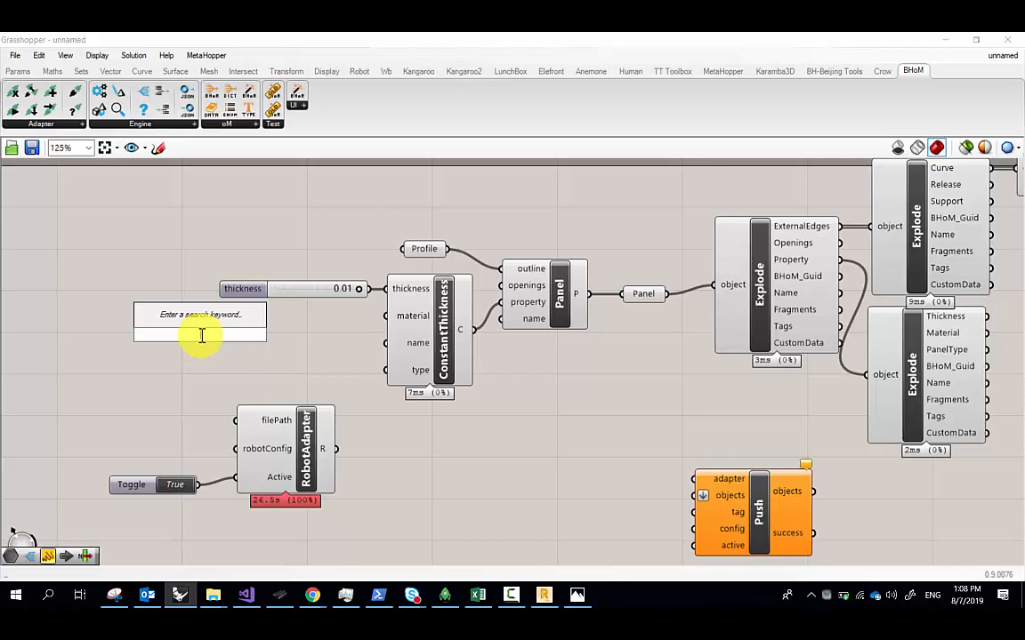
text(constant thi)
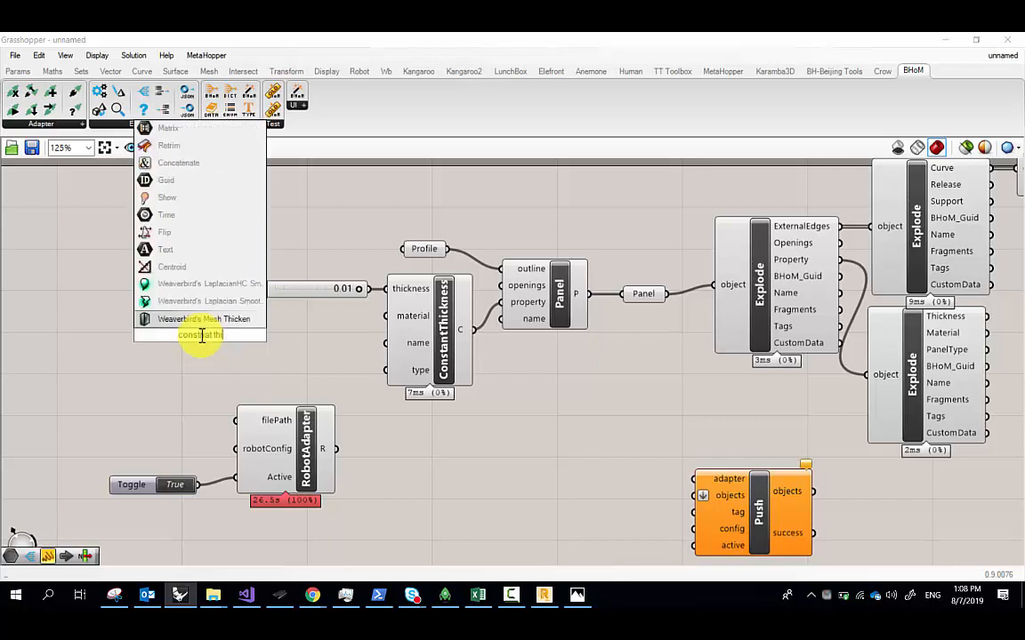
text(ck)
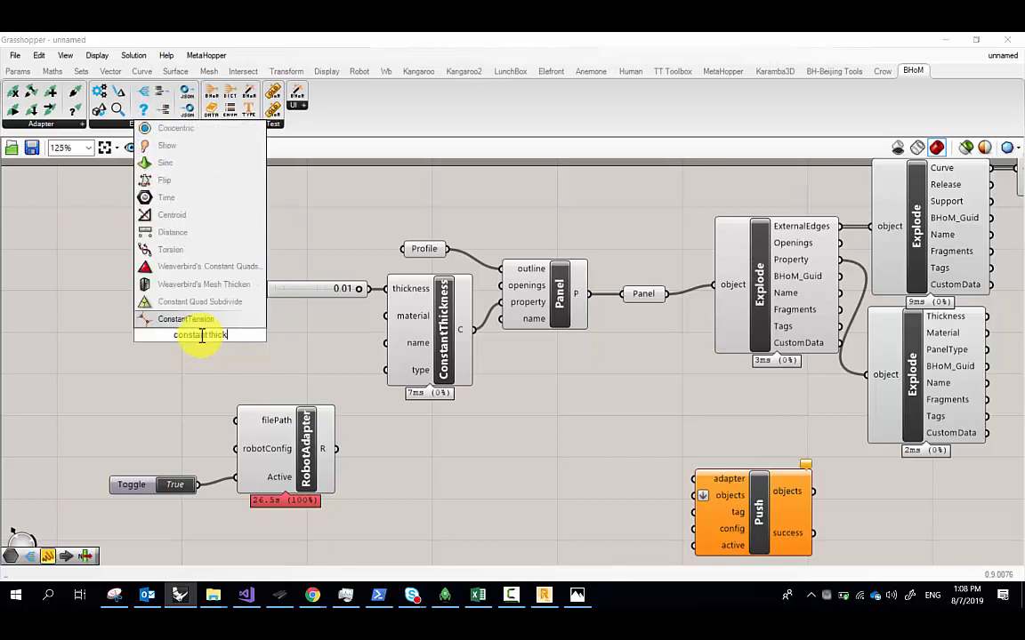
text(ness)
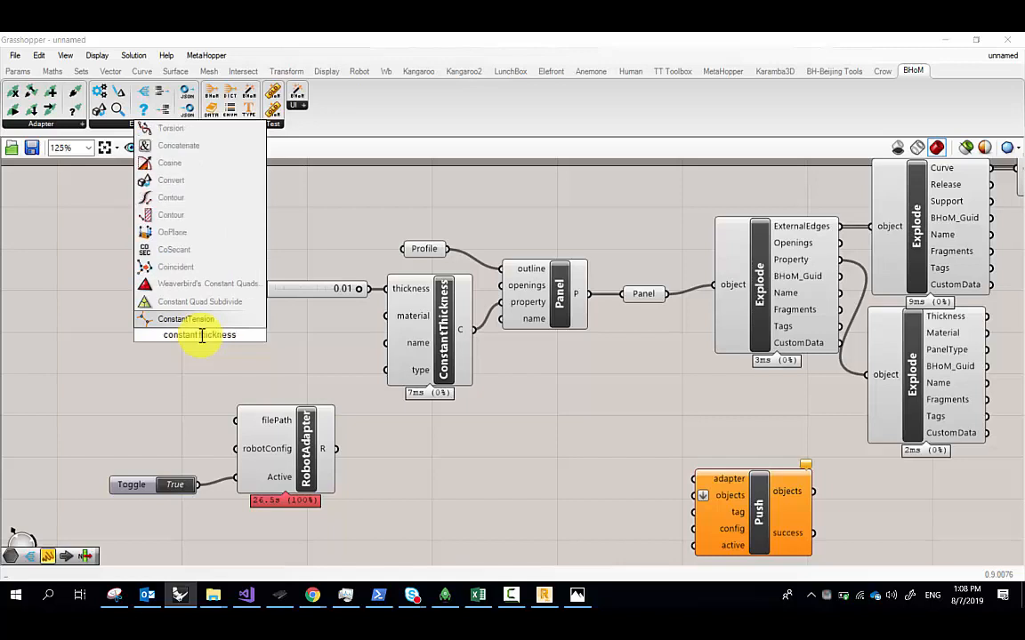
key(BackSpace)
key(BackSpace)
key(BackSpace)
key(BackSpace)
key(BackSpace)
key(BackSpace)
key(BackSpace)
key(BackSpace)
key(BackSpace)
key(BackSpace)
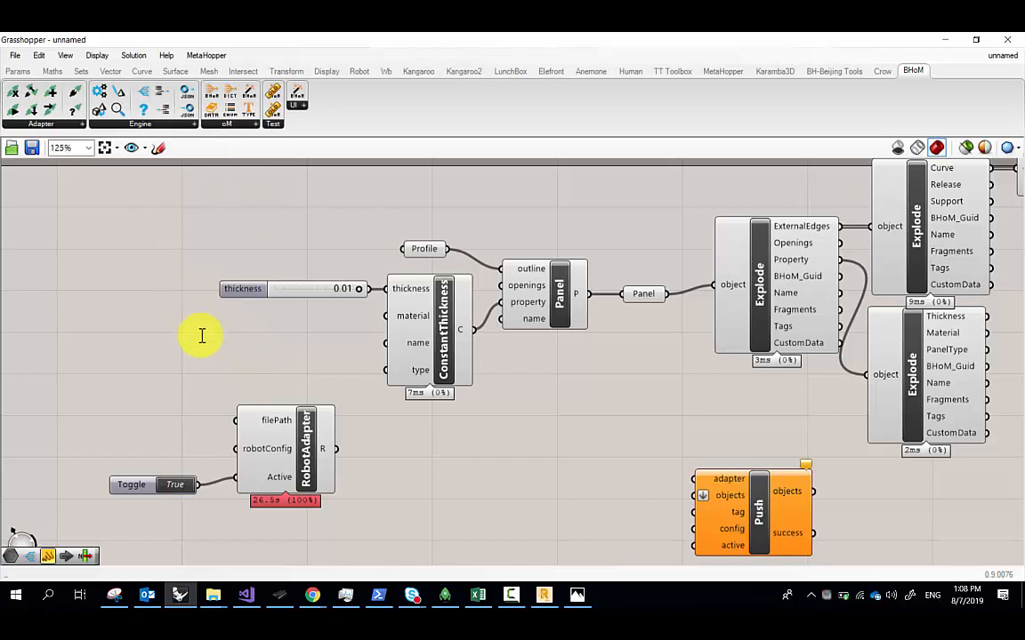
double_click(201, 335)
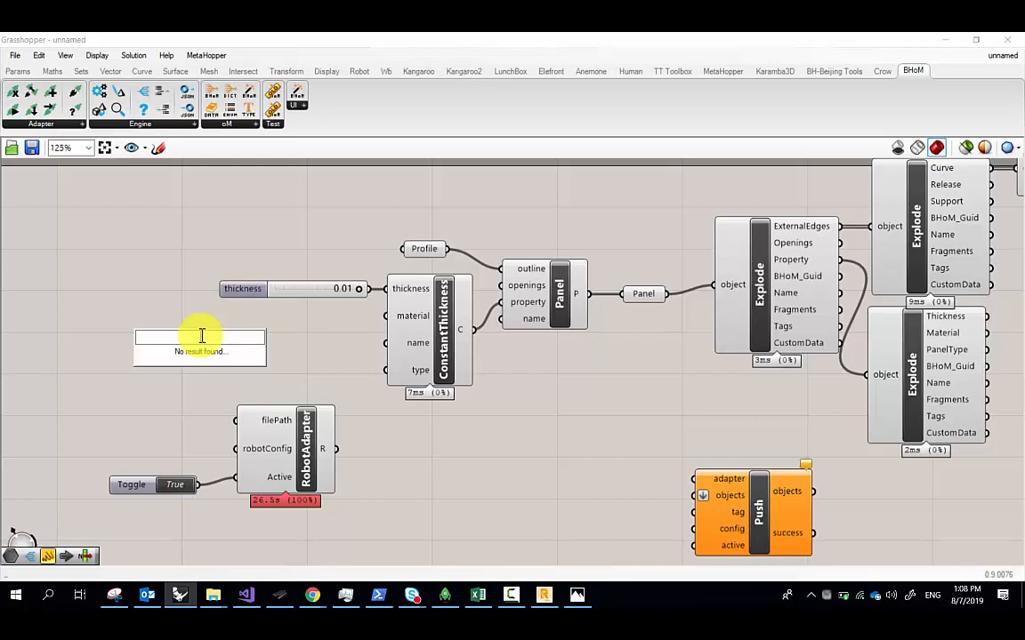
click(195, 190)
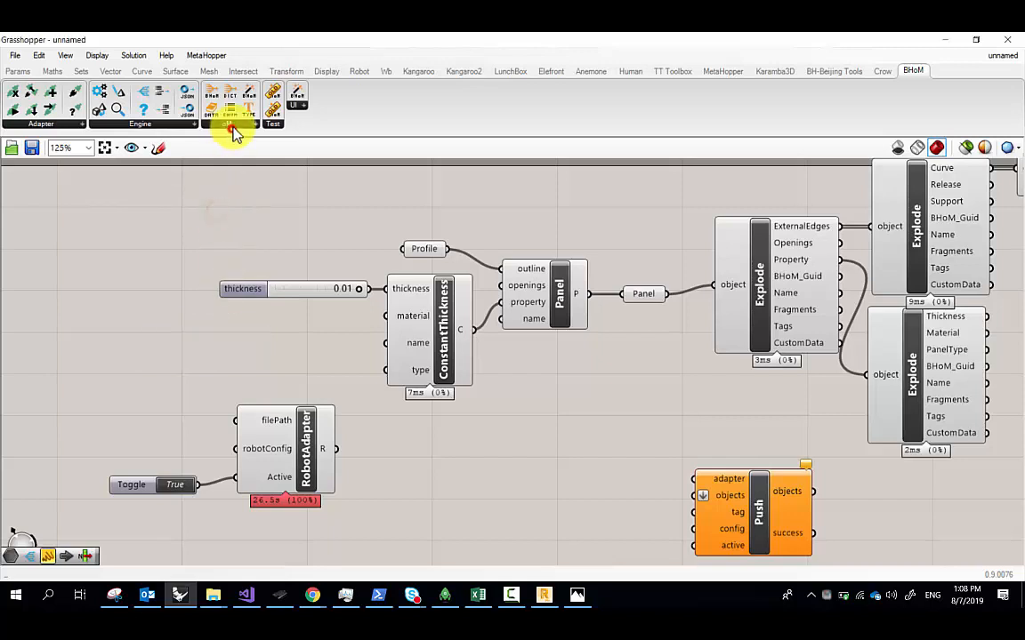
Add a CreateObject, pick a 'constan' search result as its type, and reopen the creation list
click(222, 124)
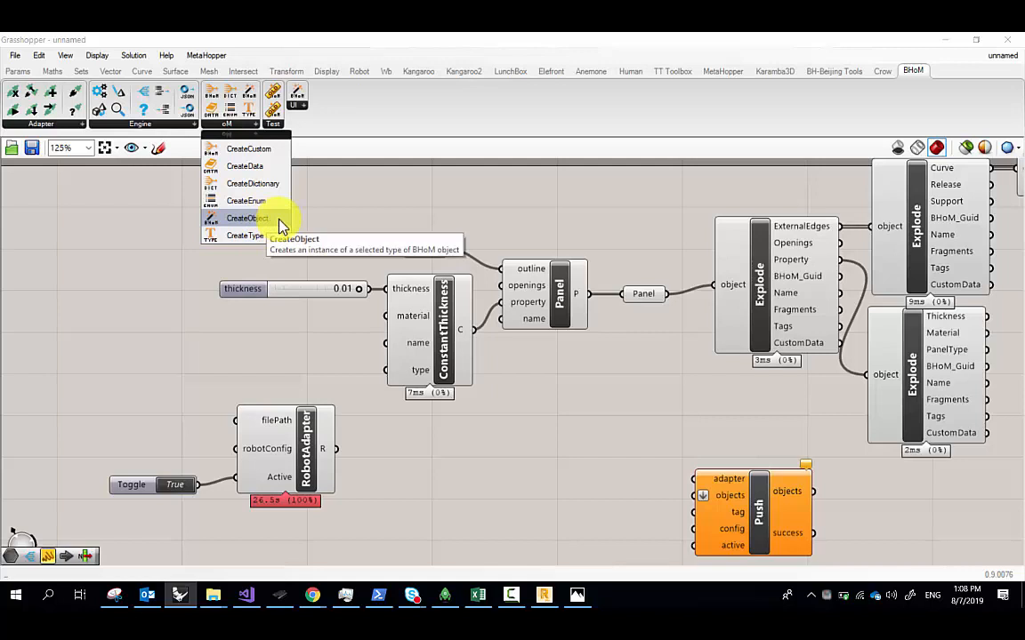
drag(281, 226, 172, 222)
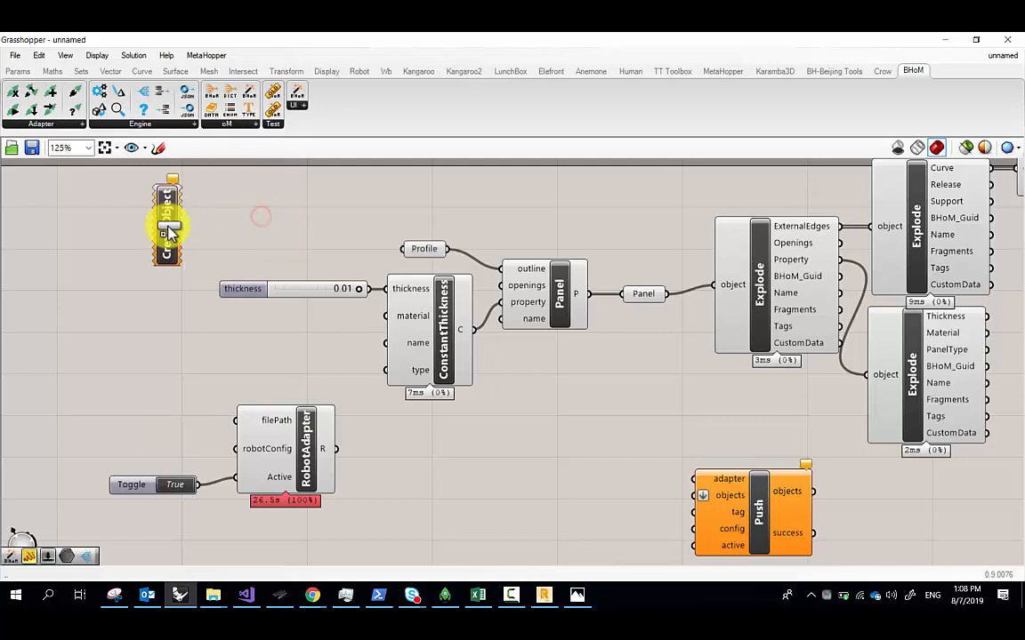
right_click(169, 228)
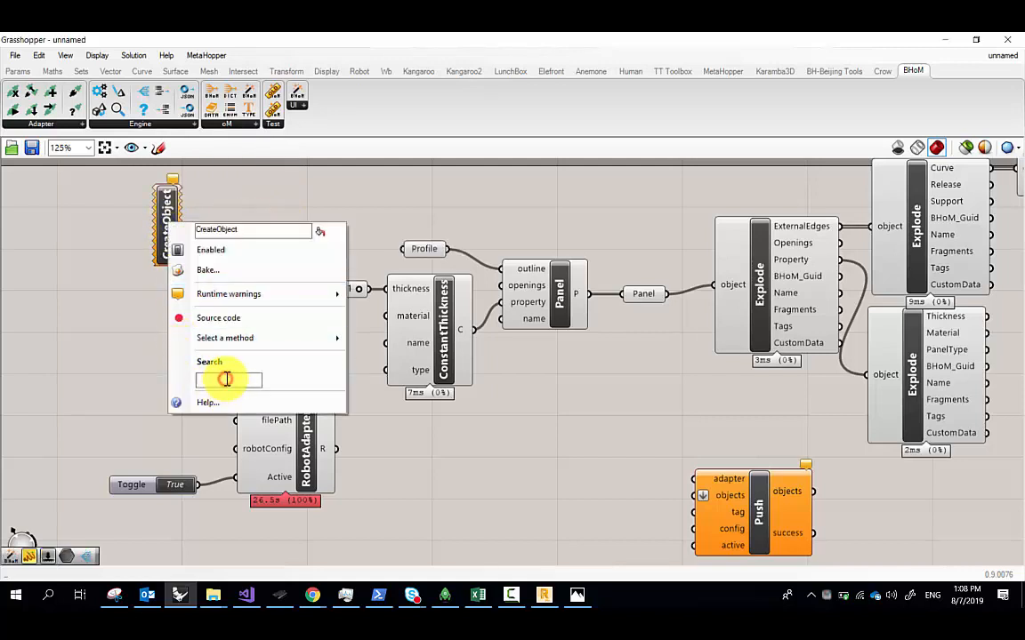
text(co)
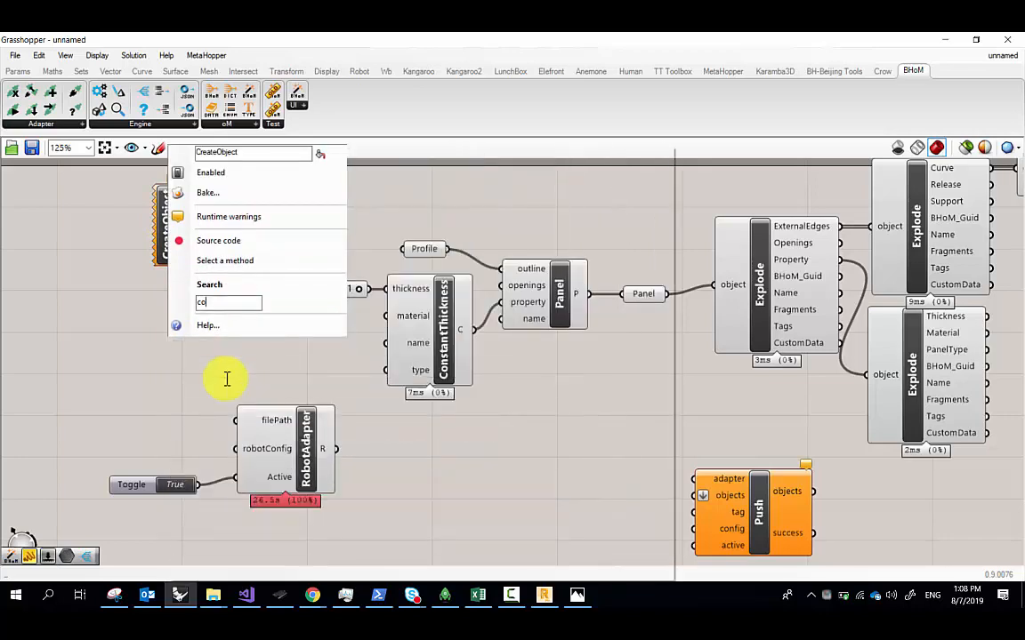
text(nstan)
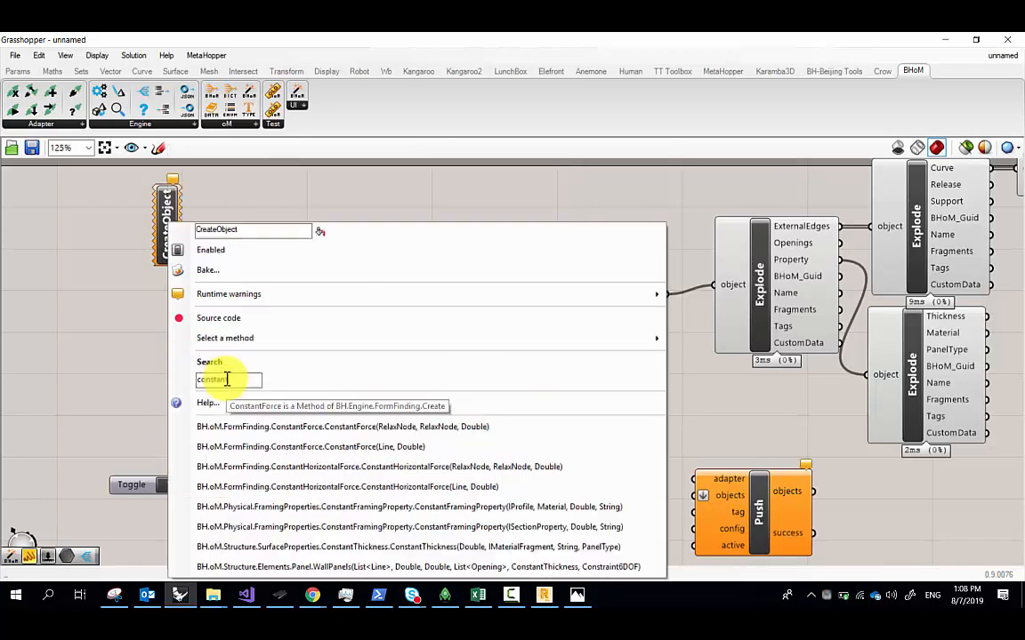
click(227, 379)
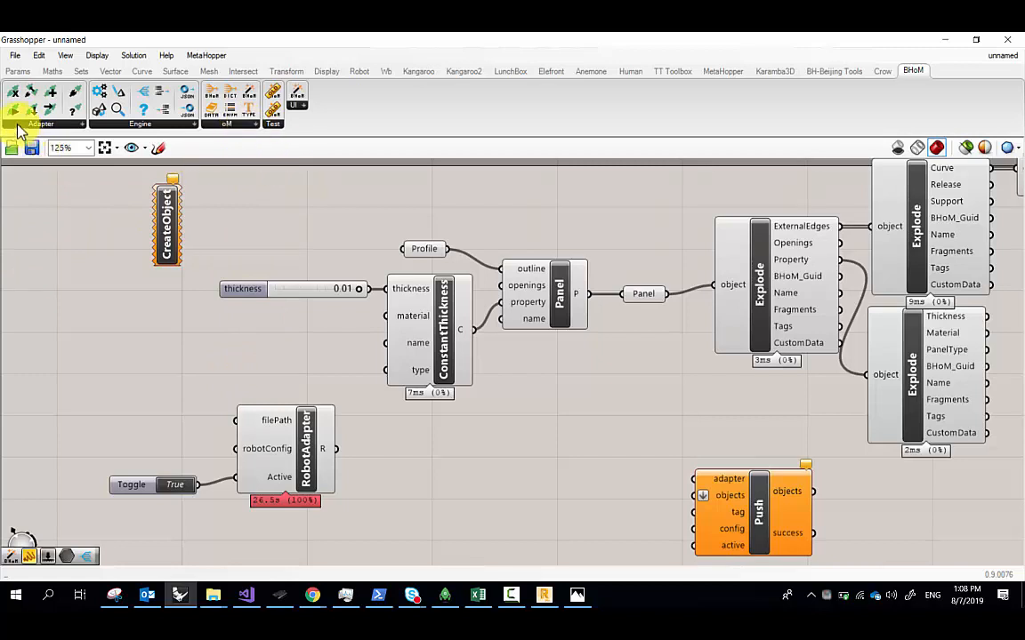
click(219, 123)
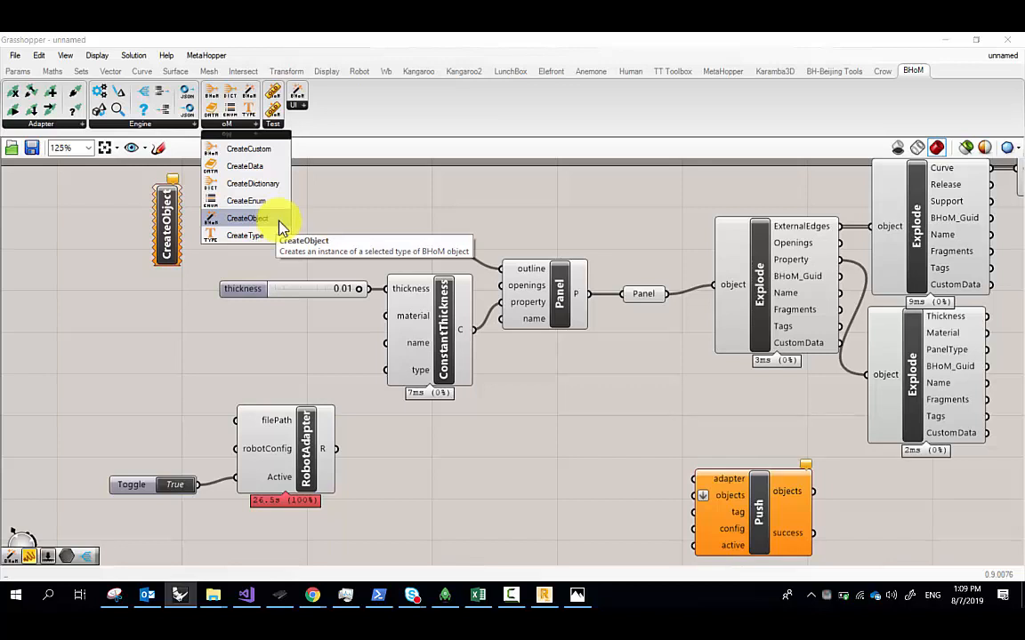
Place a CreateAdapter component and set its method to RobotAdapter
click(41, 124)
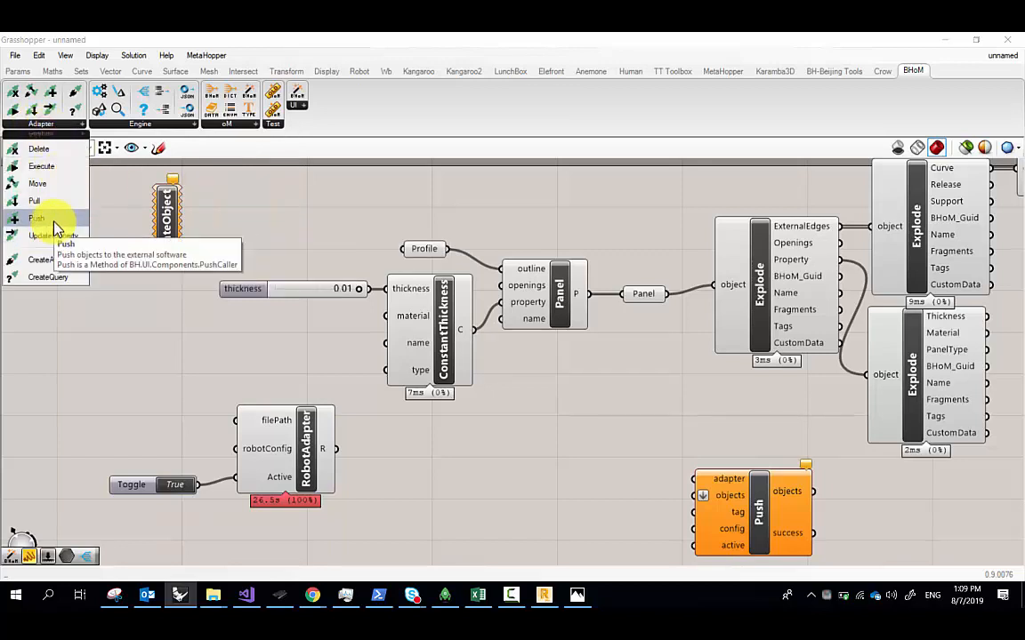
click(56, 260)
click(88, 290)
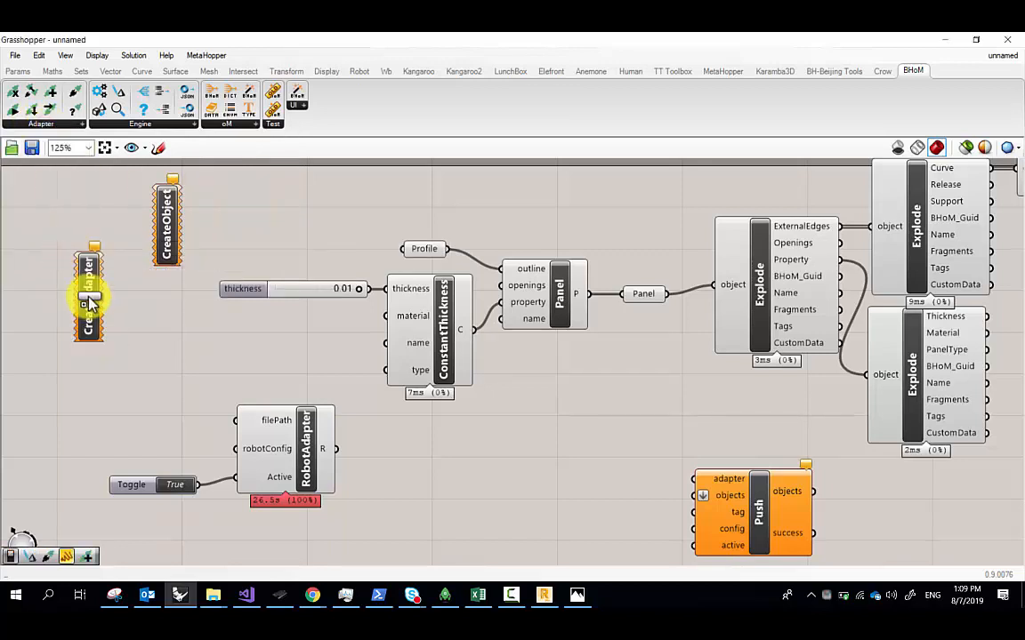
right_click(90, 301)
mouse_move(213, 412)
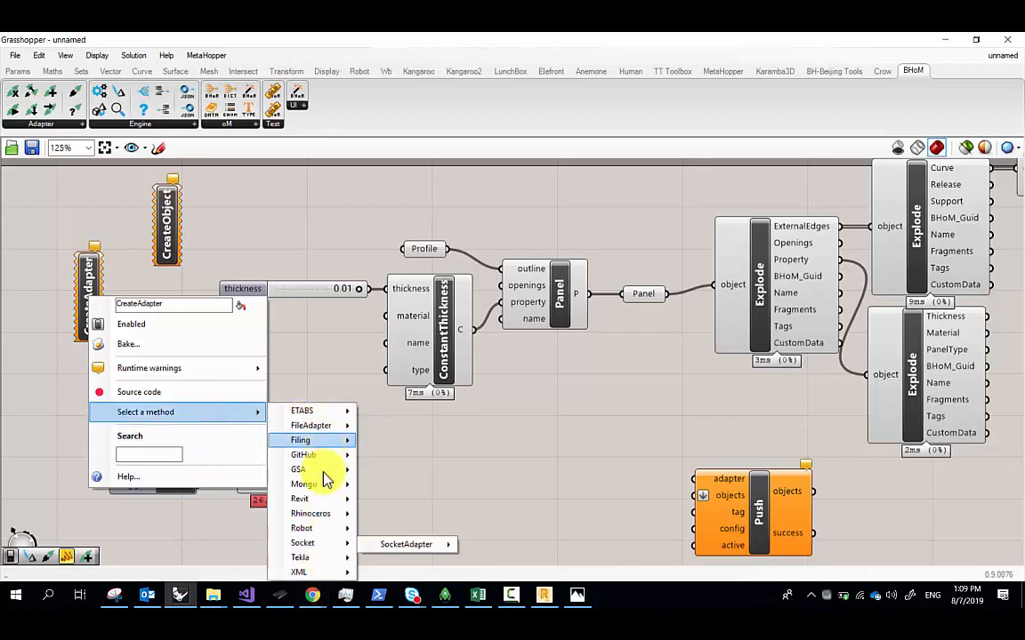
mouse_move(334, 529)
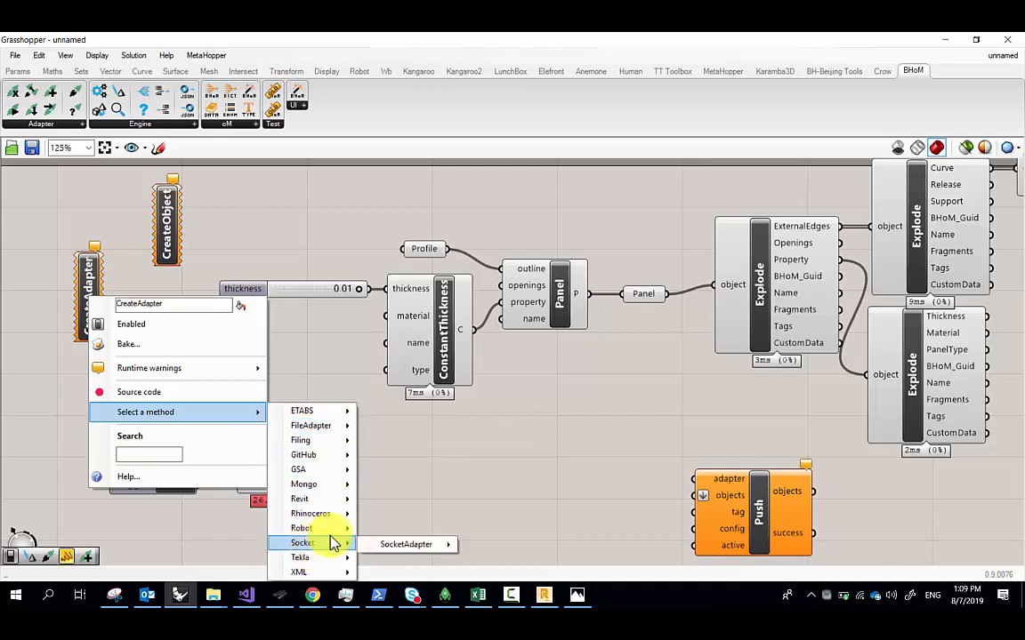
click(414, 528)
click(499, 436)
right_drag(615, 403, 464, 418)
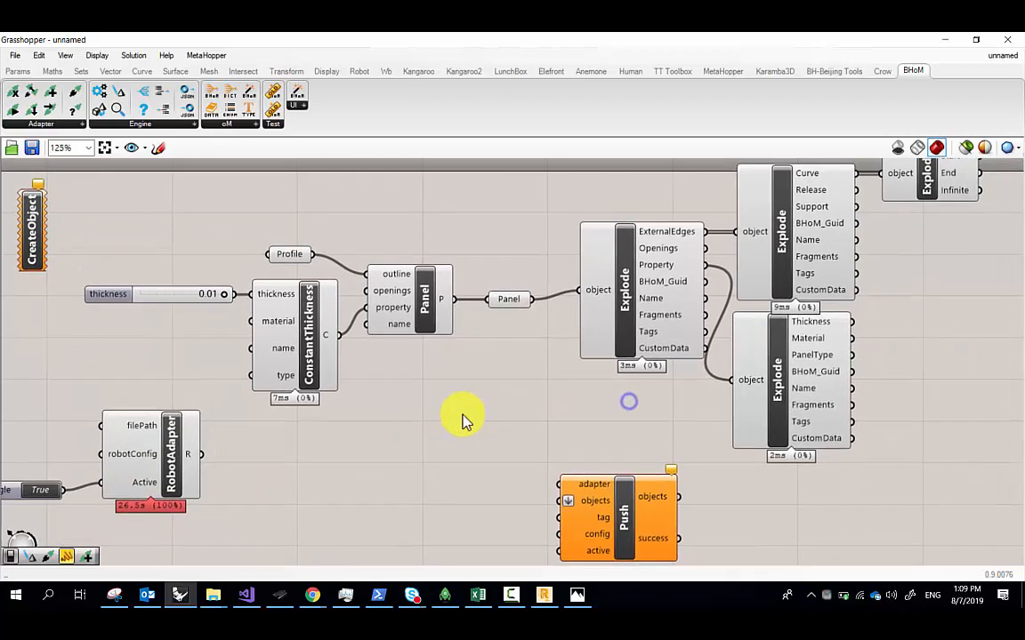
right_drag(512, 312, 449, 347)
mouse_move(436, 339)
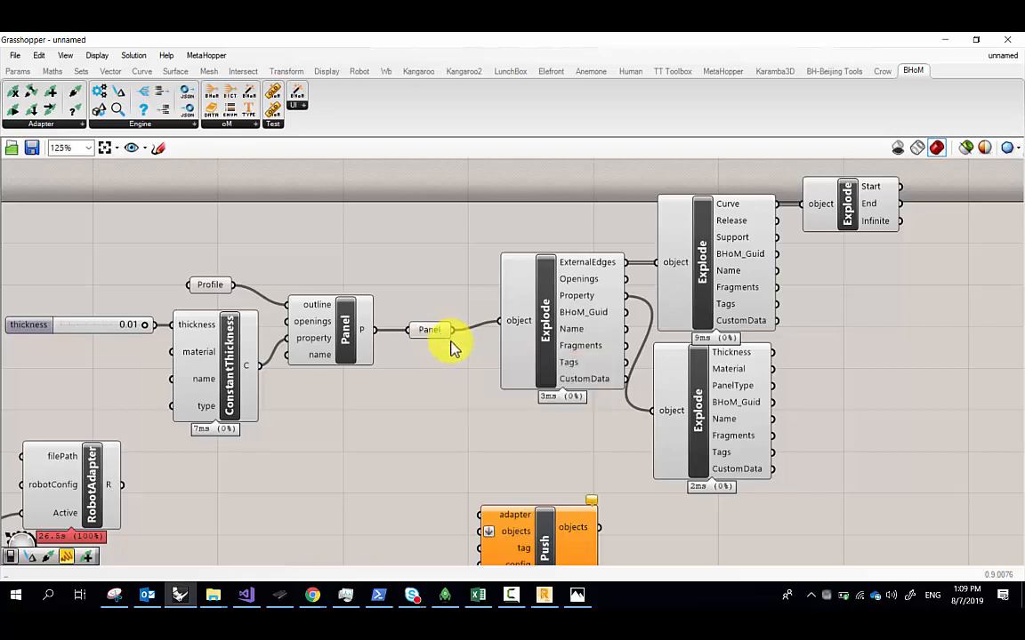
click(432, 330)
scroll(439, 336, up, 3)
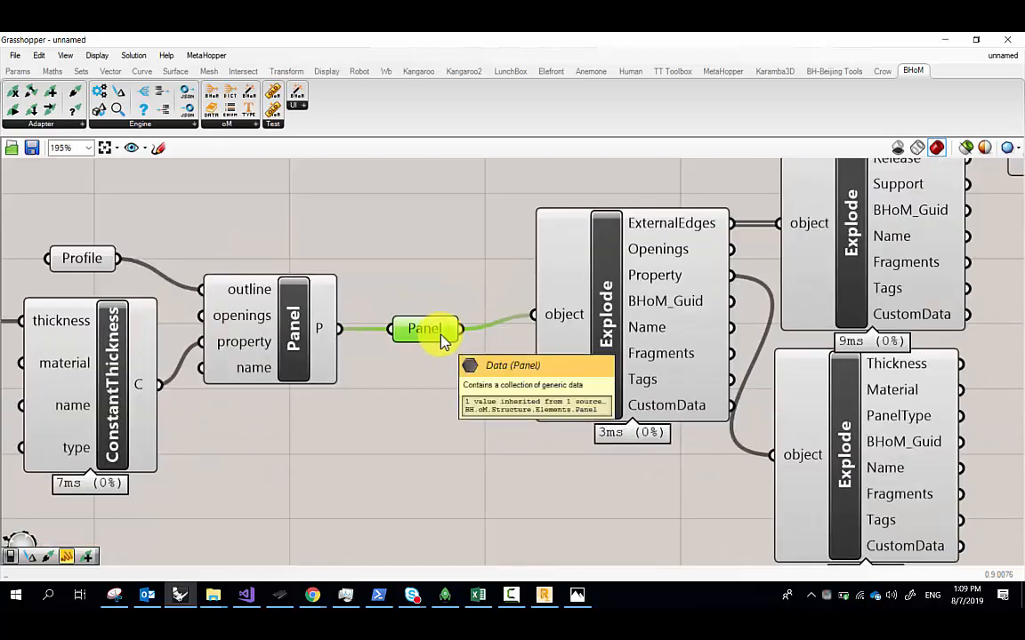
right_drag(516, 346, 331, 343)
scroll(618, 222, up, 3)
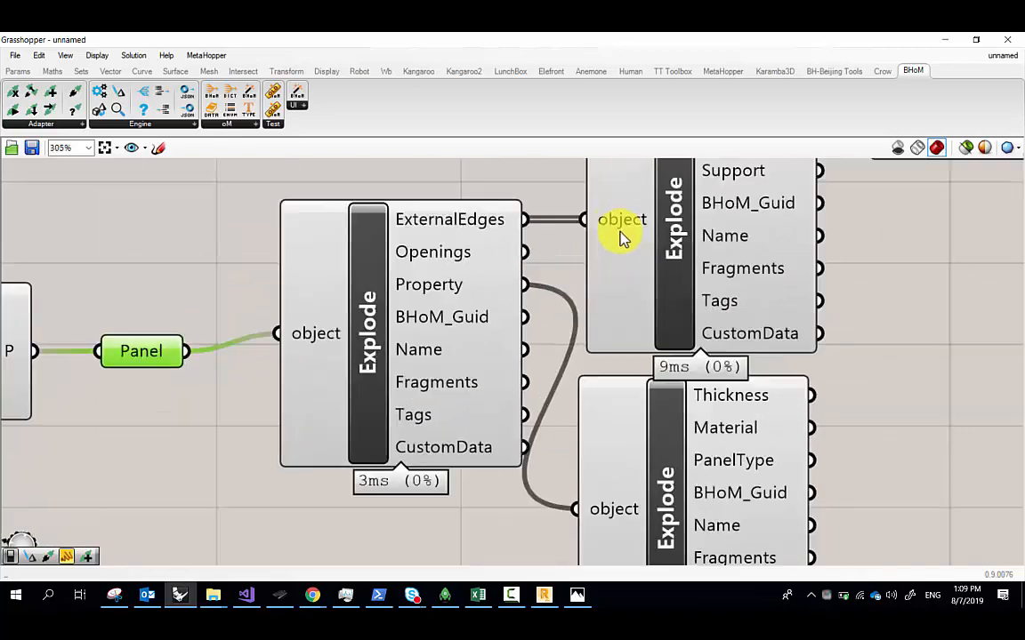
mouse_move(431, 233)
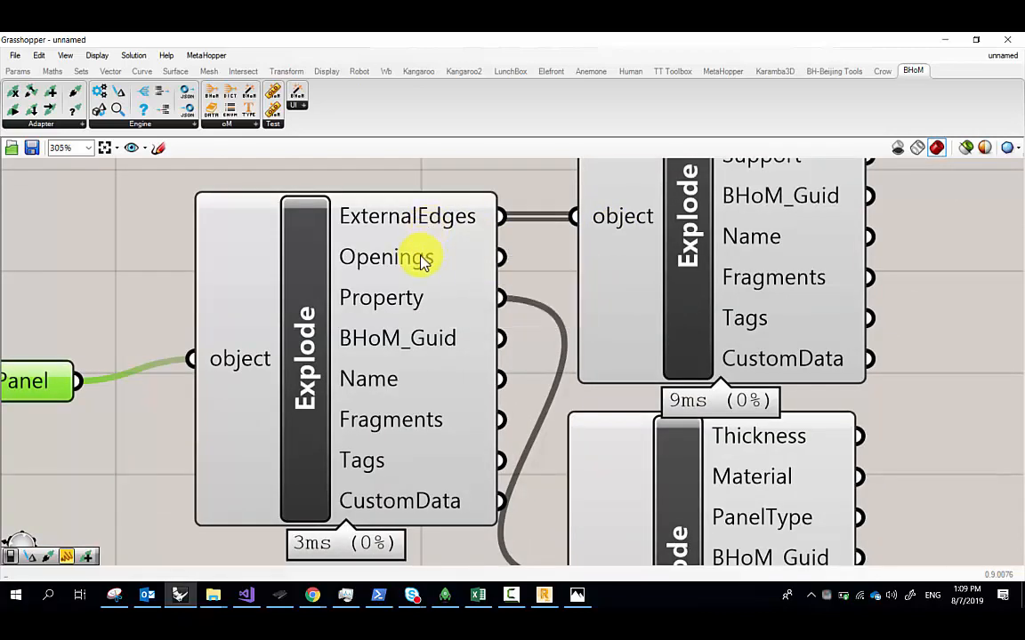
scroll(395, 365, down, 5)
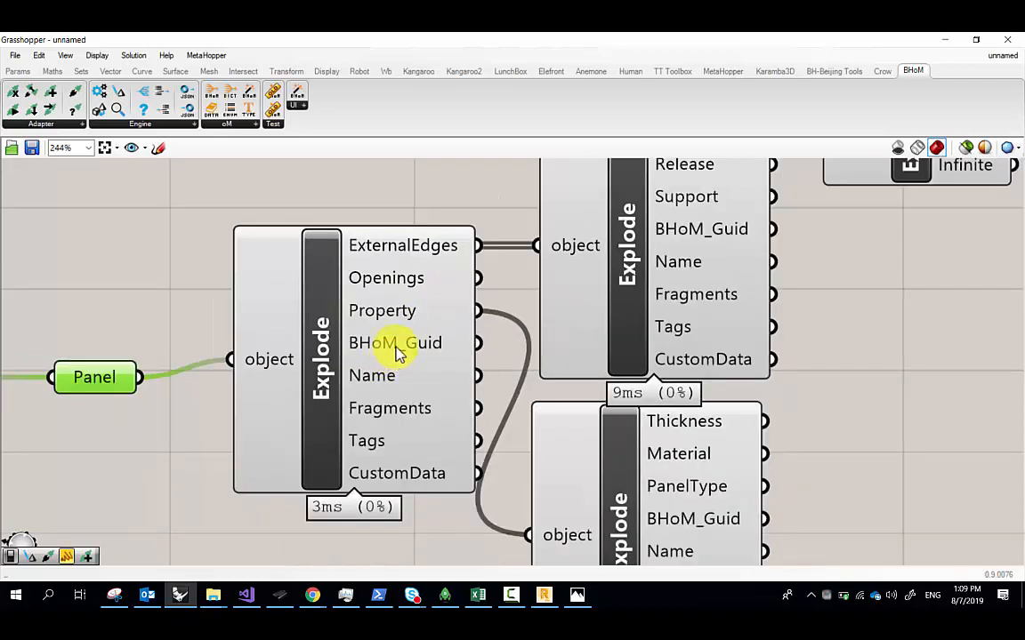
drag(729, 461, 667, 451)
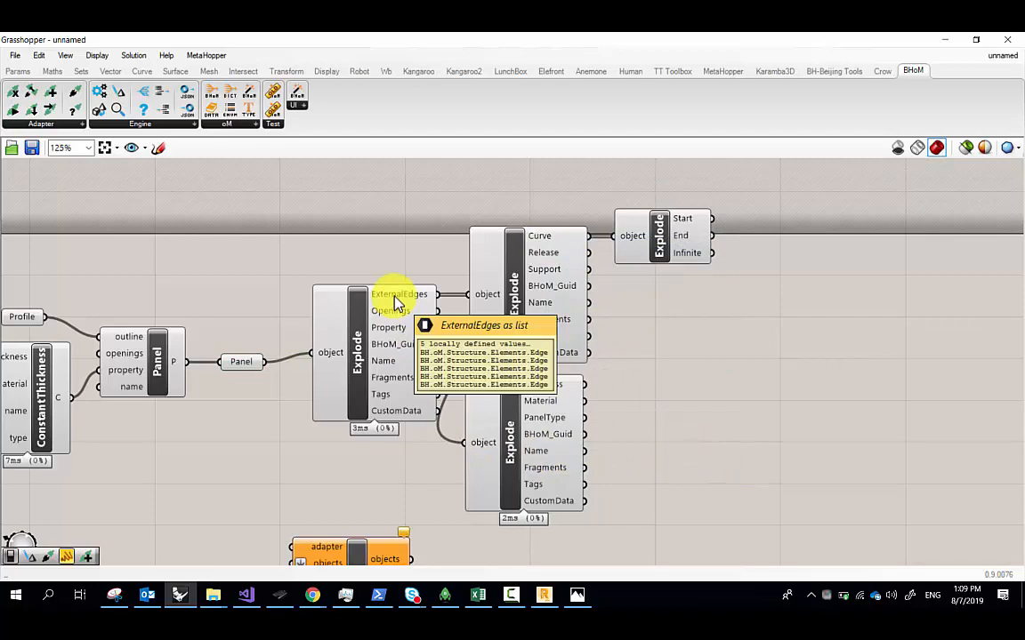
scroll(398, 302, up, 4)
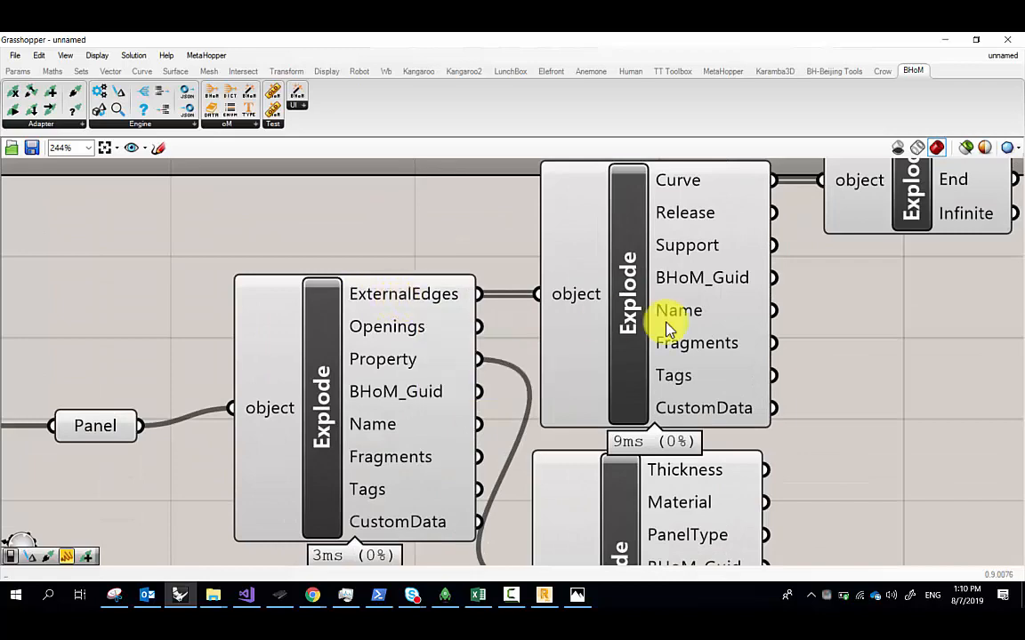
right_drag(722, 305, 532, 343)
click(229, 343)
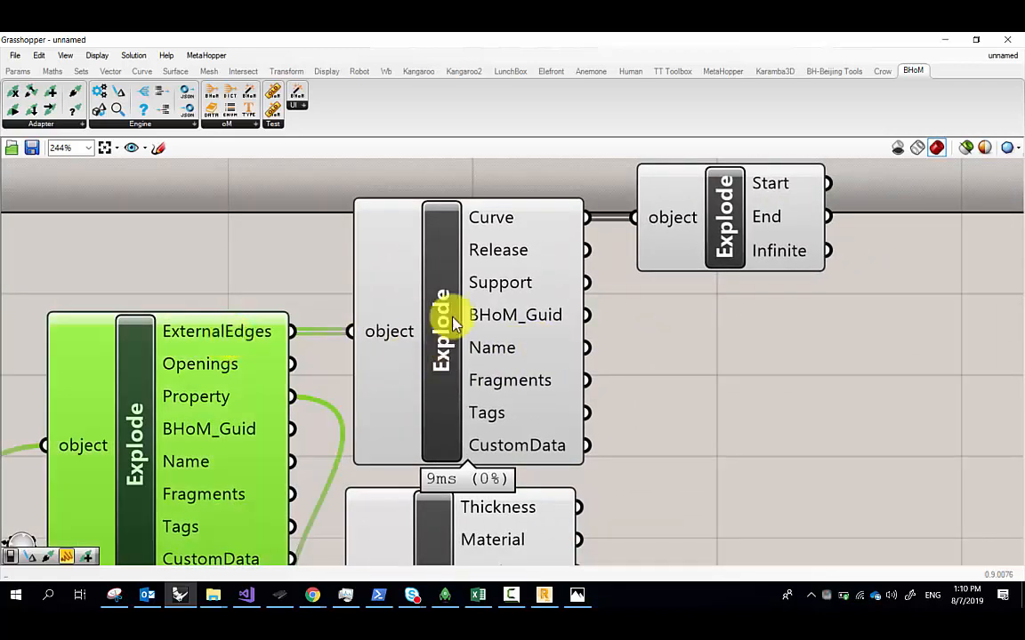
scroll(454, 297, up, 2)
scroll(474, 298, down, 2)
mouse_move(504, 250)
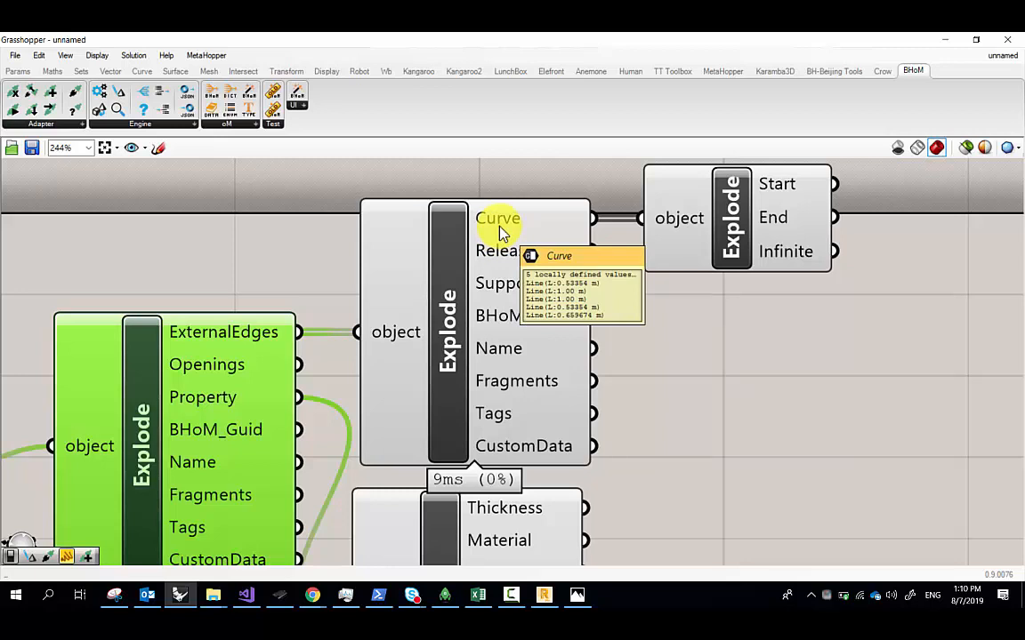
scroll(480, 235, down, 6)
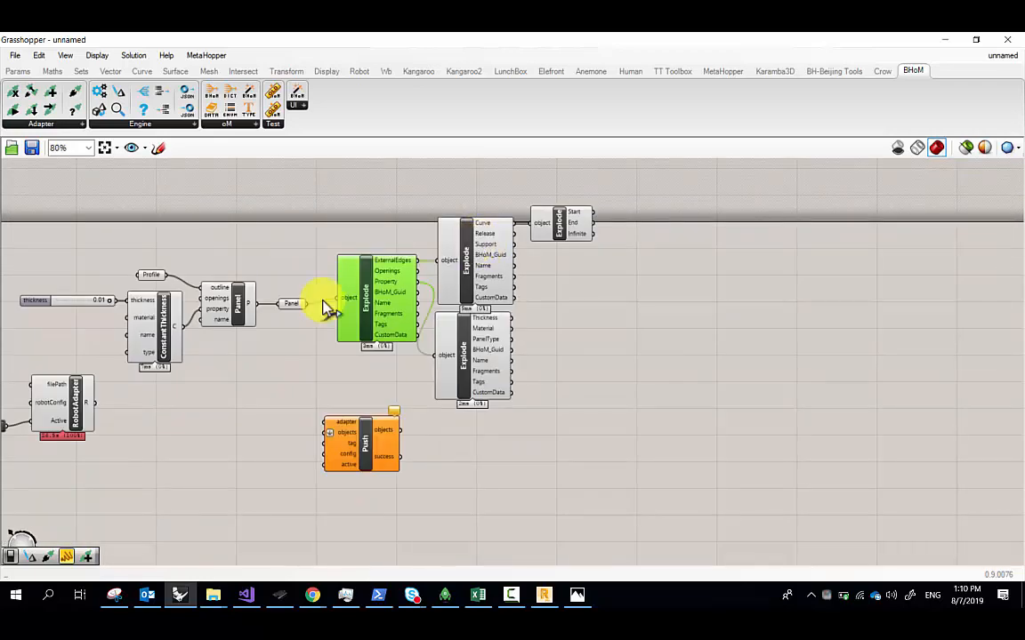
right_drag(272, 347, 343, 320)
scroll(344, 320, up, 2)
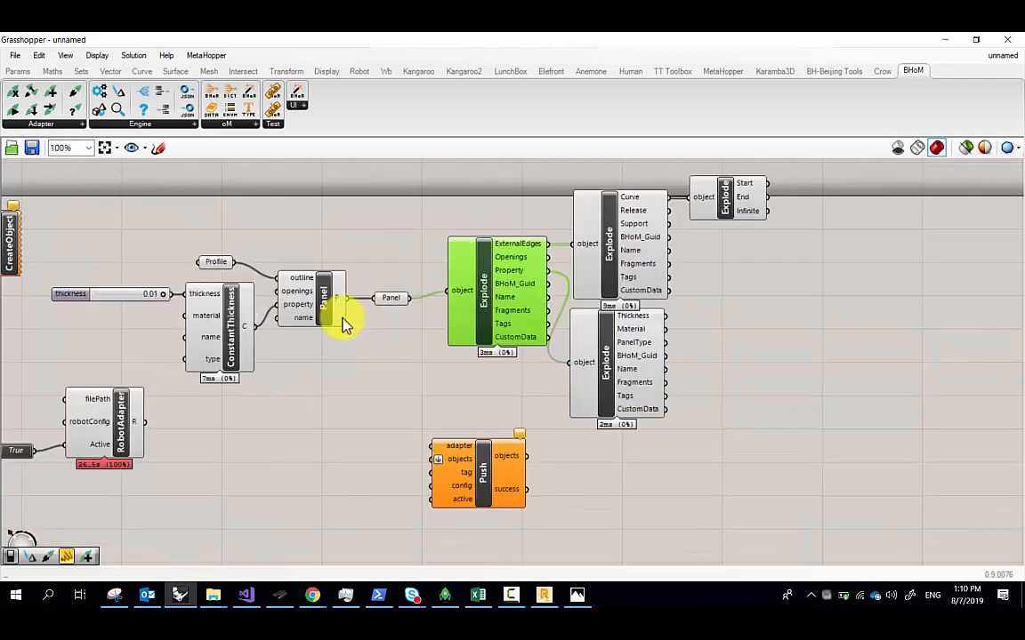
right_drag(229, 380, 325, 365)
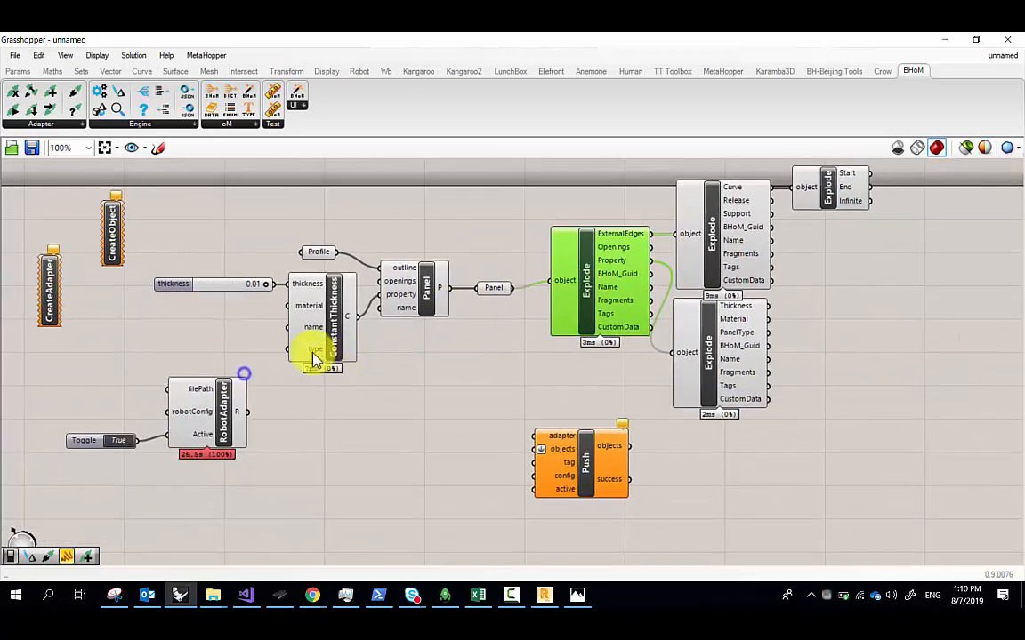
Place a 'panel' search result reading 10mm, resize it, and wire it to ConstantThickness's name input
click(211, 332)
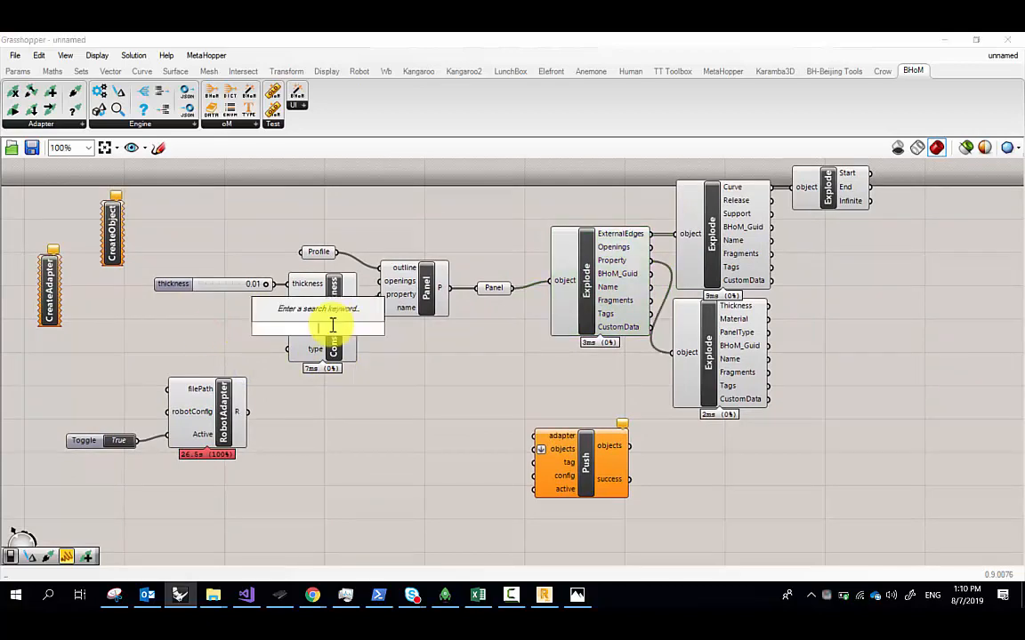
scroll(311, 356, up, 3)
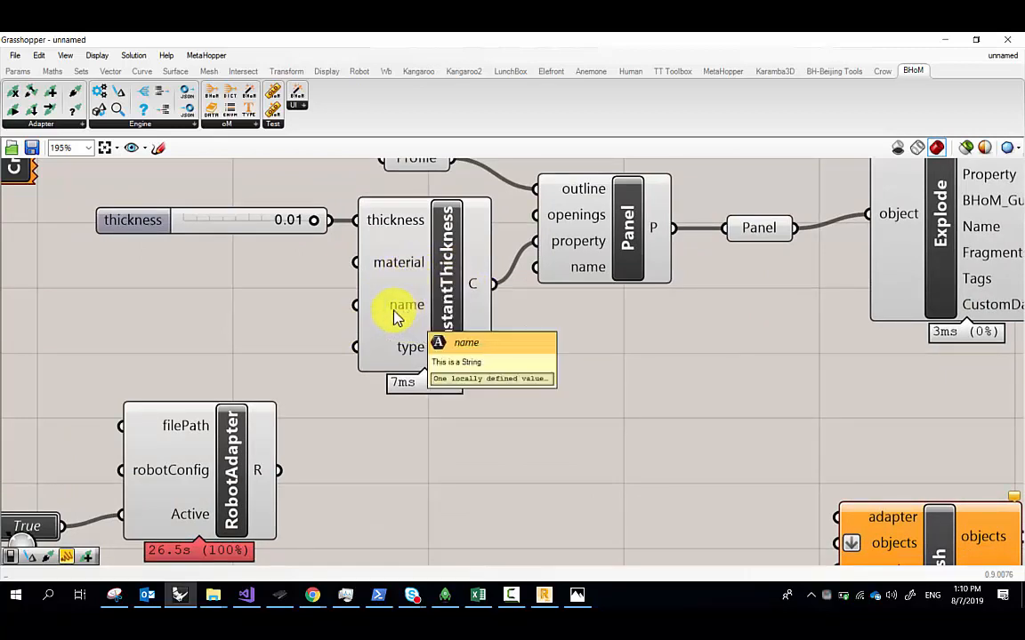
click(207, 320)
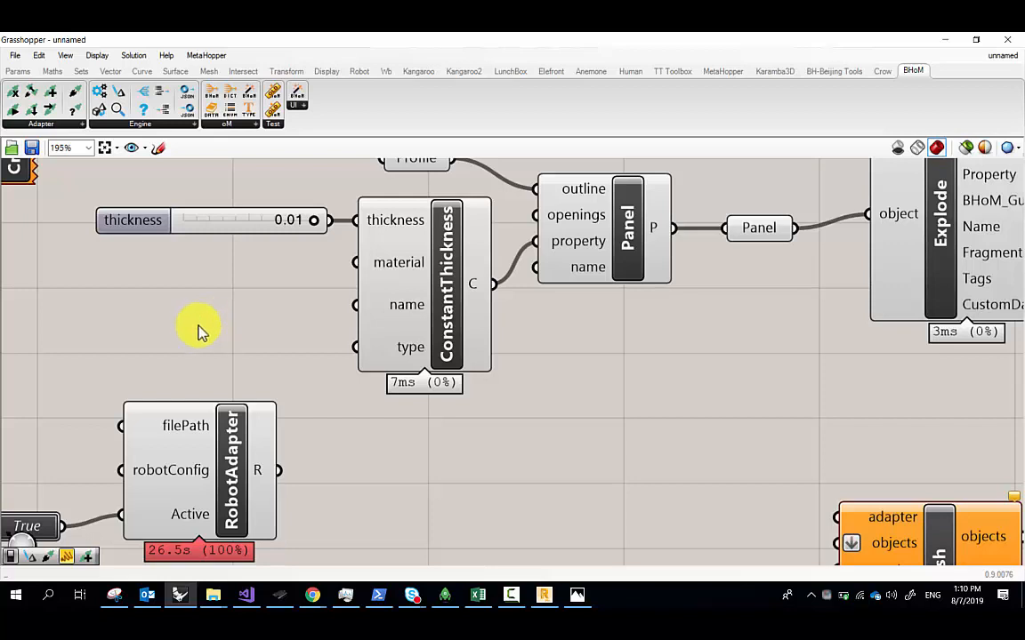
double_click(201, 322)
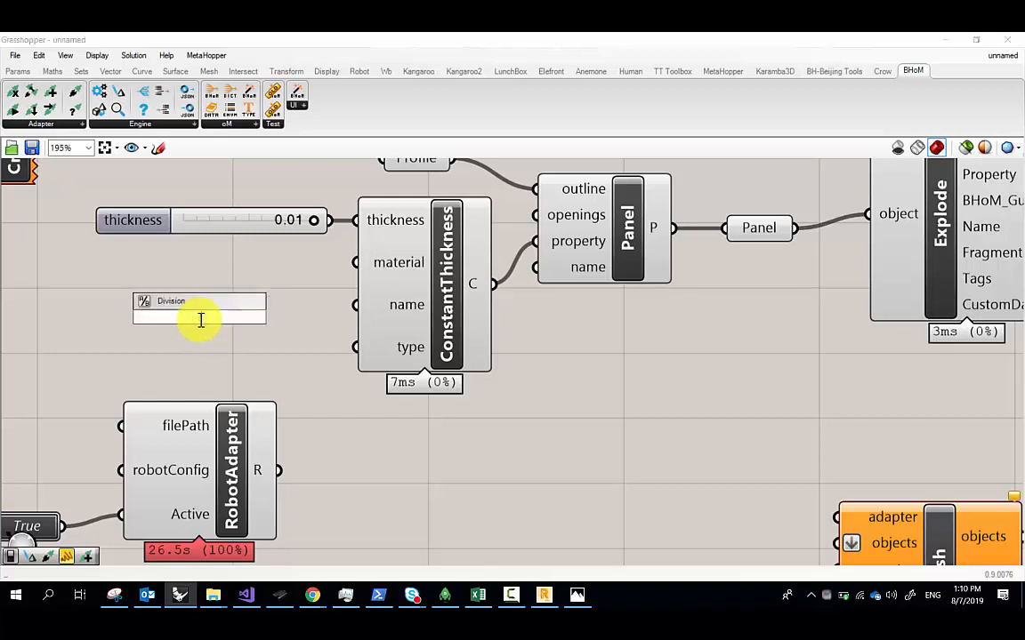
text(panel)
key(Return)
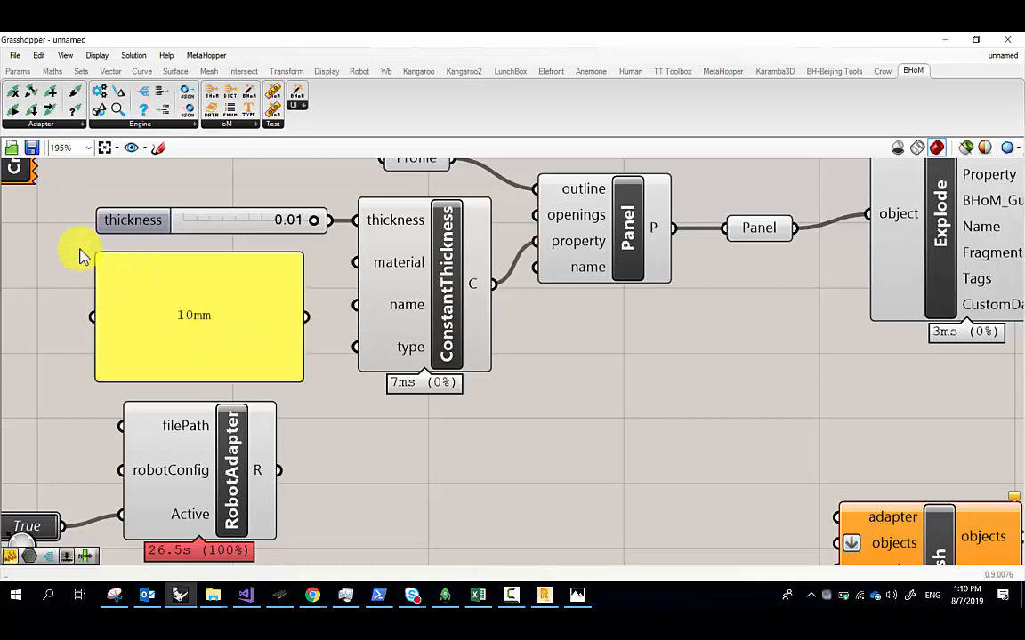
drag(91, 251, 249, 308)
drag(323, 310, 355, 307)
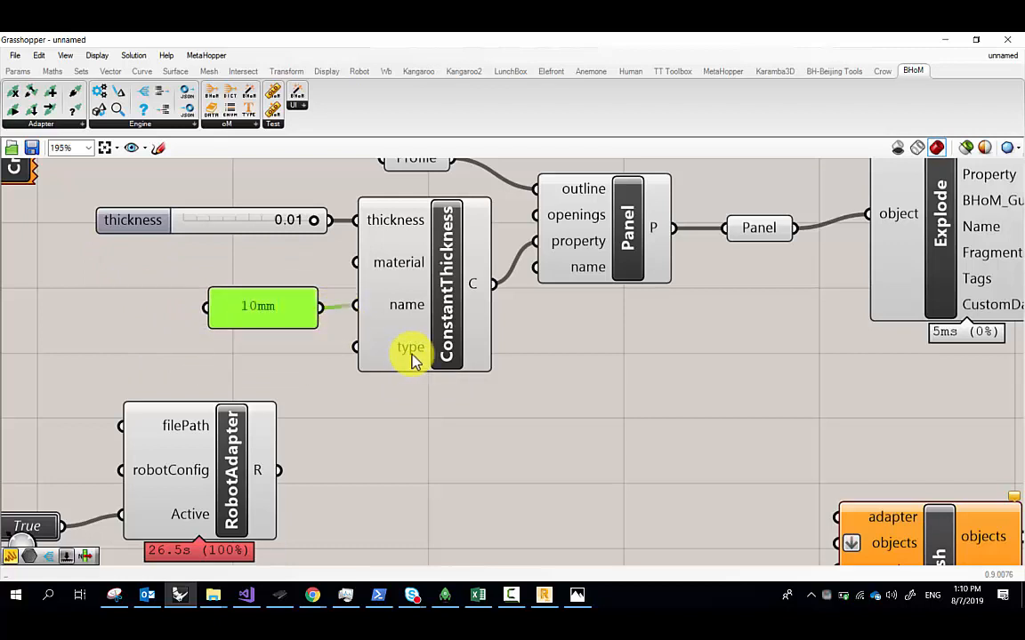
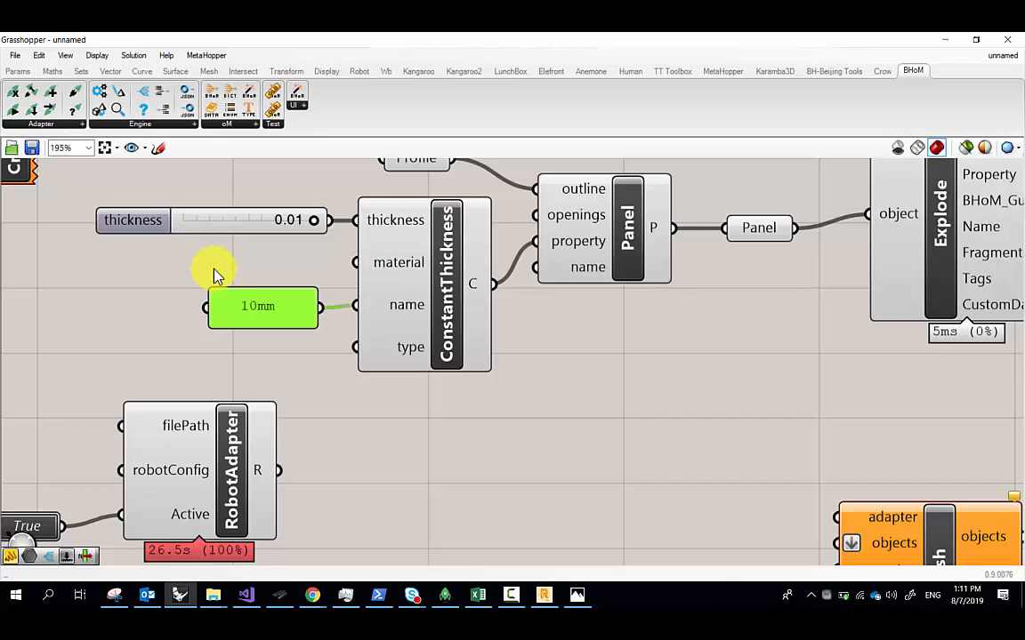
Search the canvas for 'material', then open the BHoM oM object-creation component list
scroll(178, 354, up, 3)
scroll(252, 320, down, 6)
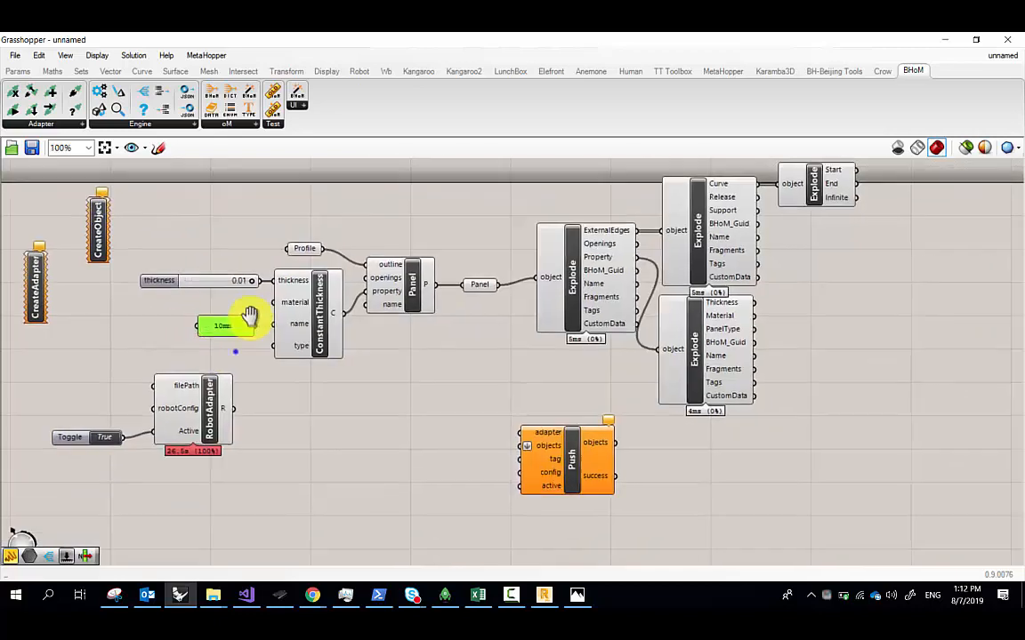
scroll(348, 260, up, 4)
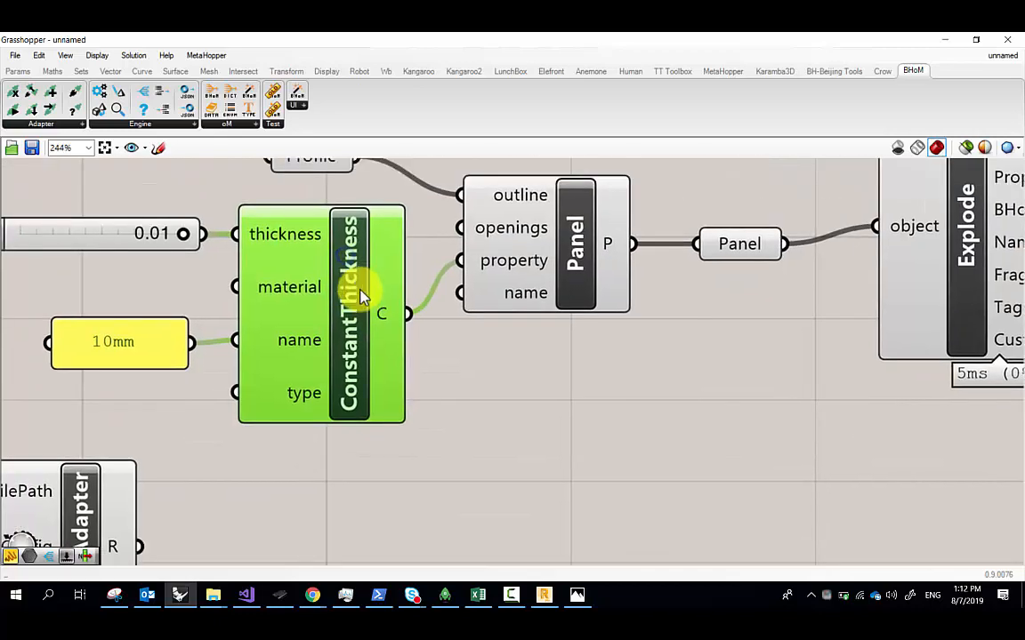
scroll(360, 296, down, 2)
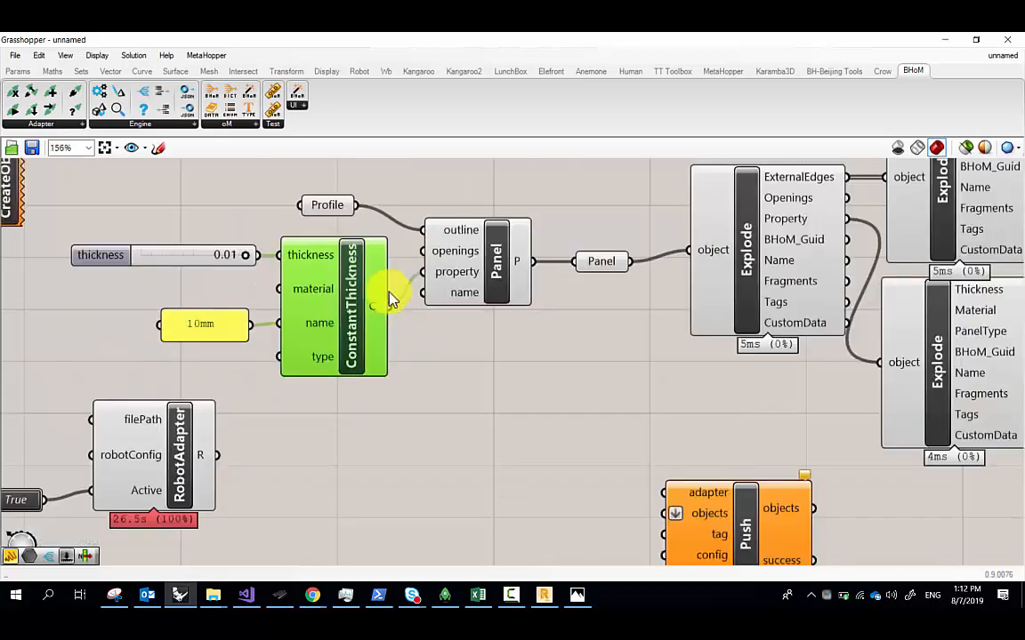
click(492, 254)
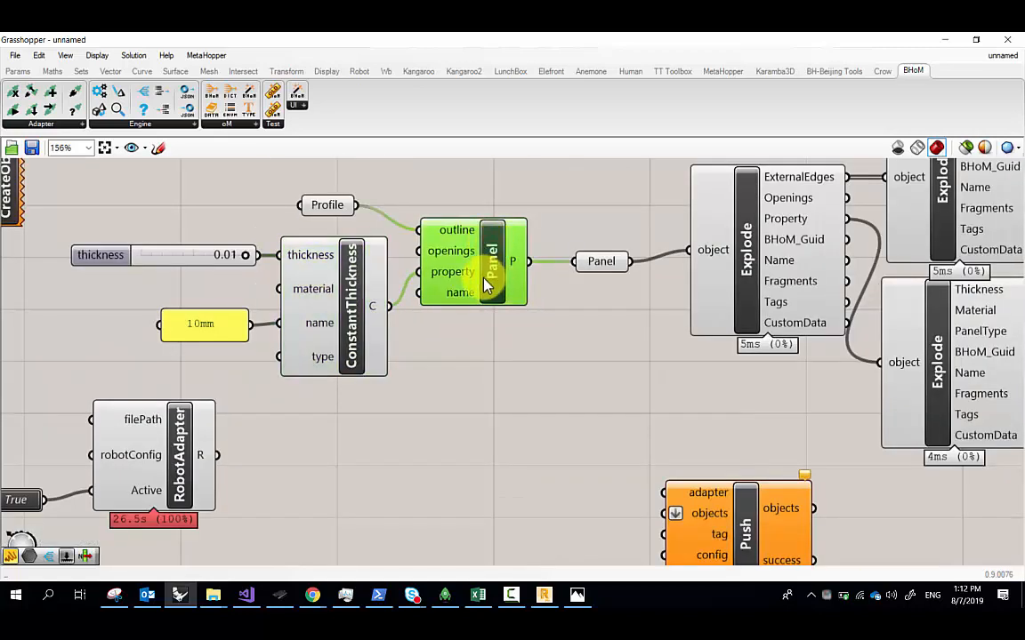
click(460, 342)
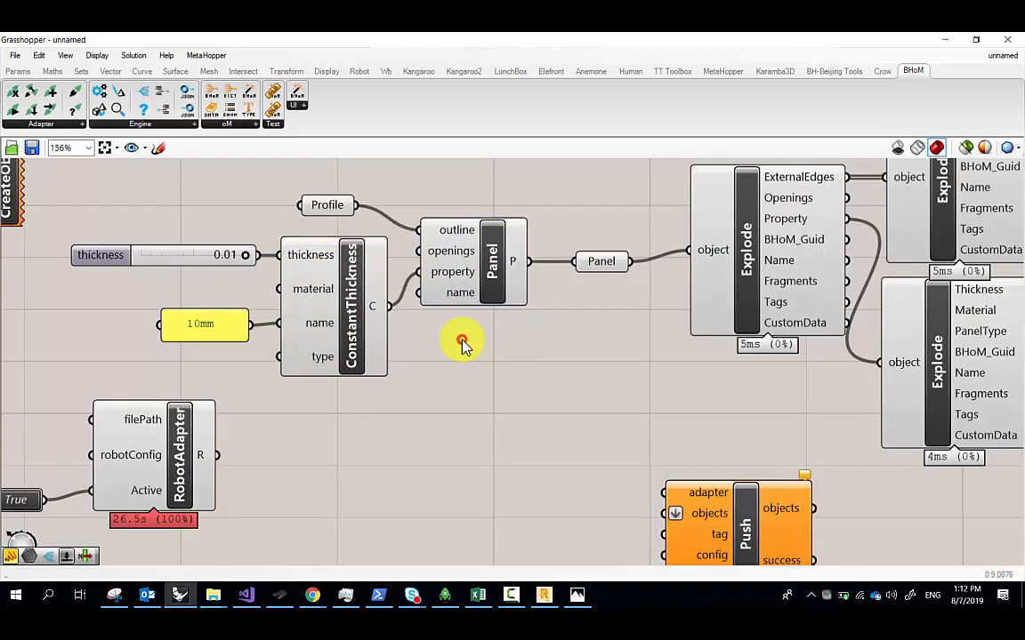
double_click(460, 345)
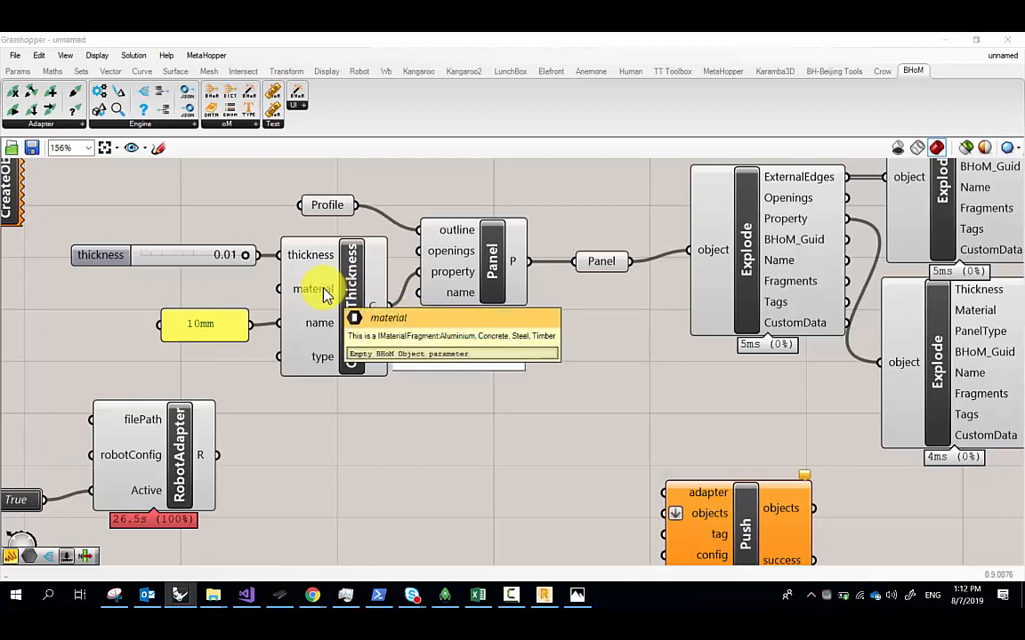
text(ma)
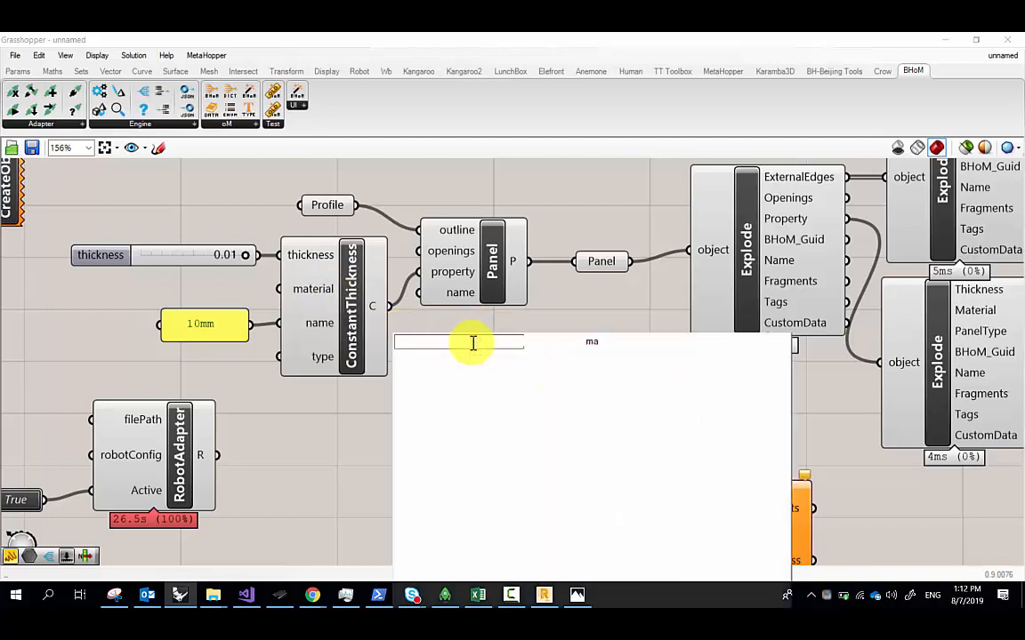
text(terial)
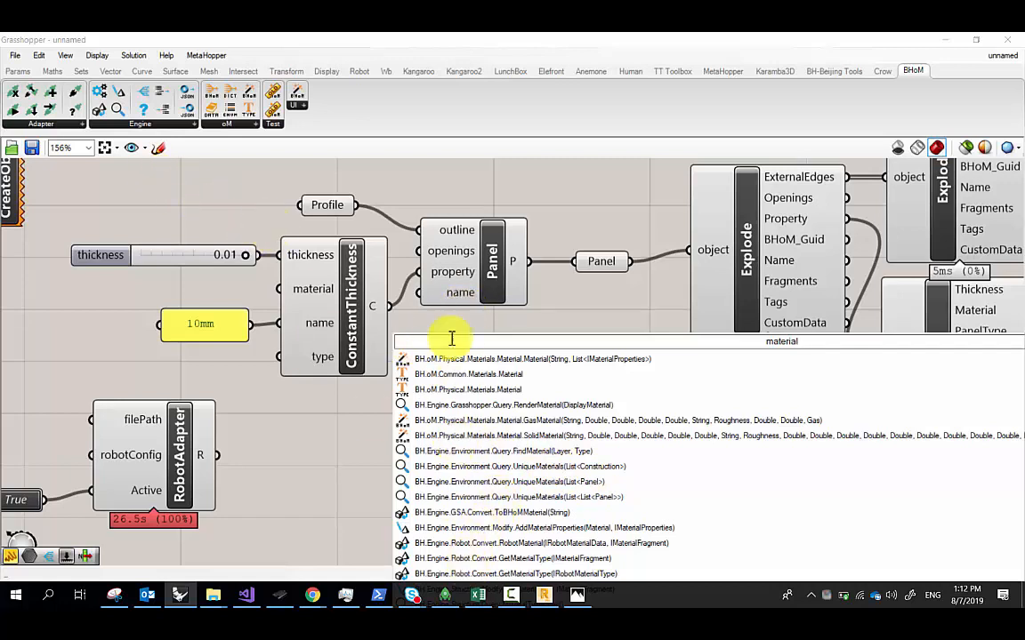
click(238, 125)
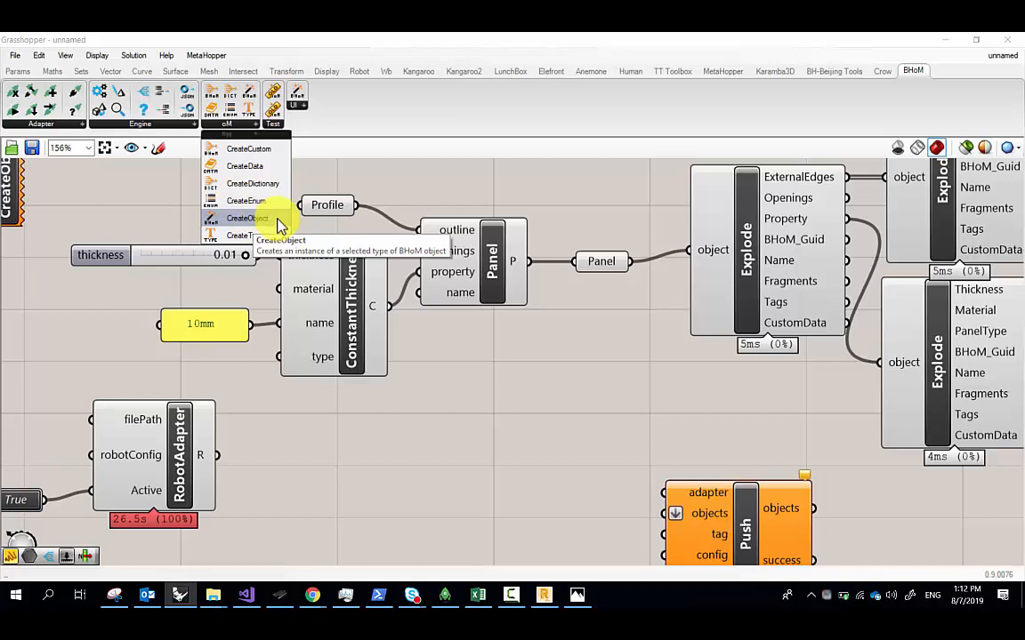
Place a CreateObject component below ConstantThickness and bring up its method menu
click(248, 218)
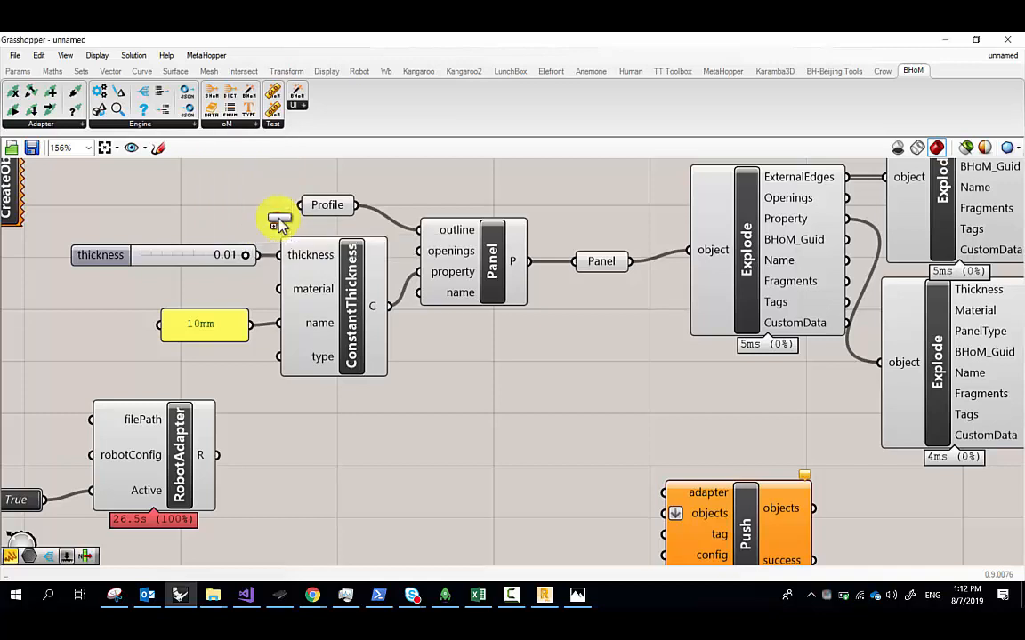
click(367, 442)
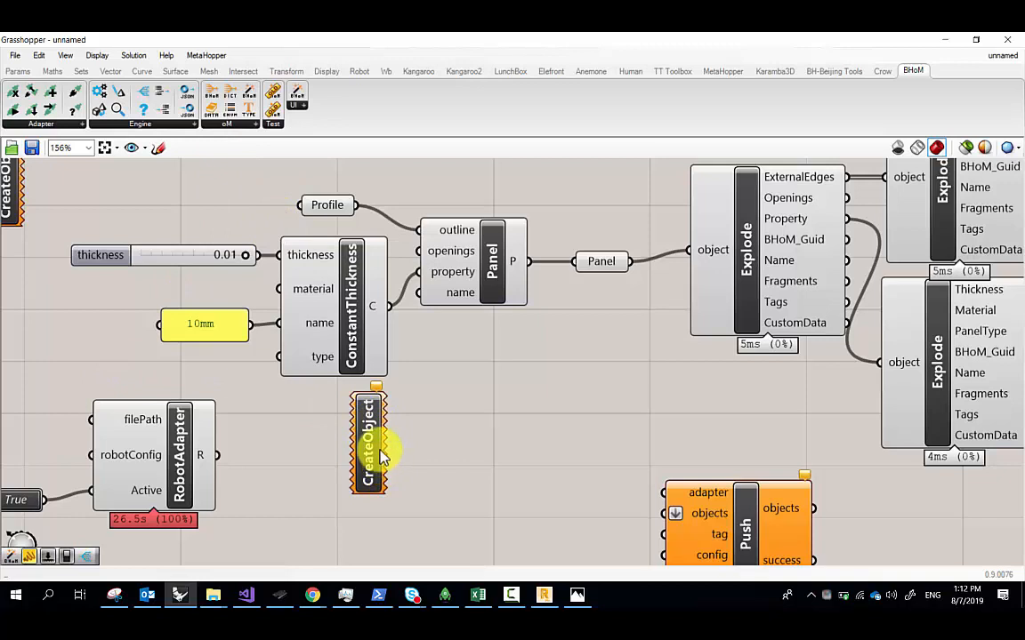
right_click(381, 451)
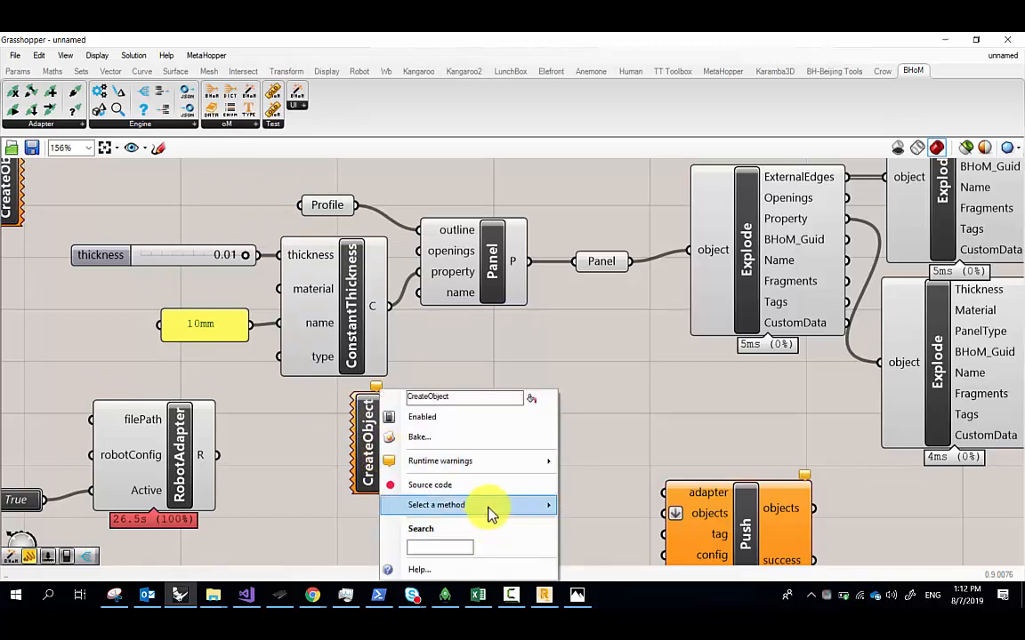
mouse_move(491, 513)
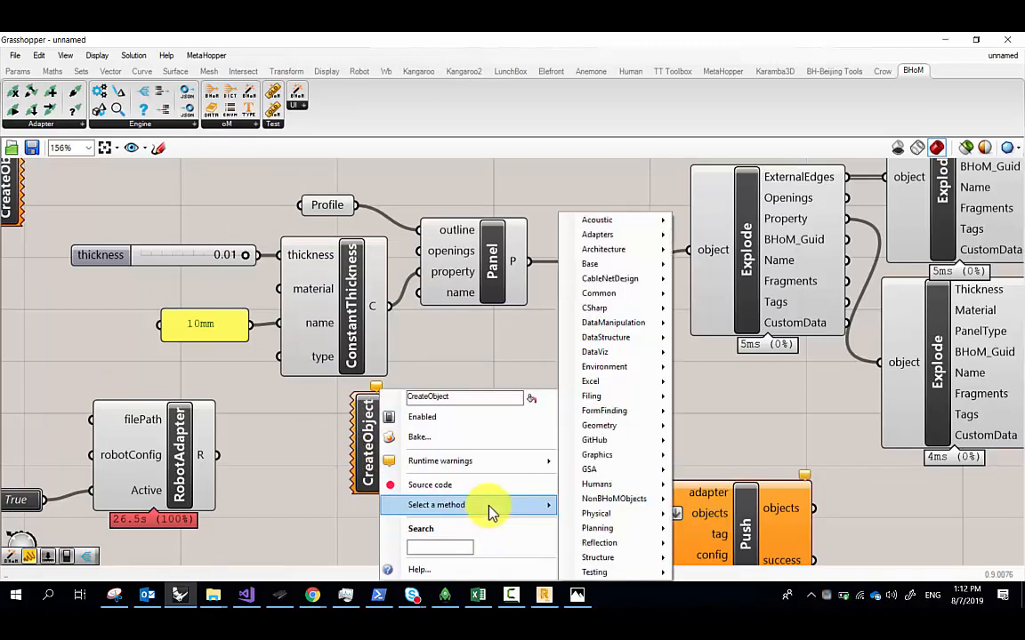
mouse_move(641, 454)
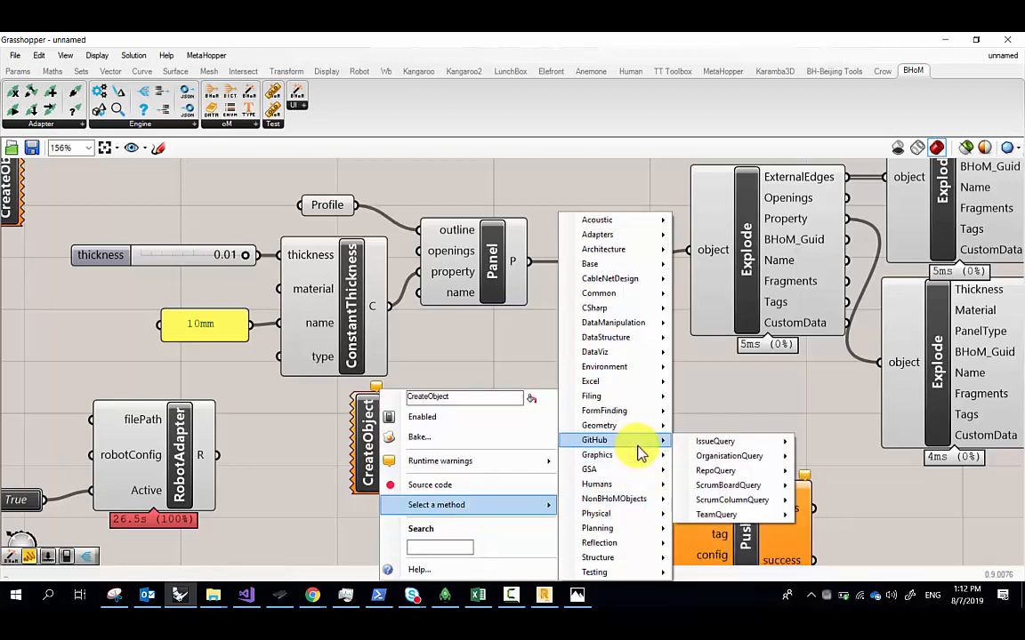
mouse_move(648, 295)
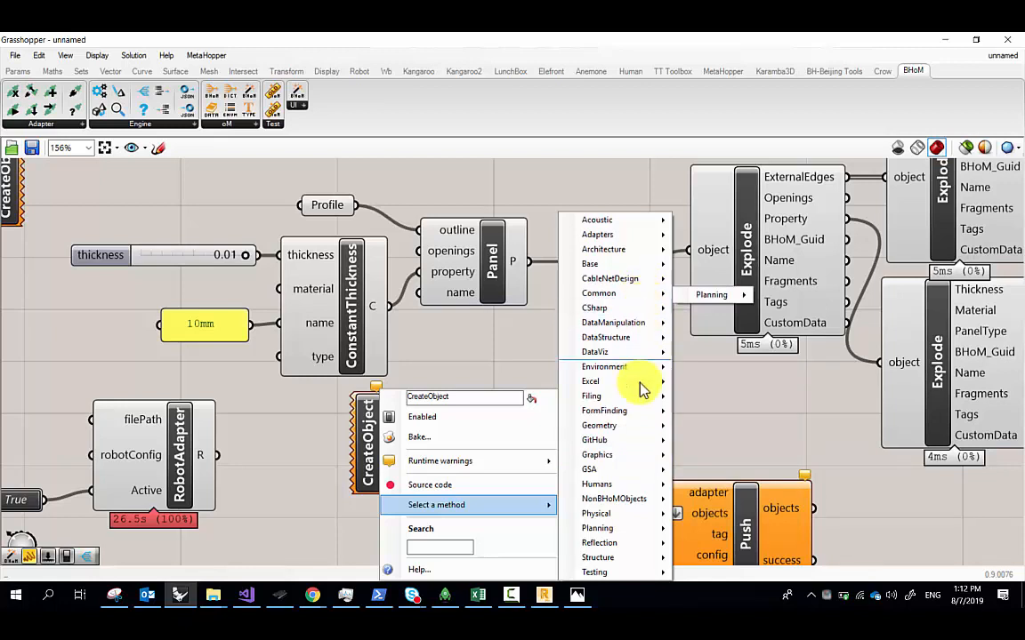
mouse_move(649, 516)
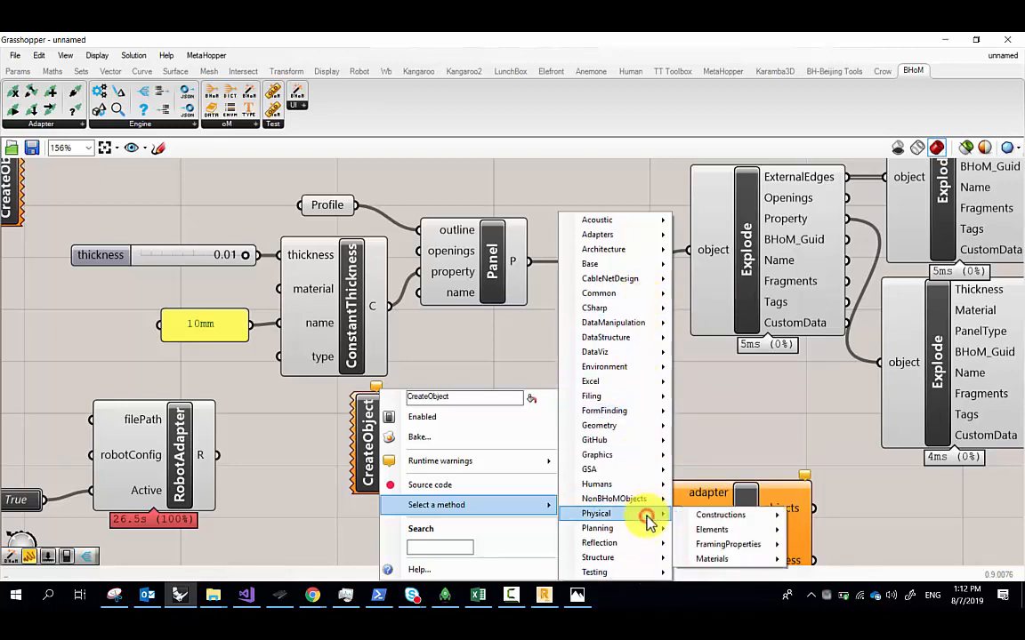
mouse_move(744, 559)
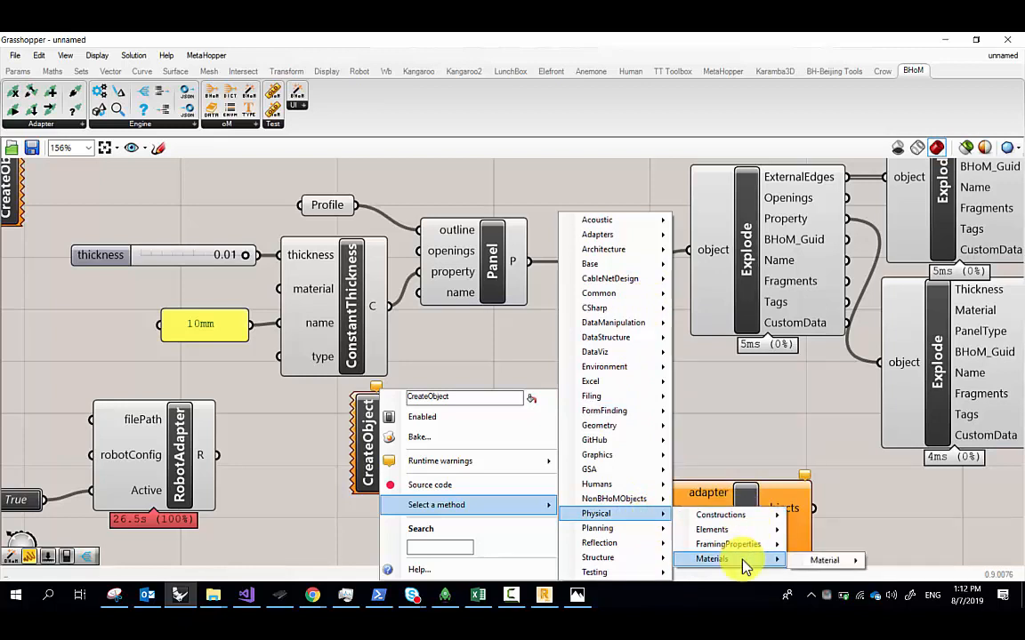
mouse_move(817, 561)
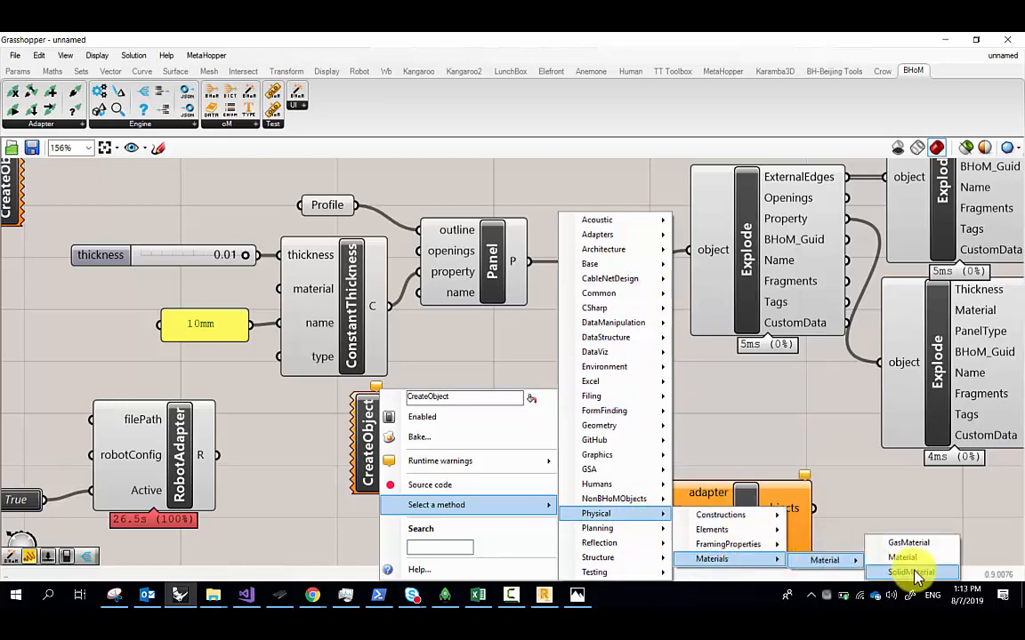
mouse_move(613, 556)
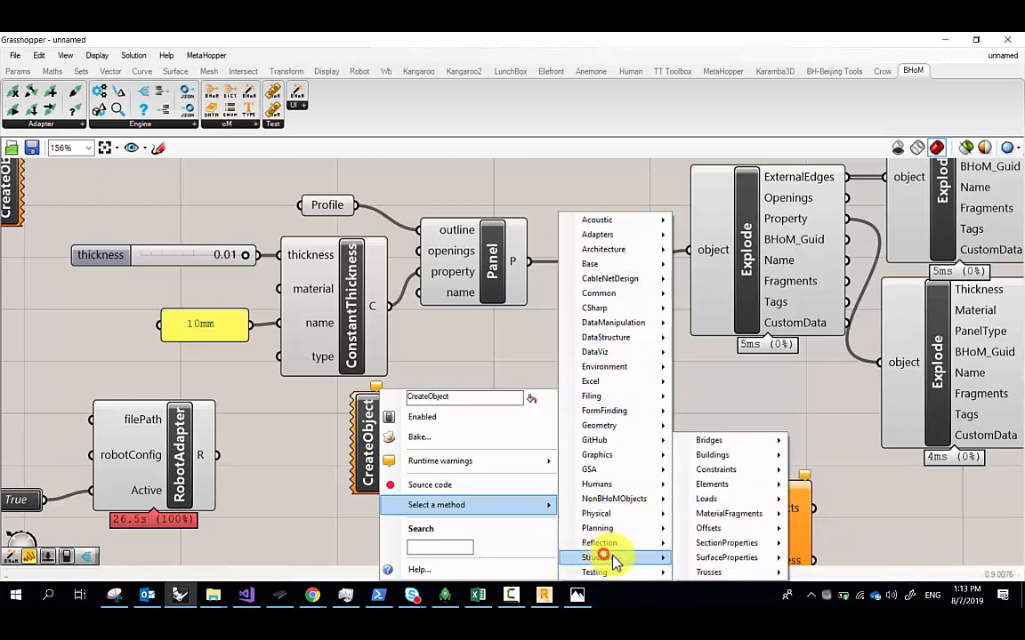
Set CreateObject's method to Structure > MaterialFragments > Steel
click(735, 515)
mouse_move(827, 519)
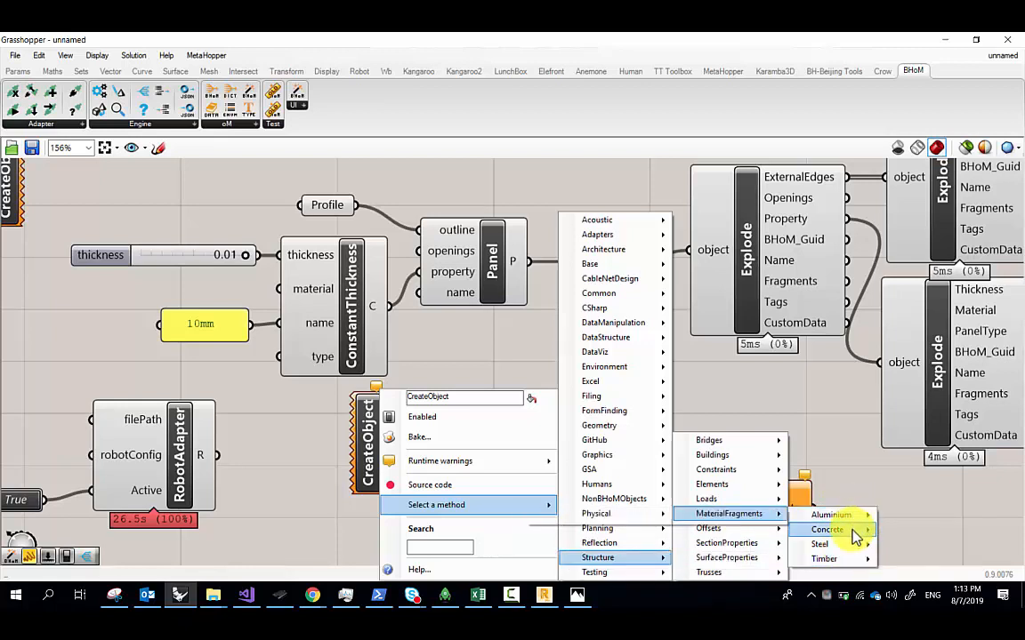
mouse_move(848, 565)
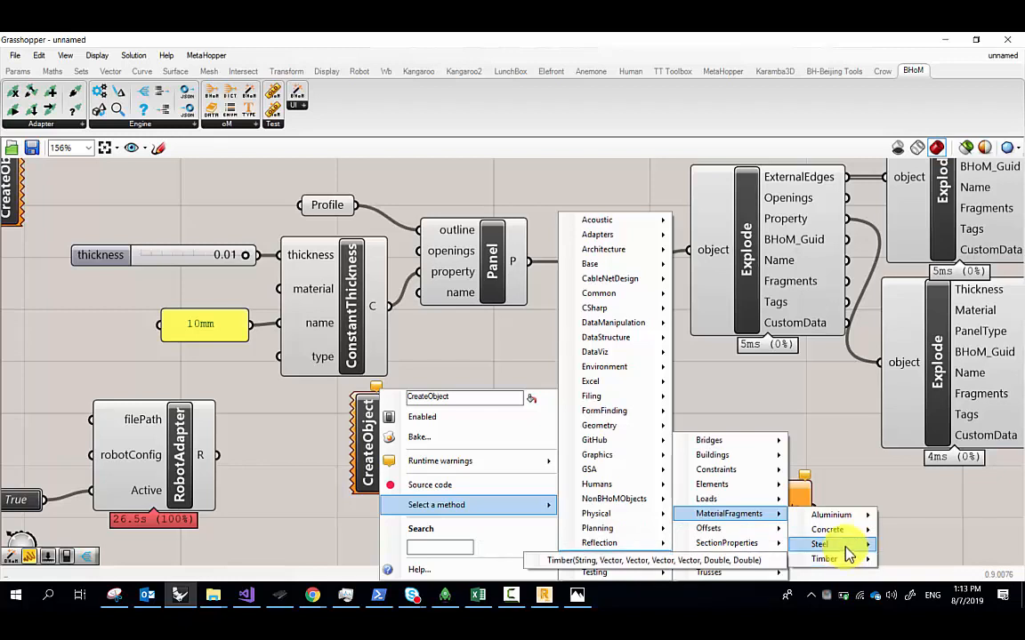
mouse_move(820, 546)
click(751, 549)
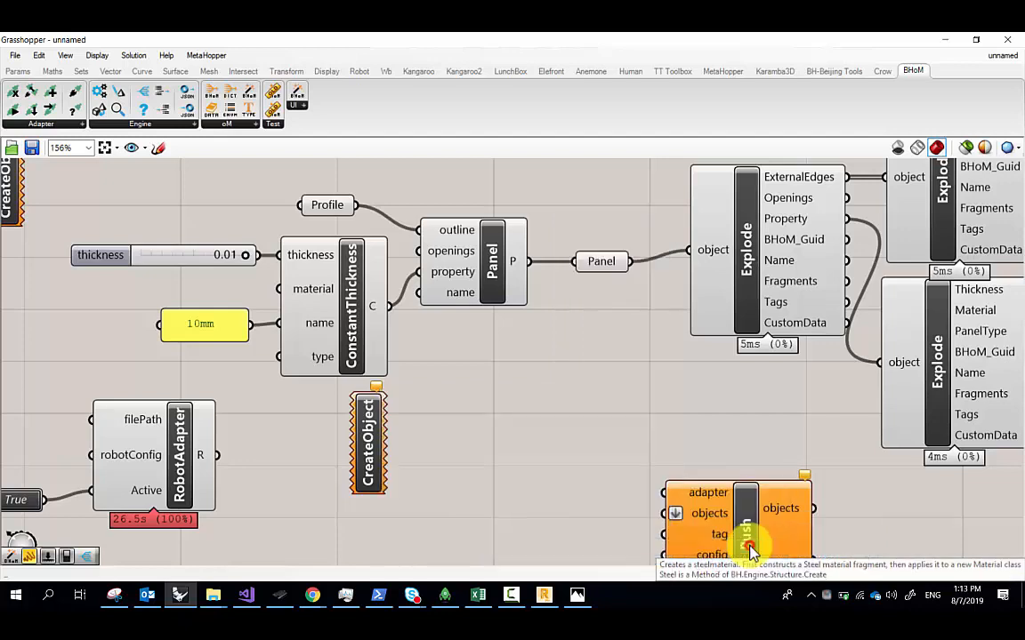
Move the Steel component beside ConstantThickness and shift Toggle and RobotAdapter aside
drag(418, 442, 436, 469)
scroll(513, 427, down, 2)
scroll(271, 460, up, 1)
drag(283, 524, 170, 424)
drag(267, 453, 402, 288)
scroll(312, 478, down, 3)
scroll(346, 431, up, 3)
drag(417, 505, 186, 406)
right_drag(177, 442, 269, 467)
scroll(258, 472, up, 2)
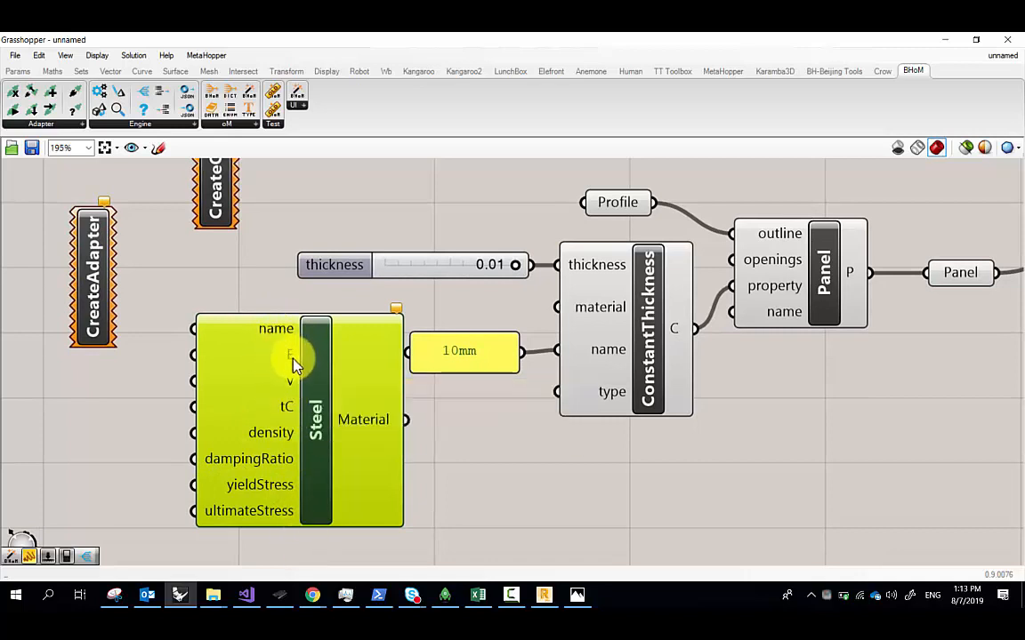
mouse_move(292, 408)
Delete the unused CreateAdapter and CreateObject components
right_drag(180, 360, 312, 430)
click(365, 359)
drag(187, 227, 347, 317)
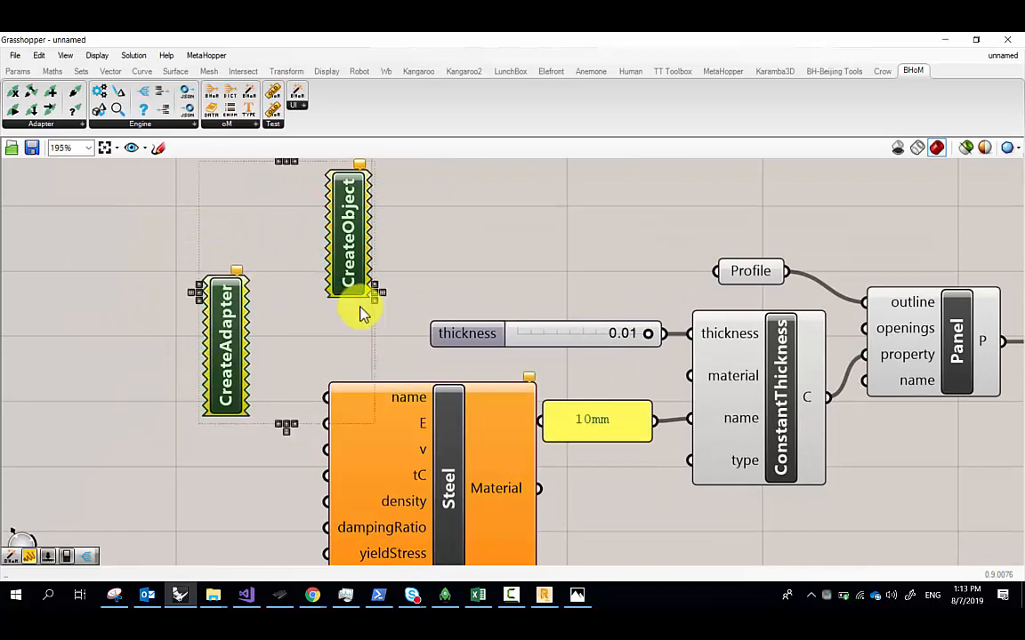
key(Delete)
scroll(393, 425, down, 2)
scroll(411, 435, up, 2)
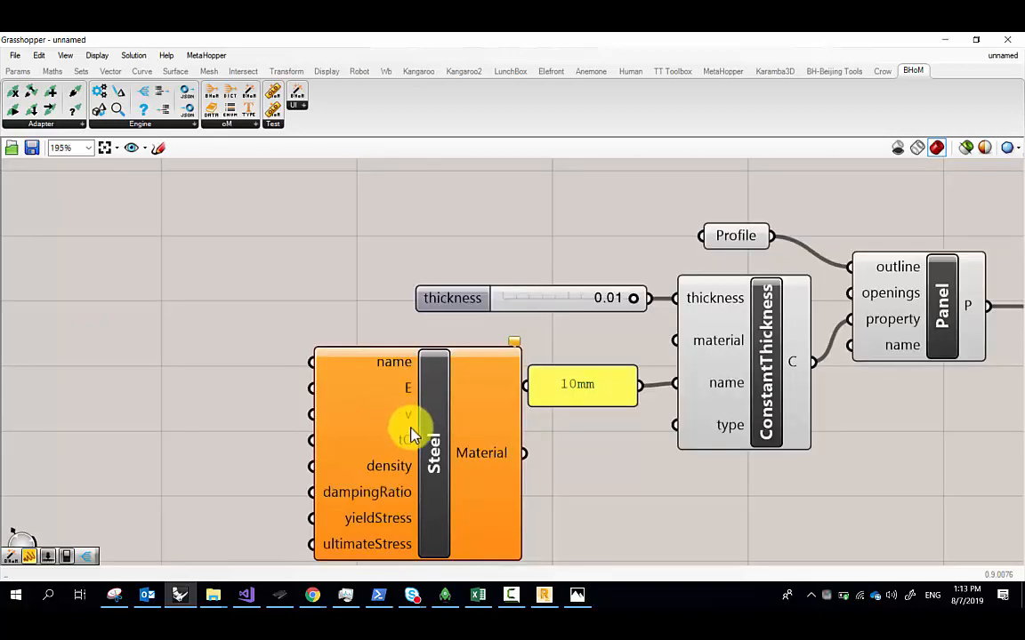
mouse_move(404, 455)
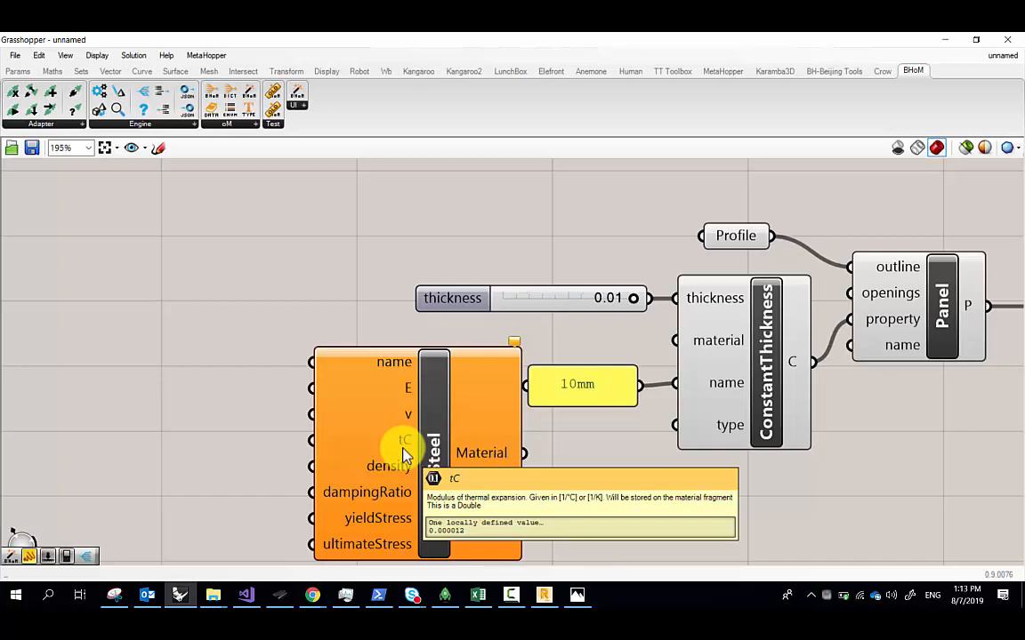
Add a text panel reading Glass and wire it into the Steel component's name input
double_click(236, 361)
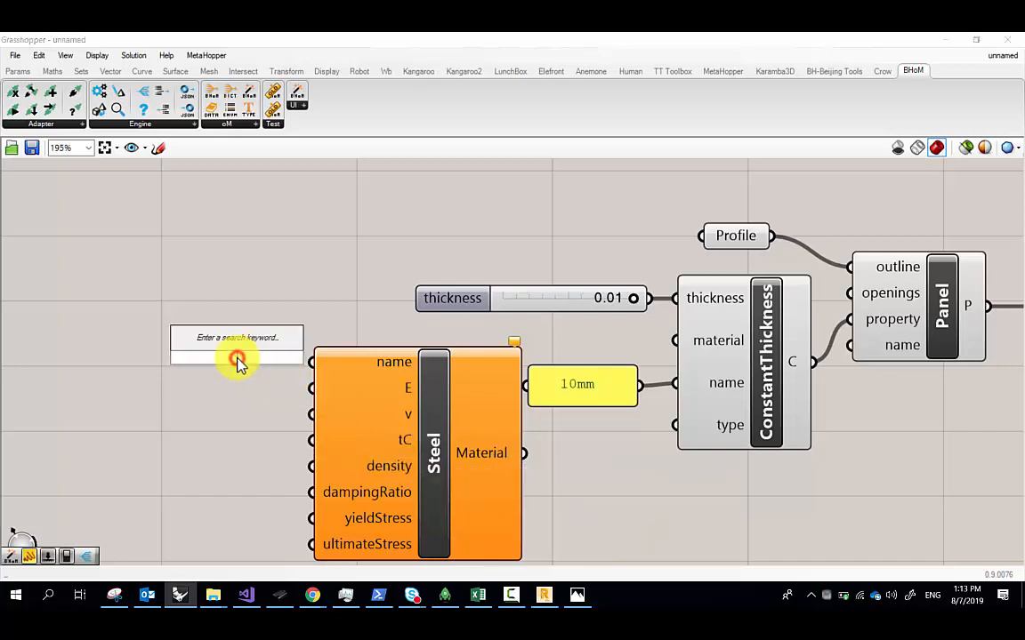
text(//Glass)
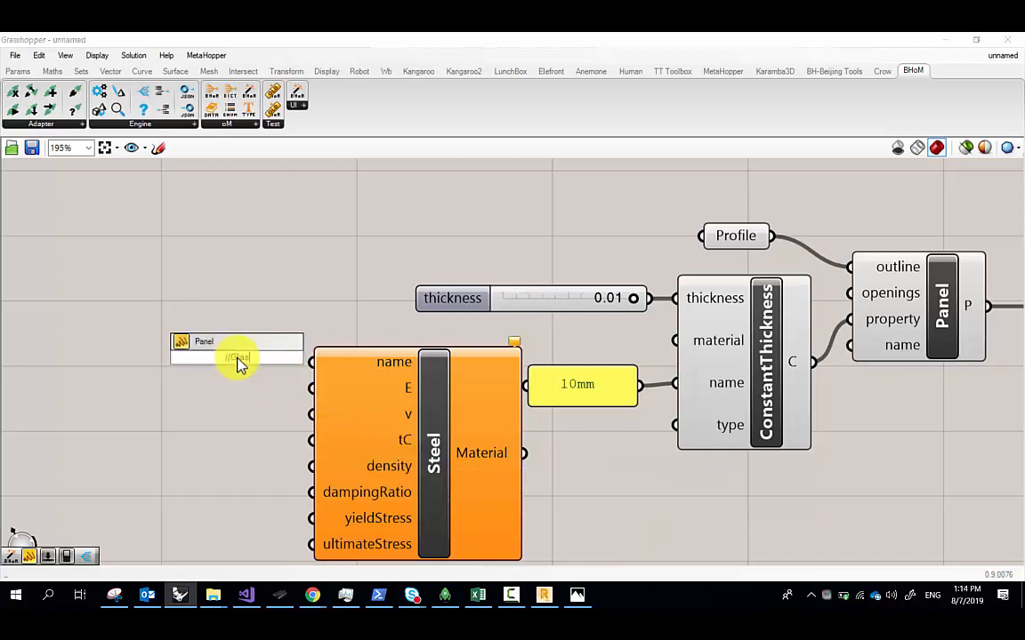
key(Return)
drag(251, 358, 211, 312)
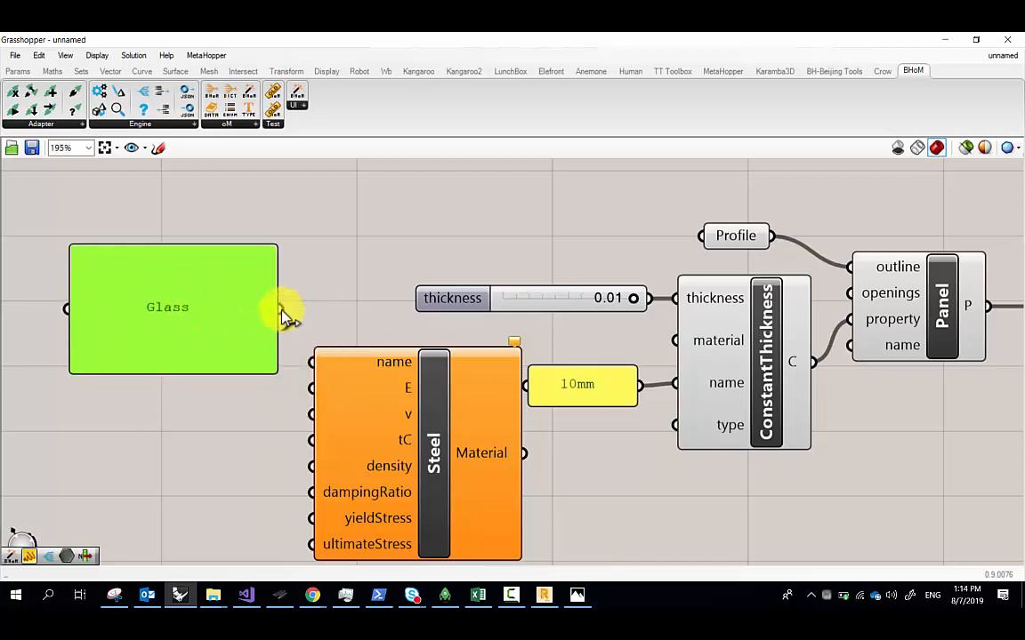
drag(282, 309, 311, 362)
double_click(169, 397)
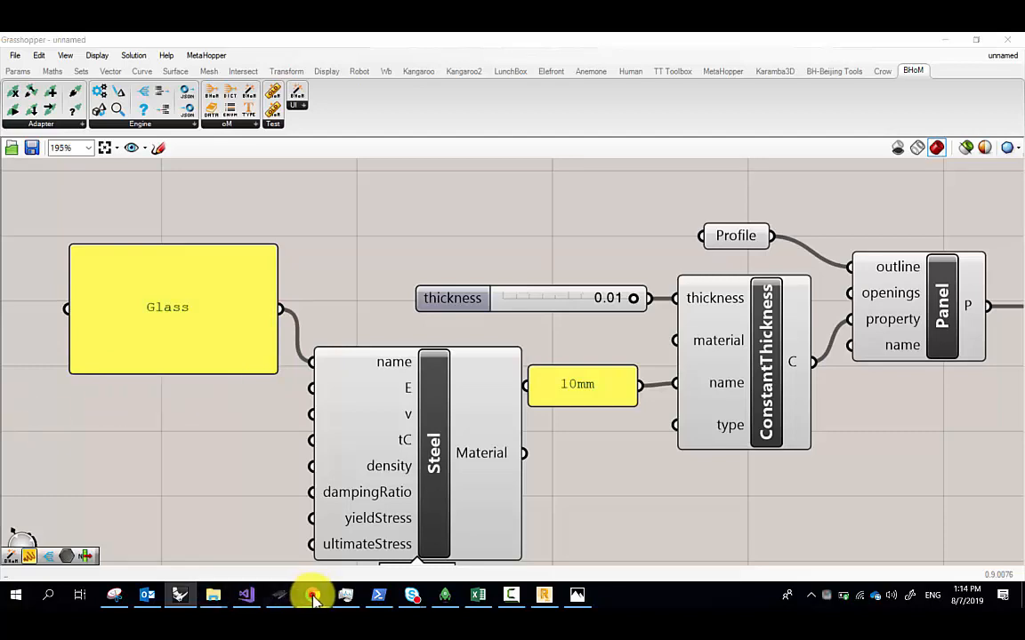
mouse_move(313, 598)
click(418, 533)
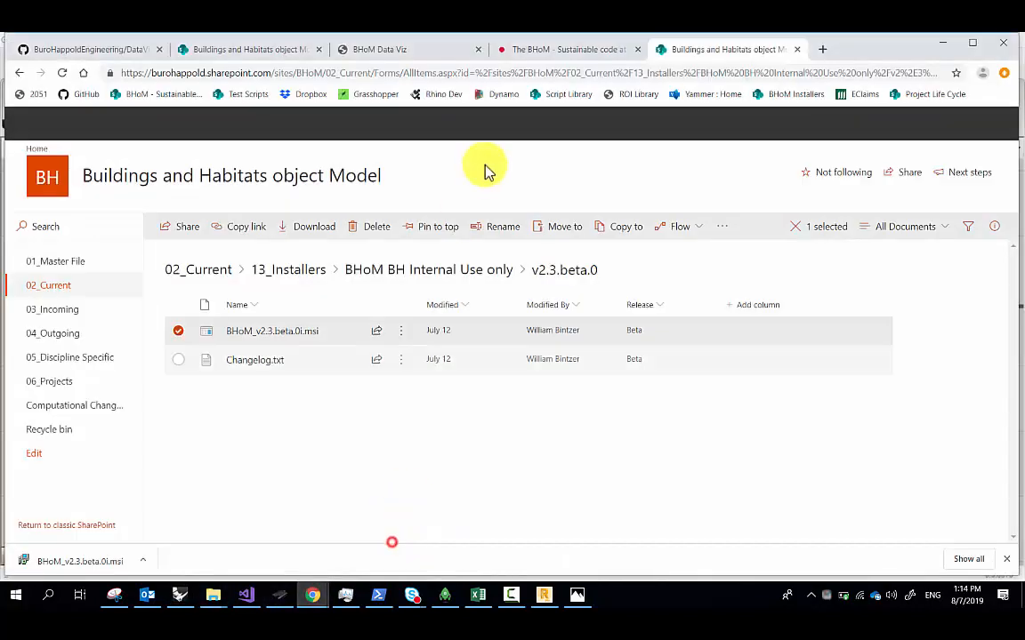
Google 'youngs modulus of glass in PA' and note the 72 GPa result
click(823, 51)
text(young)
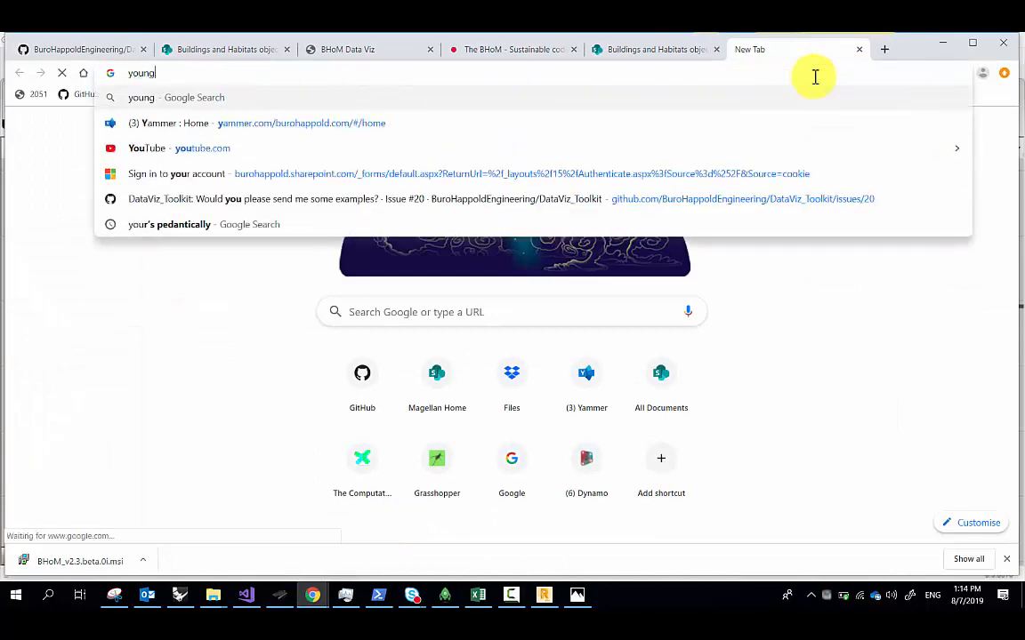
text(s modulus of )
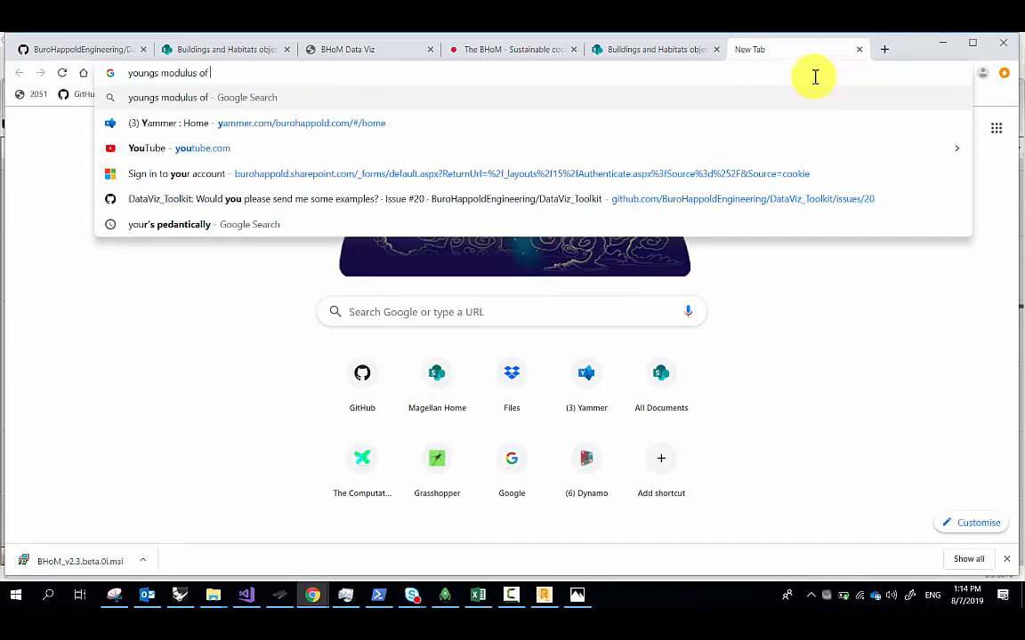
text(glass in PA)
key(Return)
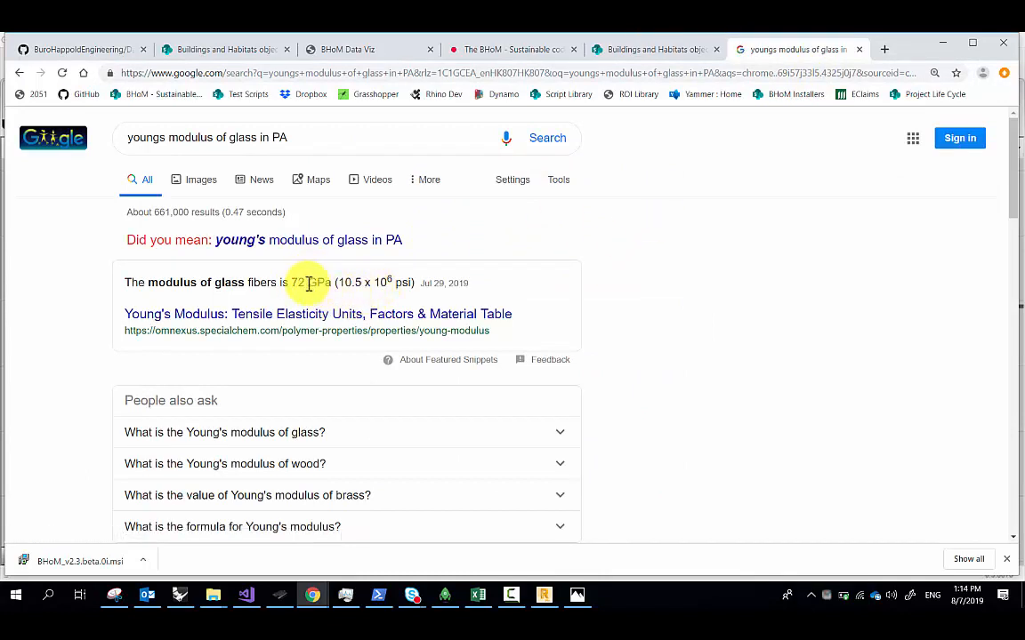
double_click(297, 283)
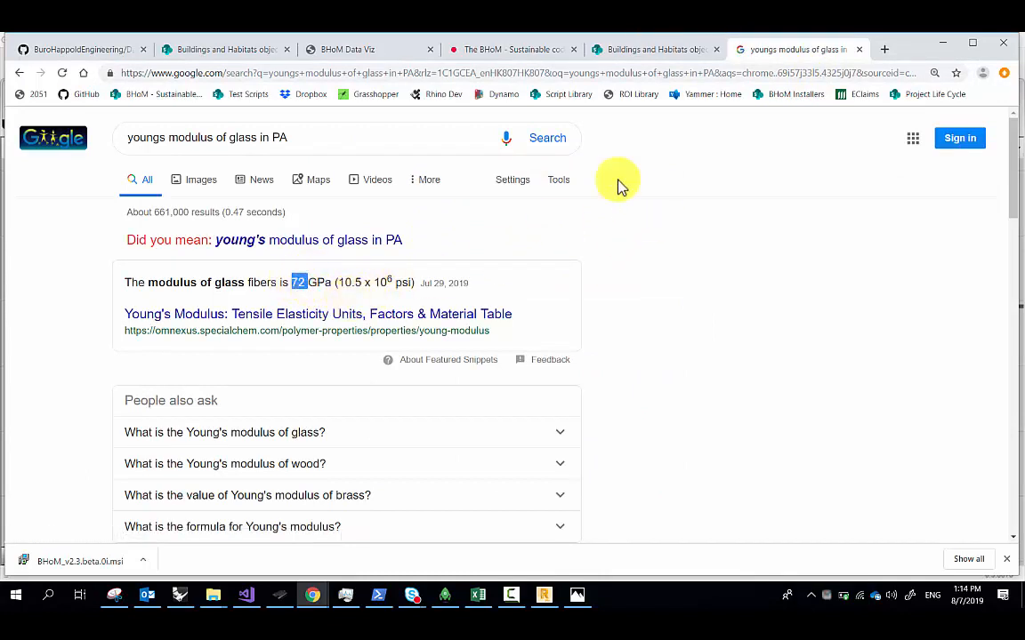
click(942, 41)
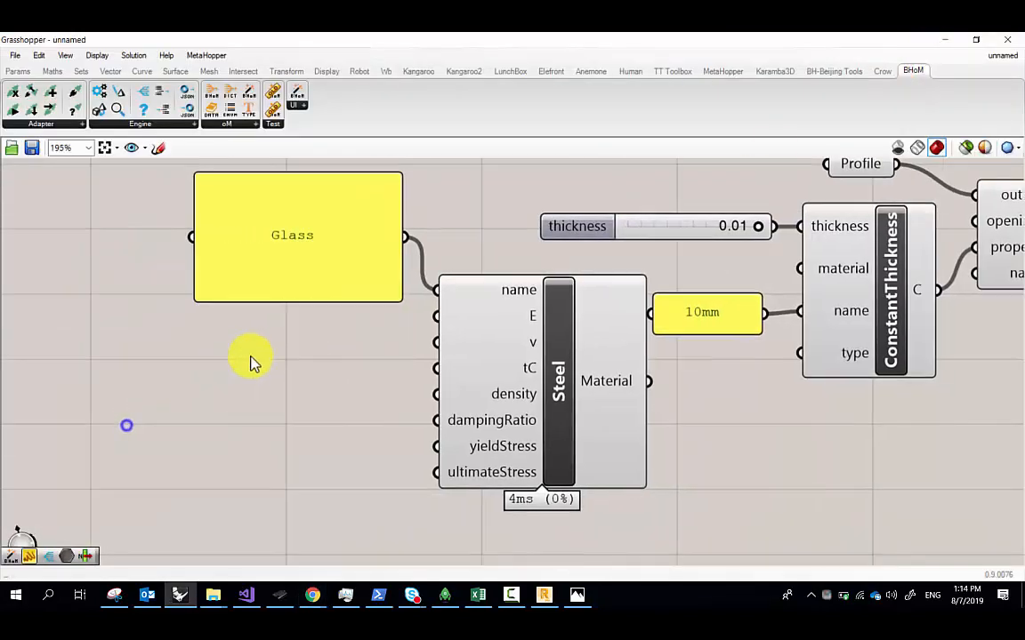
double_click(252, 349)
text(//)
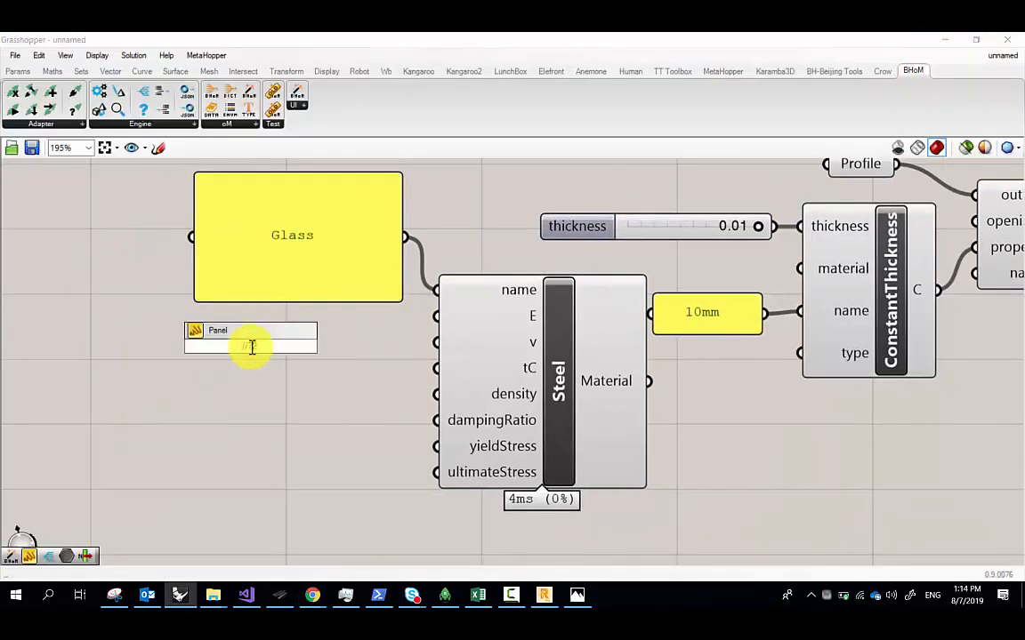
text(72.000000000)
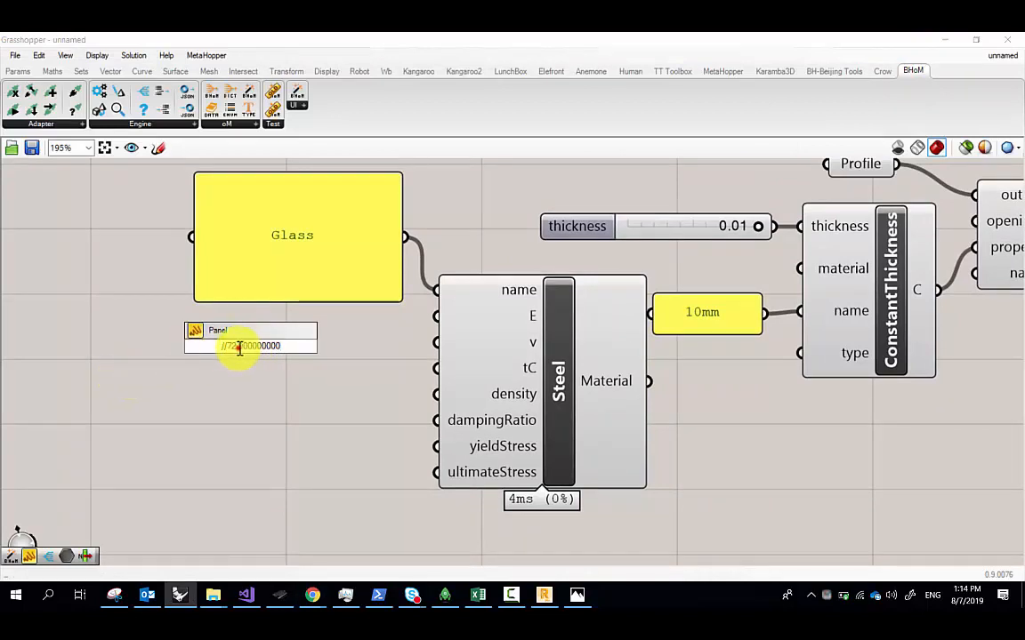
click(238, 349)
key(Delete)
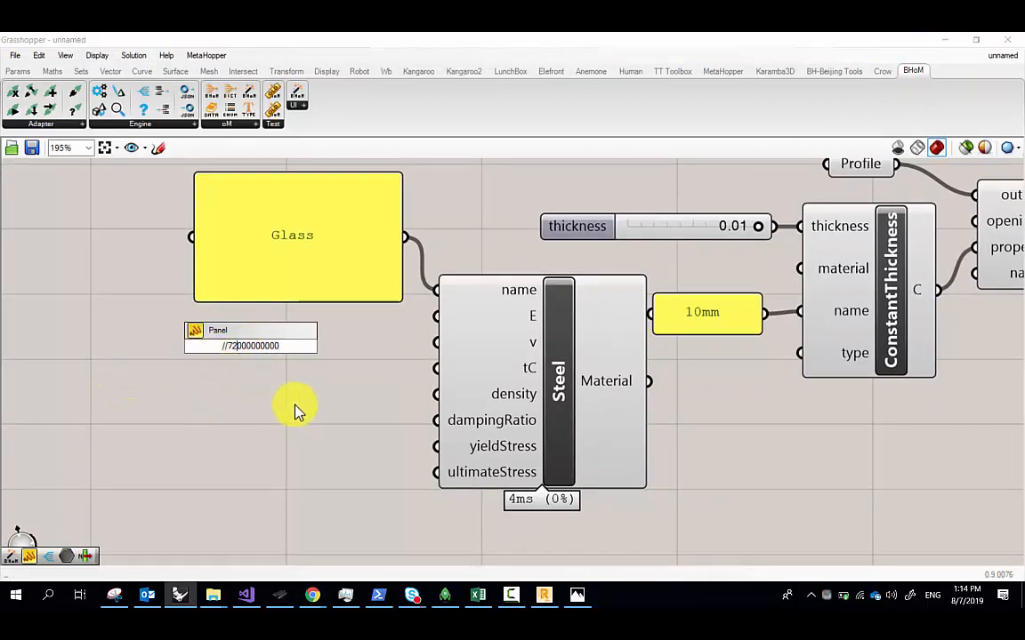
key(Return)
drag(322, 391, 436, 315)
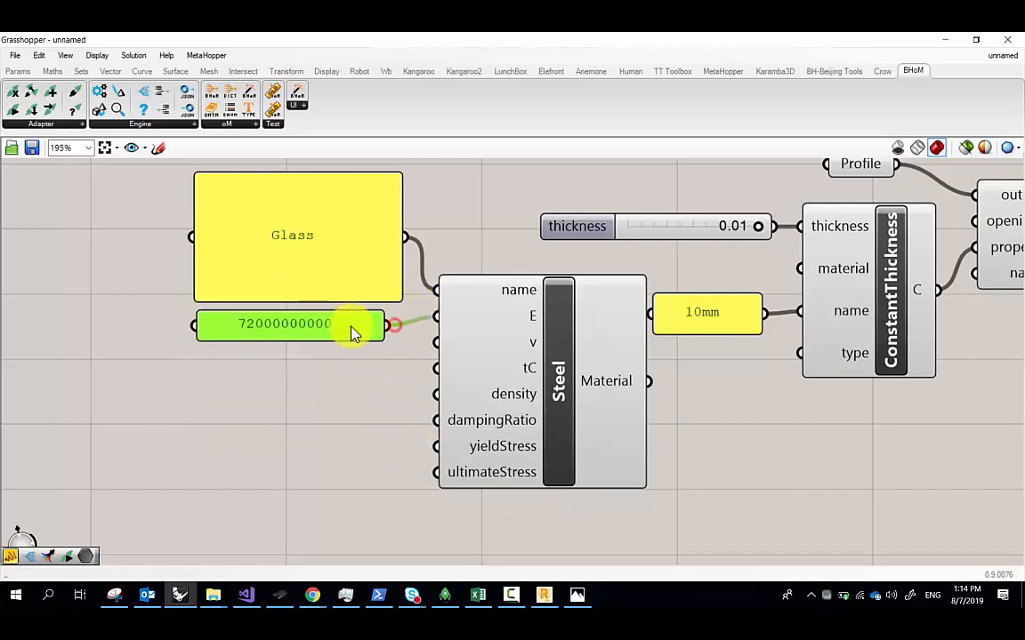
drag(352, 331, 352, 322)
right_drag(384, 389, 277, 366)
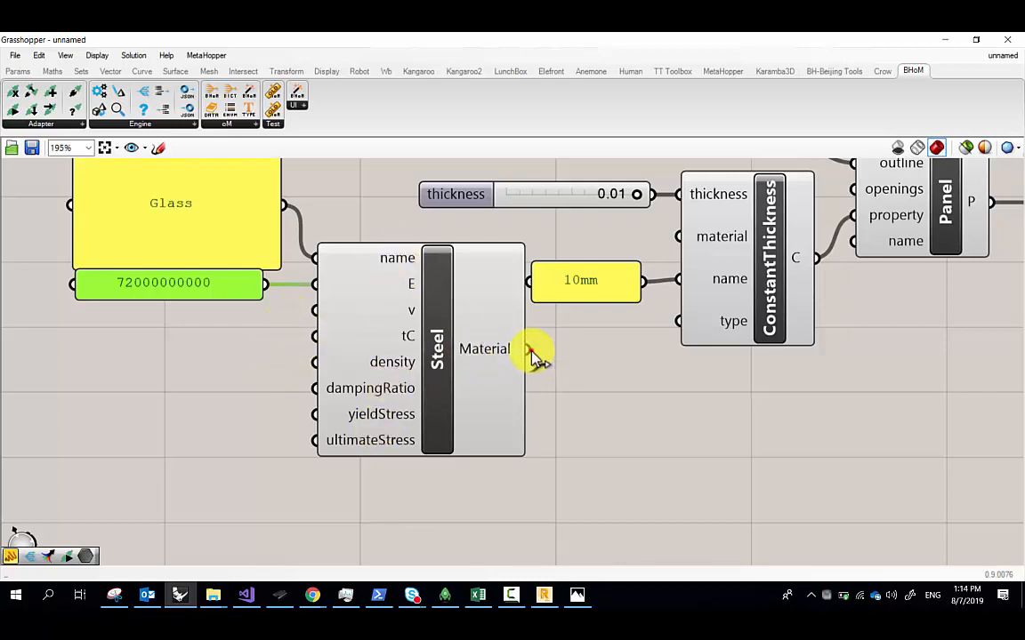
Connect Steel's Material output to ConstantThickness's material input, shrinking the Glass panel
drag(529, 350, 551, 254)
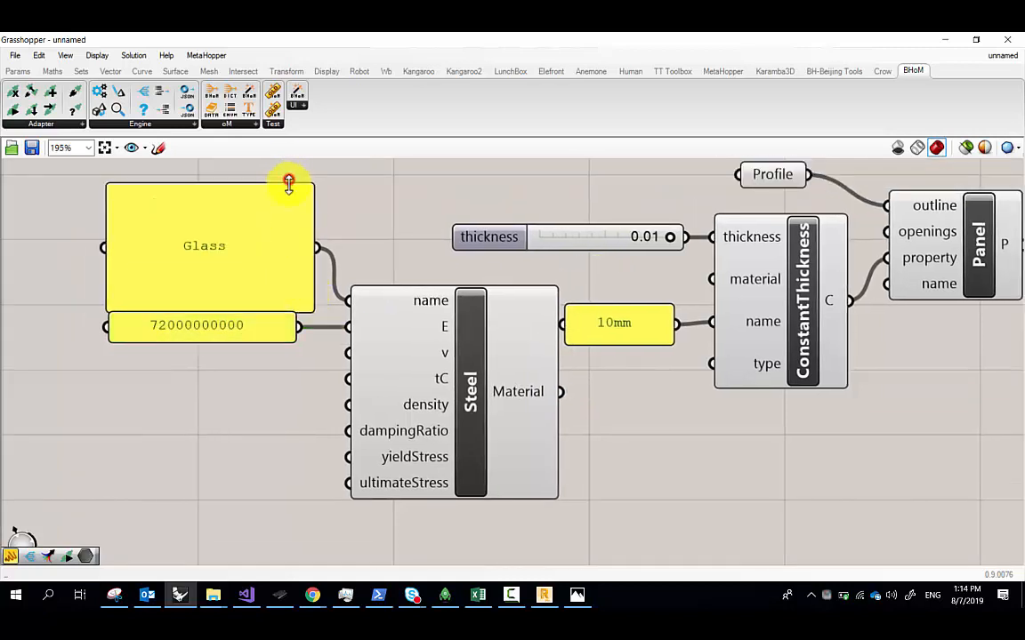
drag(287, 181, 284, 292)
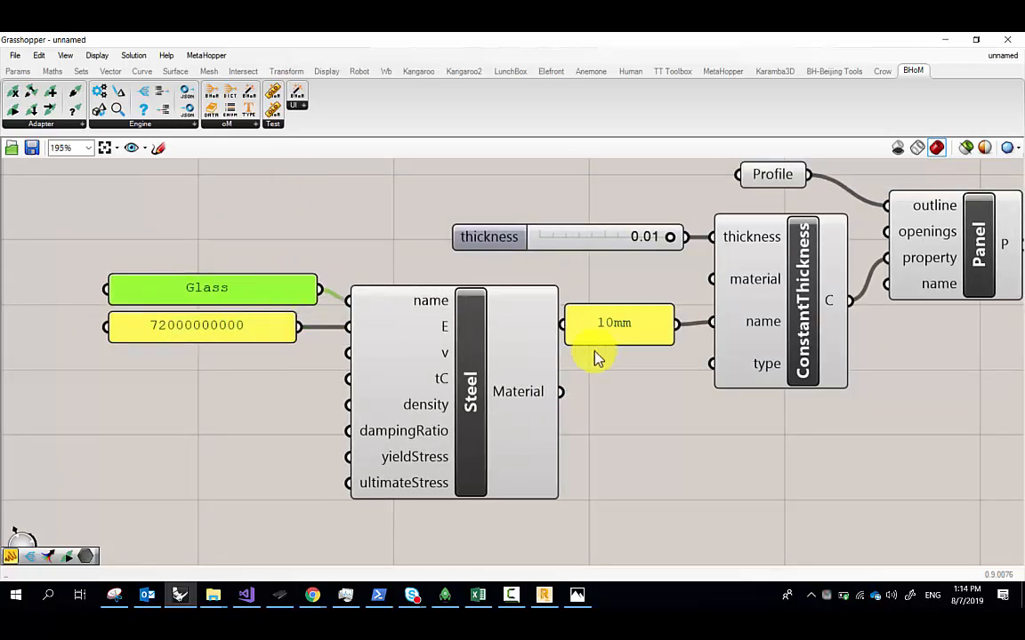
drag(560, 391, 710, 281)
scroll(664, 294, down, 5)
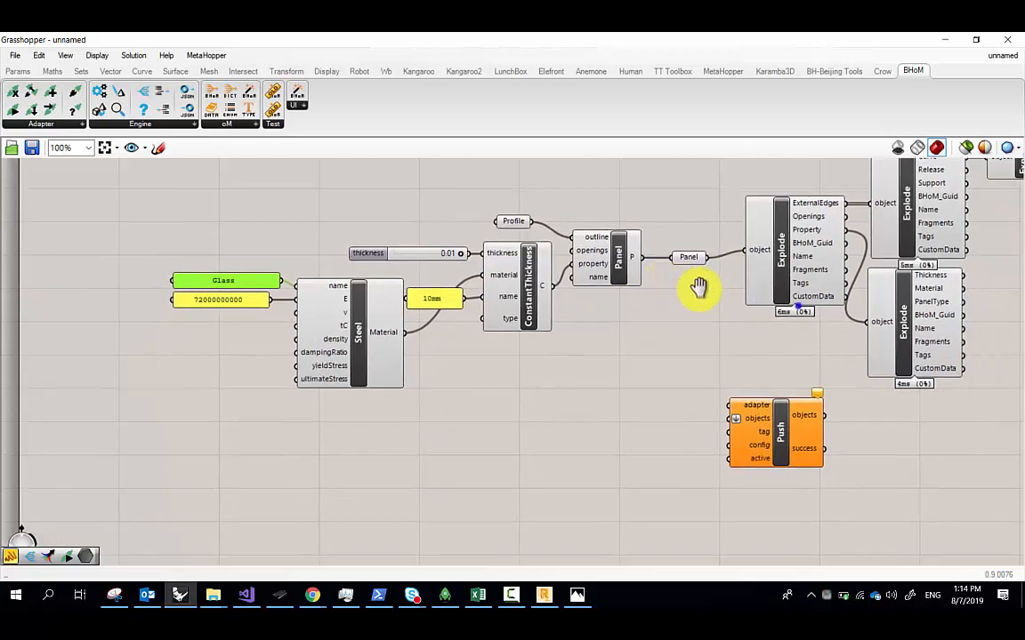
Add a BHoM Explode fed by the panel's Material output
scroll(665, 298, up, 2)
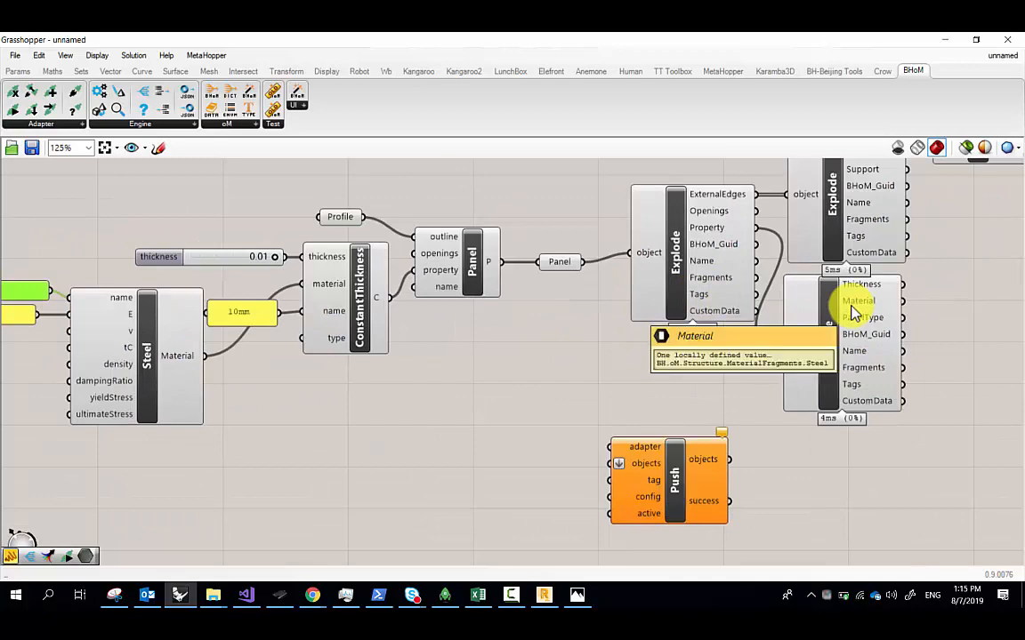
double_click(958, 309)
text(exp)
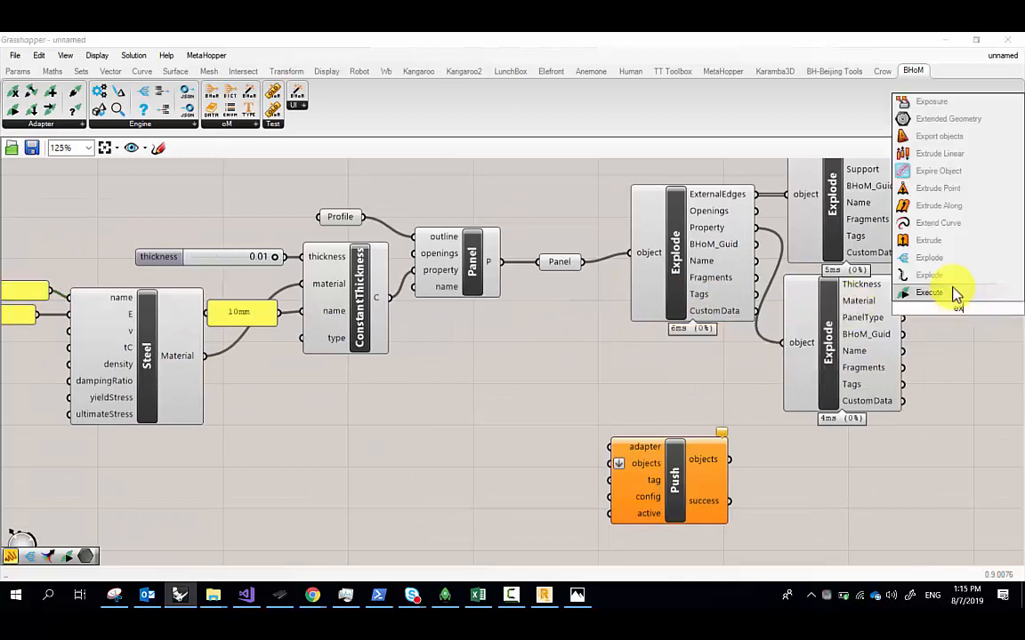
click(950, 261)
drag(901, 303, 928, 309)
scroll(928, 325, down, 2)
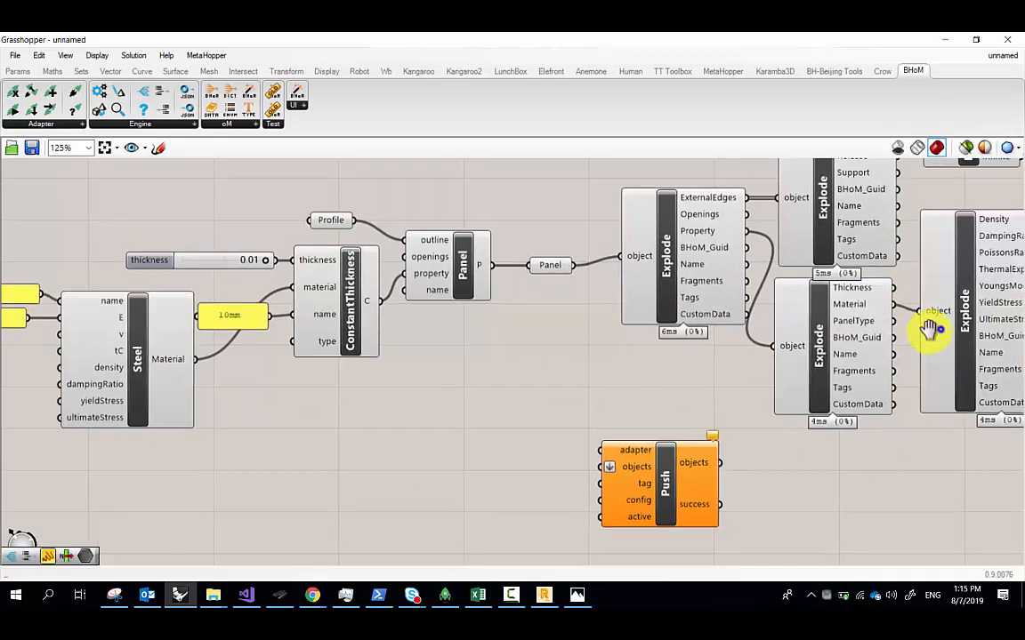
Move the Explode components and Push further right on the canvas
drag(23, 273, 276, 449)
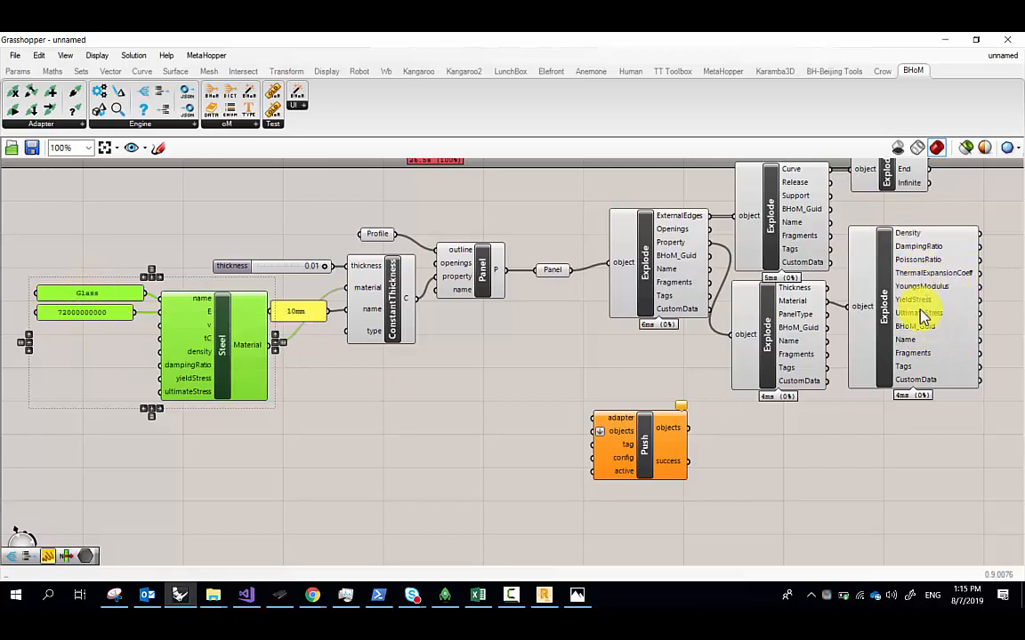
scroll(968, 260, up, 1)
scroll(970, 261, up, 2)
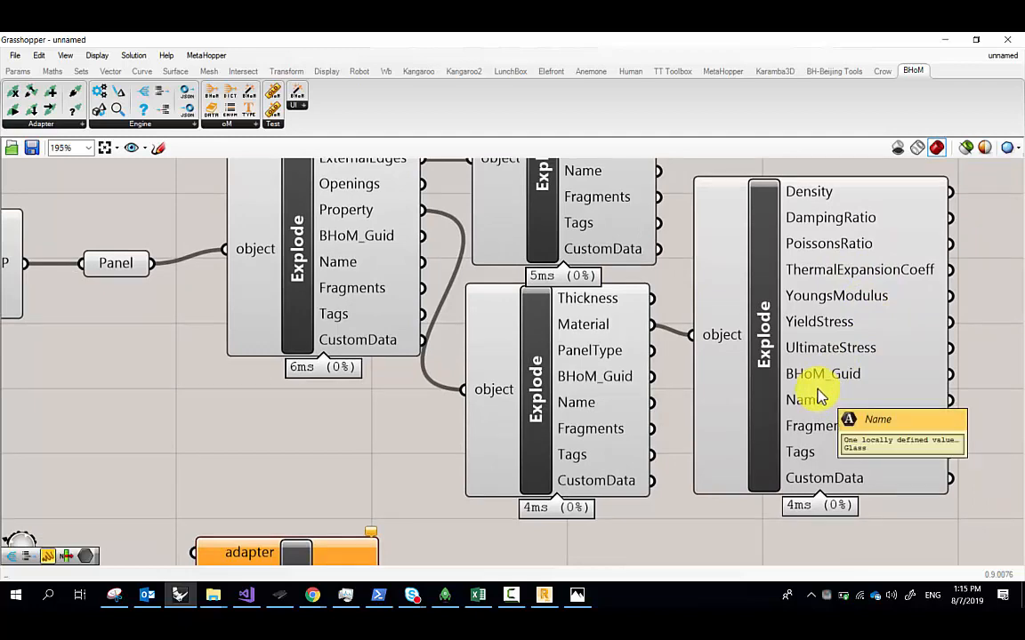
scroll(819, 397, down, 3)
mouse_move(885, 480)
mouse_down()
mouse_move(664, 205)
mouse_move(503, 178)
mouse_move(539, 194)
mouse_up()
drag(566, 339, 911, 398)
drag(458, 330, 445, 331)
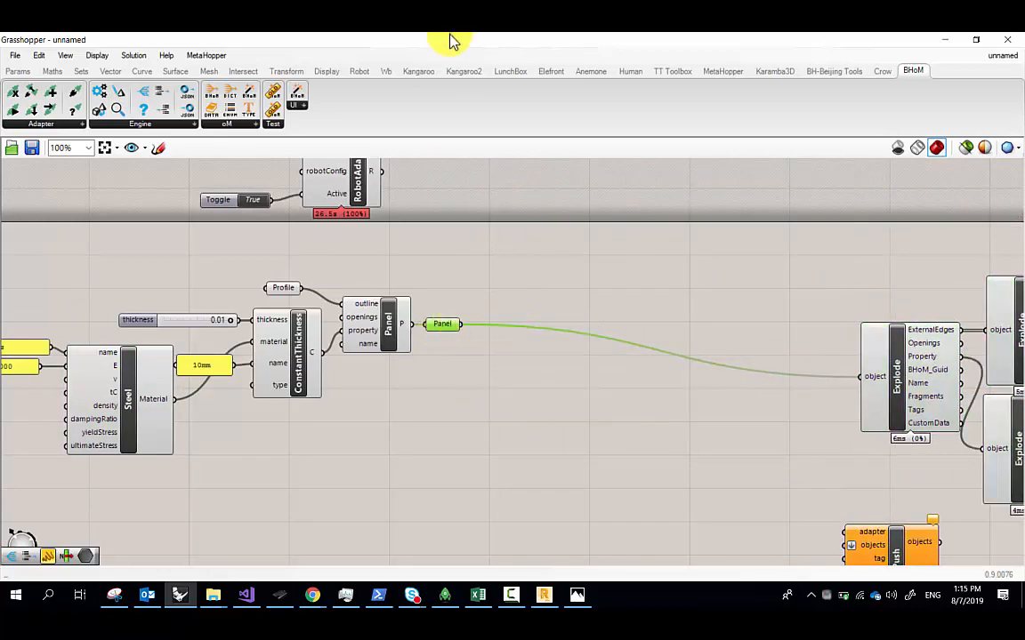
drag(451, 39, 729, 145)
right_drag(823, 370, 715, 315)
click(826, 338)
click(801, 375)
click(807, 347)
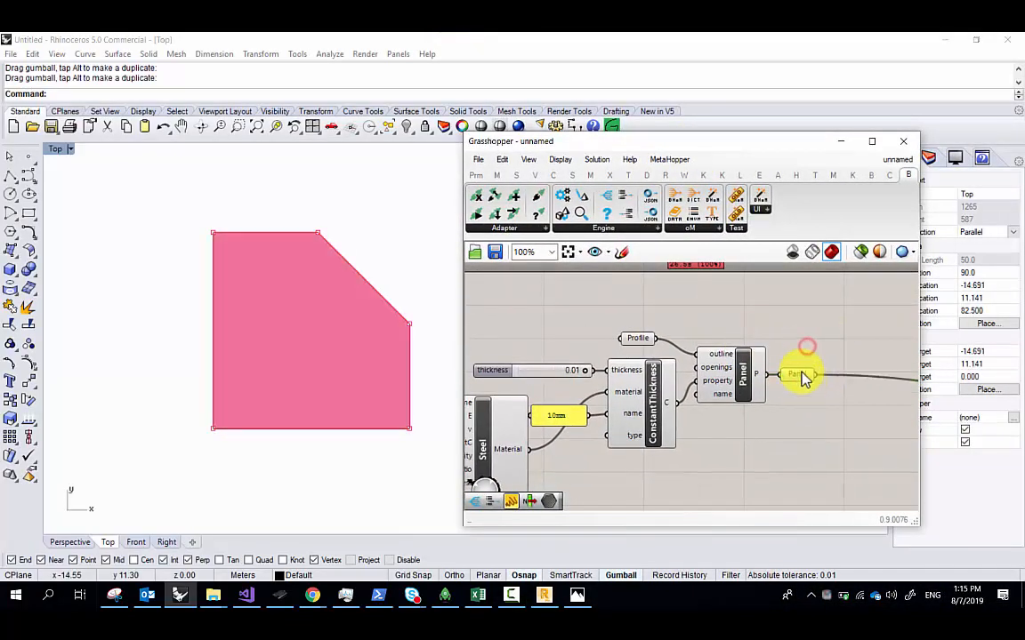
click(801, 373)
click(805, 348)
click(803, 372)
click(806, 335)
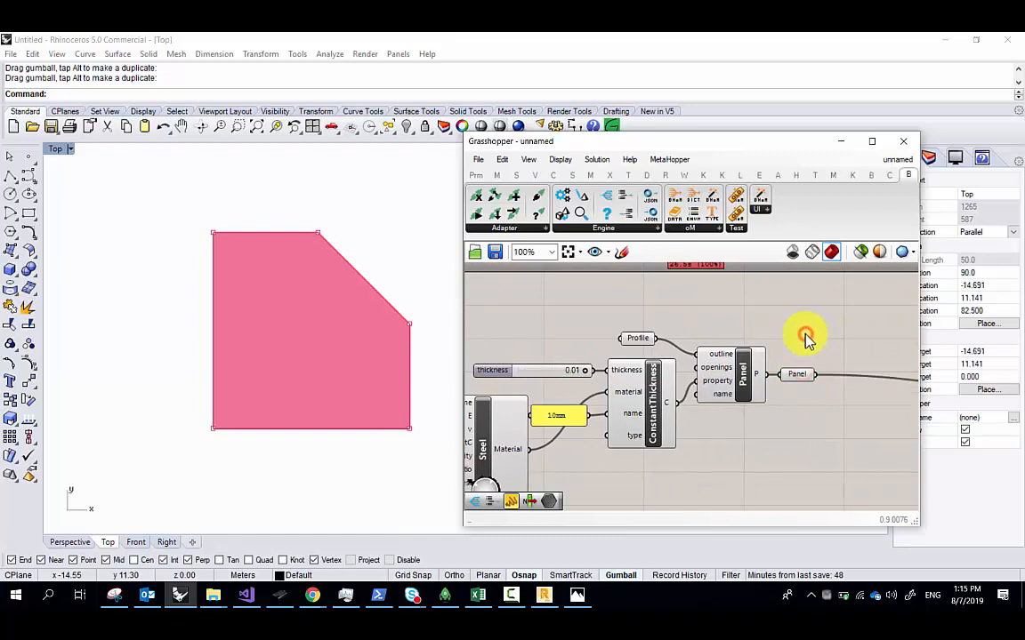
scroll(308, 336, up, 6)
right_drag(225, 292, 156, 299)
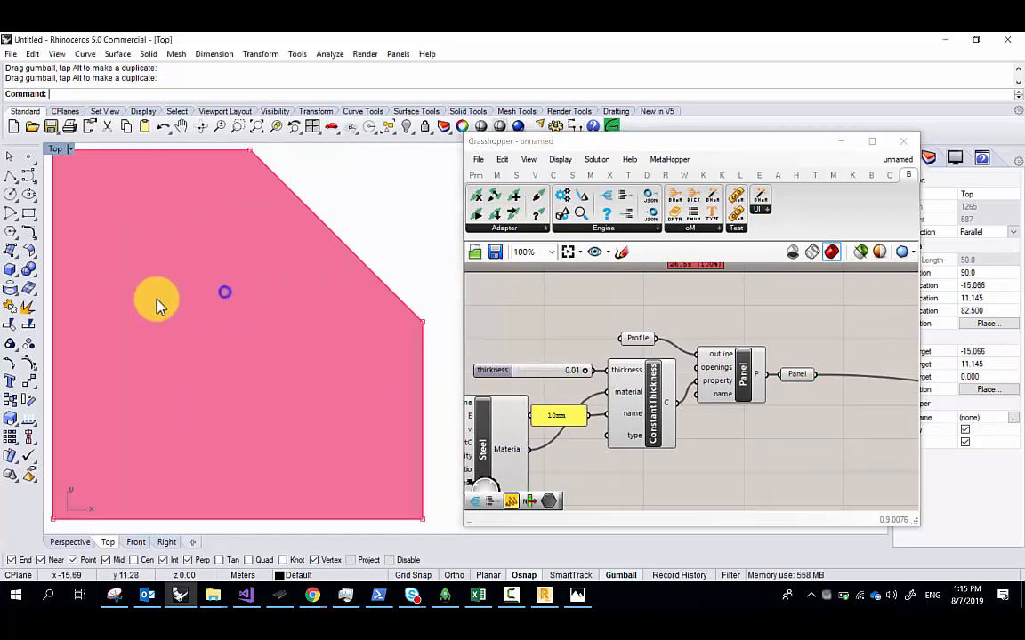
scroll(157, 305, down, 3)
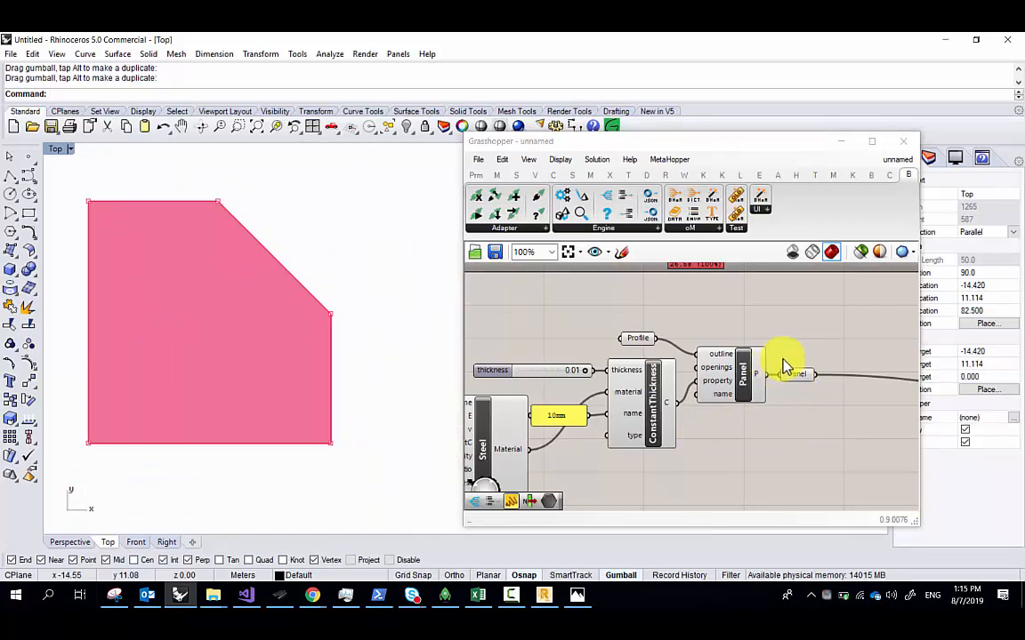
right_drag(812, 375, 702, 356)
scroll(703, 356, down, 4)
right_drag(862, 396, 672, 397)
scroll(716, 383, up, 3)
drag(654, 142, 596, 35)
scroll(453, 336, up, 2)
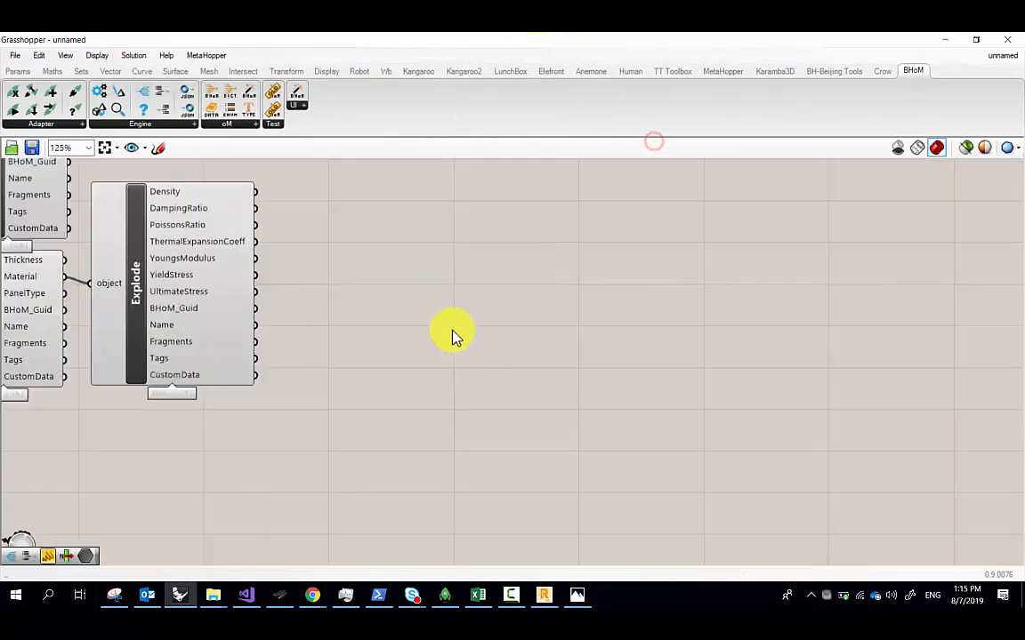
Position the Push component and connect the RobotAdapter output to its adapter input
right_drag(304, 337, 676, 490)
scroll(509, 473, up, 1)
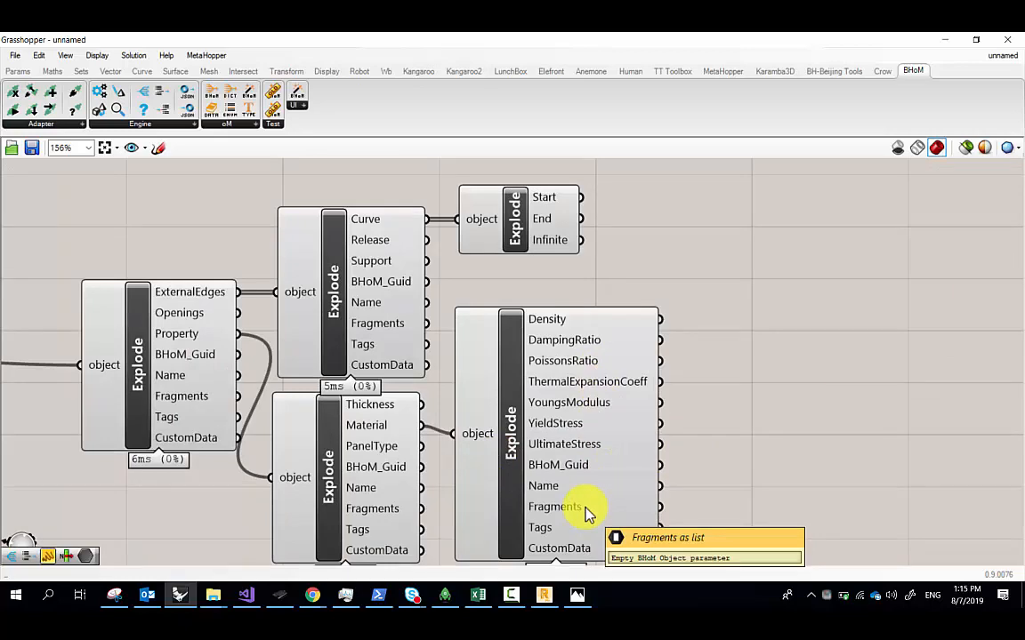
scroll(488, 366, down, 3)
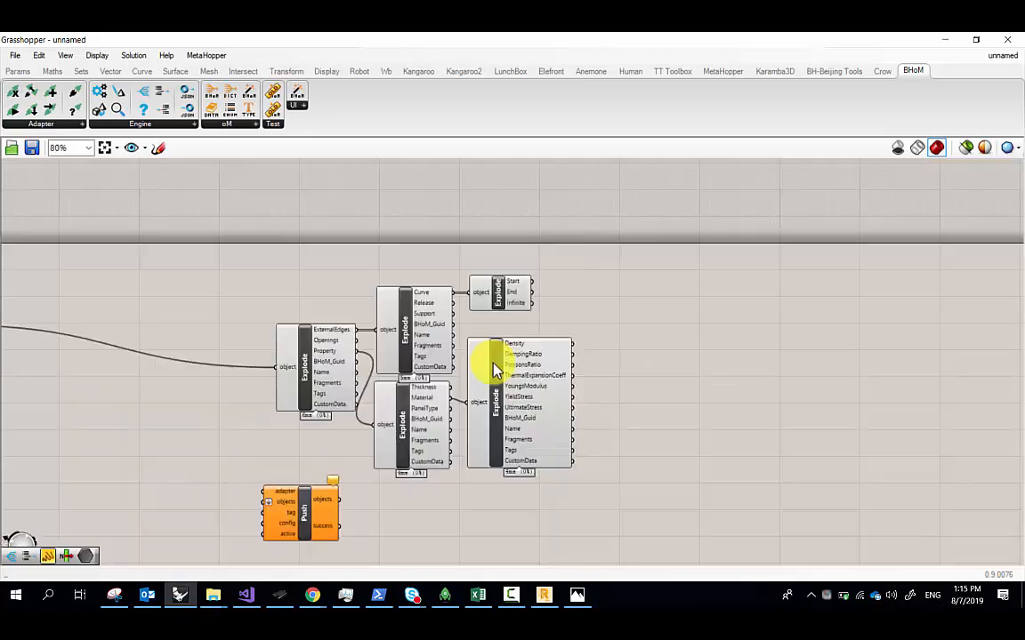
right_drag(381, 421, 485, 317)
right_drag(307, 358, 483, 370)
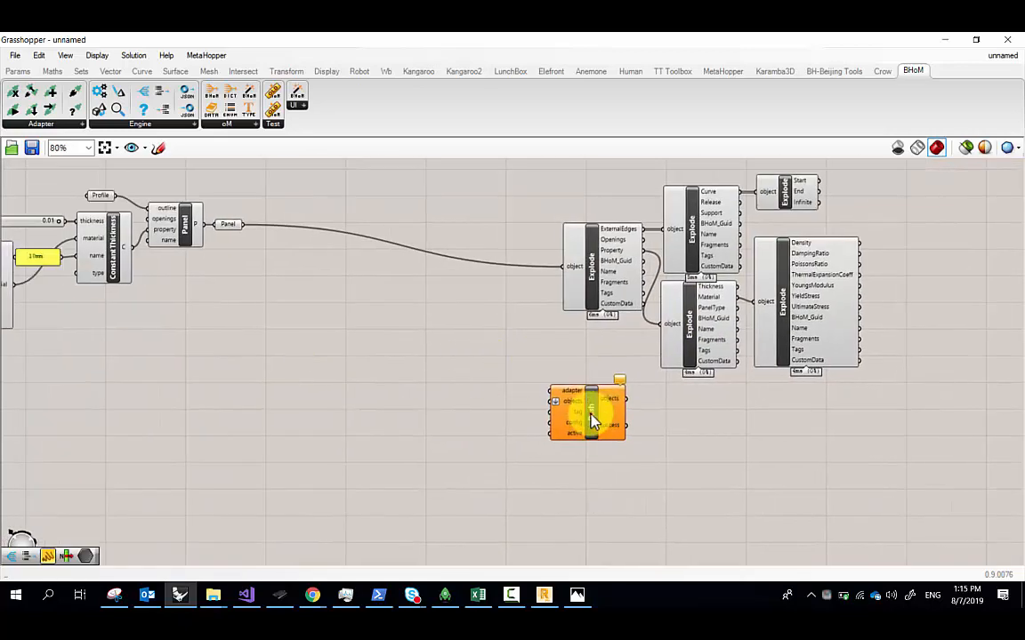
drag(590, 418, 318, 323)
right_drag(201, 298, 488, 323)
scroll(370, 230, up, 1)
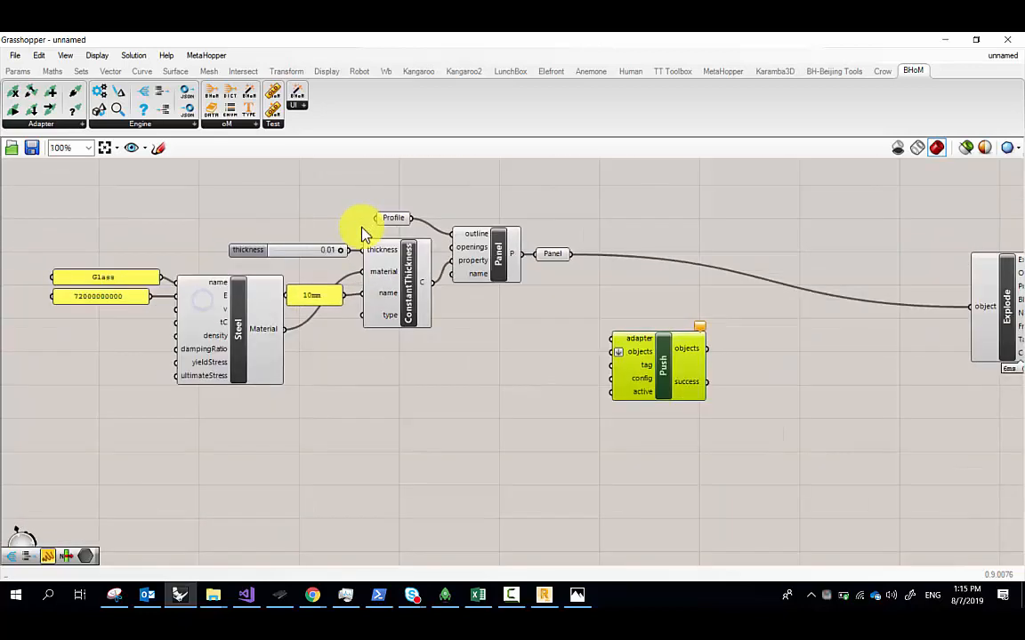
right_drag(360, 265, 389, 376)
scroll(618, 378, up, 1)
right_drag(545, 281, 525, 311)
drag(473, 208, 621, 505)
Wire the Panel output into Push's objects input
right_drag(626, 511, 630, 425)
scroll(622, 423, up, 1)
drag(620, 411, 638, 262)
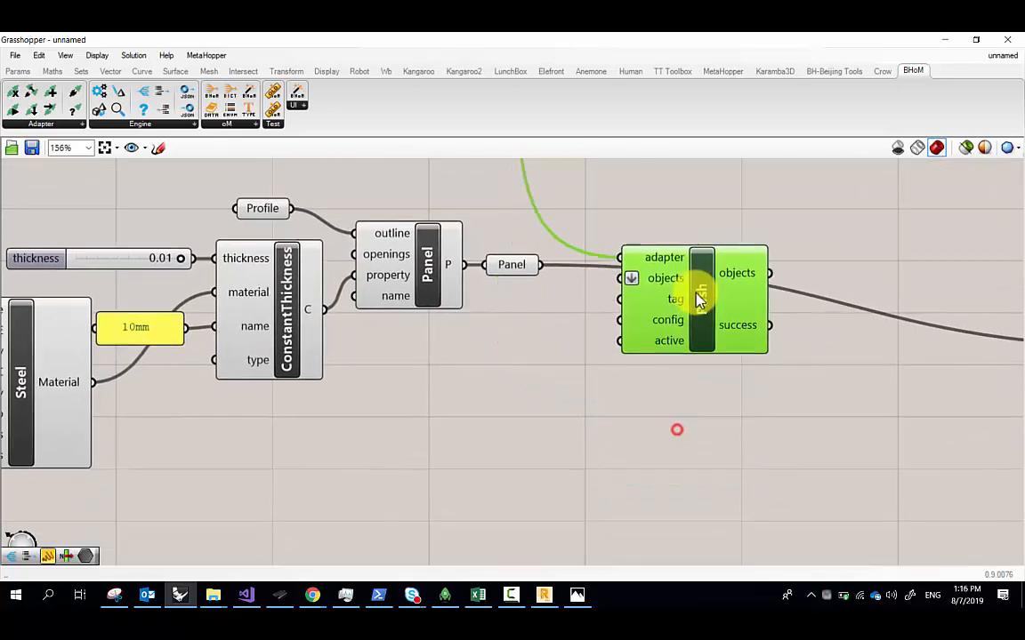
drag(538, 265, 622, 269)
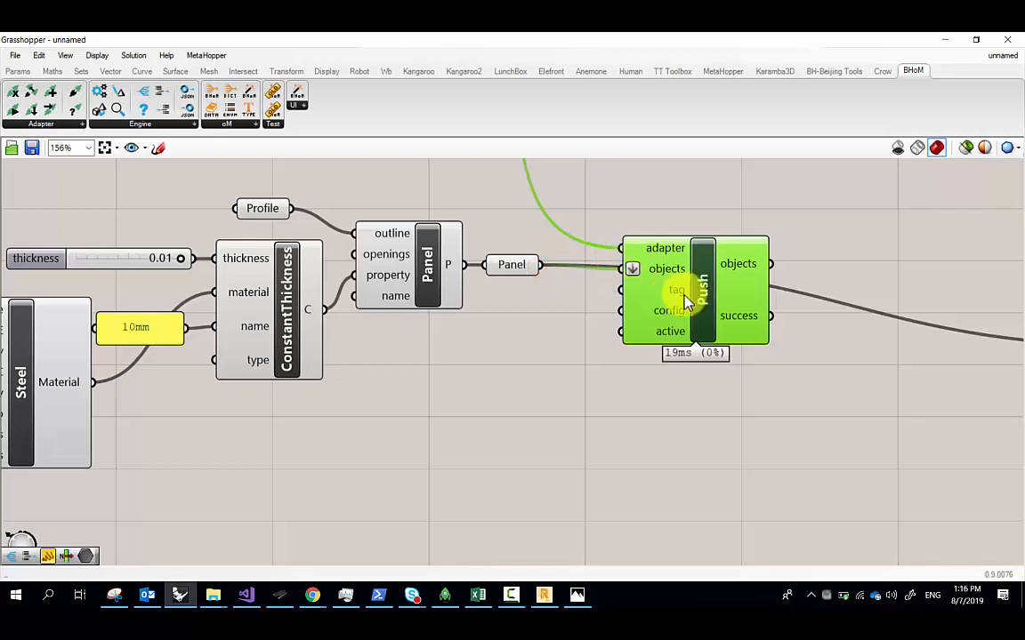
drag(704, 301, 800, 247)
scroll(660, 286, down, 1)
right_drag(657, 288, 637, 424)
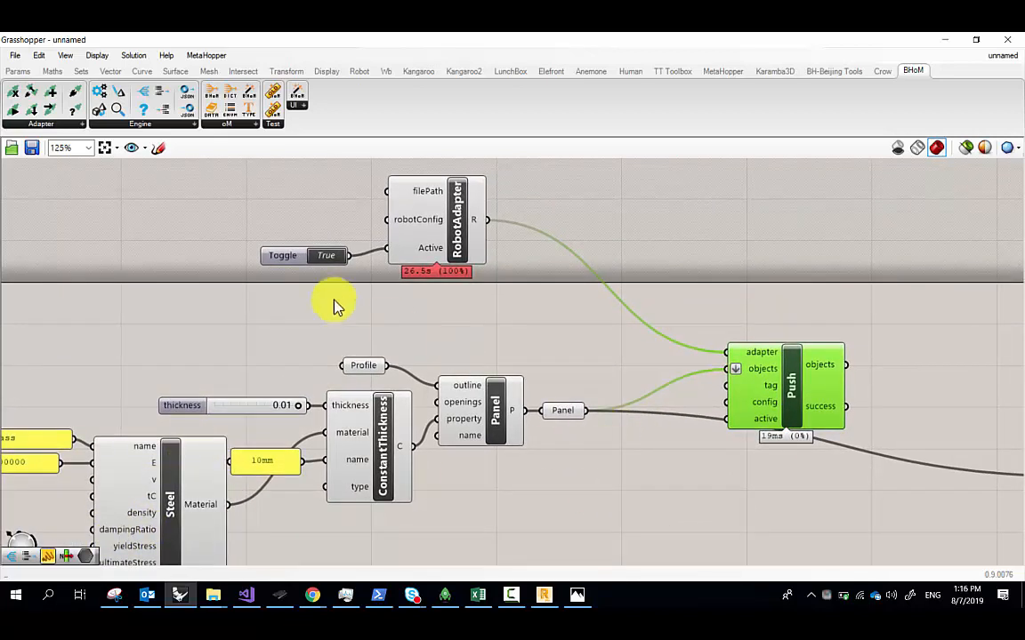
Copy the True toggle and wire it into Push's active input
click(278, 257)
alt+drag(278, 257, 647, 439)
drag(714, 435, 730, 419)
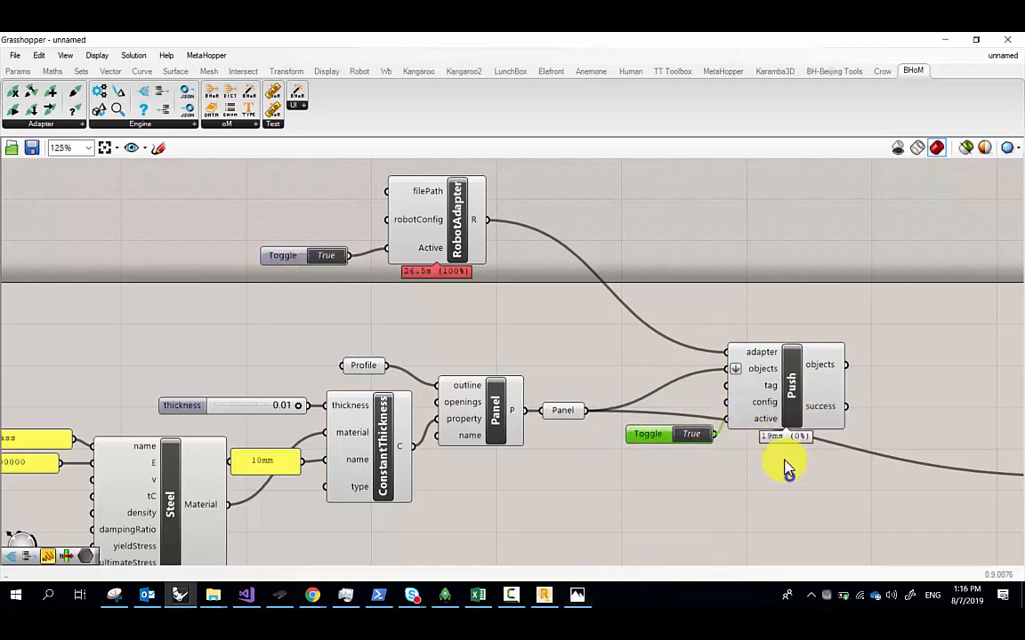
right_drag(787, 467, 784, 464)
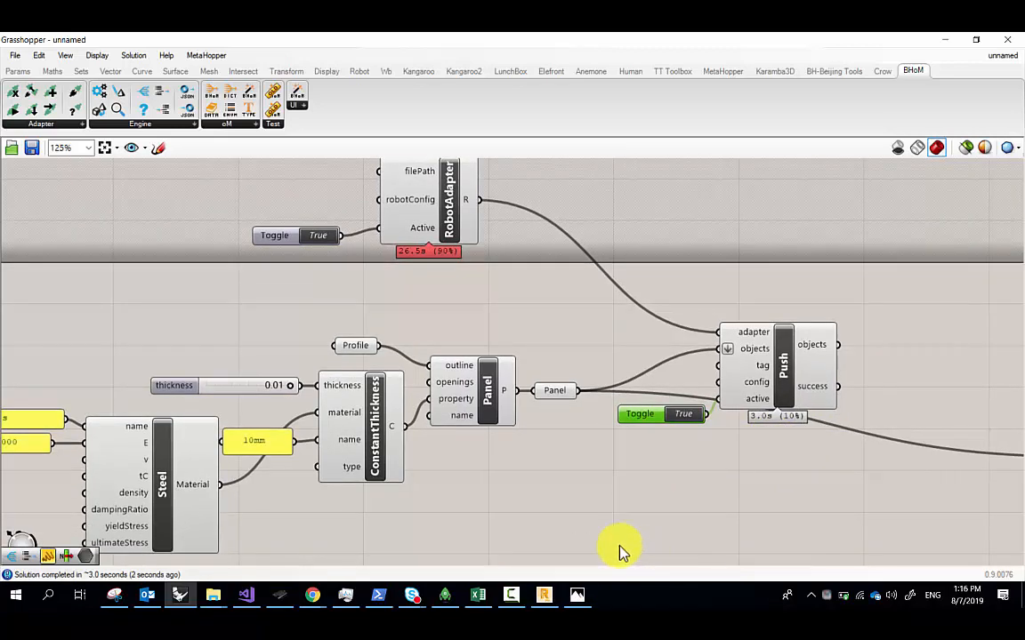
click(543, 594)
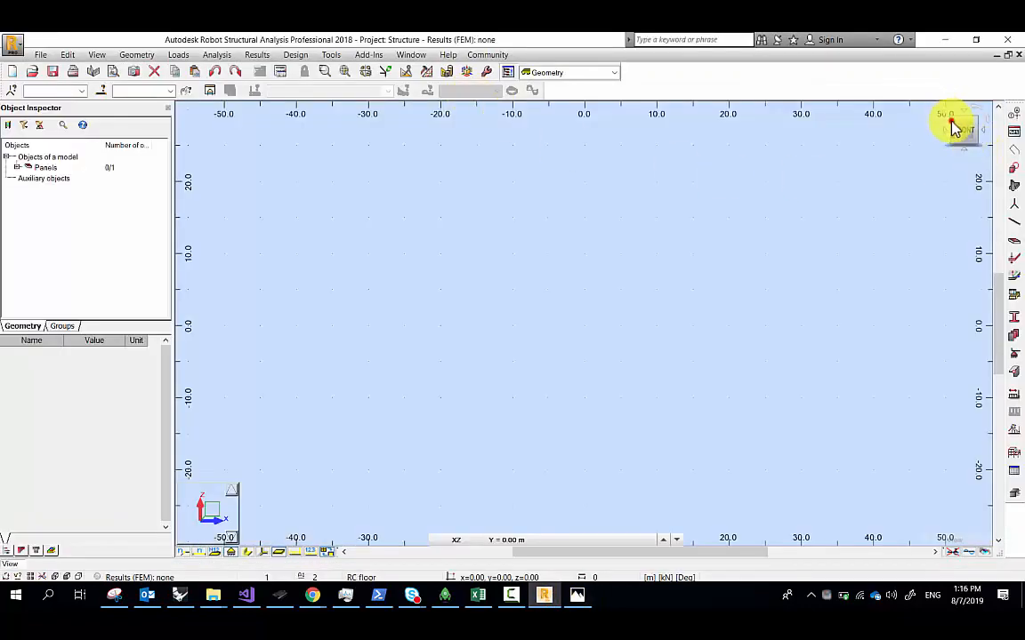
Show the model in 3D, zoom to fit, and inspect the panel's thickness and material
click(952, 127)
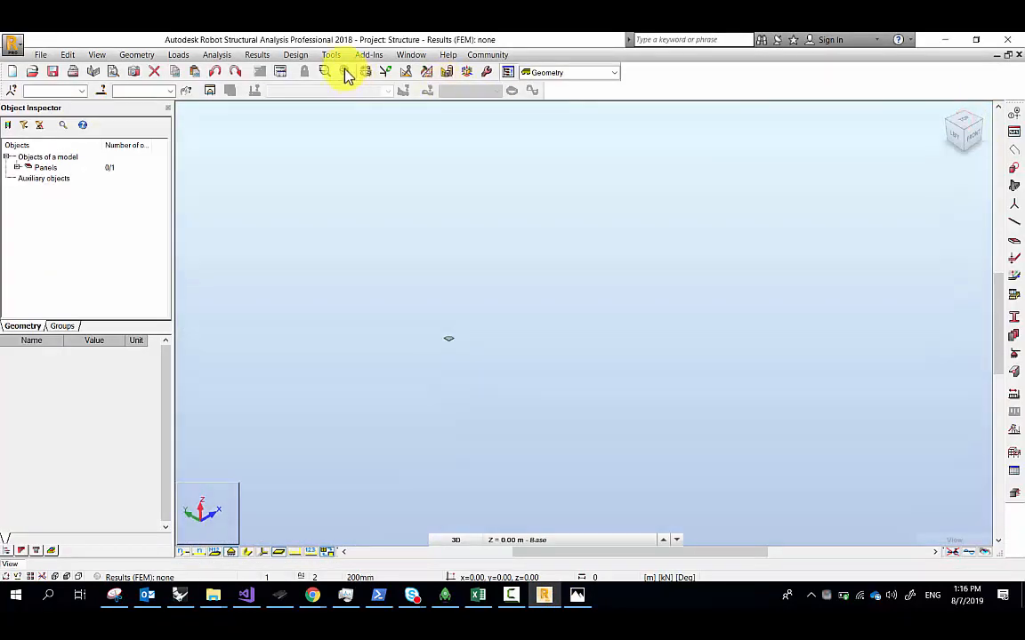
click(344, 72)
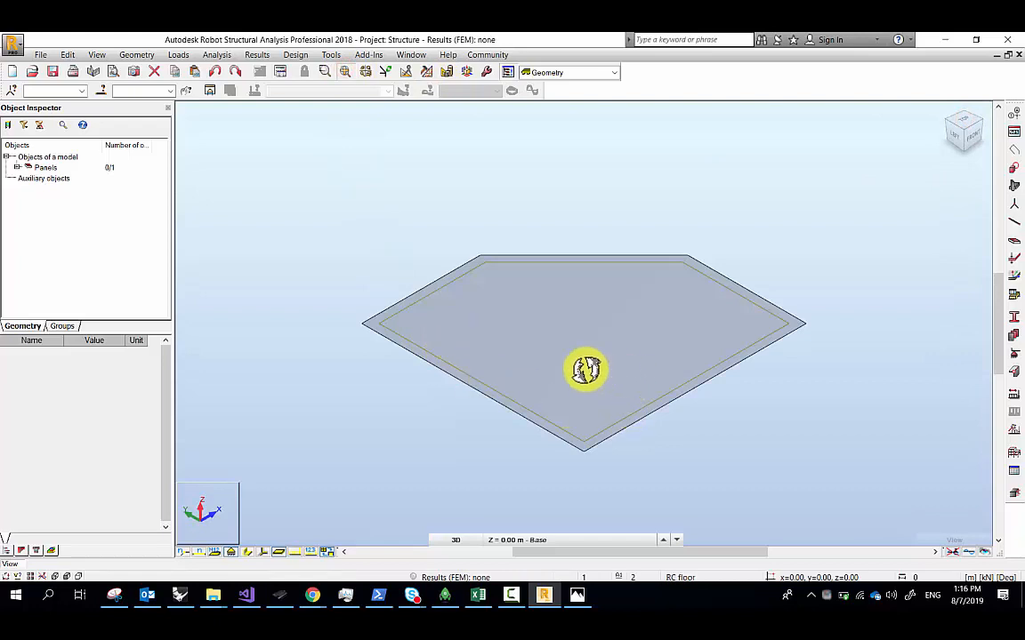
click(512, 276)
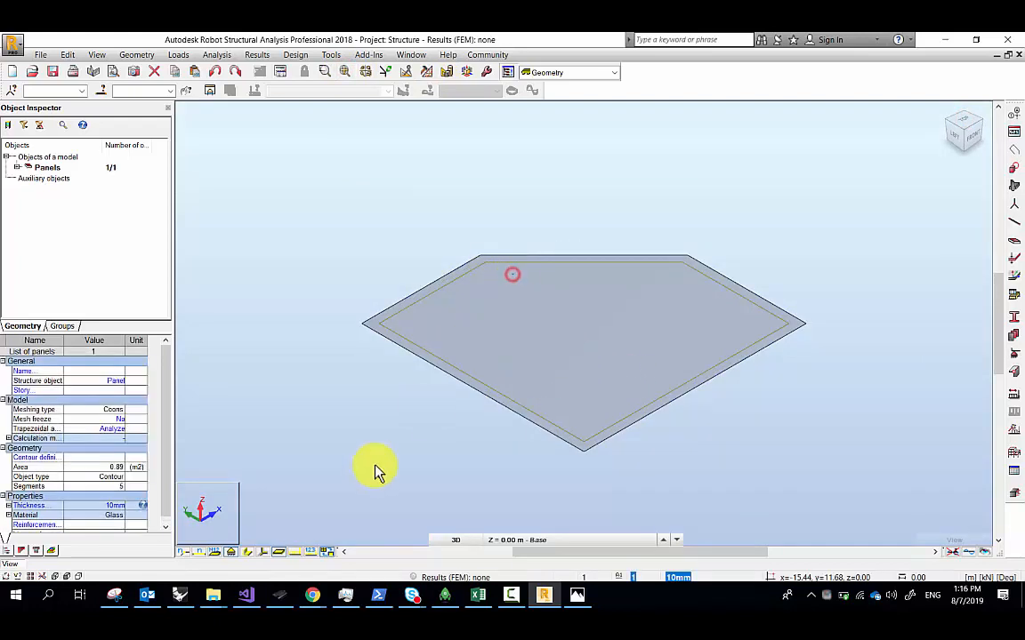
click(8, 506)
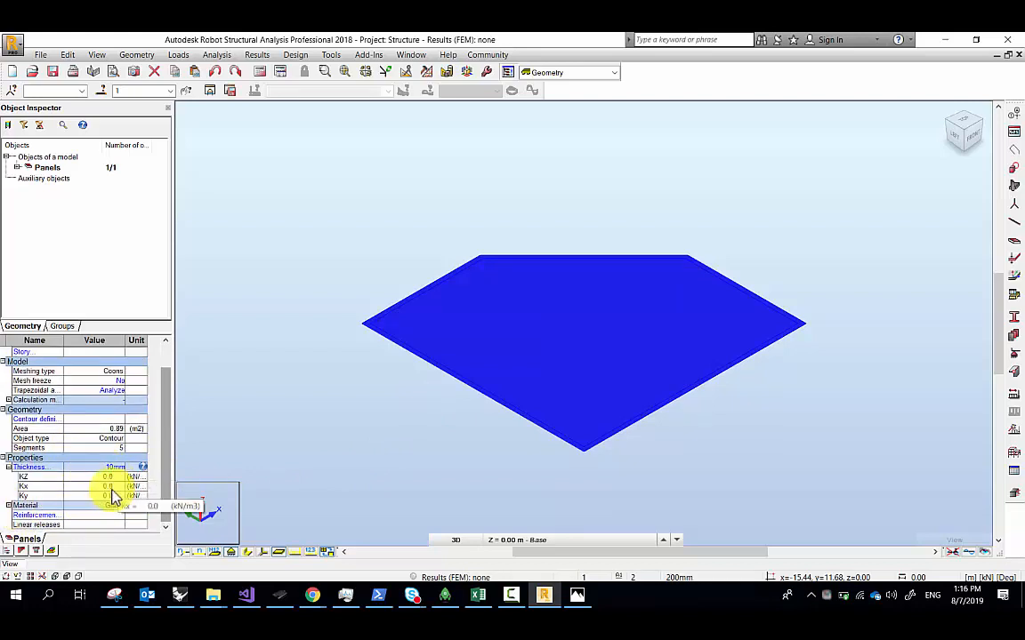
click(8, 506)
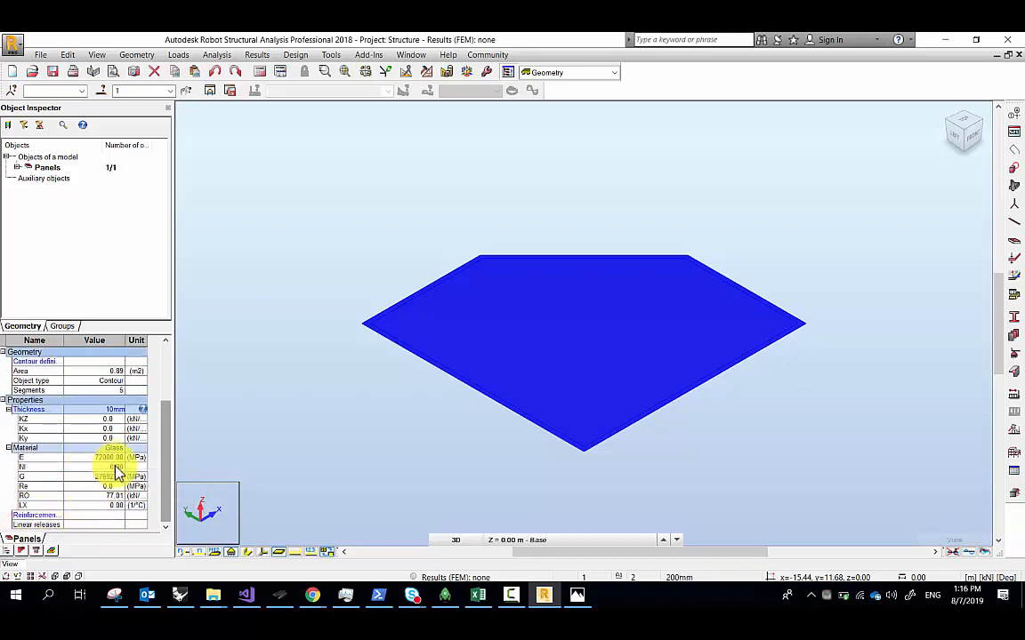
Deselect the panel, then sweep a selection window over it
click(783, 425)
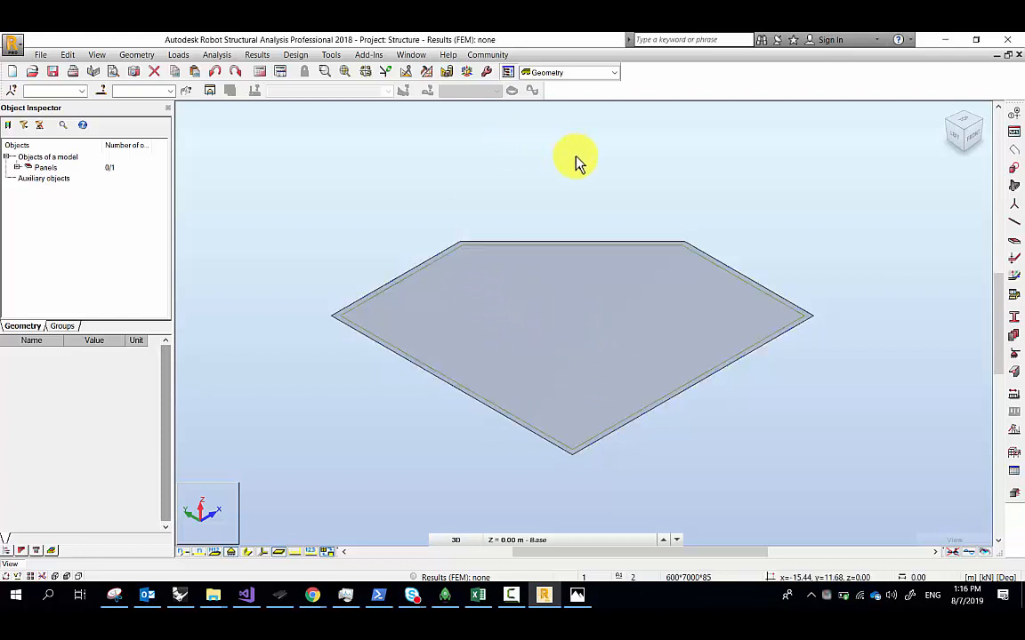
scroll(614, 342, down, 1)
drag(810, 461, 689, 489)
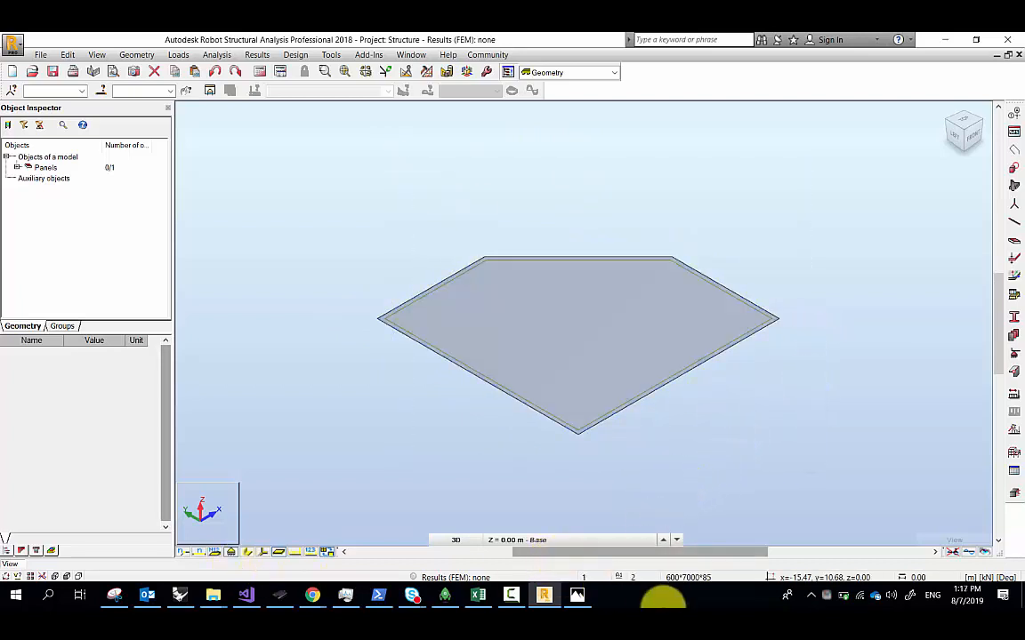
click(665, 602)
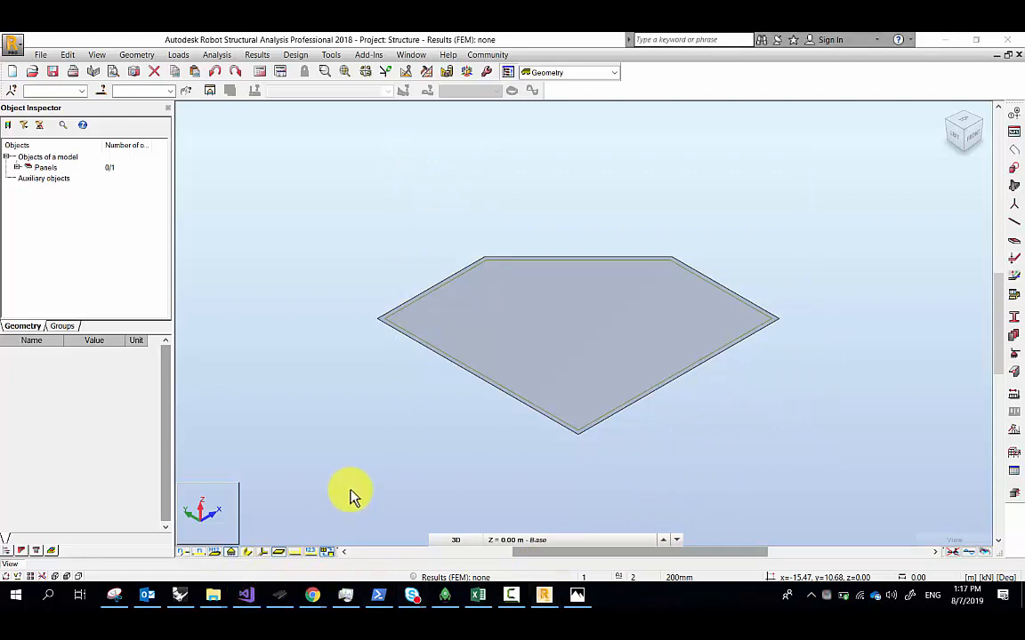
click(246, 595)
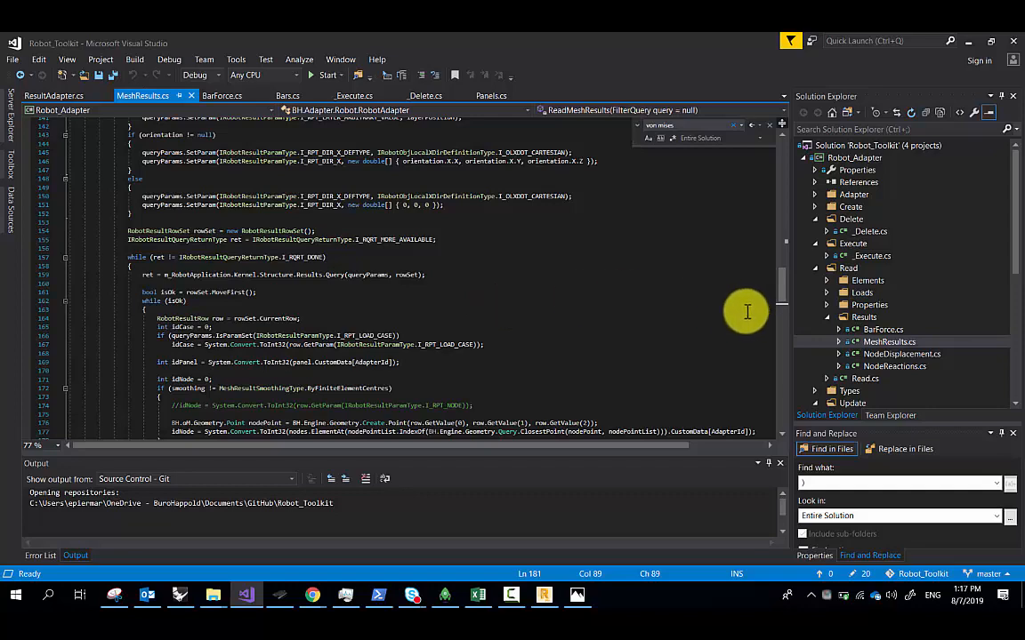
Expand the Create folder and open Panels.cs in Visual Studio
scroll(533, 307, up, 10)
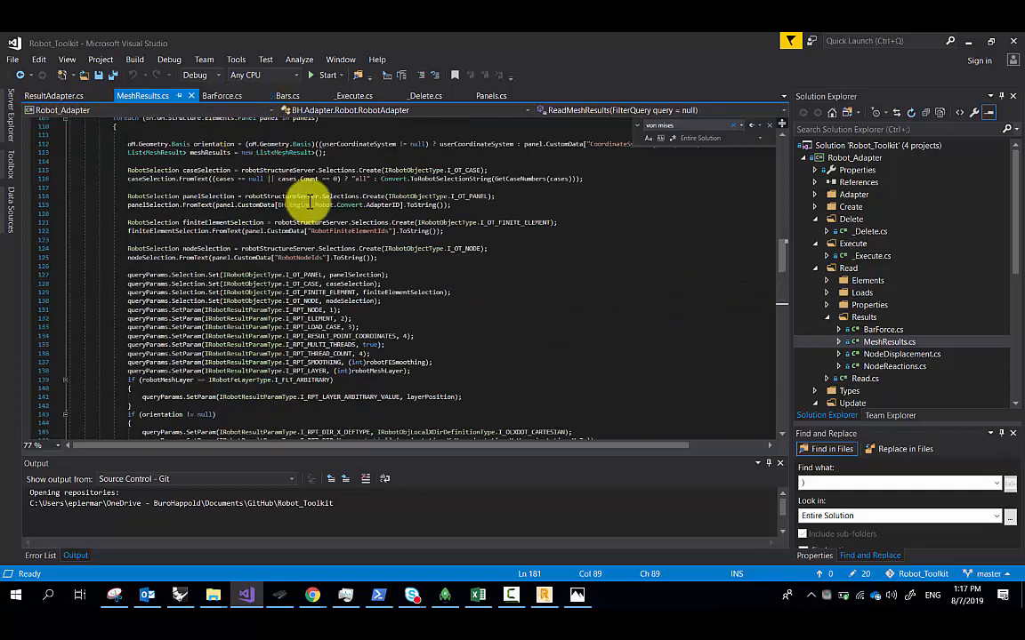
key(ctrl+Tab)
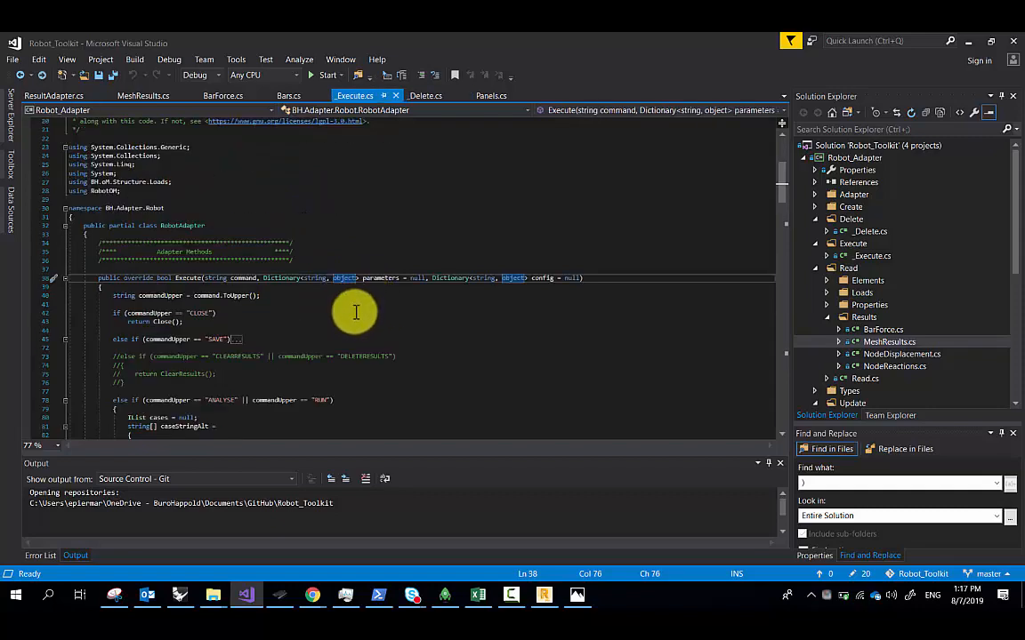
scroll(418, 277, down, 5)
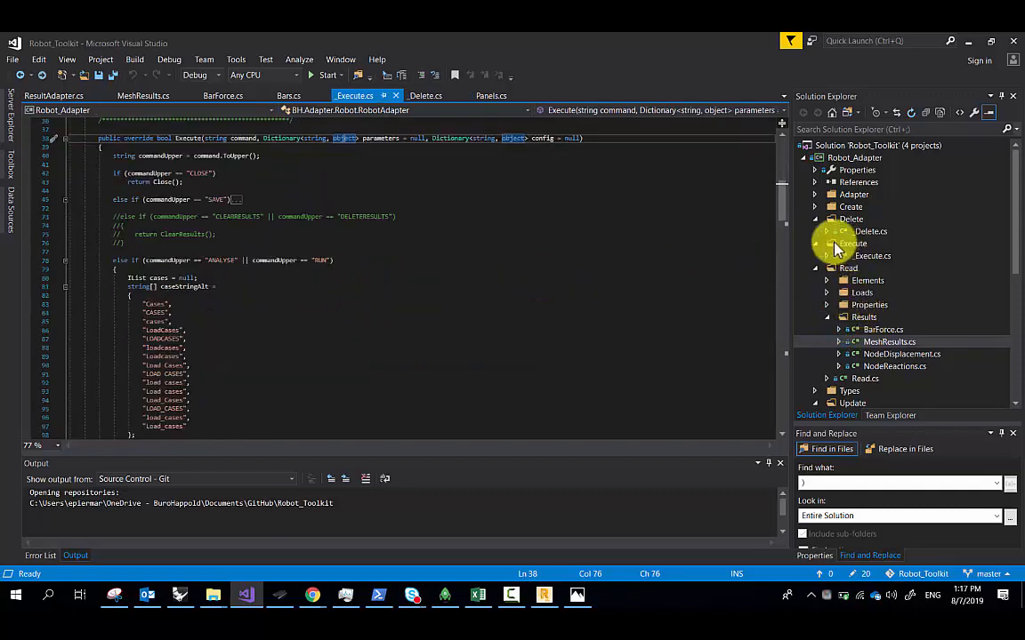
click(821, 207)
click(815, 207)
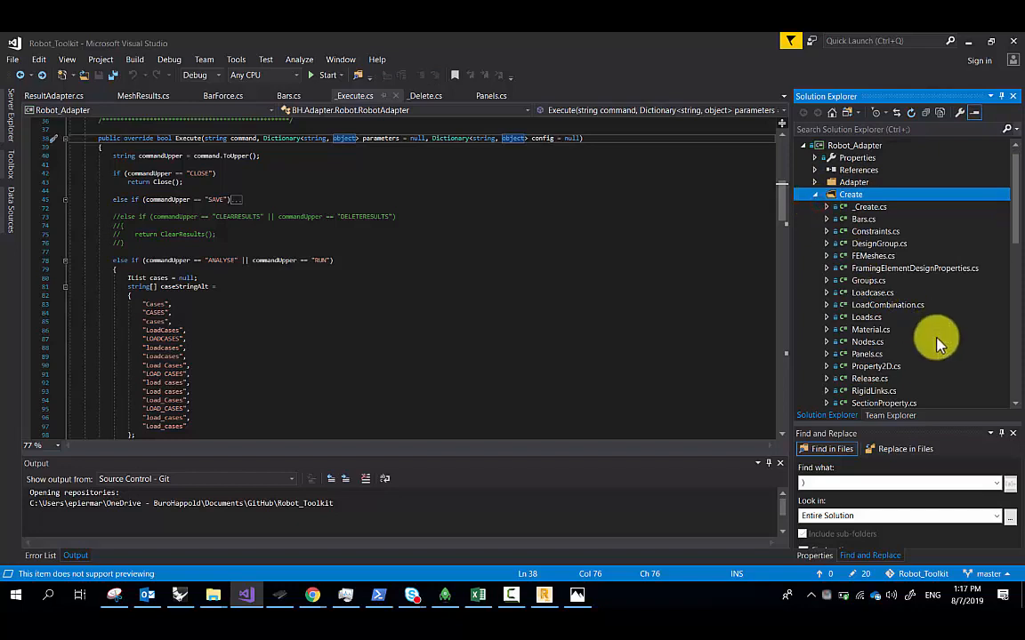
double_click(867, 354)
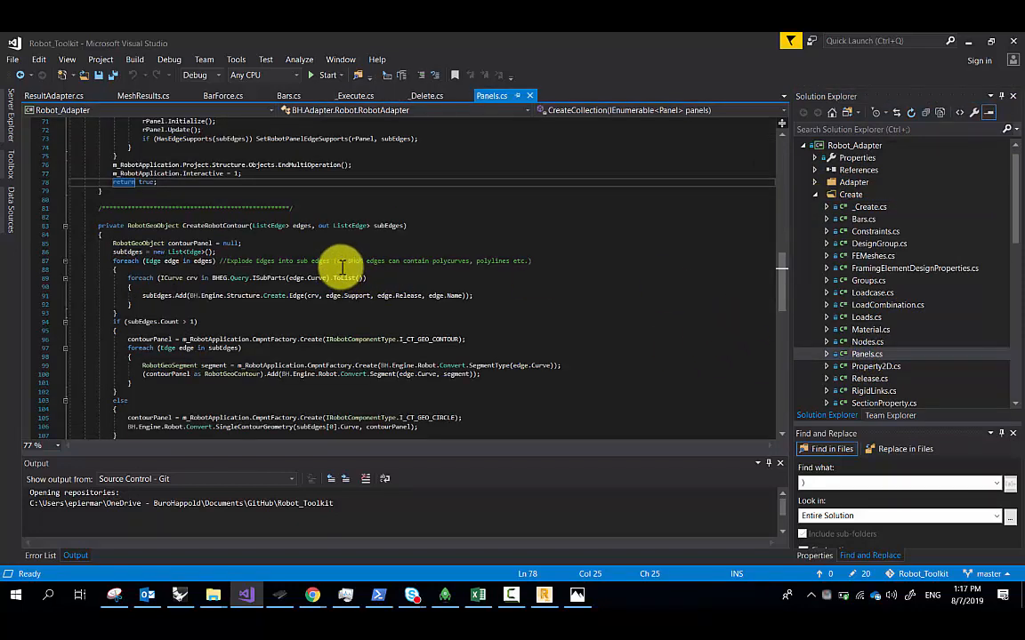
Highlight the foreach loop that splits panel edges into sub-edges
drag(125, 279, 271, 309)
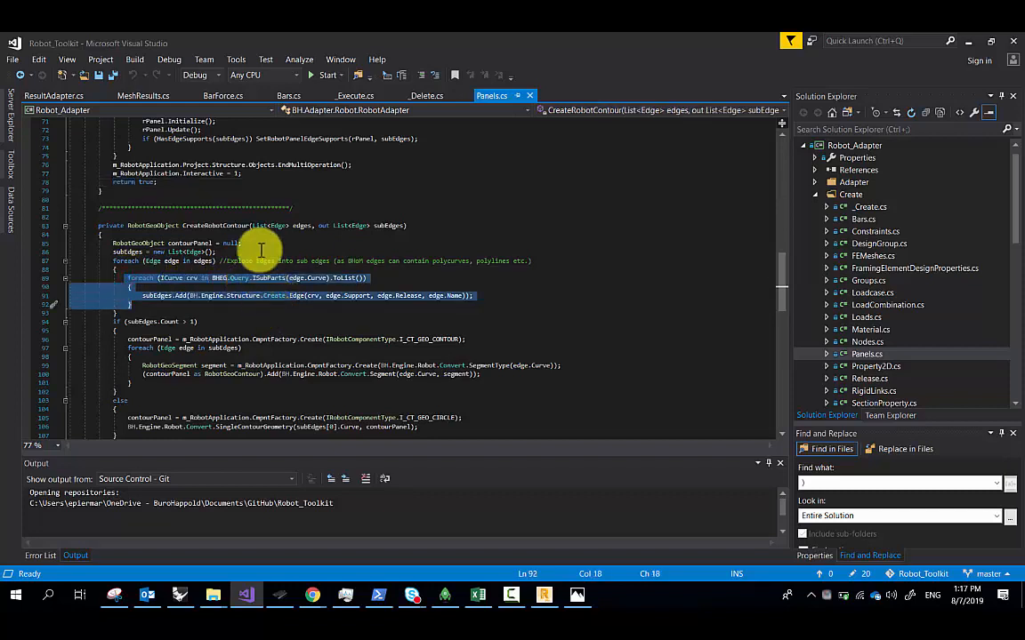
click(211, 321)
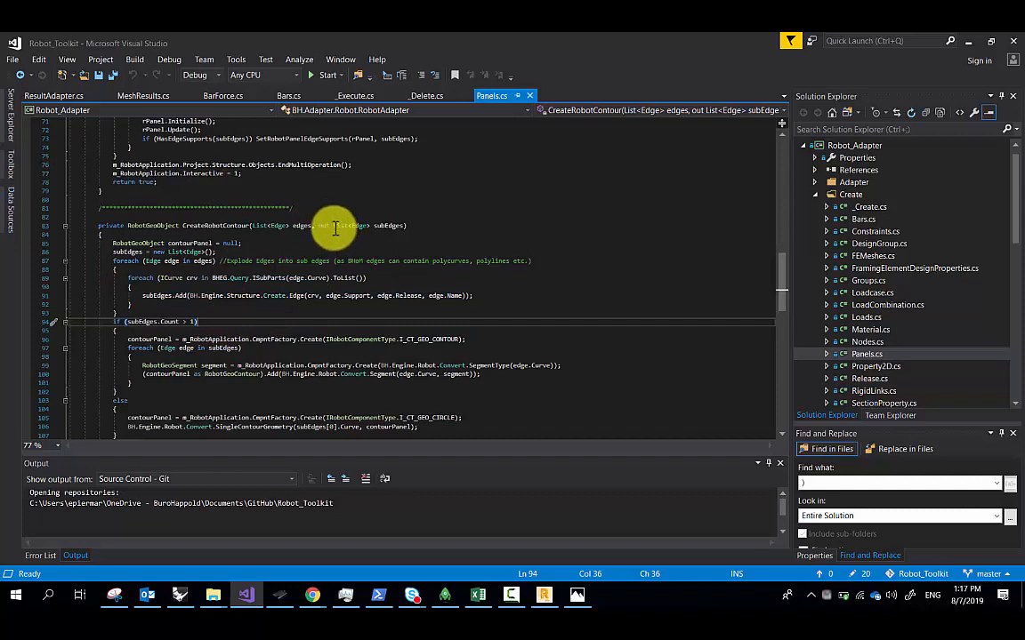
click(370, 313)
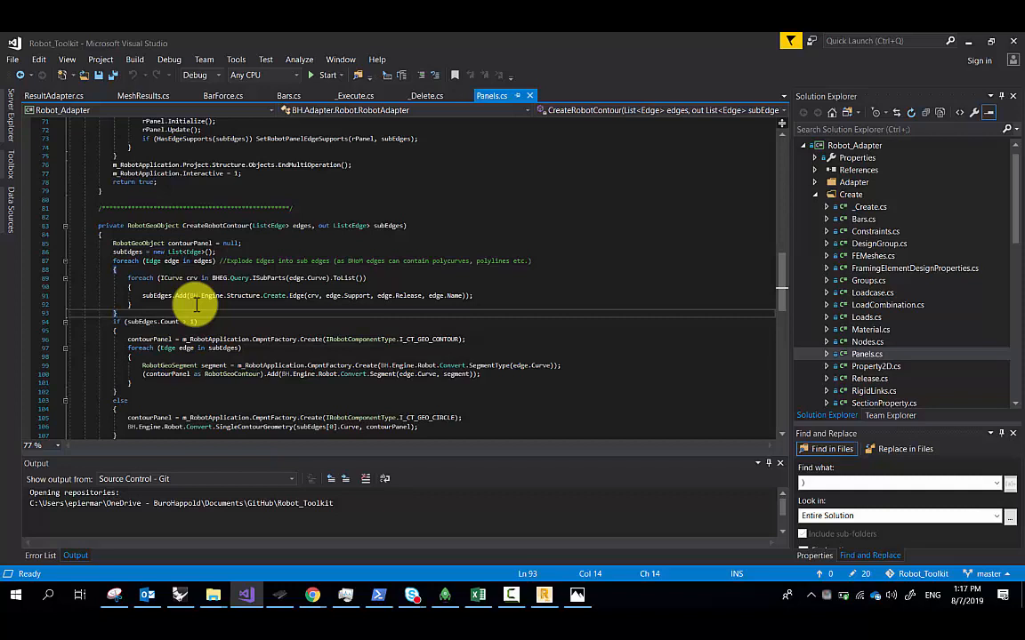
drag(471, 296, 121, 297)
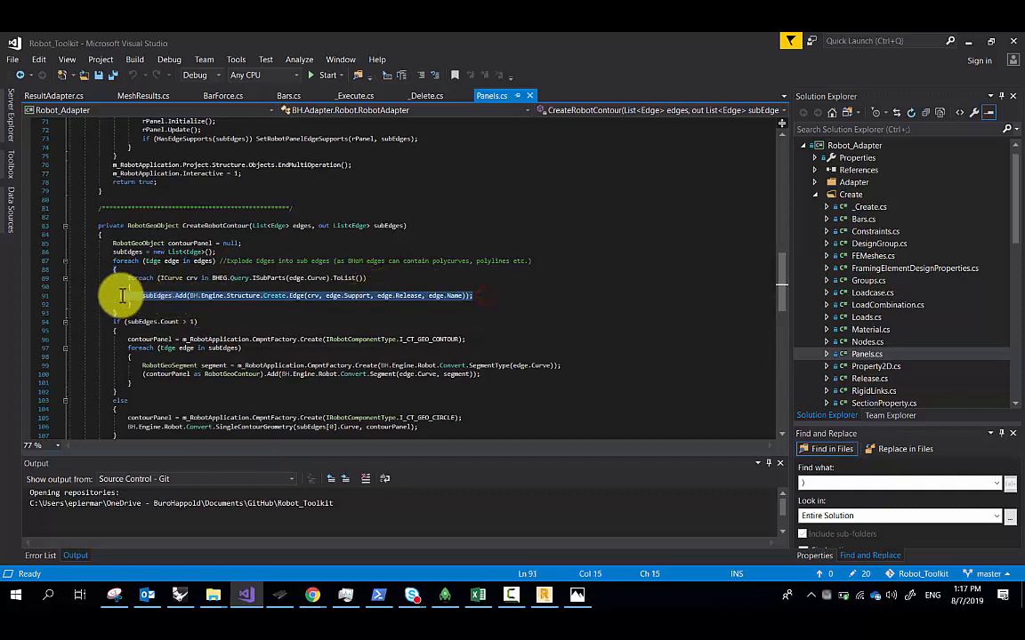
click(237, 321)
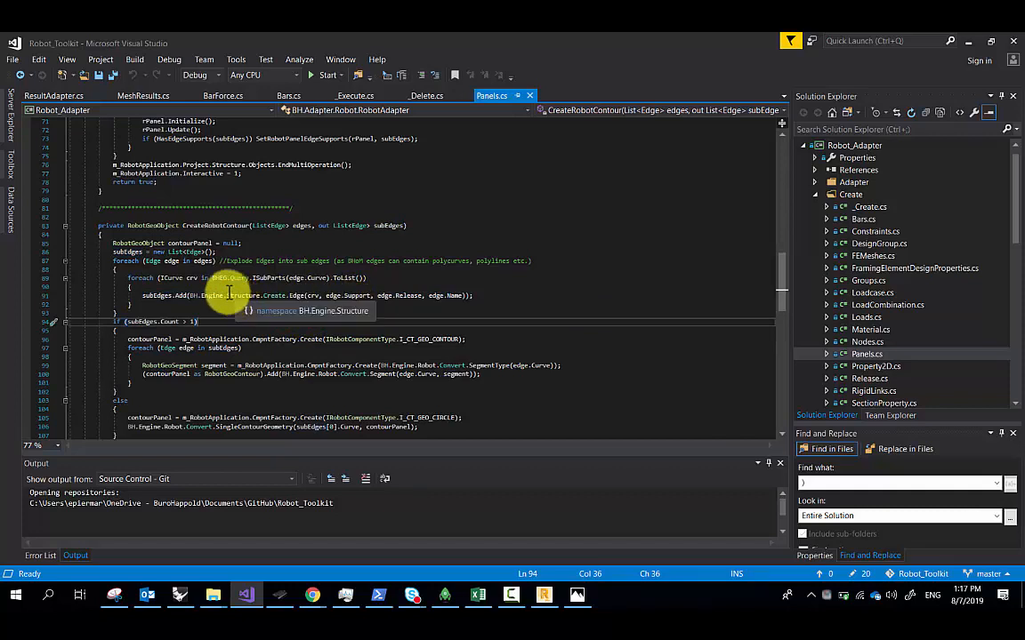
Return to Grasshopper and frame the whole glass panel definition
click(968, 40)
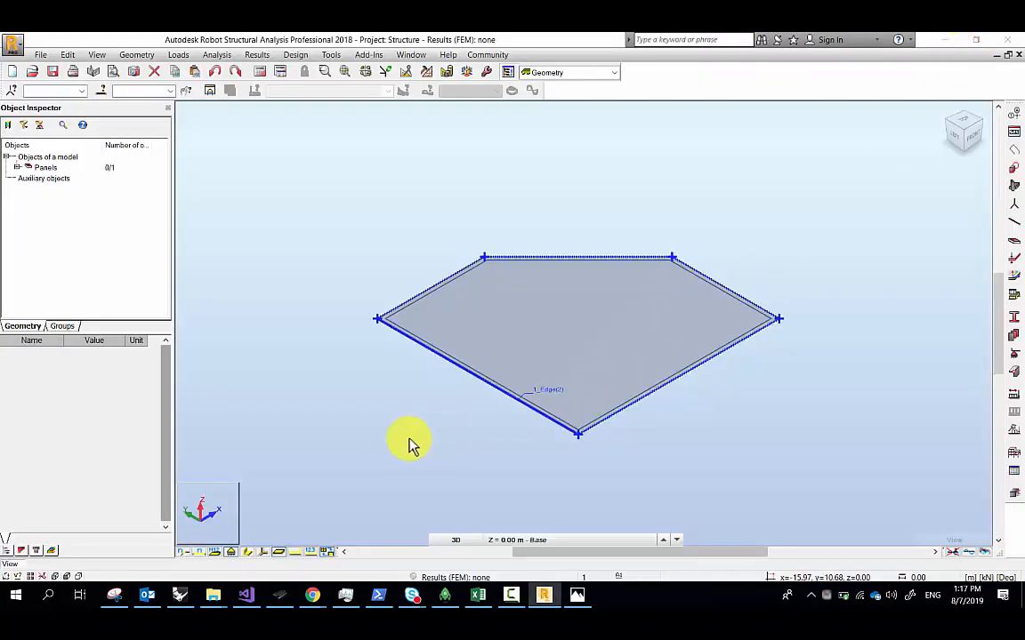
click(178, 598)
right_drag(446, 366, 514, 400)
scroll(505, 390, down, 4)
scroll(503, 389, up, 2)
right_drag(599, 412, 377, 349)
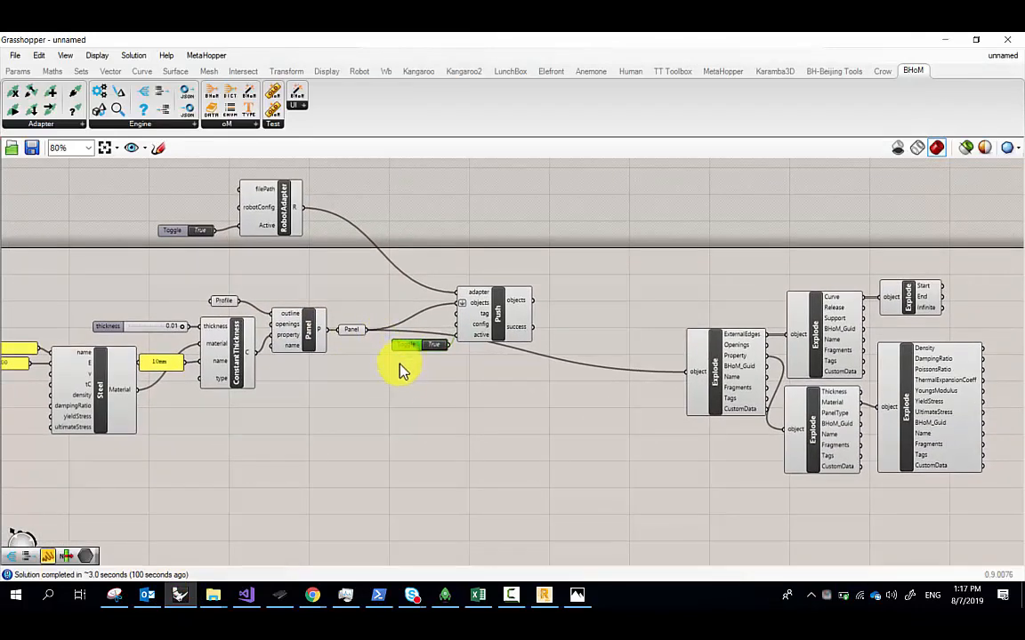
Move the RobotAdapter and its Toggle further right on the canvas
right_drag(341, 263, 401, 281)
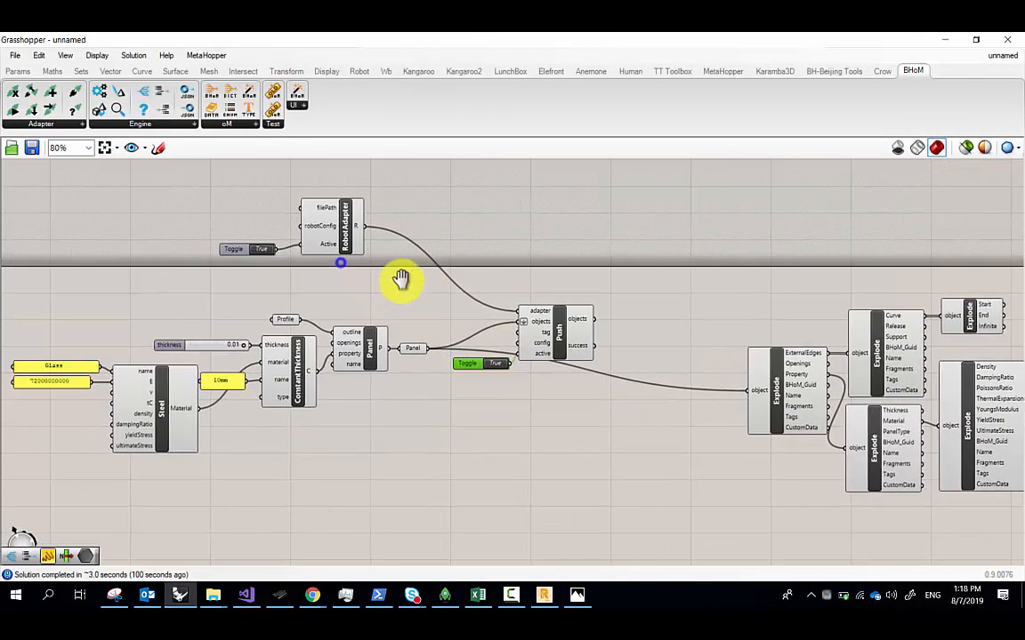
right_drag(318, 276, 338, 287)
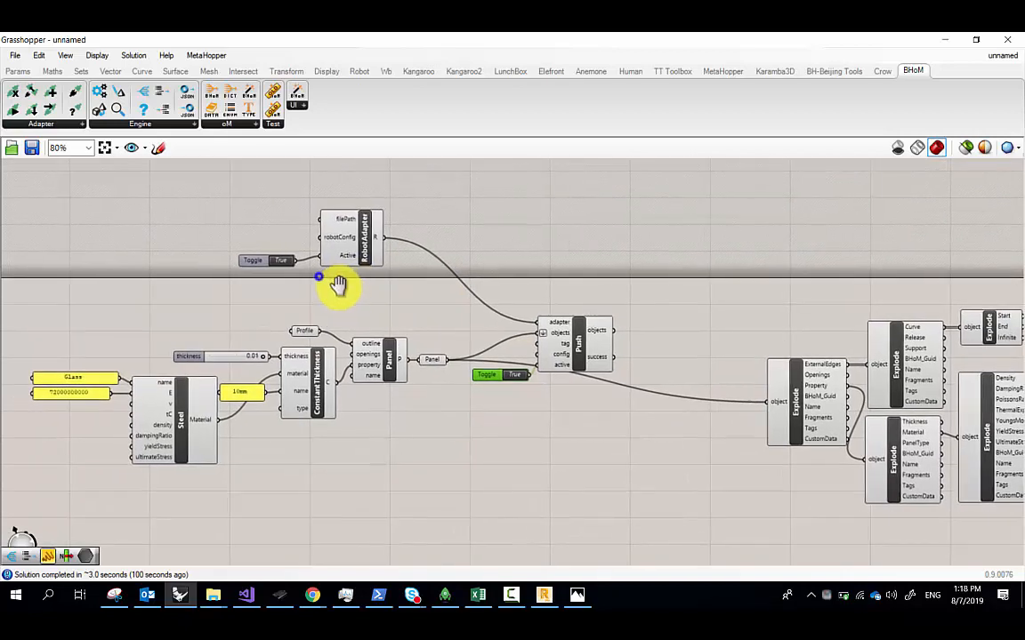
drag(369, 293, 265, 224)
drag(340, 249, 445, 253)
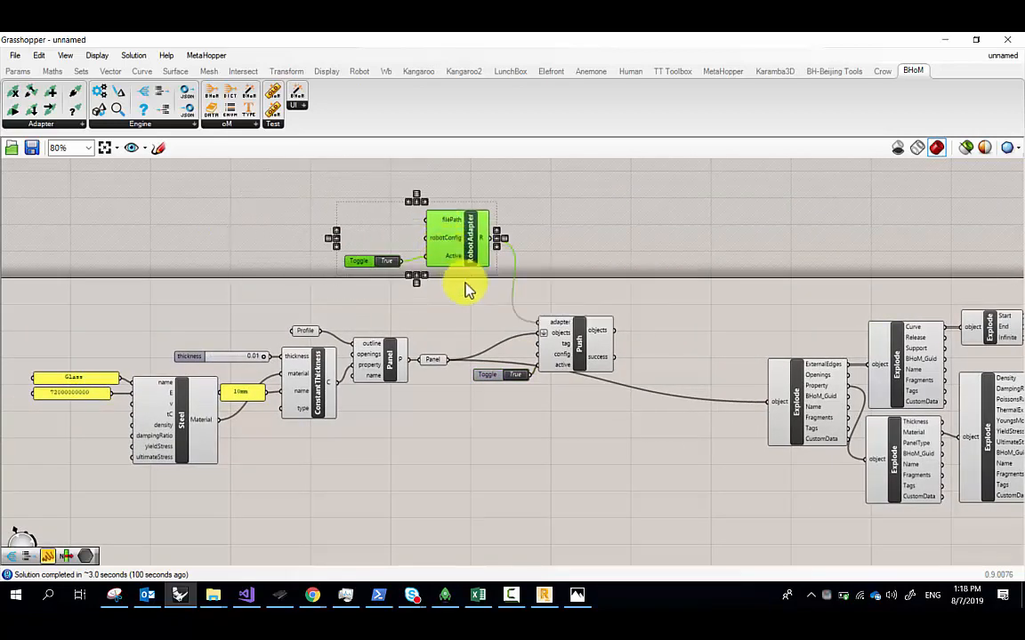
Group the Glass, Steel, ConstantThickness and Panel components under the name 'BHoM Object Creation'
right_drag(400, 371, 432, 341)
scroll(260, 400, up, 3)
right_drag(261, 400, 369, 416)
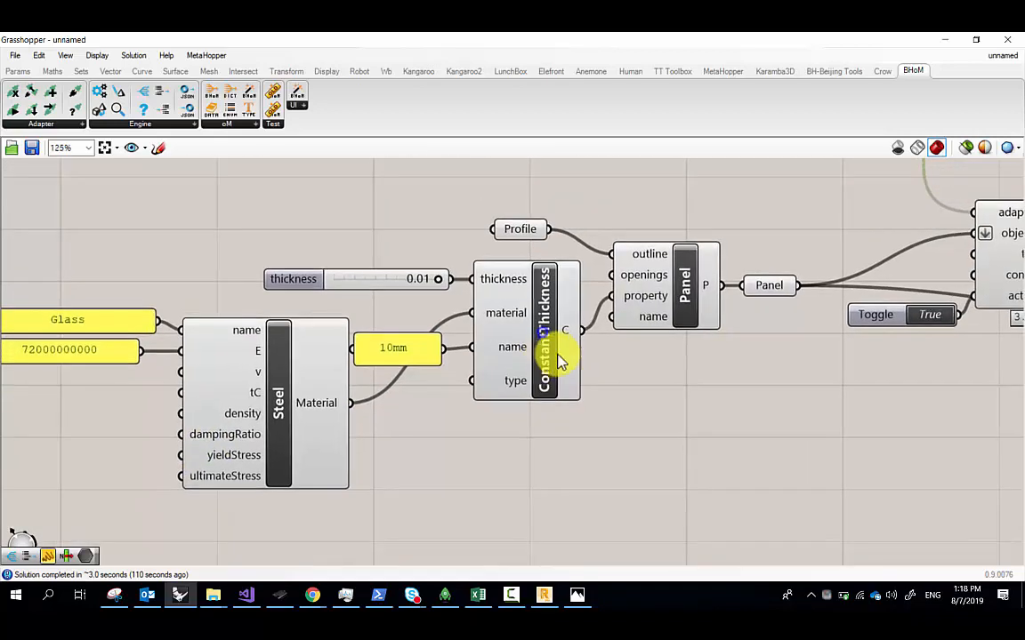
scroll(553, 358, down, 2)
click(722, 450)
drag(562, 381, 212, 253)
middle_click(366, 250)
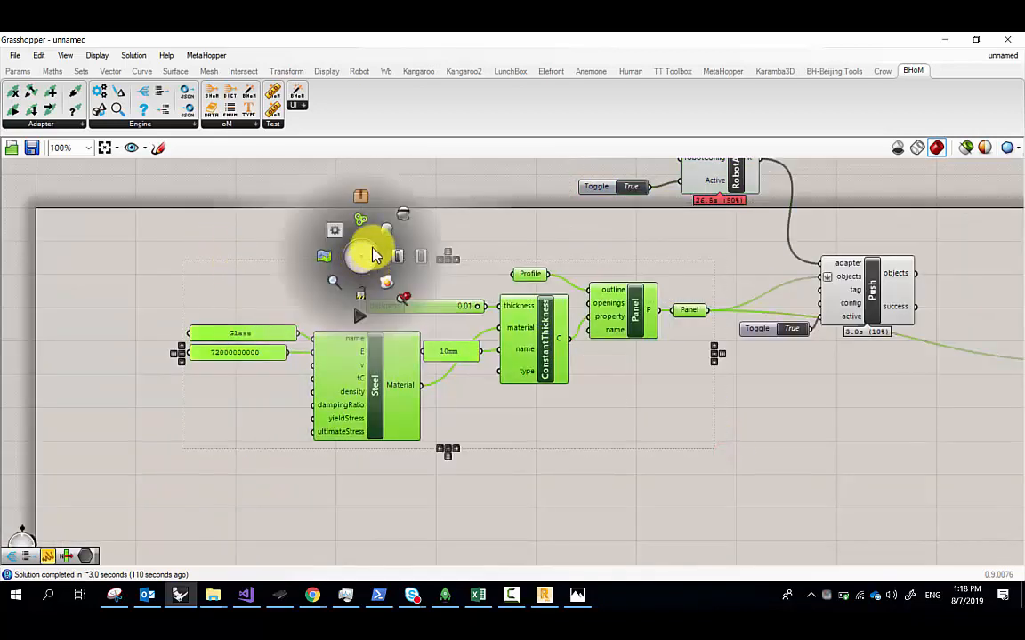
click(363, 221)
right_click(403, 267)
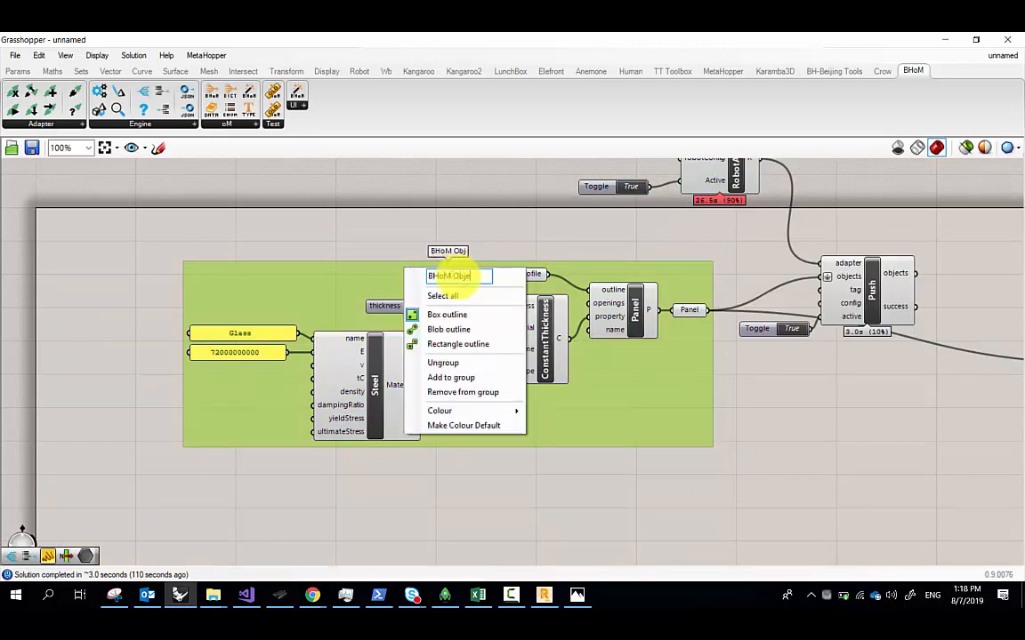
text(BHoM Object Creation)
key(Return)
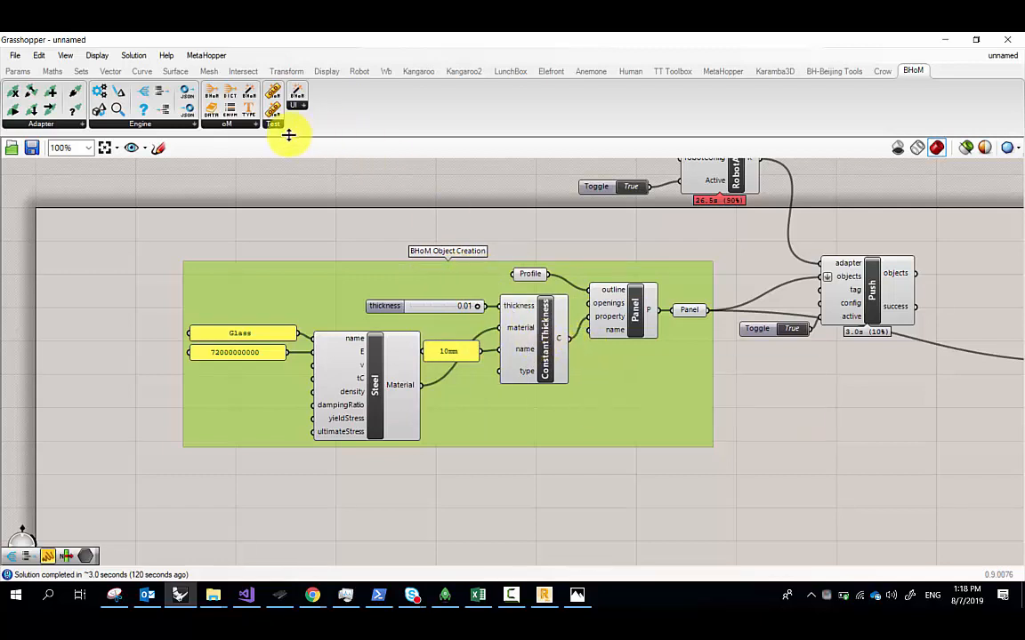
click(209, 124)
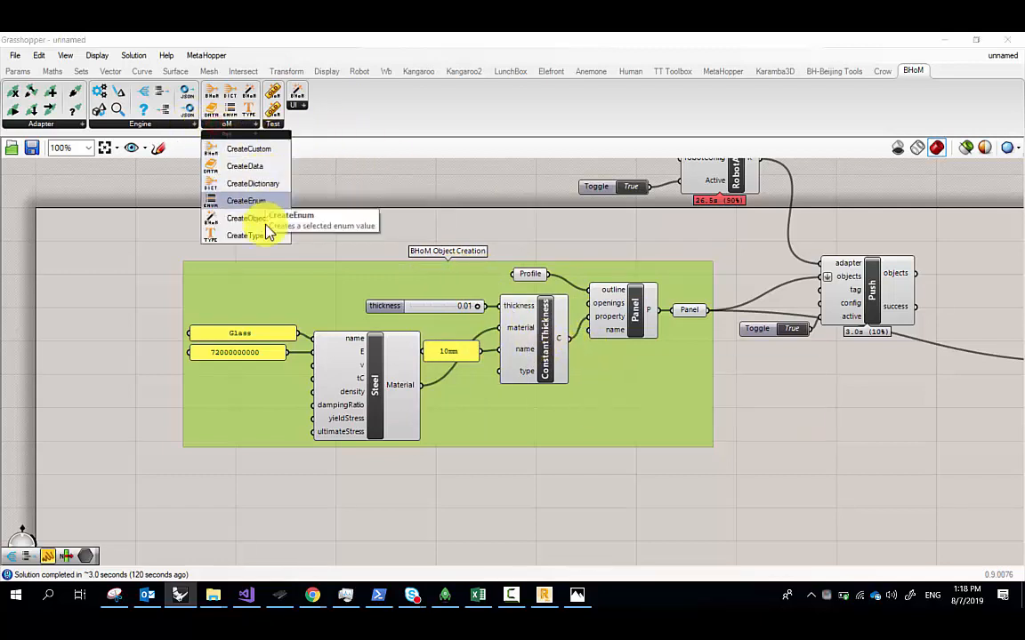
Add a CreateObject component and make it a BHoM Circle(Point, Double)
mouse_move(258, 219)
mouse_down()
mouse_move(270, 225)
mouse_move(247, 222)
mouse_up()
right_click(233, 219)
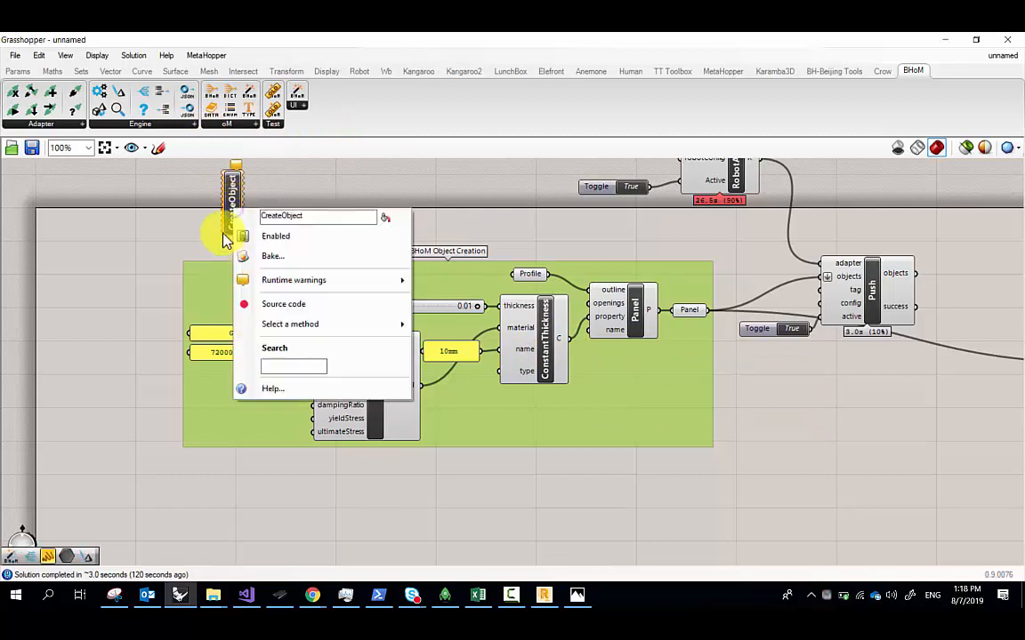
click(281, 366)
text(cr)
key(BackSpace)
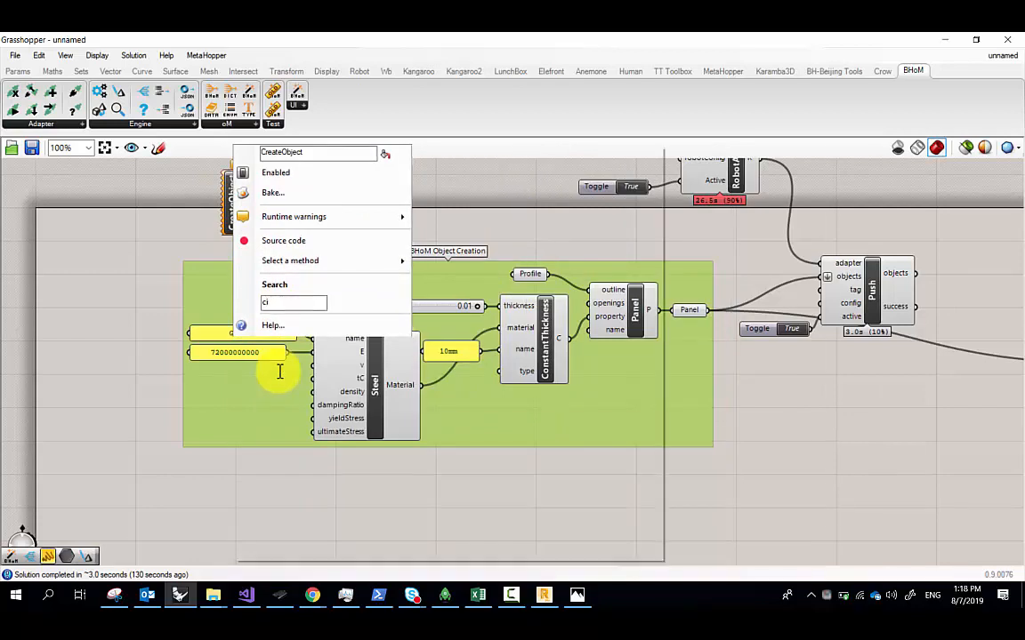
text(ircl)
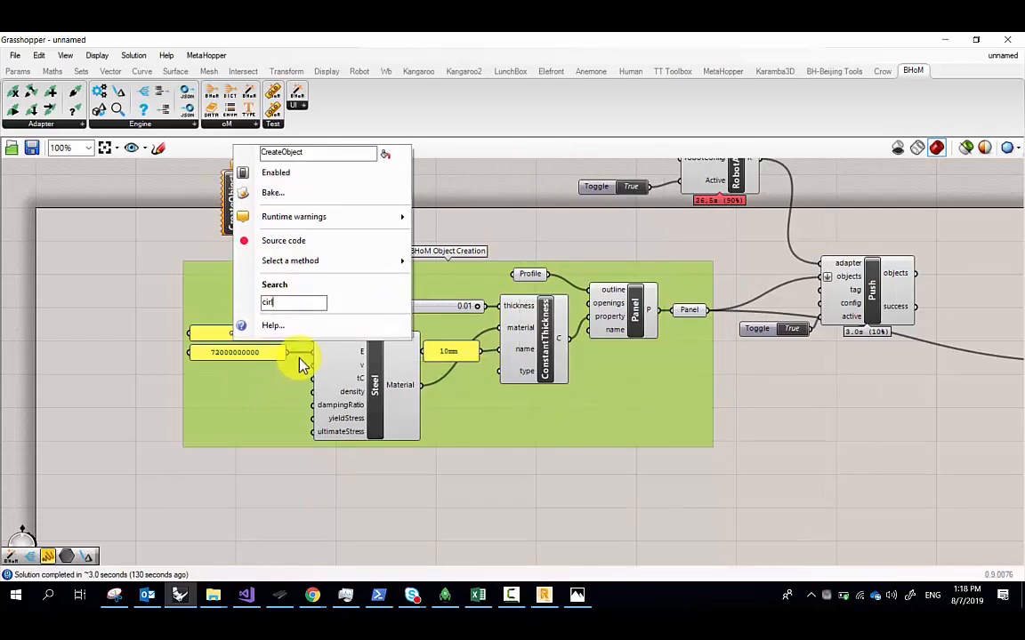
text(e)
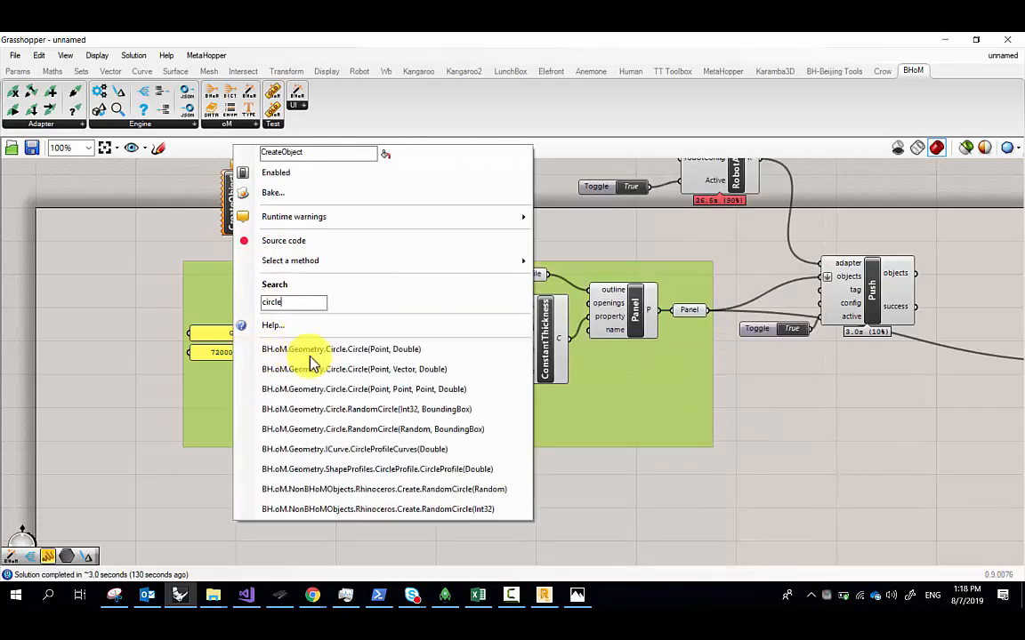
click(319, 350)
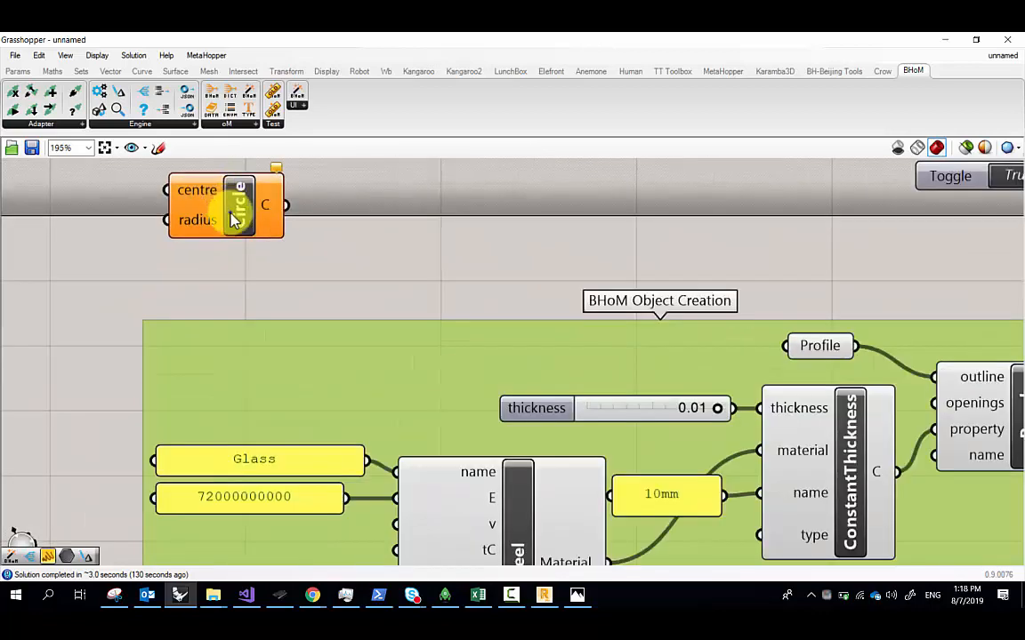
Add a native Rhino Circle component and position it above the BHoM Circle
scroll(229, 207, up, 5)
double_click(273, 191)
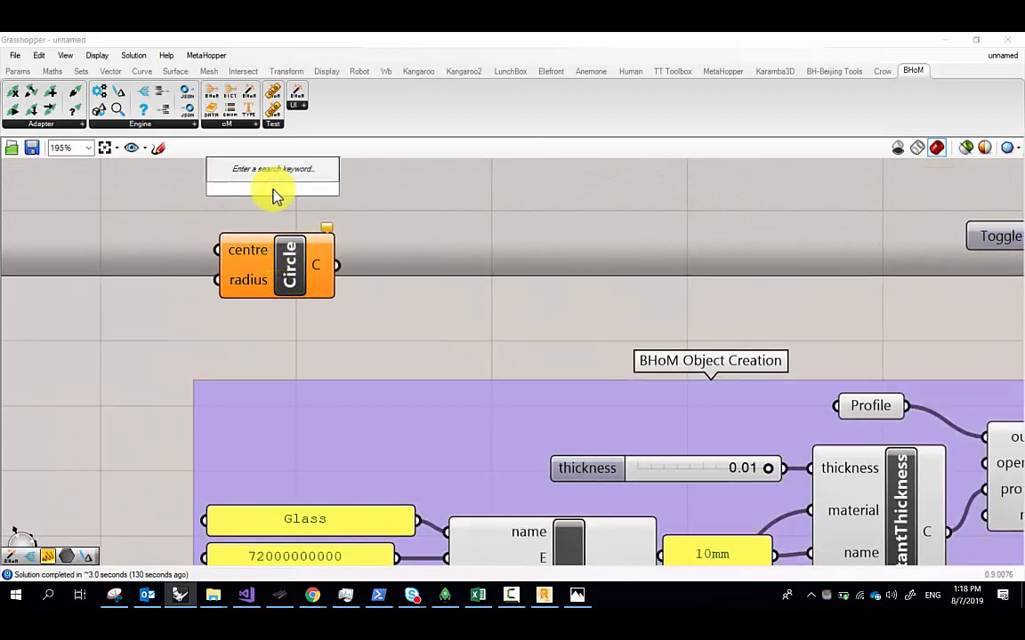
text(cir)
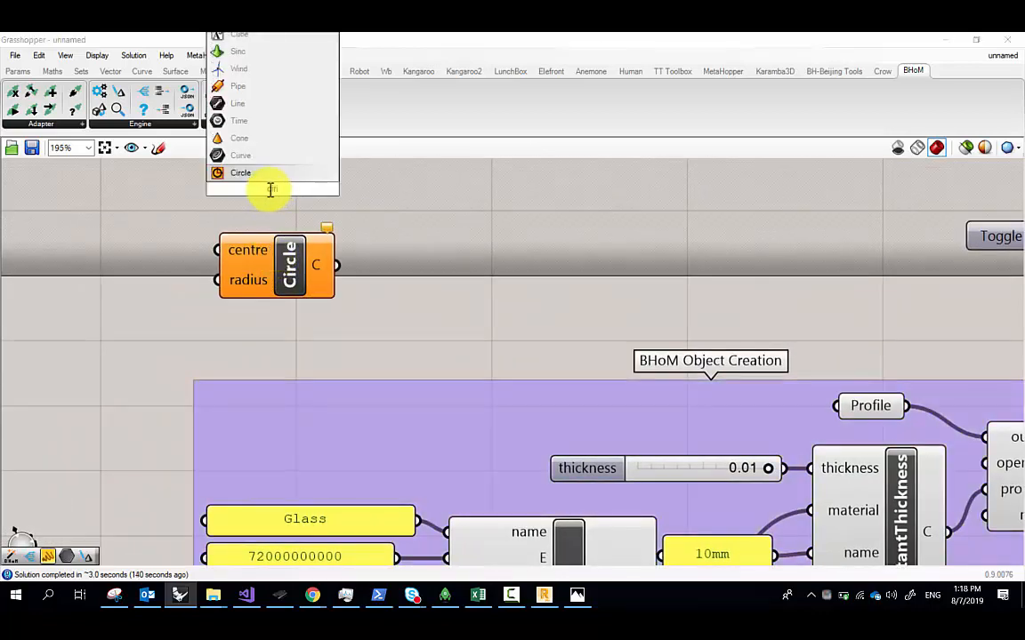
click(256, 179)
right_drag(265, 197, 266, 228)
drag(278, 225, 286, 201)
right_drag(291, 228, 296, 272)
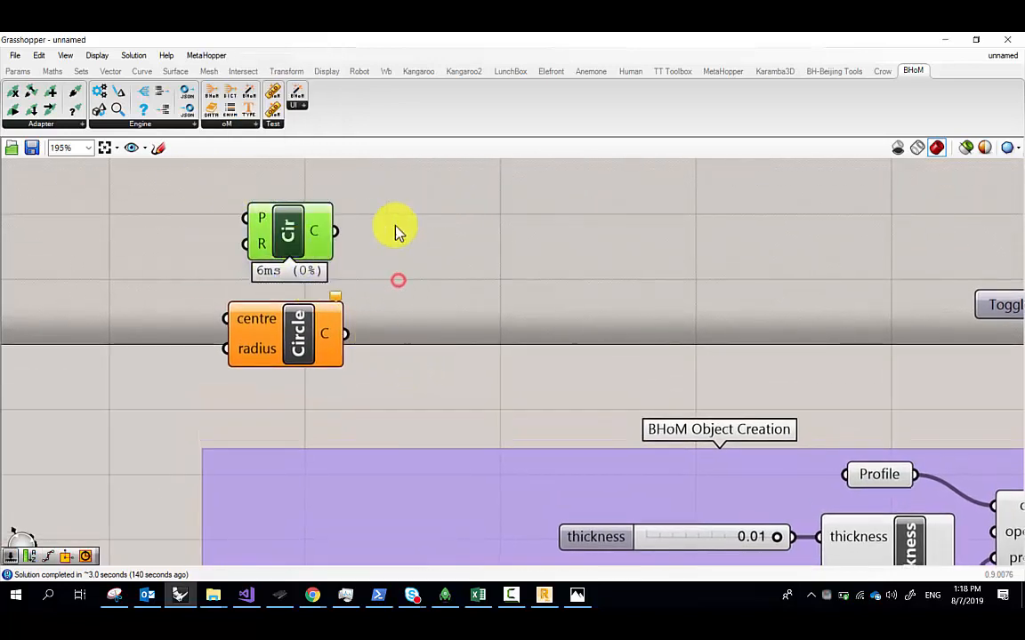
Put the native Circle in its own group named 'Rhino'
middle_click(441, 228)
click(439, 192)
click(316, 192)
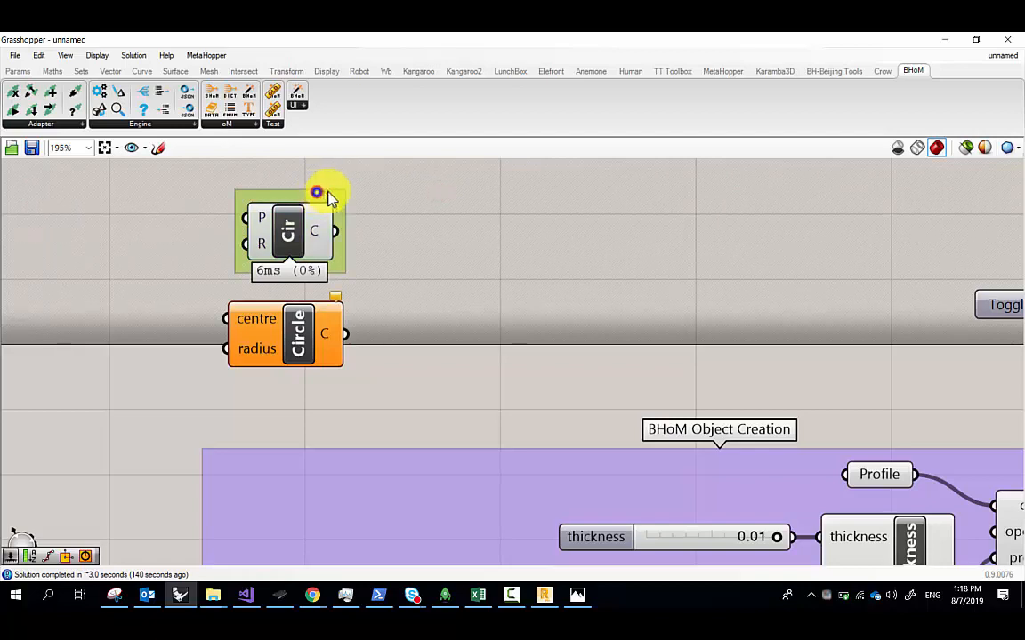
right_click(320, 193)
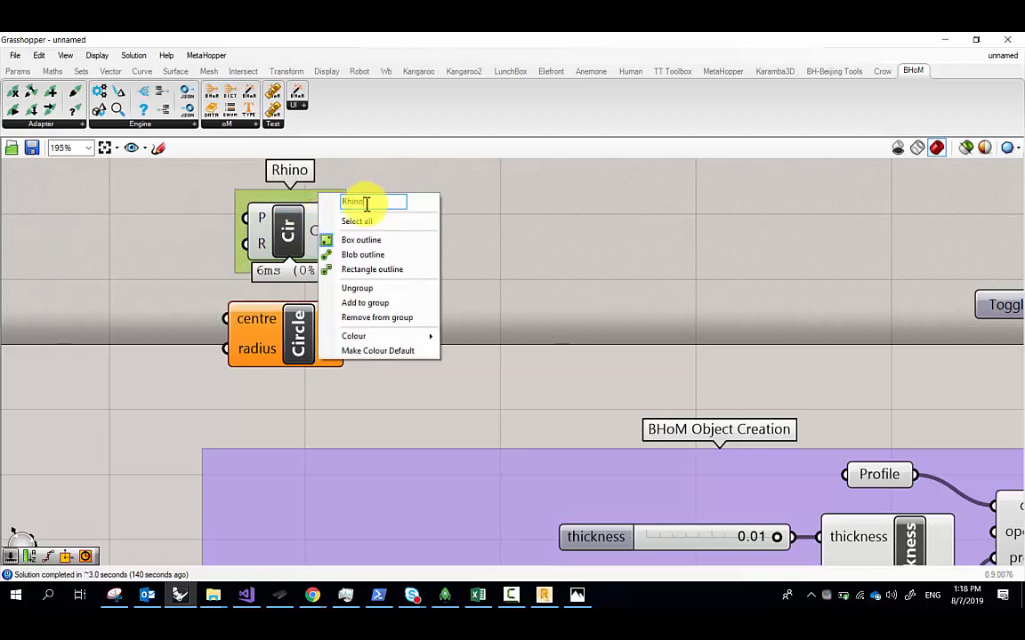
click(204, 287)
Put the BHoM Circle in its own group named 'BHoM'
drag(316, 403, 231, 319)
middle_click(400, 320)
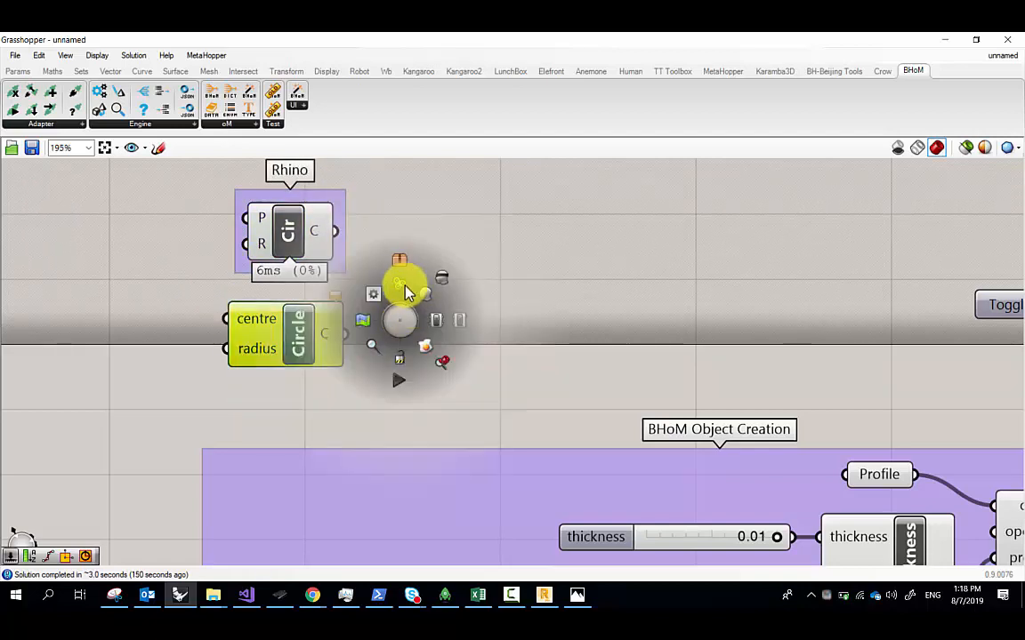
click(400, 285)
right_click(304, 294)
click(351, 302)
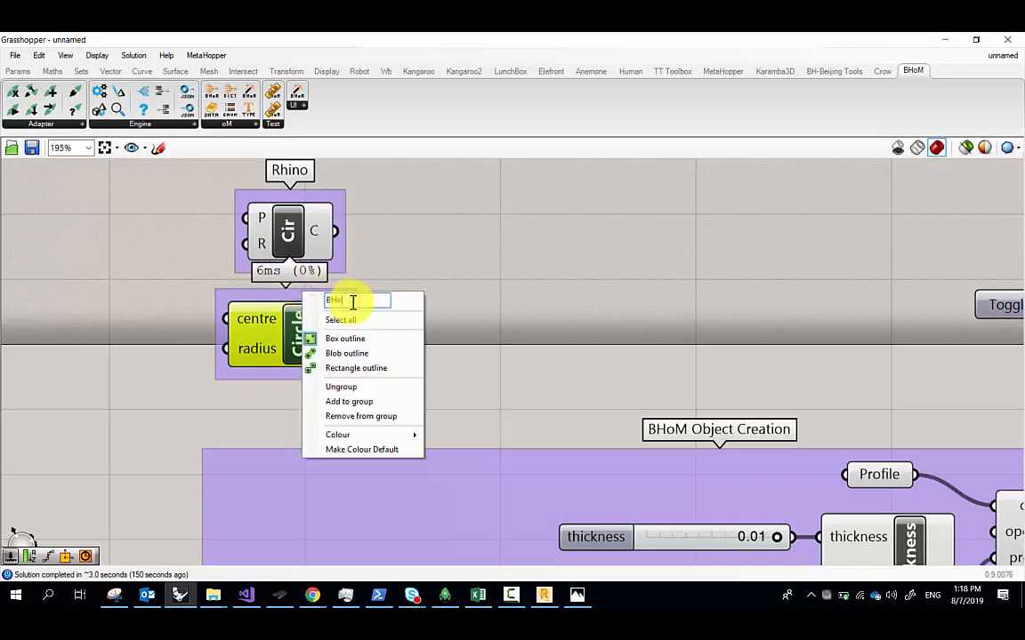
text(BHoM)
key(Return)
scroll(355, 312, down, 3)
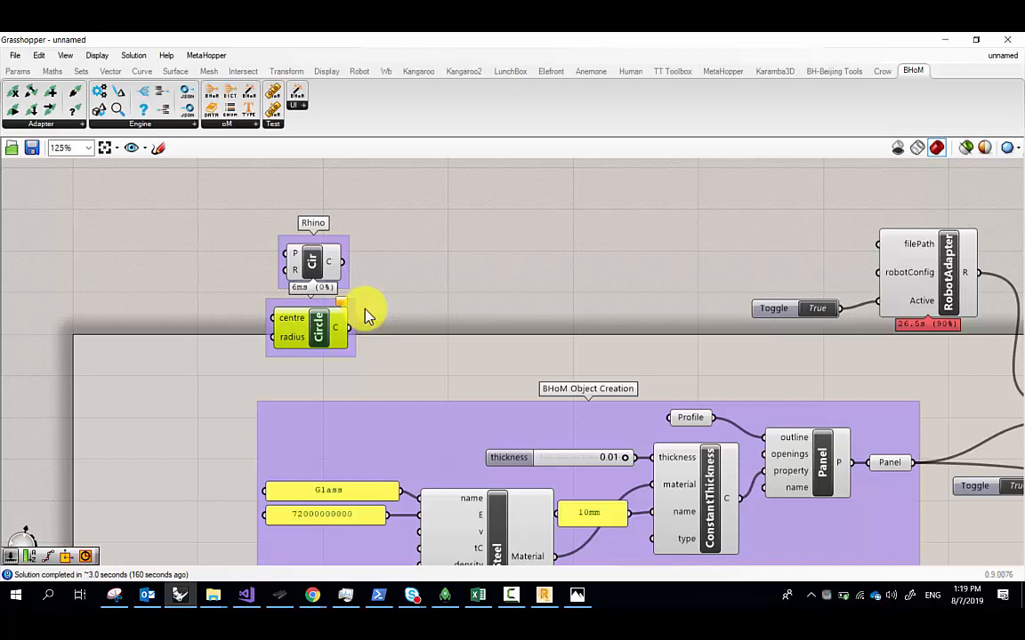
Wire the BHoM Circle into the Panel's outline input and reposition it
right_drag(303, 350, 225, 243)
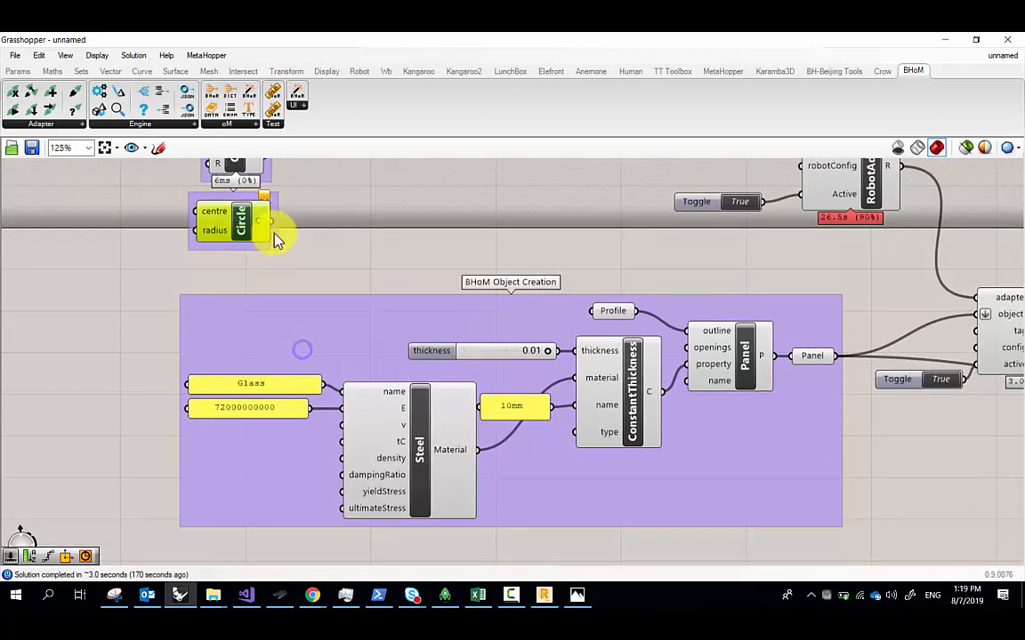
drag(556, 169, 685, 334)
right_drag(735, 357, 604, 340)
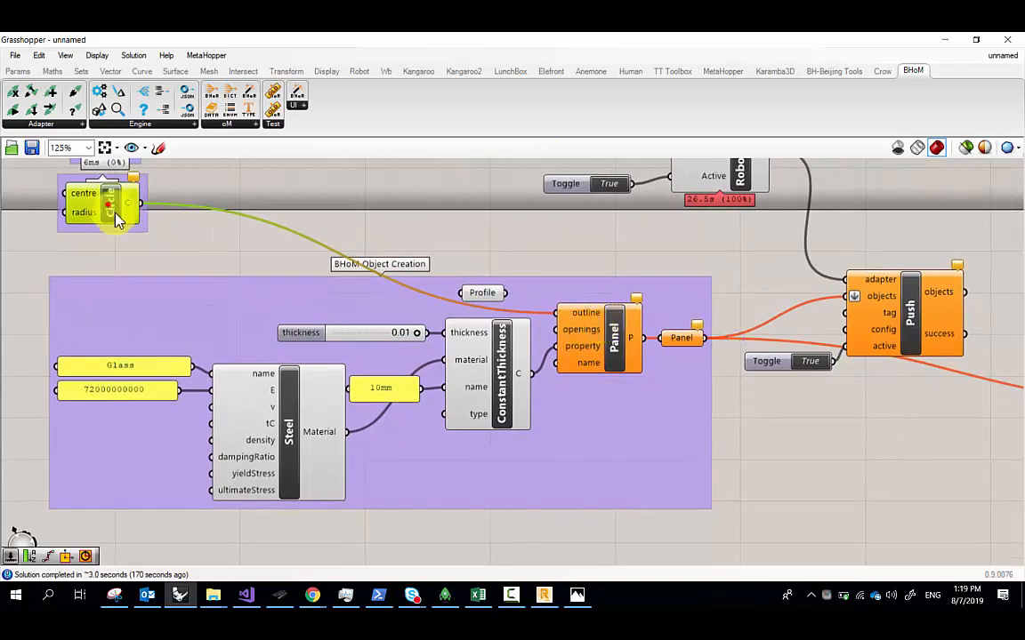
drag(108, 204, 155, 249)
right_drag(155, 242, 188, 253)
right_drag(162, 201, 239, 228)
Start a component search for 'con', cancel it, and restore the maximised Grasshopper window
double_click(174, 252)
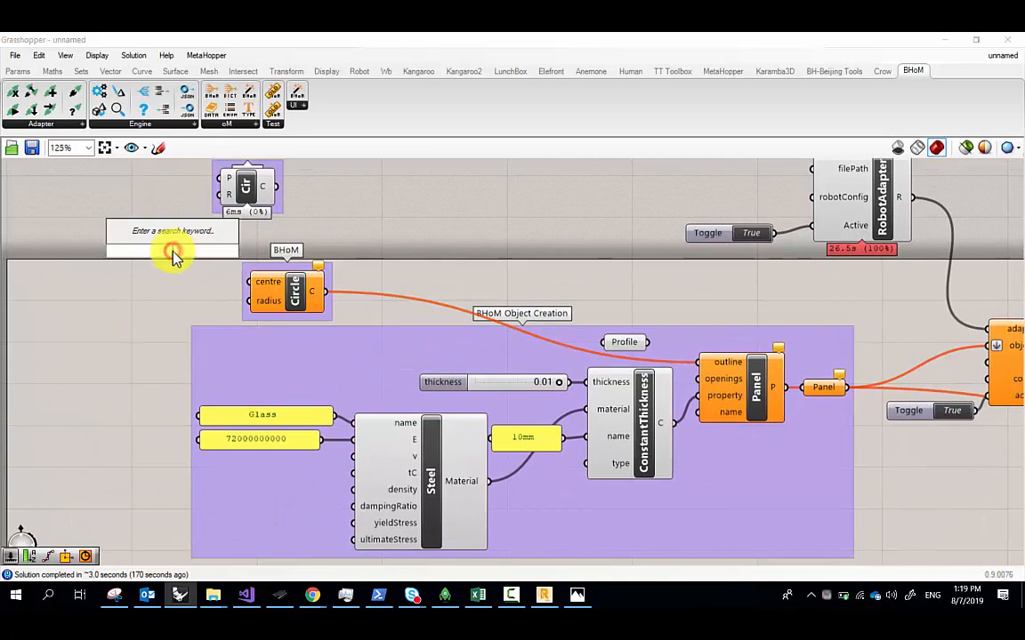
text(con)
key(BackSpace)
key(BackSpace)
key(BackSpace)
key(Escape)
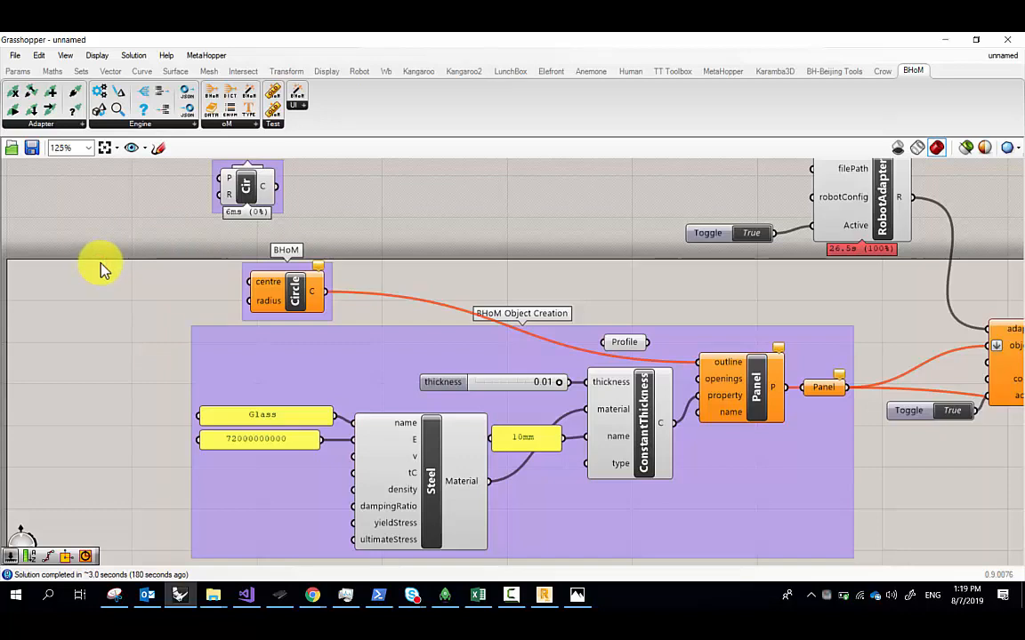
scroll(211, 291, up, 3)
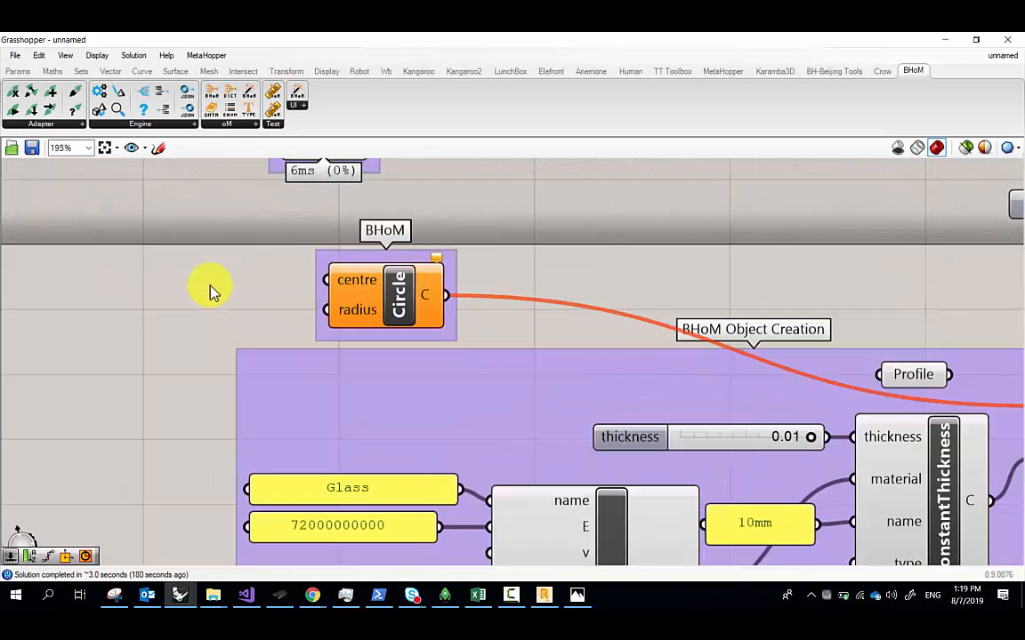
double_click(265, 40)
double_click(275, 38)
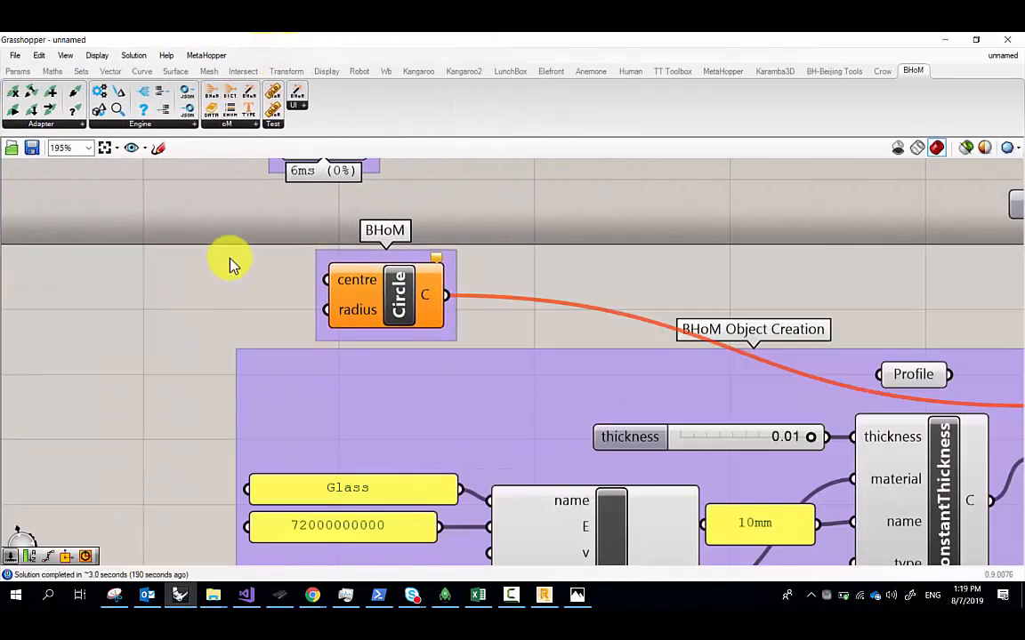
Add a BHoM Point via CreateObject, feed it to the Circle's centre, then check Robot
click(229, 123)
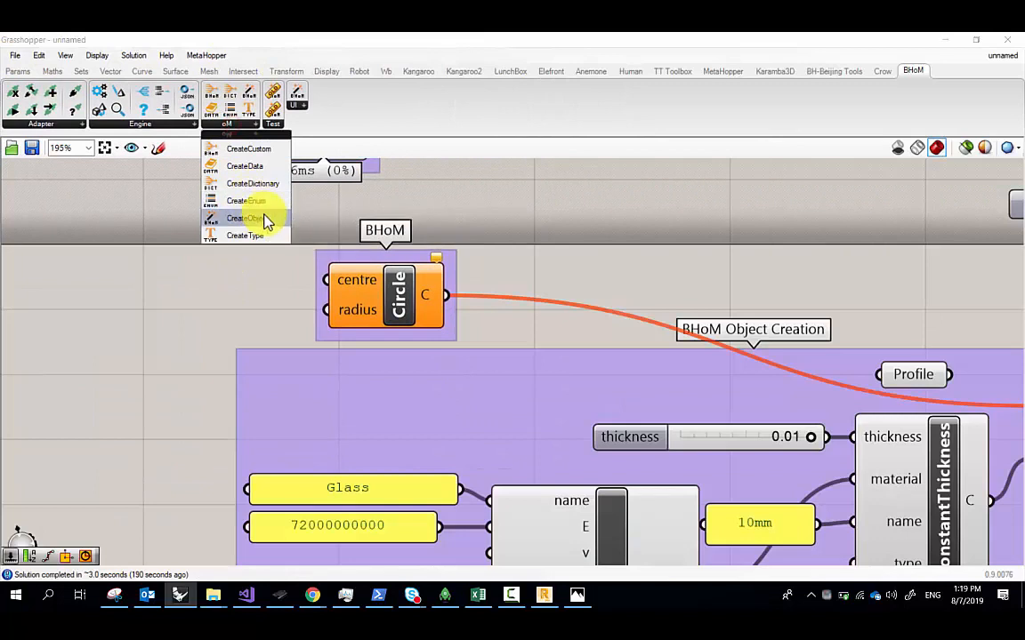
drag(265, 223, 222, 238)
right_click(225, 252)
click(266, 403)
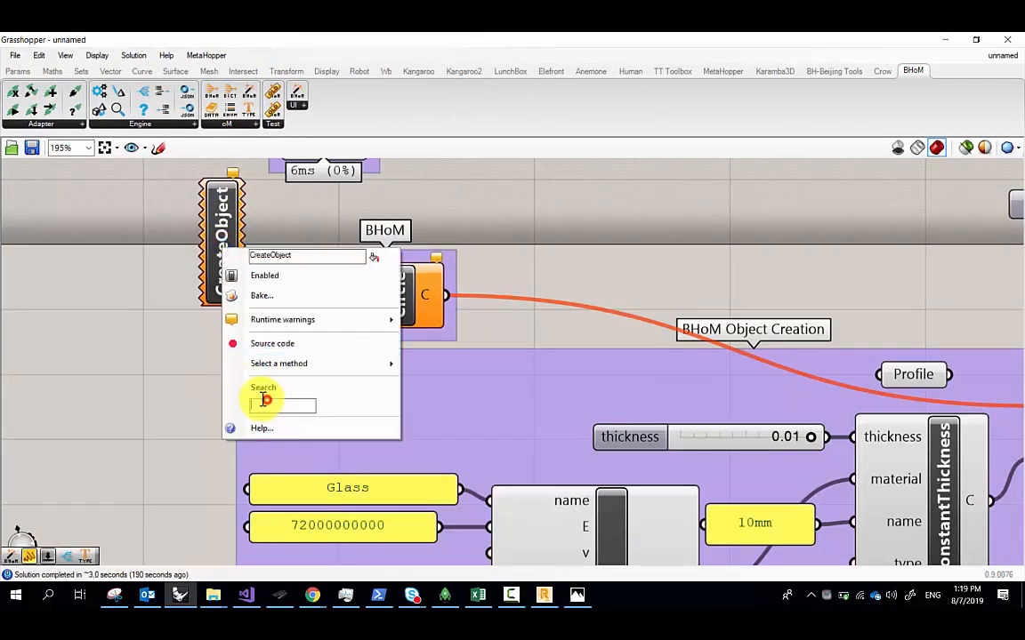
text(point)
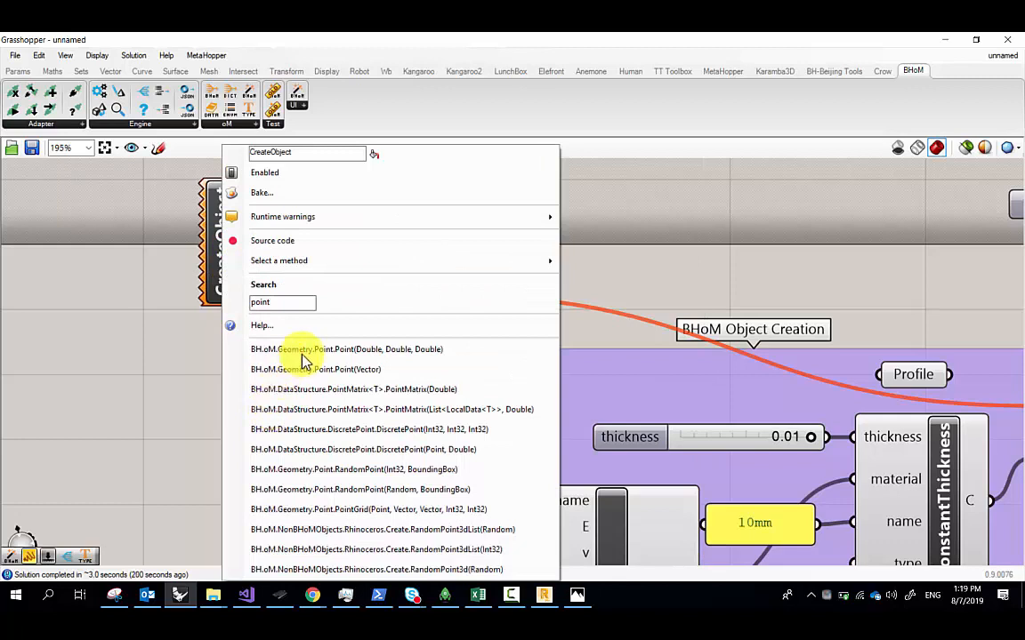
click(272, 322)
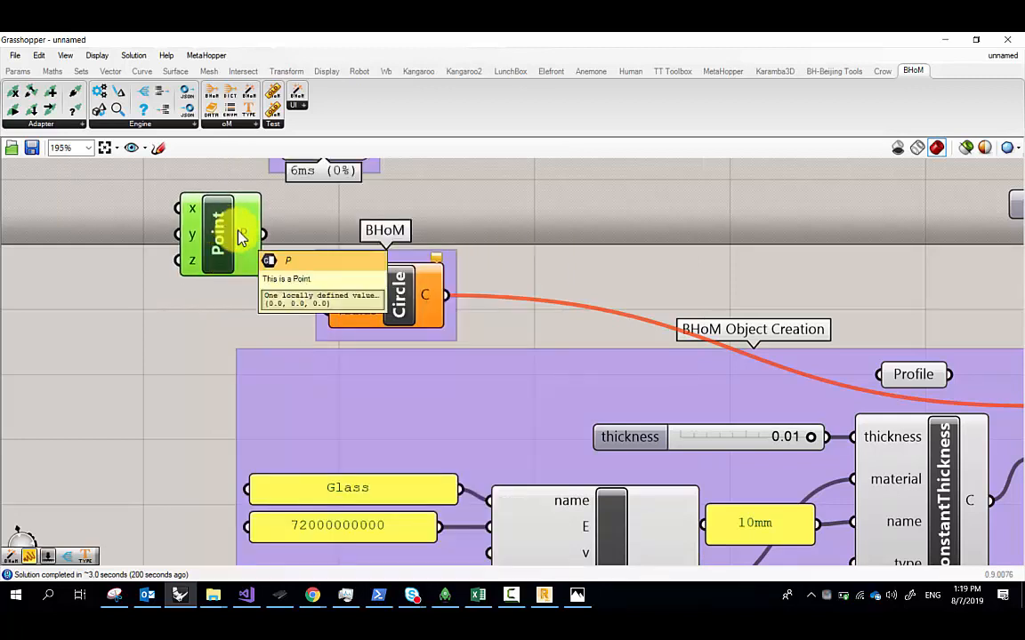
drag(240, 236, 323, 279)
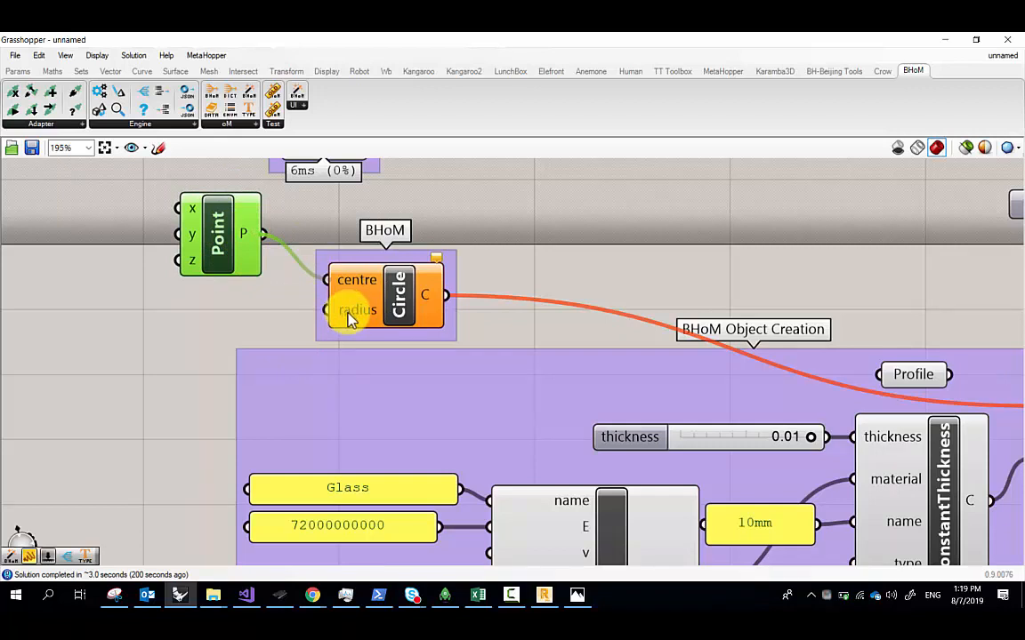
click(544, 594)
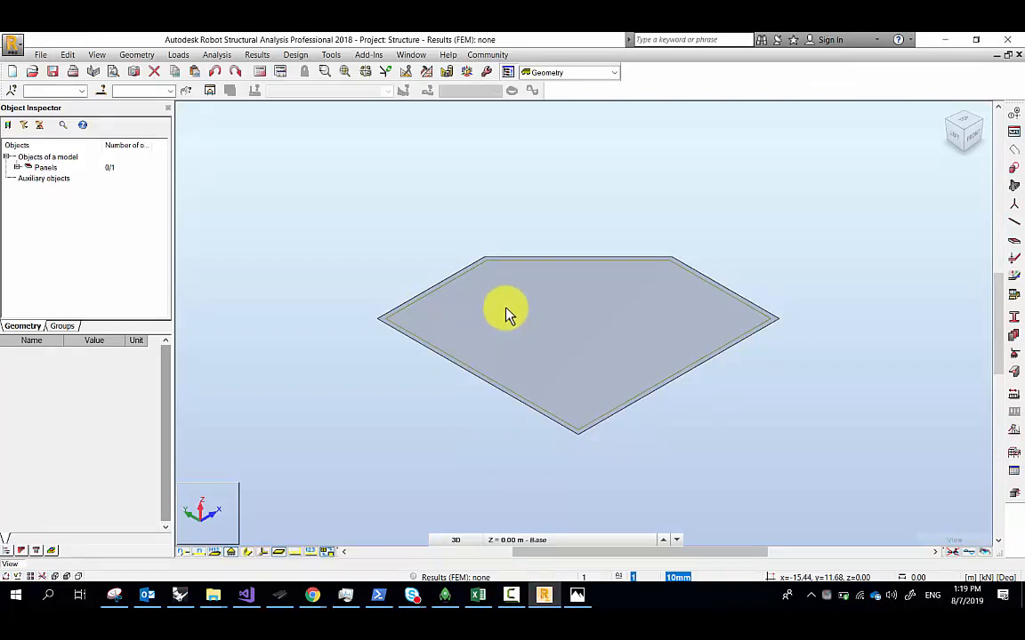
Delete the old polygon Panel 1 in Robot, leaving Panel 2 selected and fitted in view
scroll(509, 315, down, 1)
scroll(513, 318, down, 1)
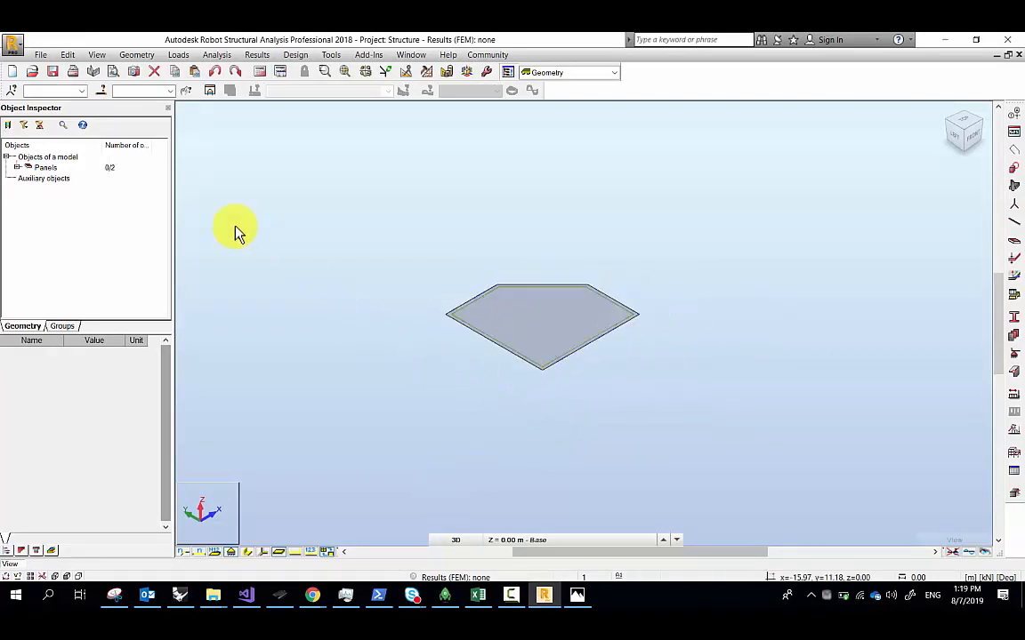
click(17, 167)
click(55, 190)
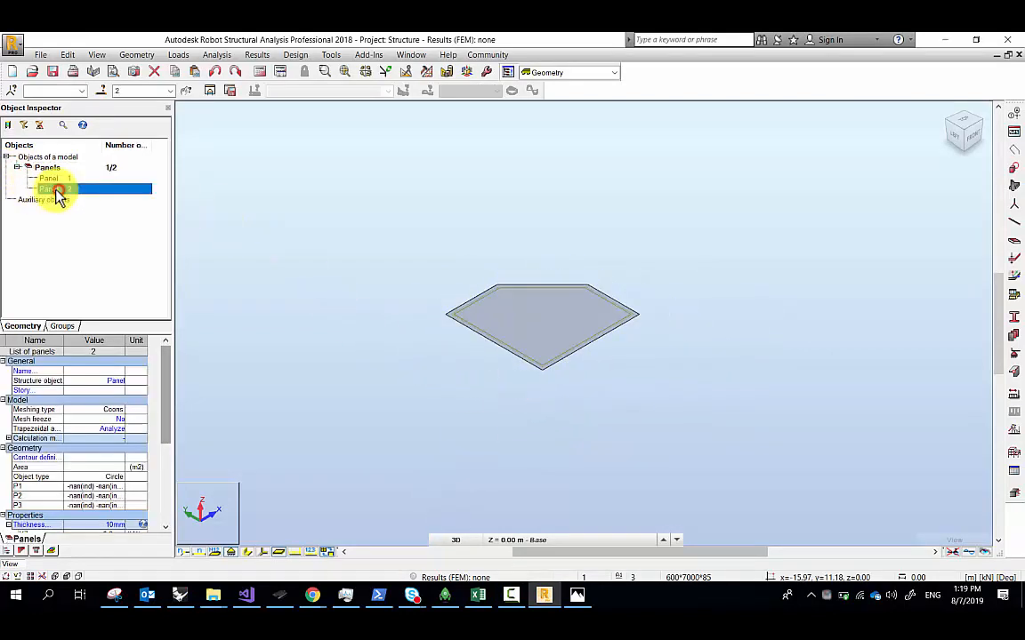
click(64, 177)
key(Delete)
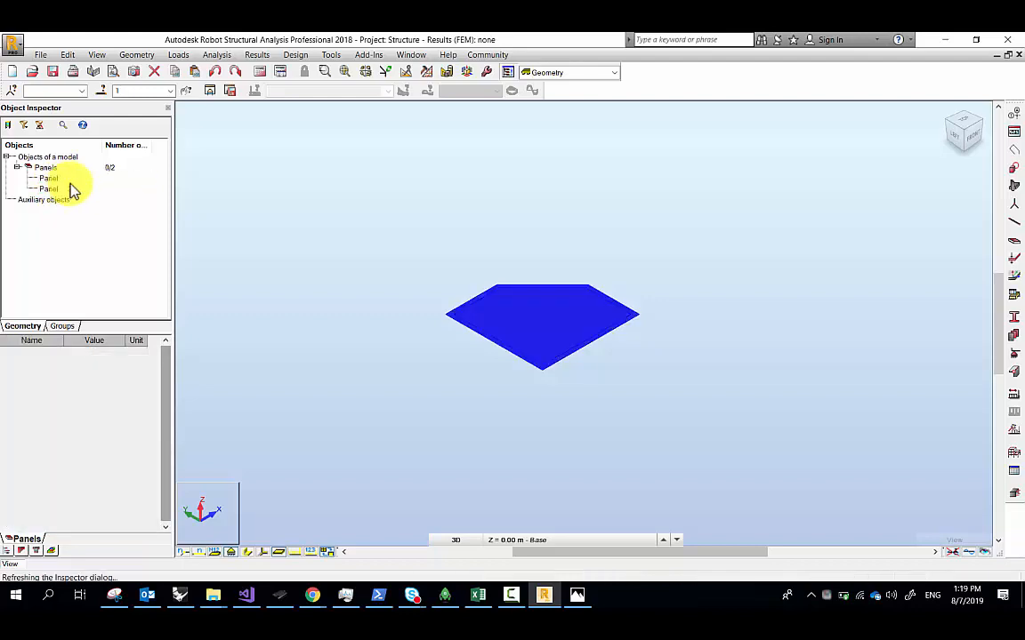
click(68, 178)
click(344, 71)
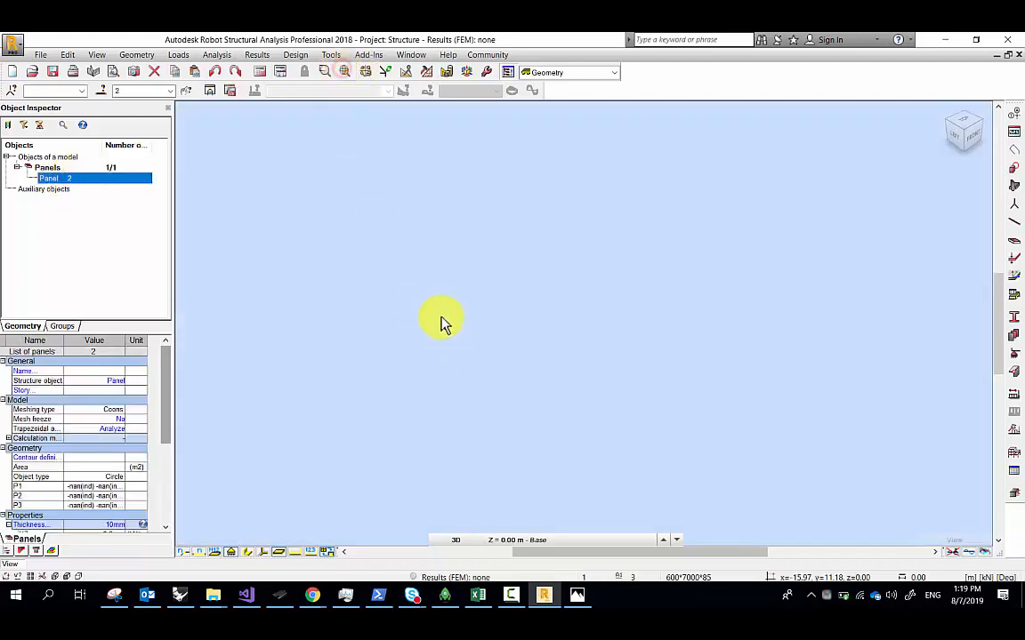
Back in Grasshopper, place a Number Slider on the empty canvas
click(179, 595)
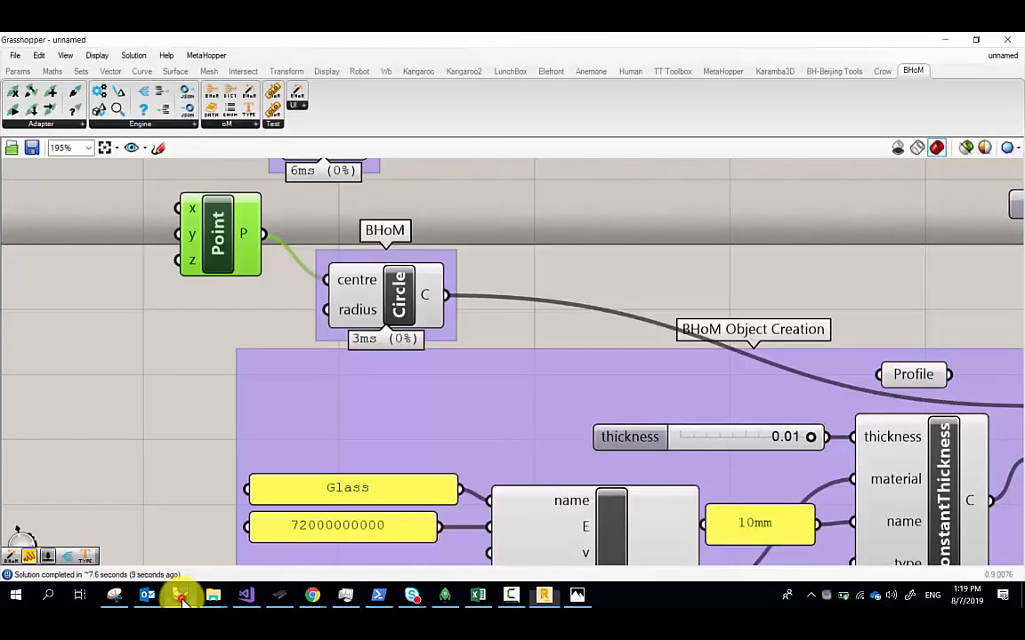
right_drag(203, 336, 229, 337)
double_click(228, 332)
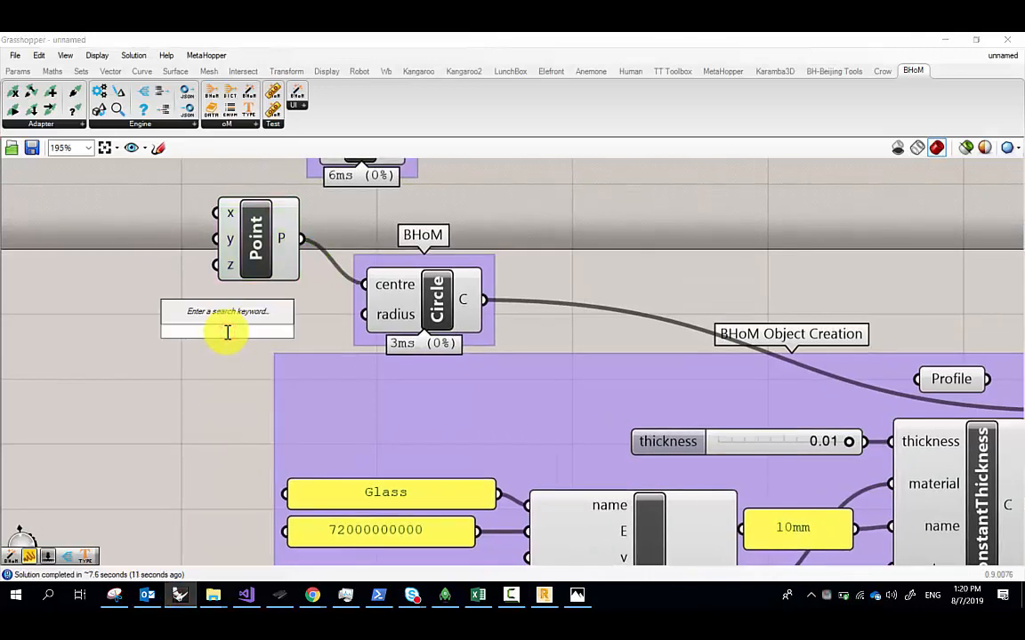
text(Number Slider)
key(Return)
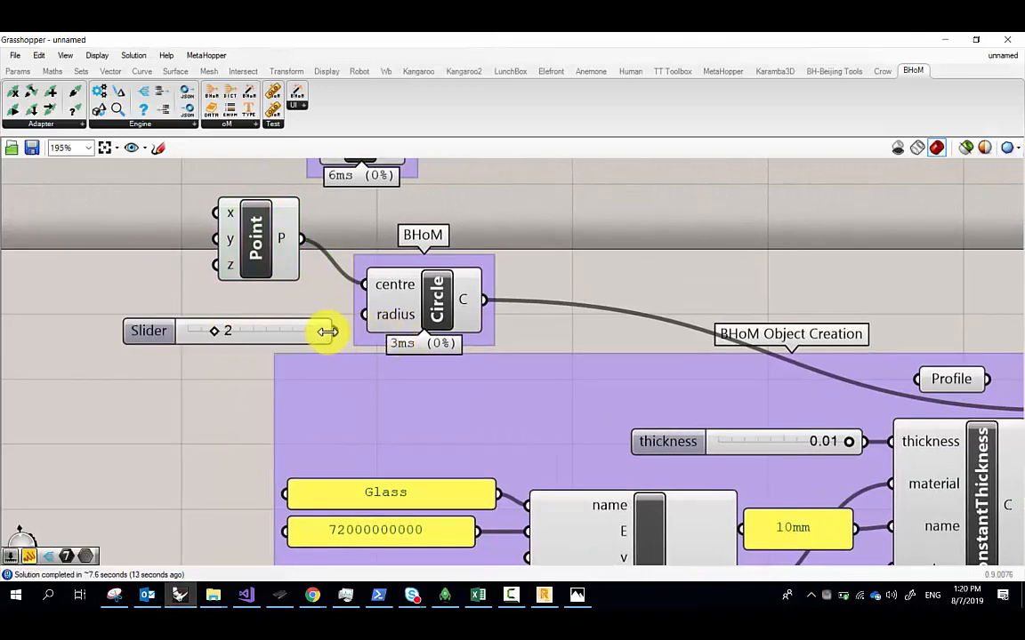
Connect the slider to the BHoM Circle's radius input and check the result in Robot
drag(365, 329, 365, 315)
click(545, 595)
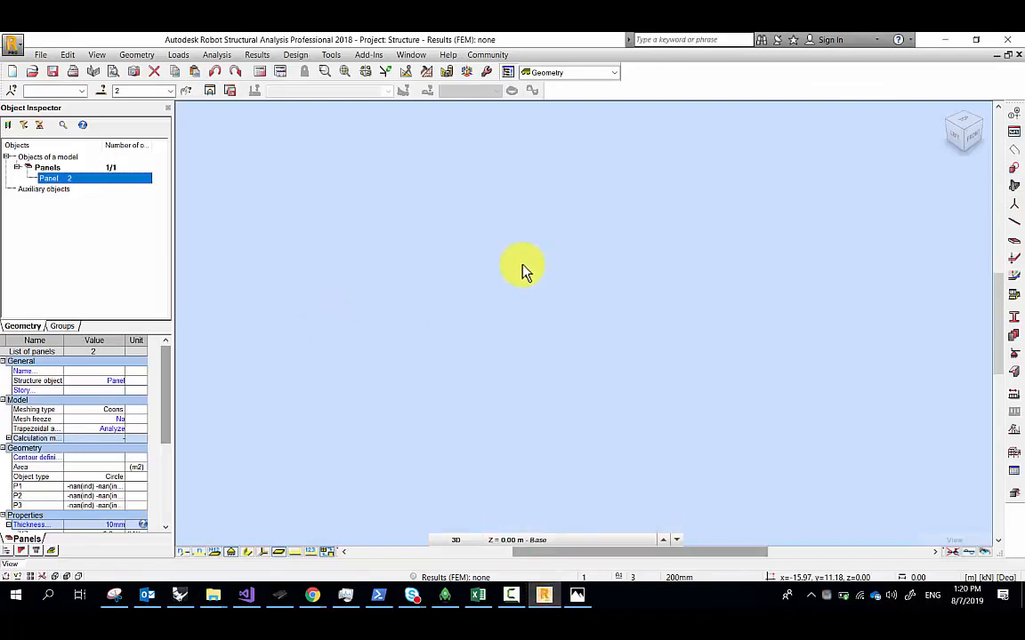
click(179, 595)
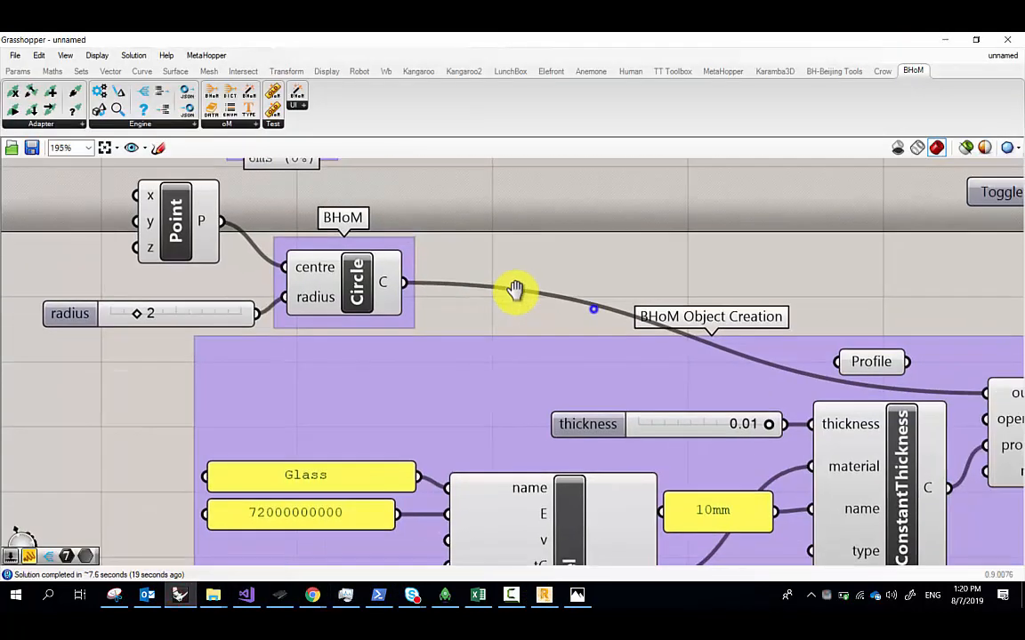
Pan across the definition to inspect the Circle, Point, Panel and Push components
scroll(660, 375, down, 2)
right_drag(817, 386, 534, 366)
right_drag(892, 398, 634, 363)
scroll(725, 289, up, 4)
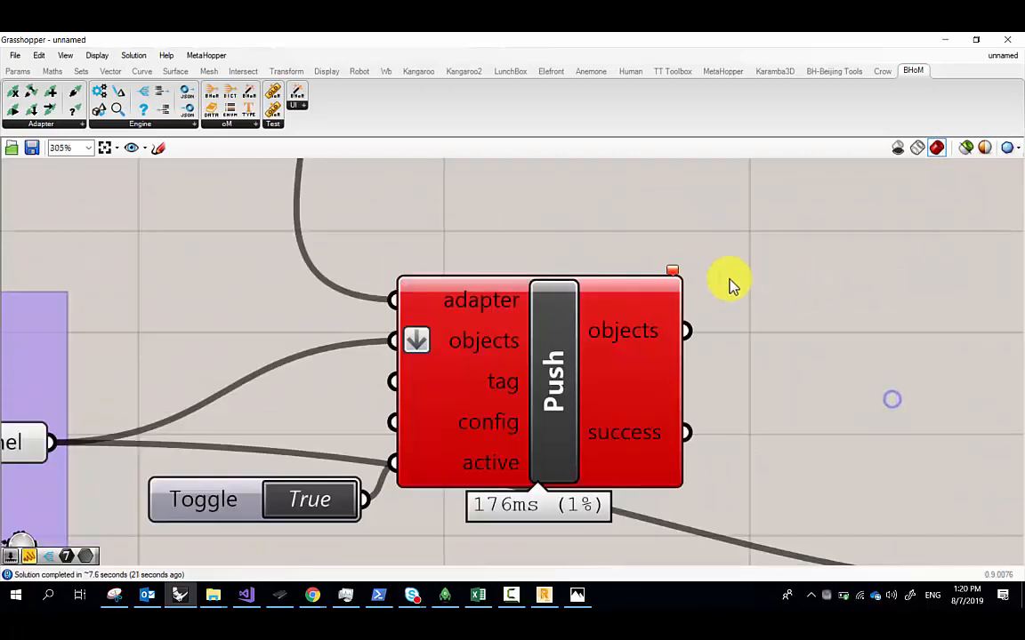
mouse_move(671, 274)
scroll(672, 274, down, 4)
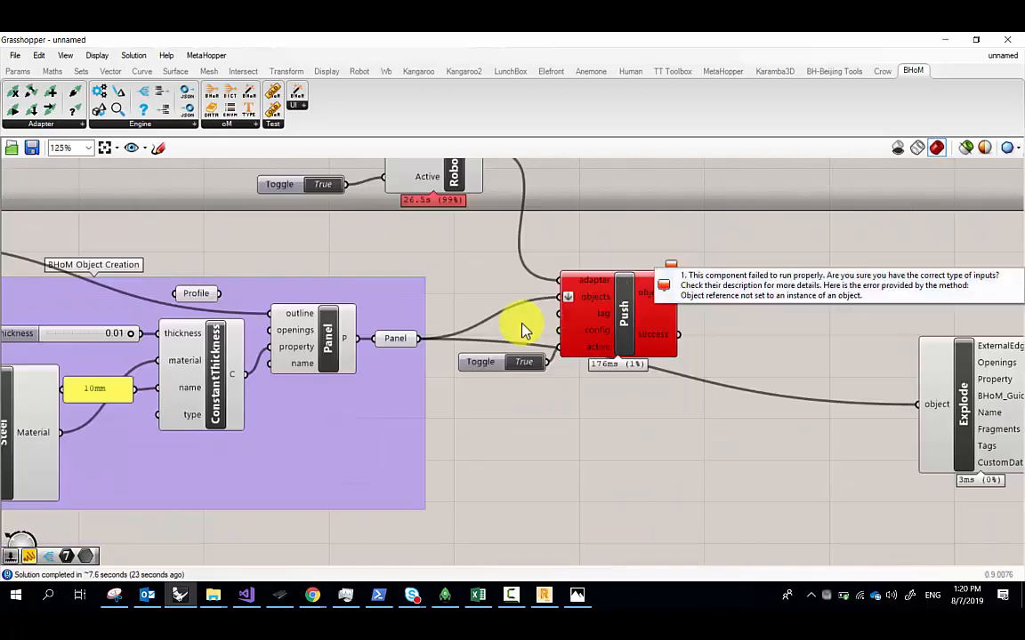
right_drag(430, 333, 667, 337)
right_drag(334, 260, 561, 301)
scroll(312, 295, up, 3)
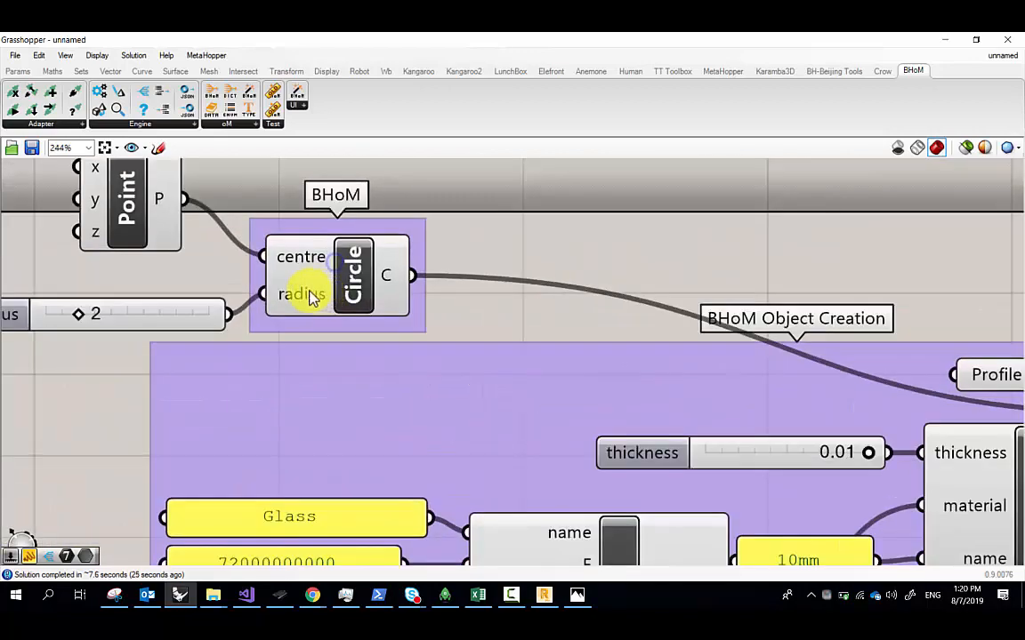
right_drag(297, 287, 443, 331)
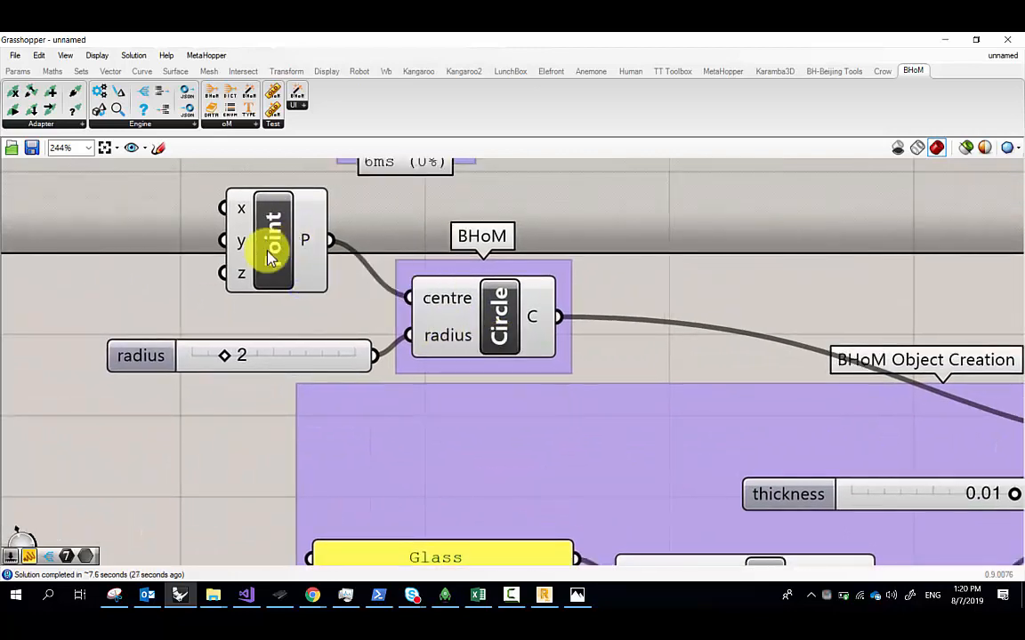
scroll(533, 326, down, 3)
right_drag(782, 383, 445, 314)
right_drag(794, 322, 662, 321)
Recompute the Panel component so Push reruns, then look over the Push output
click(525, 341)
middle_click(531, 339)
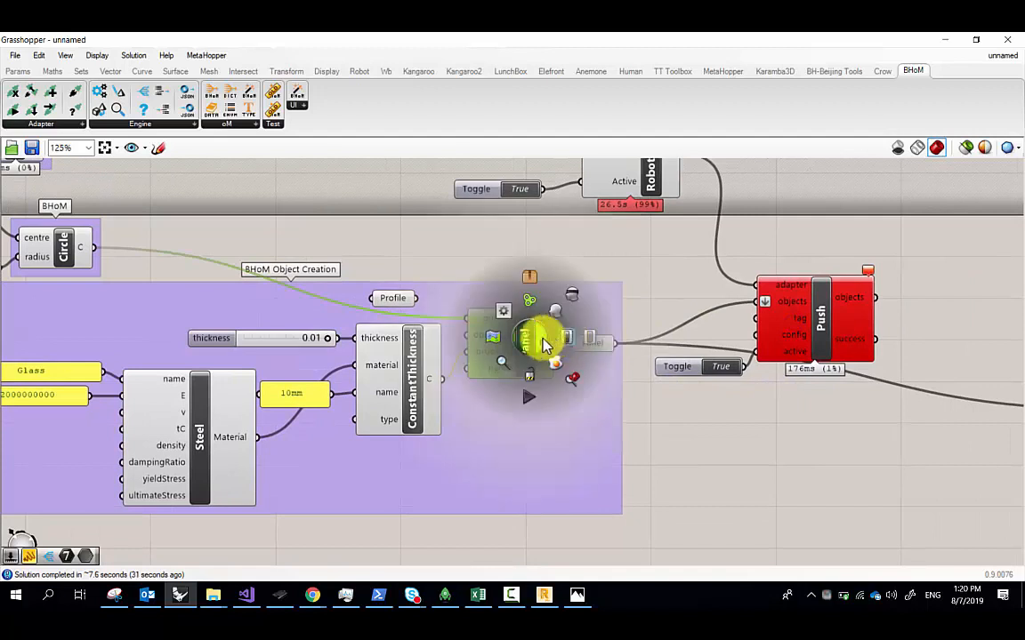
click(563, 342)
mouse_move(869, 271)
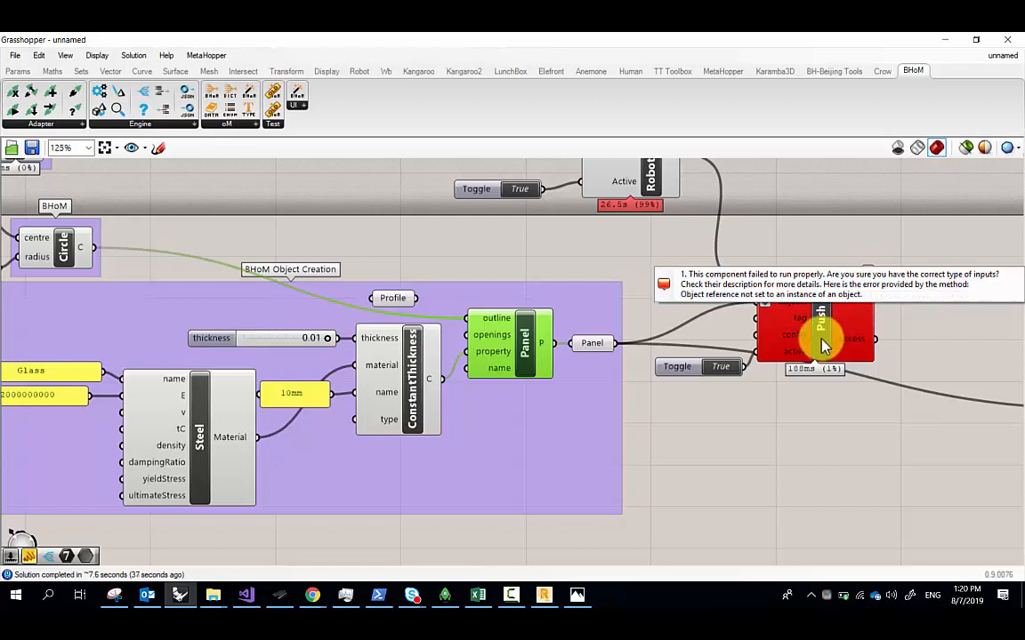
right_drag(664, 371, 792, 360)
scroll(790, 359, down, 1)
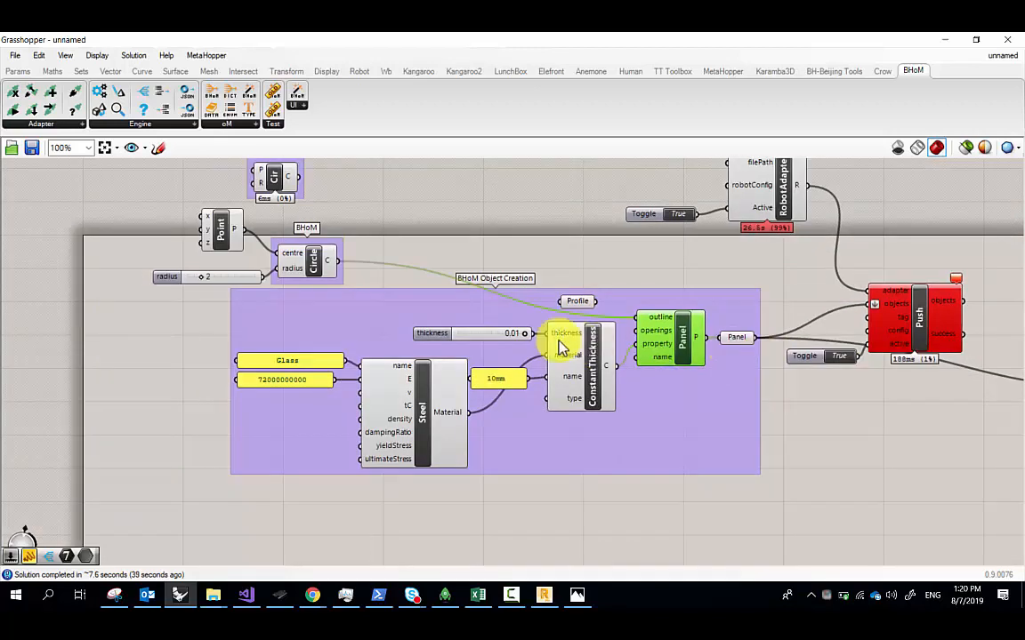
scroll(178, 263, up, 1)
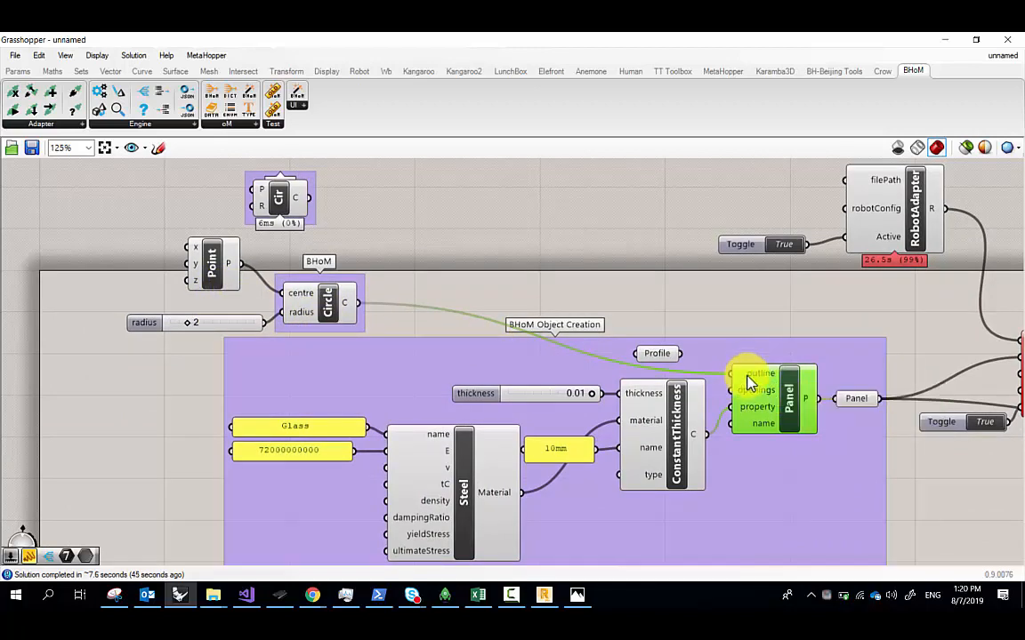
mouse_move(750, 382)
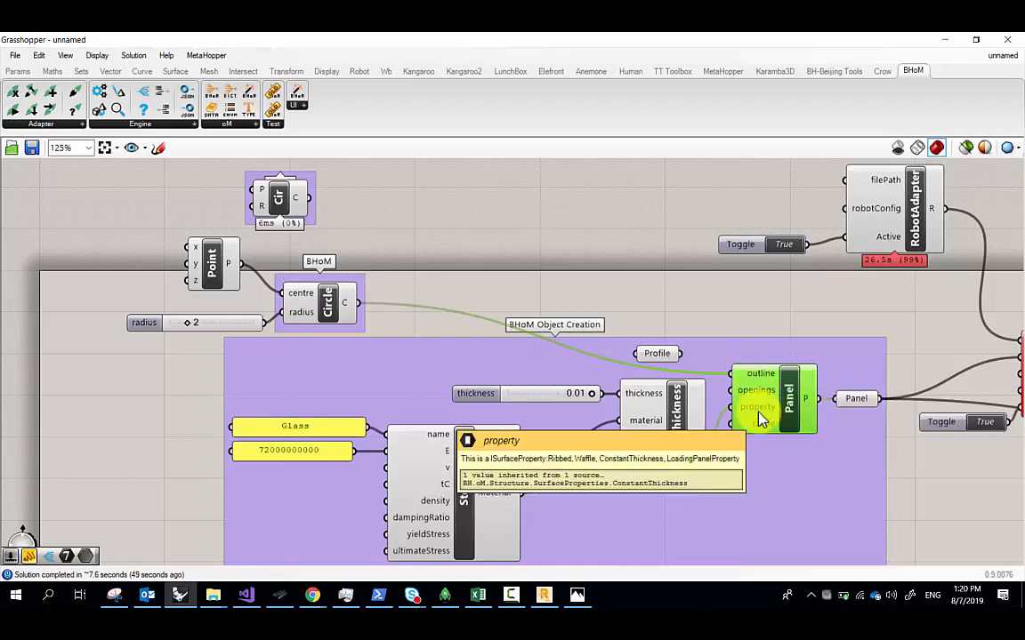
right_drag(690, 456, 620, 424)
right_drag(883, 392, 742, 378)
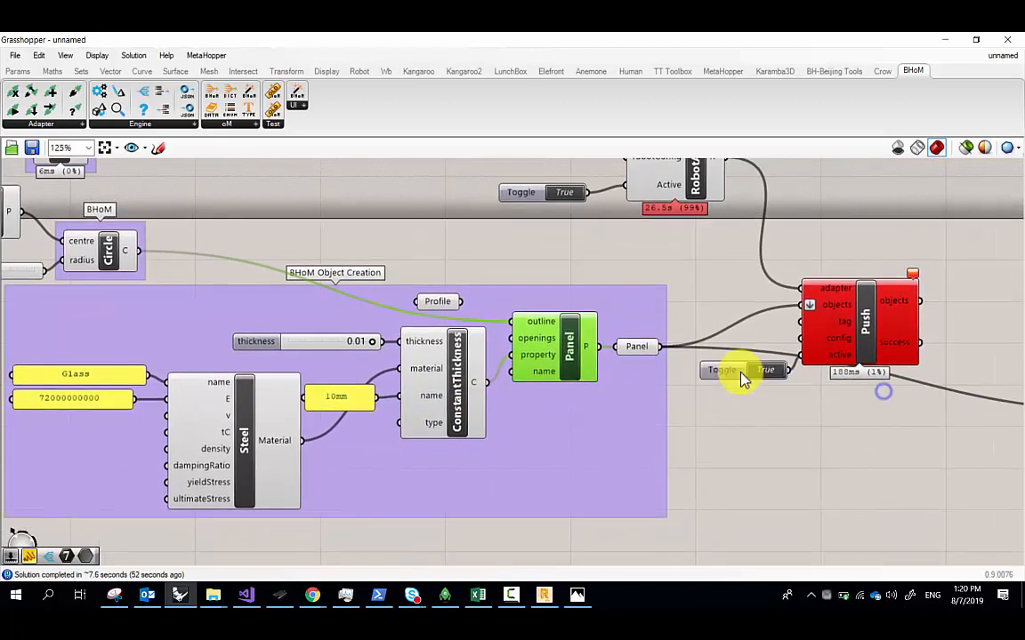
Check Robot, then switch Push's activation toggle off and back on to resend the panel
click(542, 594)
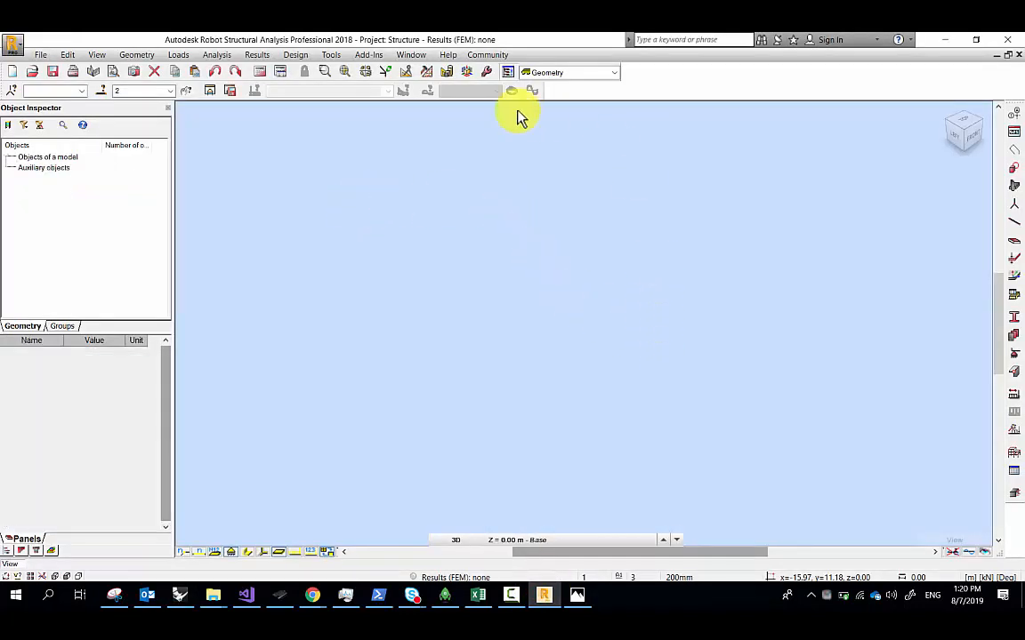
click(945, 39)
double_click(766, 370)
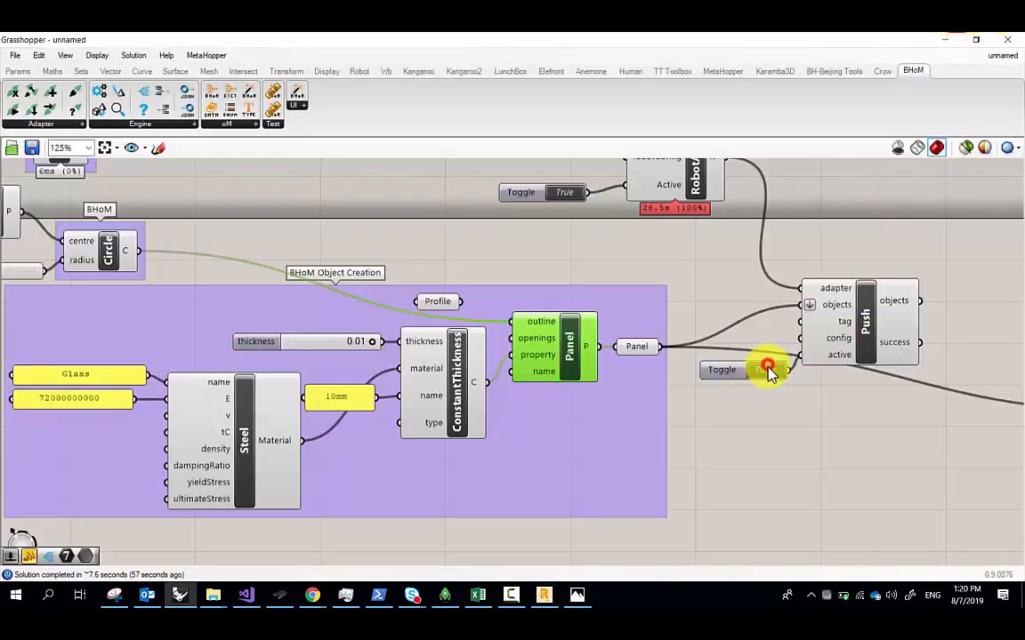
double_click(767, 370)
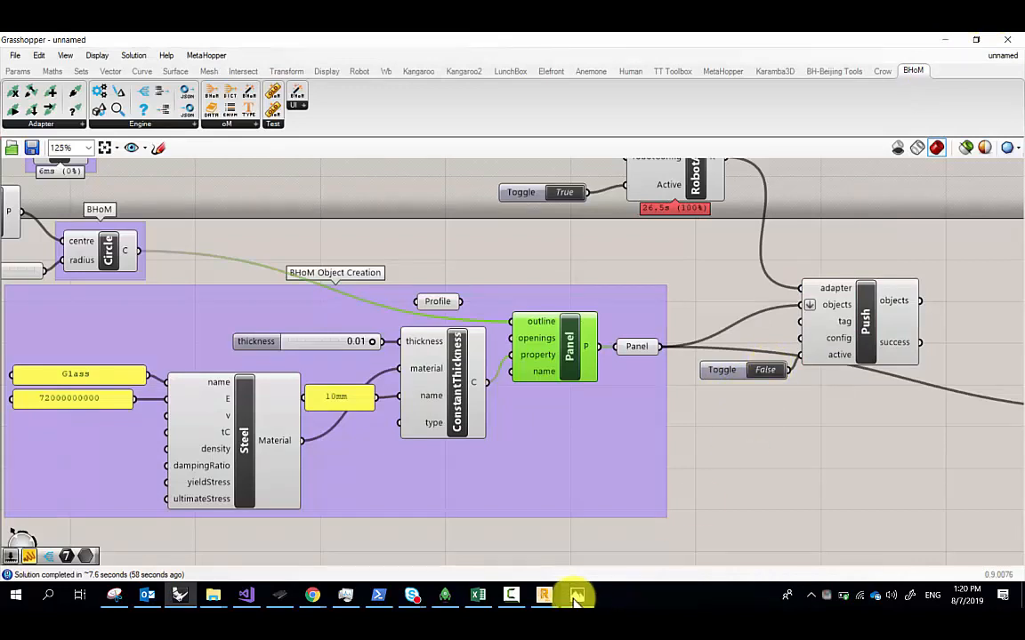
In Robot, fit and orbit the view to see the pushed circular panel
click(545, 596)
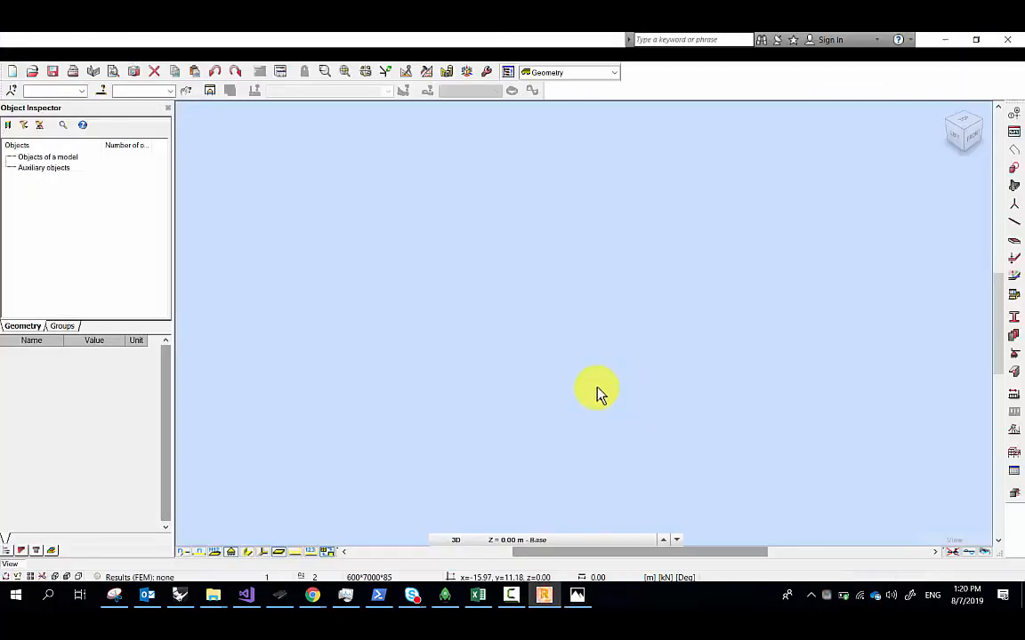
click(346, 72)
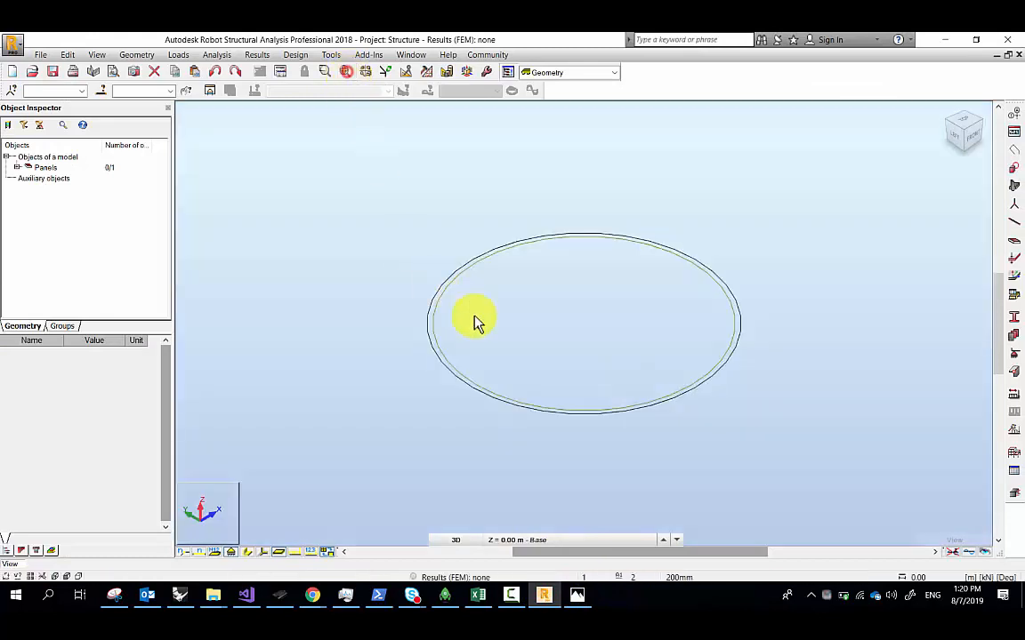
scroll(682, 326, down, 2)
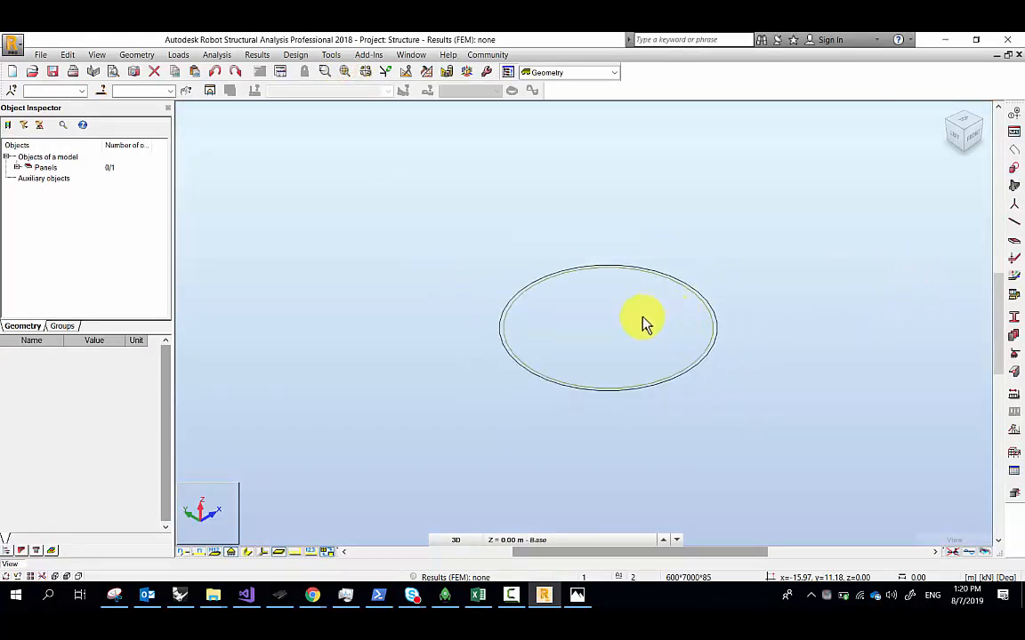
shift+middle_drag(601, 289, 587, 324)
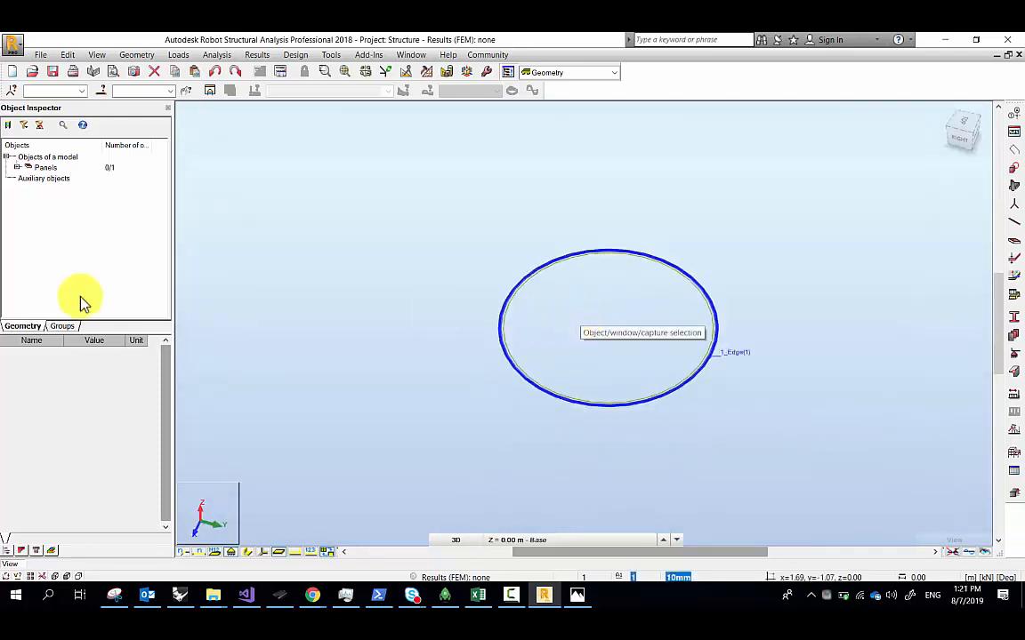
Inspect circular Panel 1's properties in the Object Inspector, then minimise Robot
click(16, 168)
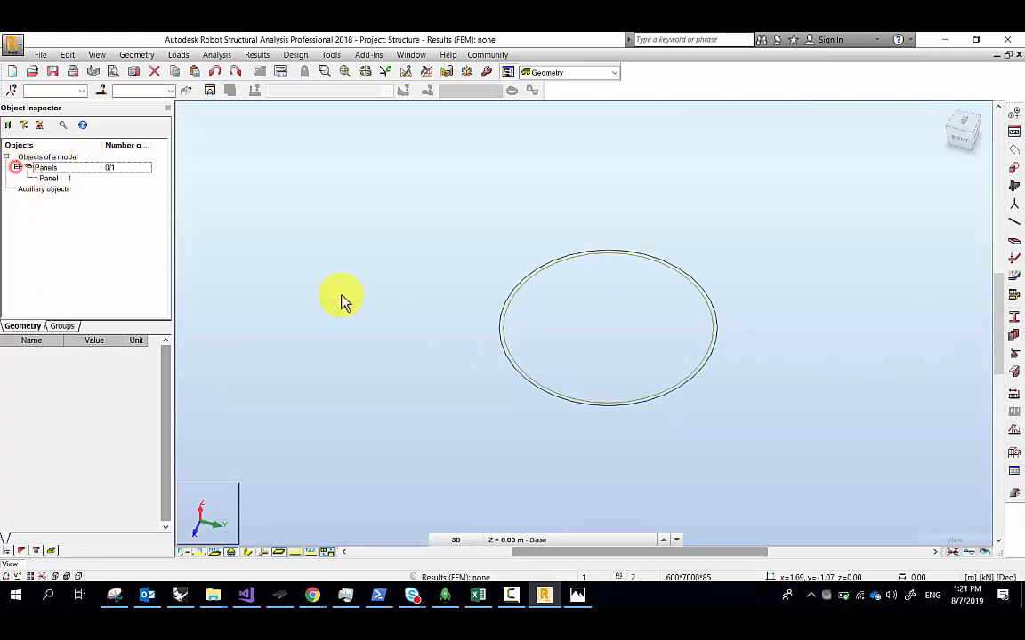
click(609, 259)
click(373, 257)
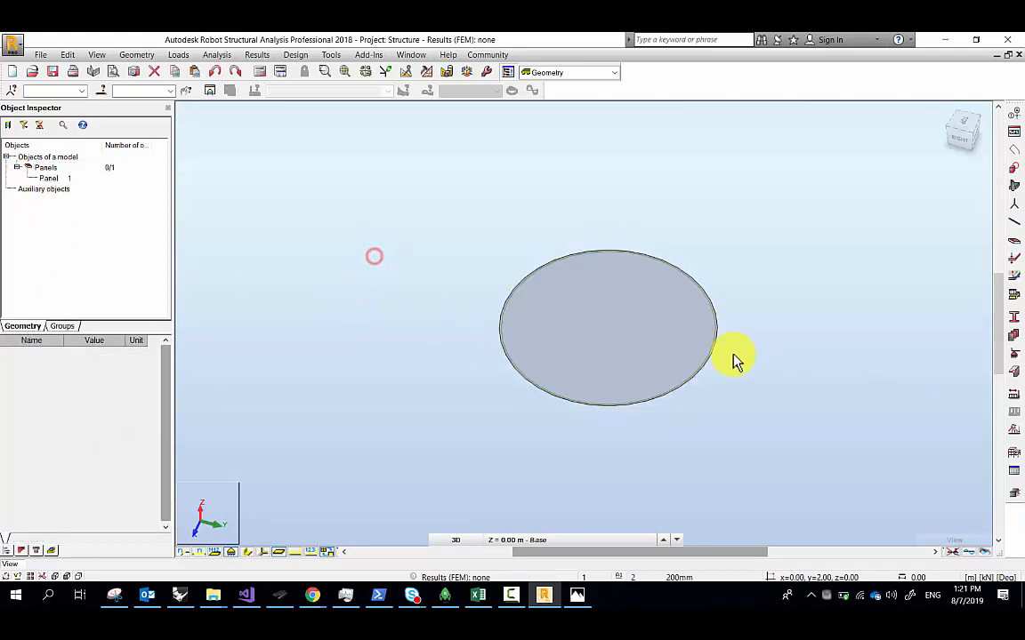
click(761, 197)
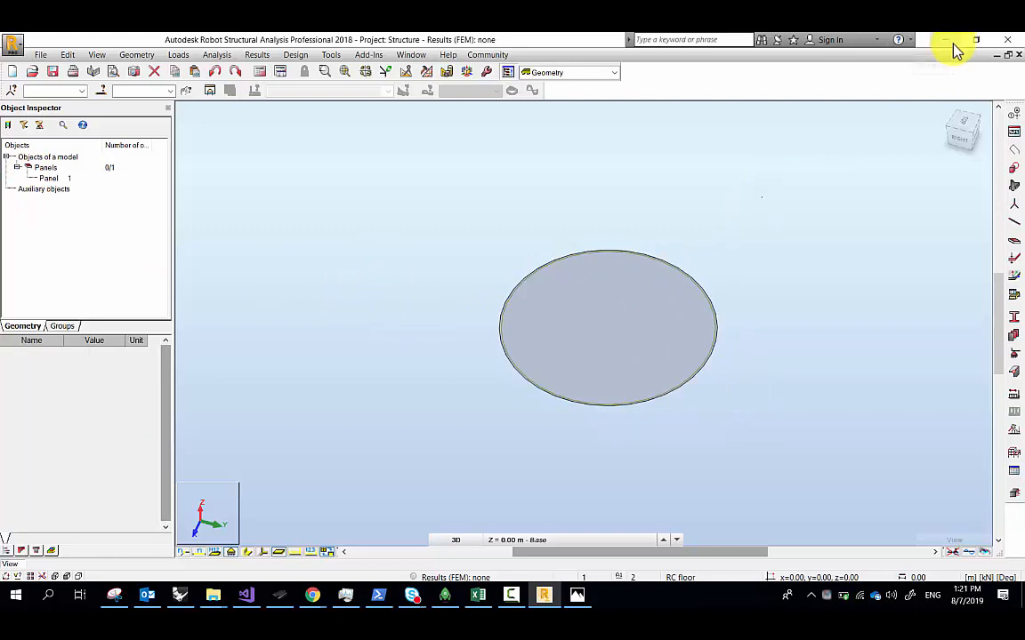
click(955, 49)
scroll(441, 377, down, 5)
scroll(372, 384, up, 5)
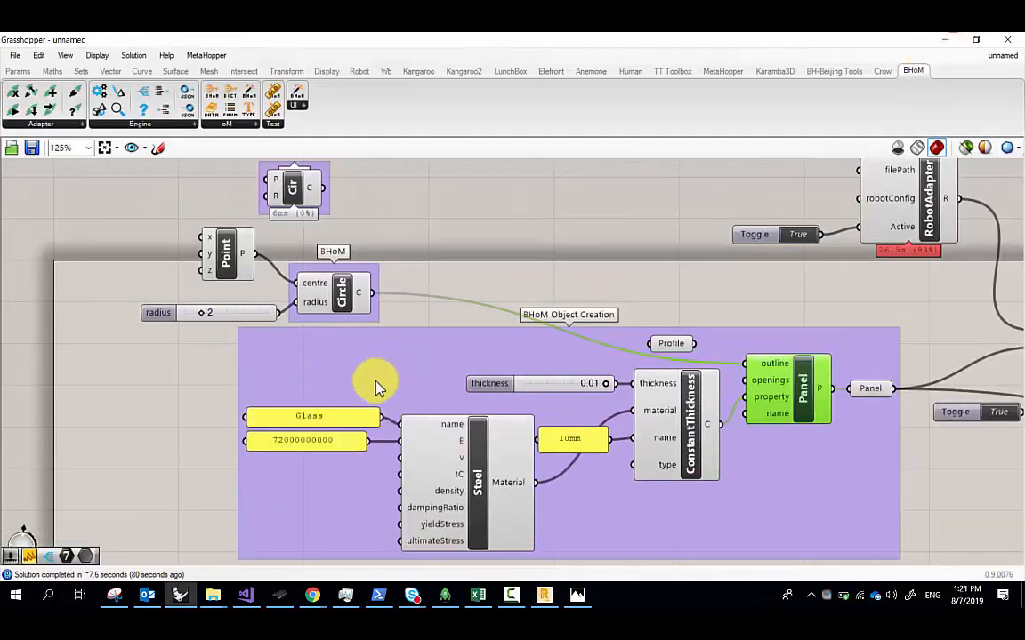
Move the BHoM Object Creation group left and down on the canvas
right_drag(288, 247, 353, 289)
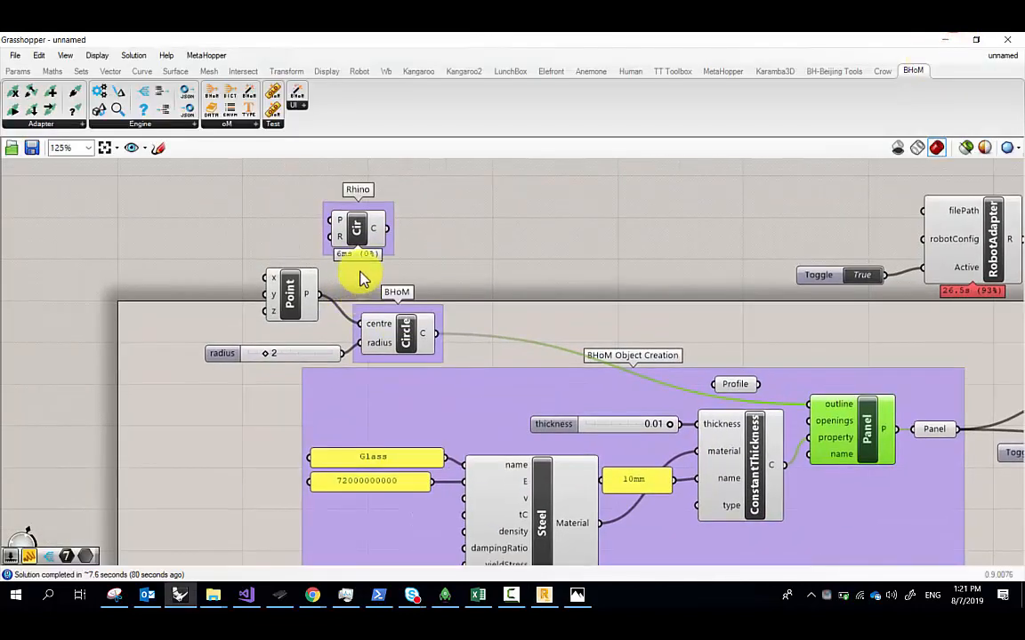
scroll(492, 352, down, 1)
right_drag(492, 352, 421, 315)
drag(490, 341, 459, 362)
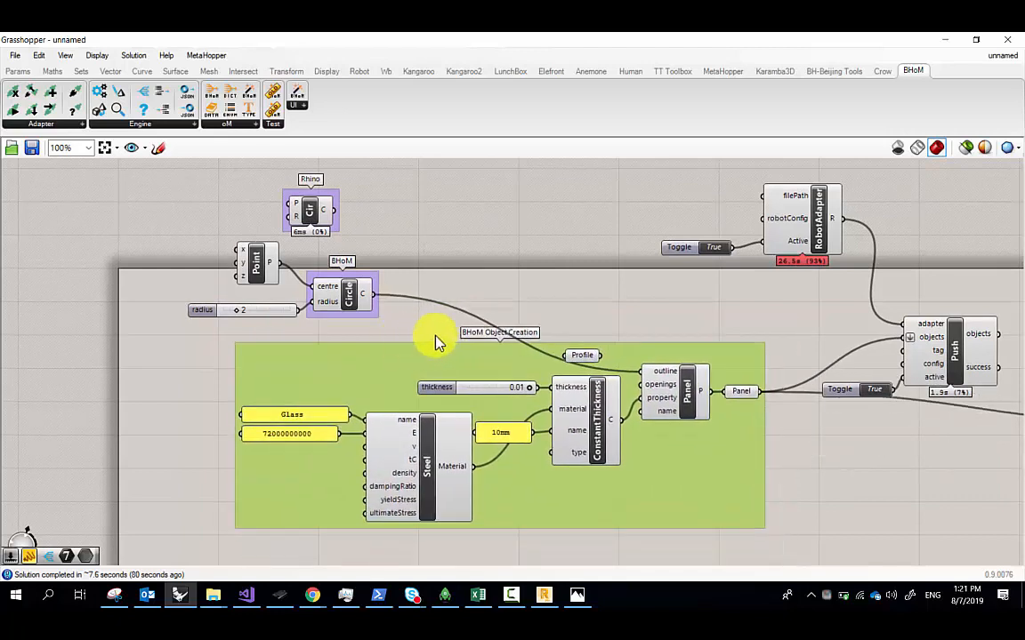
click(244, 126)
click(583, 292)
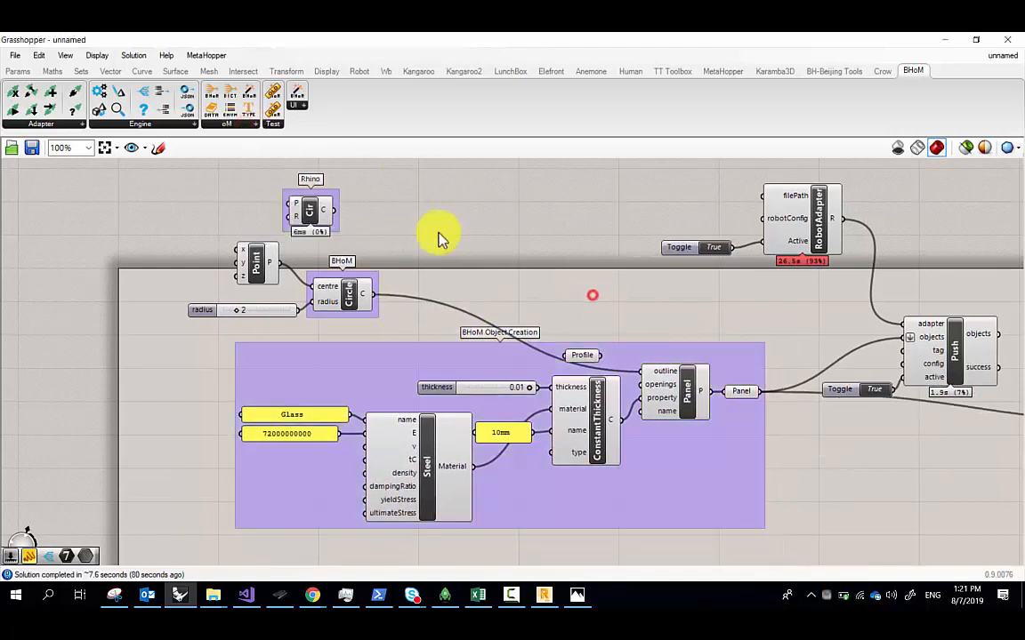
Reposition the RobotAdapter with its Toggle and the Push component with its Toggle
click(60, 119)
drag(822, 277, 660, 200)
drag(816, 235, 774, 231)
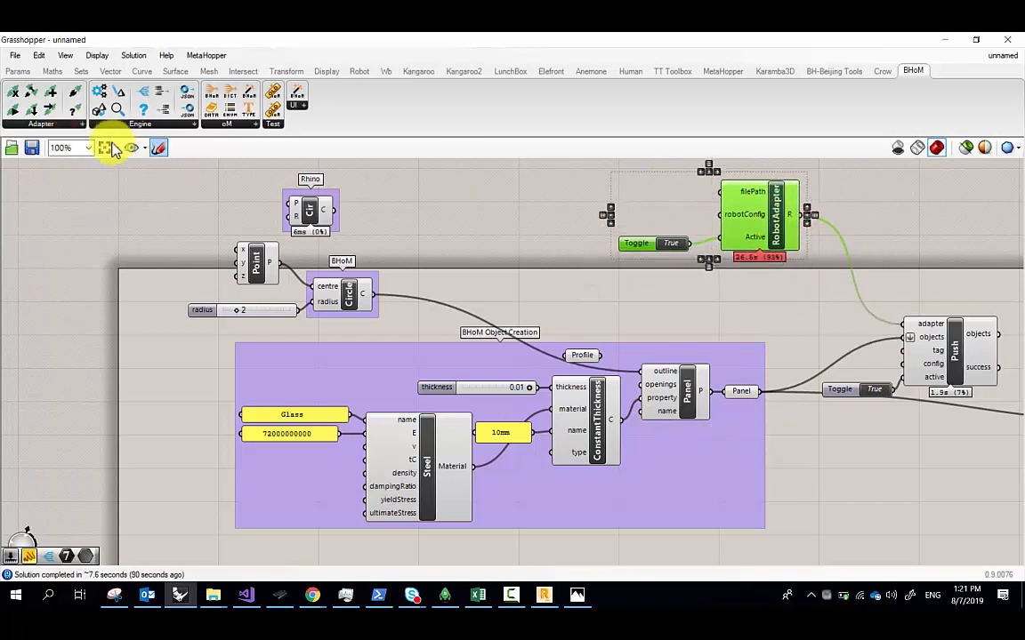
click(71, 125)
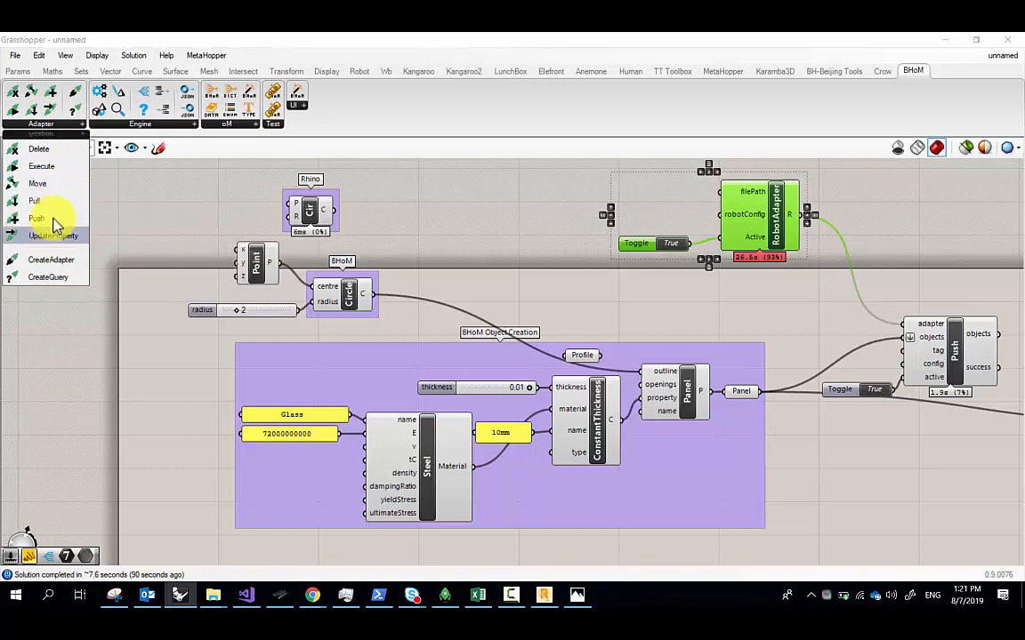
right_drag(833, 332, 447, 278)
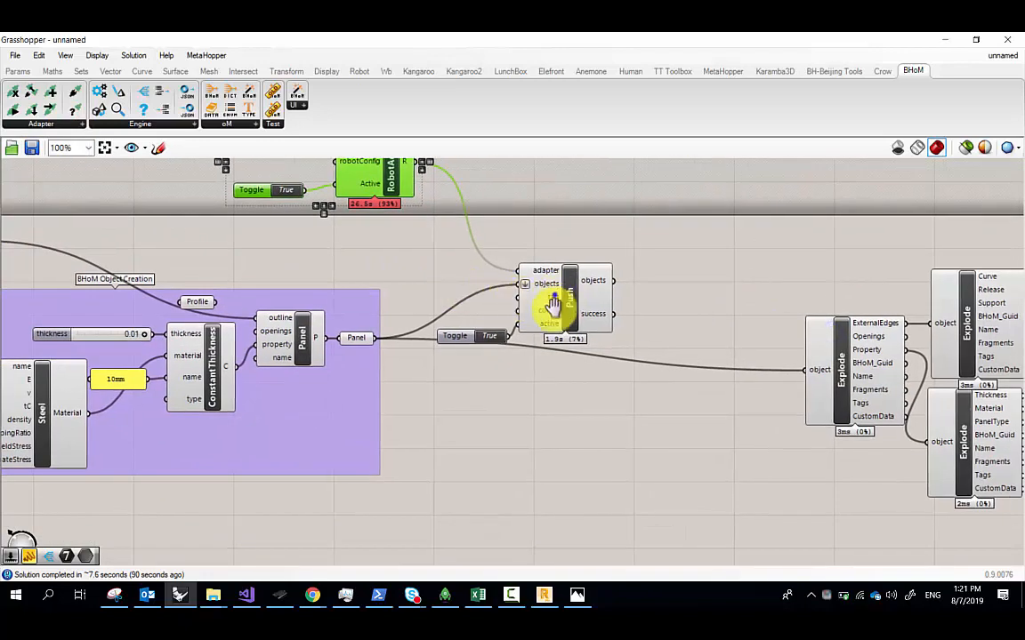
right_drag(553, 306, 550, 332)
drag(657, 384, 498, 287)
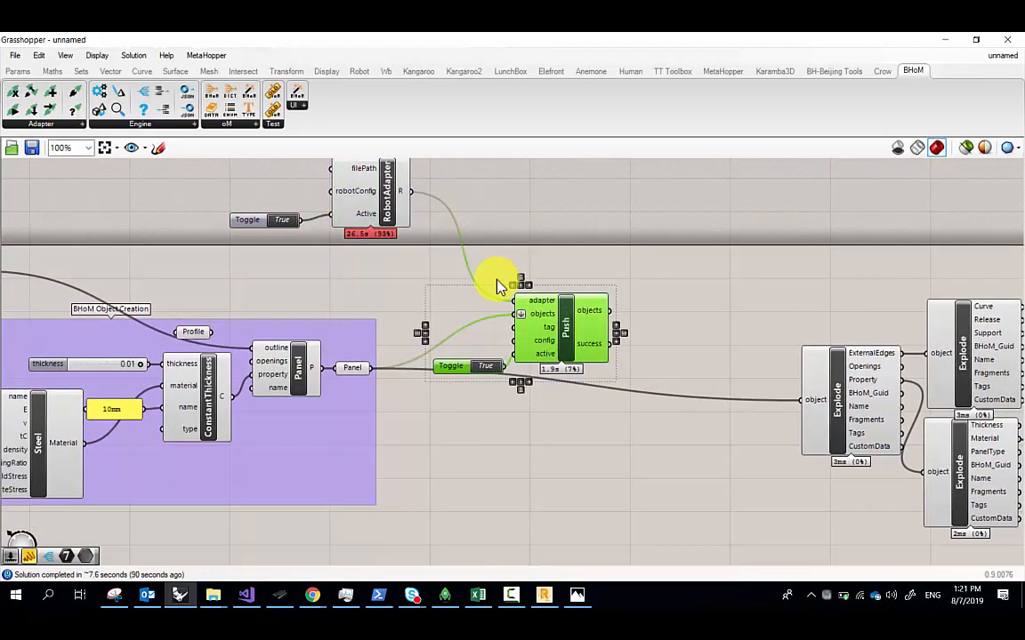
Move the five Explode components below the object creation group
right_drag(817, 354, 590, 332)
scroll(590, 331, down, 1)
click(895, 490)
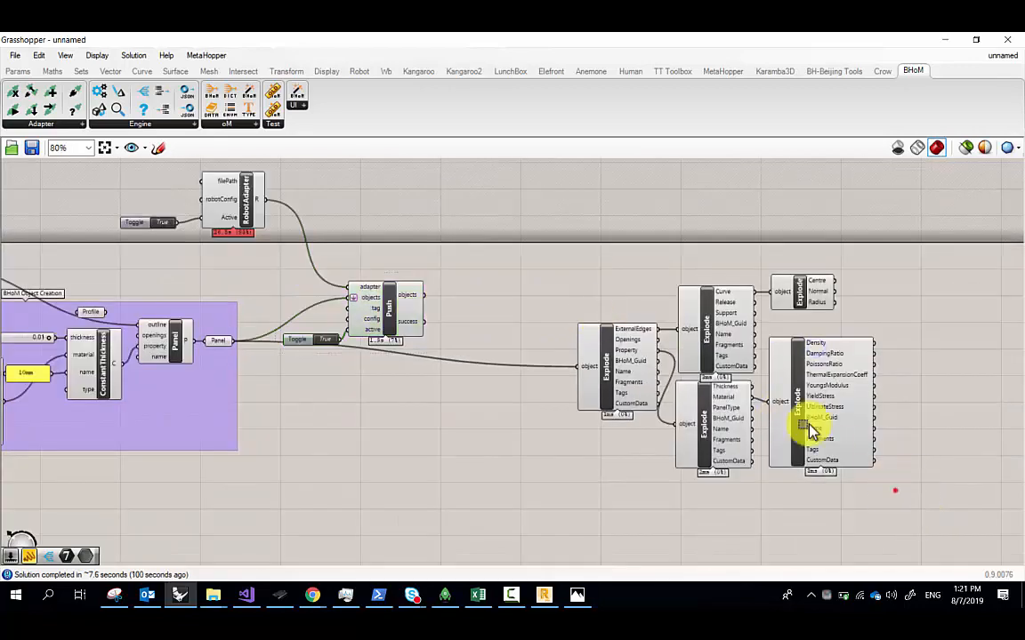
drag(808, 424, 562, 258)
drag(645, 384, 455, 359)
scroll(621, 331, down, 5)
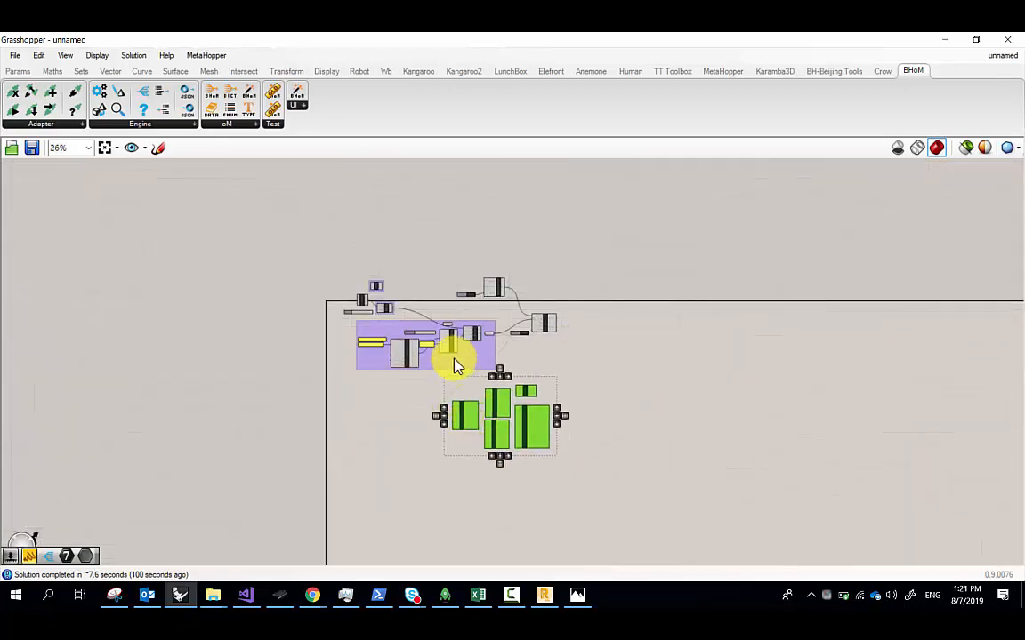
scroll(455, 359, up, 6)
right_drag(468, 389, 482, 281)
right_drag(521, 251, 489, 311)
scroll(490, 310, down, 1)
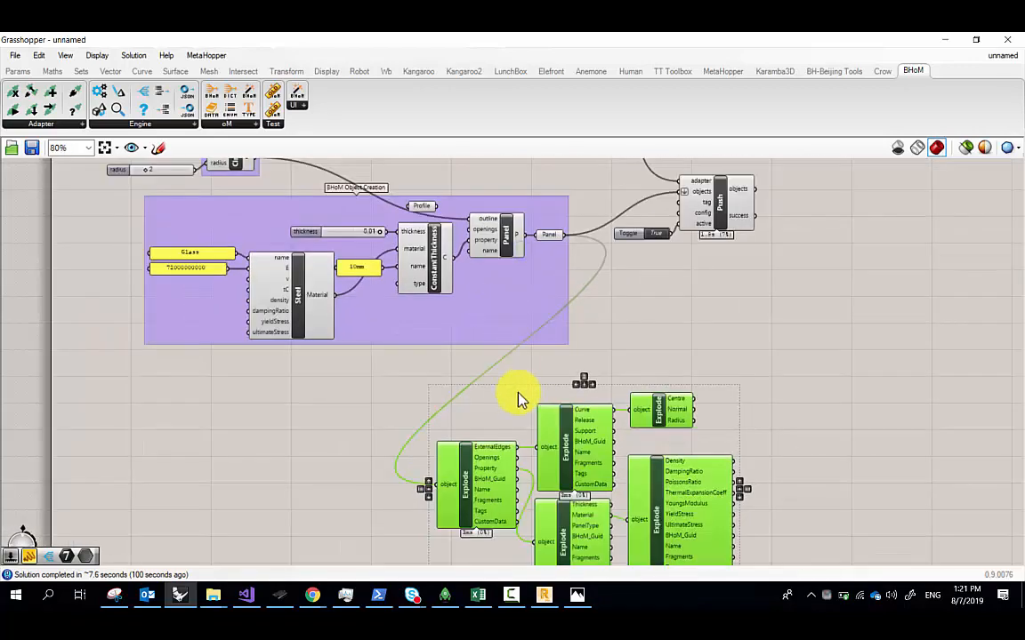
right_drag(520, 399, 507, 368)
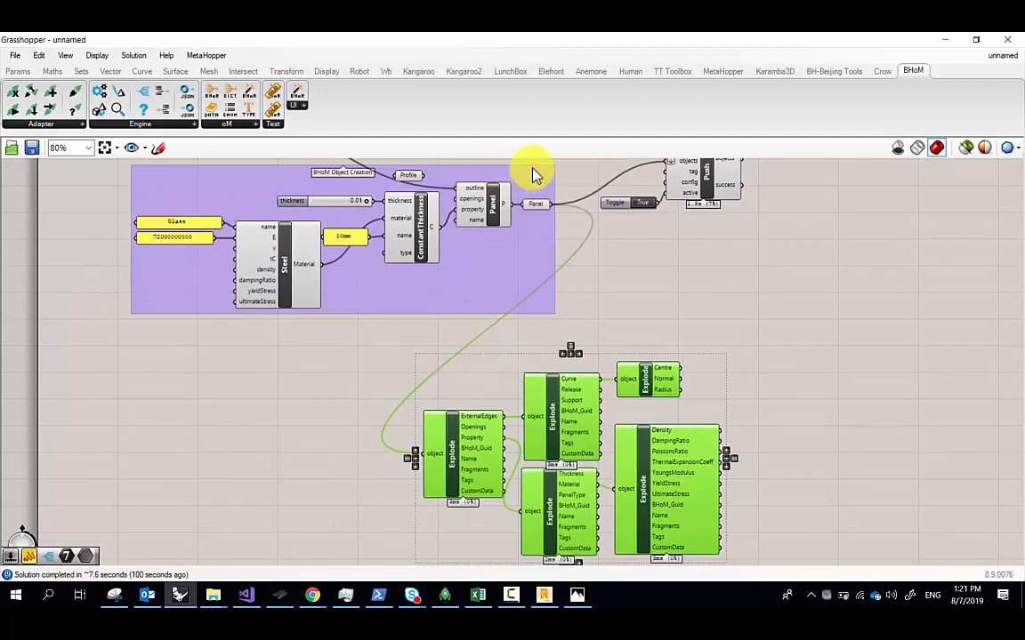
Connect the Panel output to the Explode object input
mouse_move(536, 209)
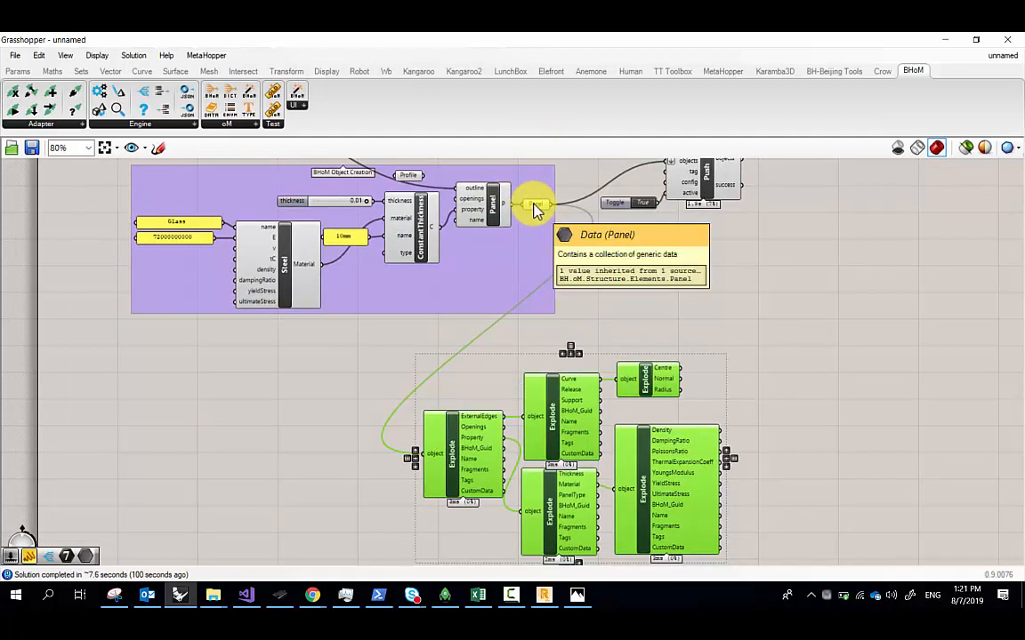
drag(536, 209, 527, 298)
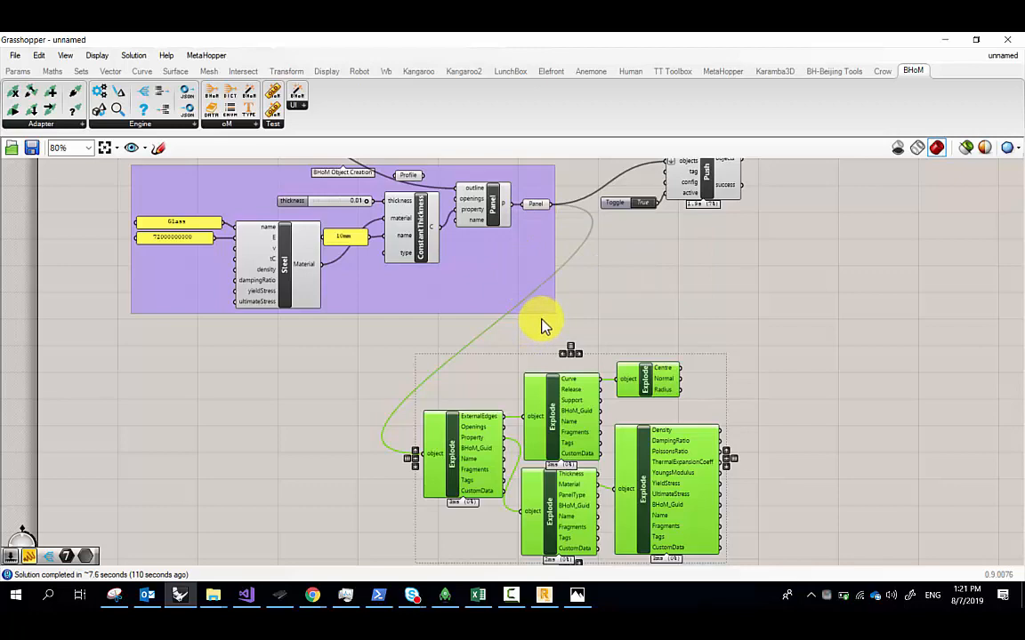
right_drag(370, 253, 500, 372)
Zoom in on the BHoM Circle and the Point component
scroll(295, 198, up, 3)
scroll(295, 205, up, 2)
right_drag(389, 300, 414, 278)
scroll(452, 338, up, 2)
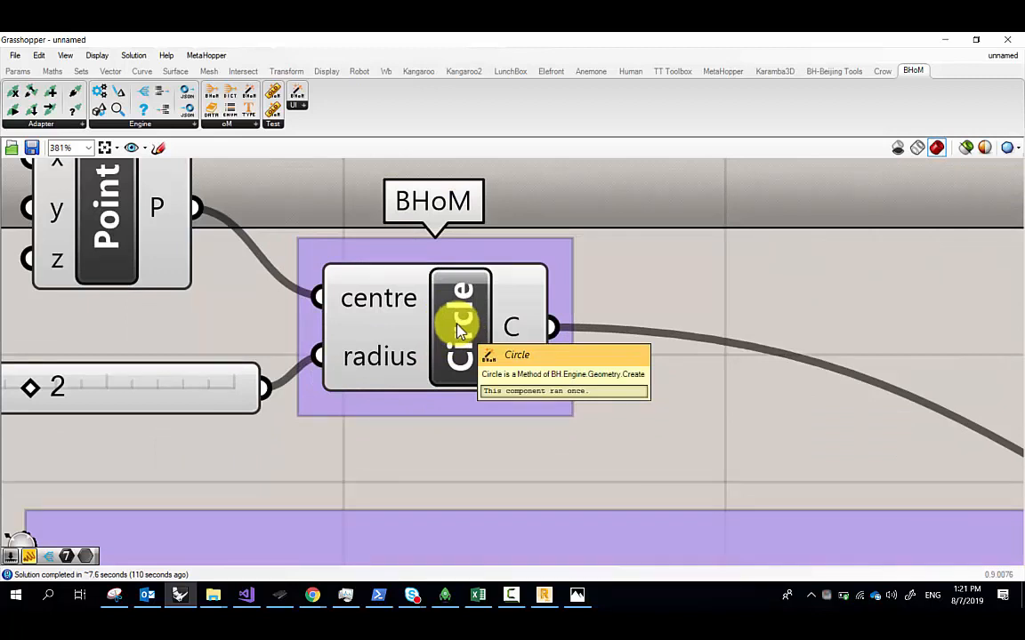
scroll(381, 307, down, 1)
right_drag(224, 255, 339, 255)
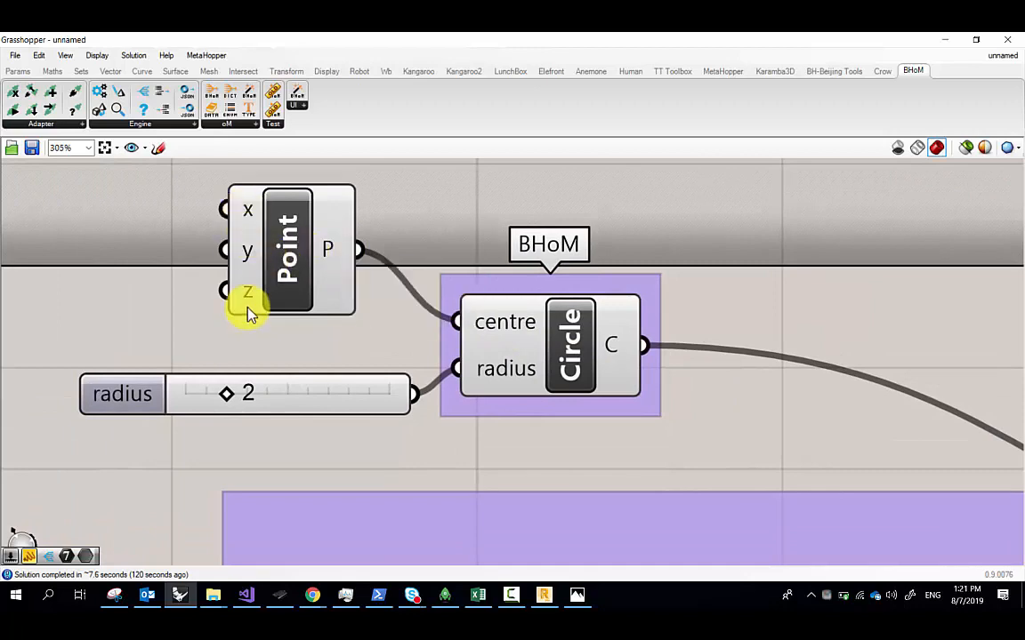
scroll(295, 298, down, 1)
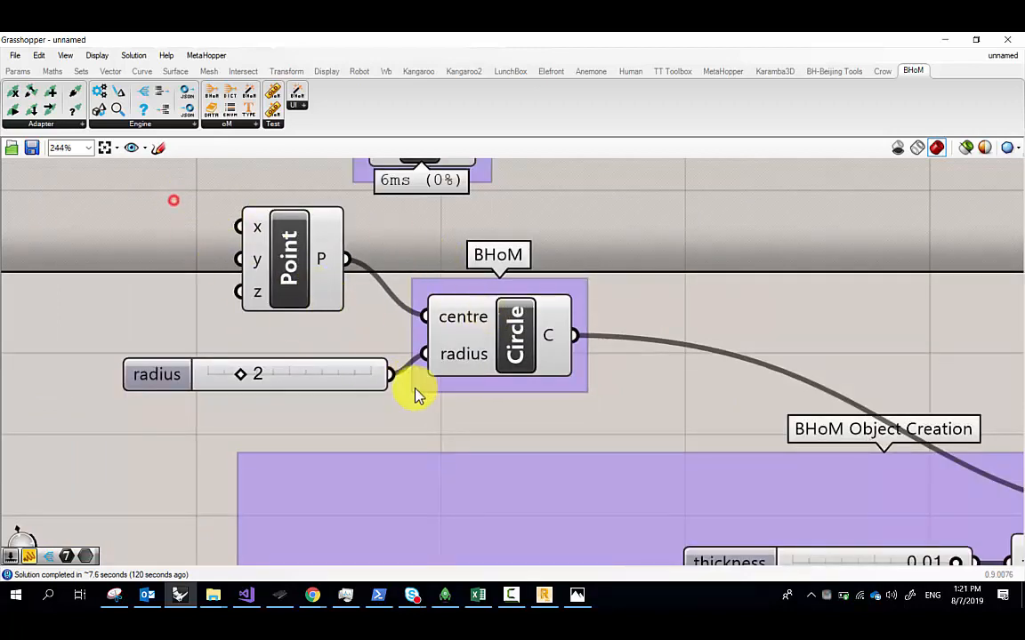
Select the Point feeding the circle centre and look over the Explode components
drag(174, 201, 334, 305)
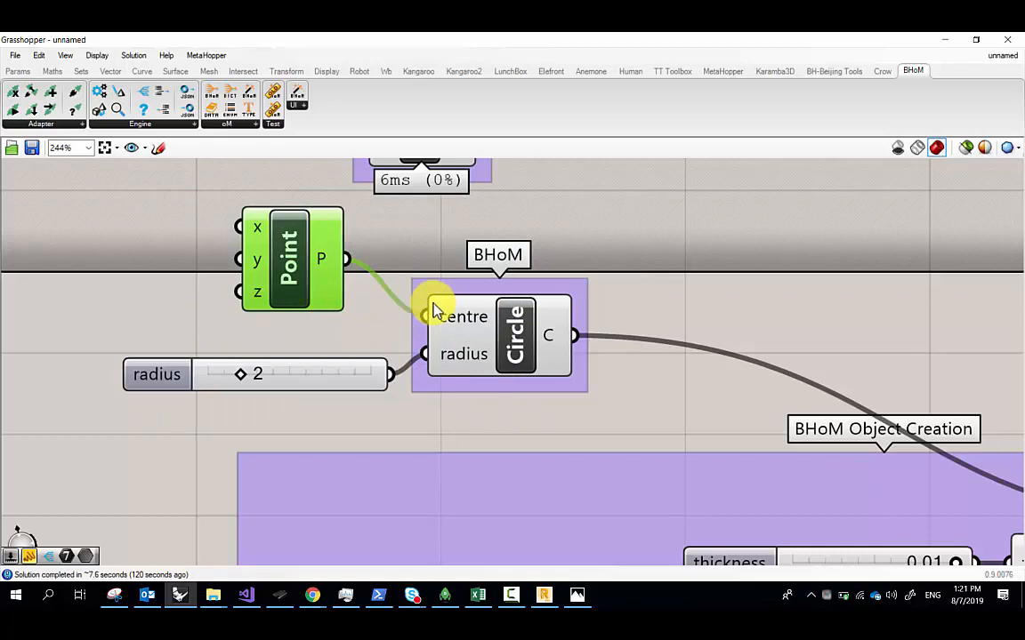
scroll(463, 294, down, 6)
right_drag(659, 430, 249, 185)
scroll(507, 444, up, 4)
right_drag(492, 489, 316, 367)
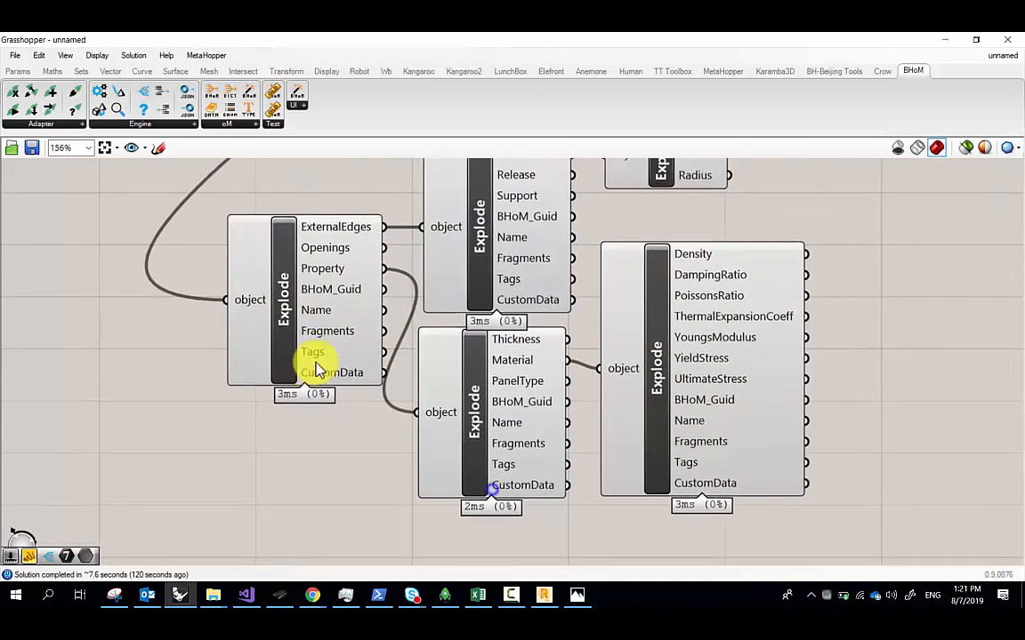
scroll(316, 368, down, 2)
mouse_move(271, 336)
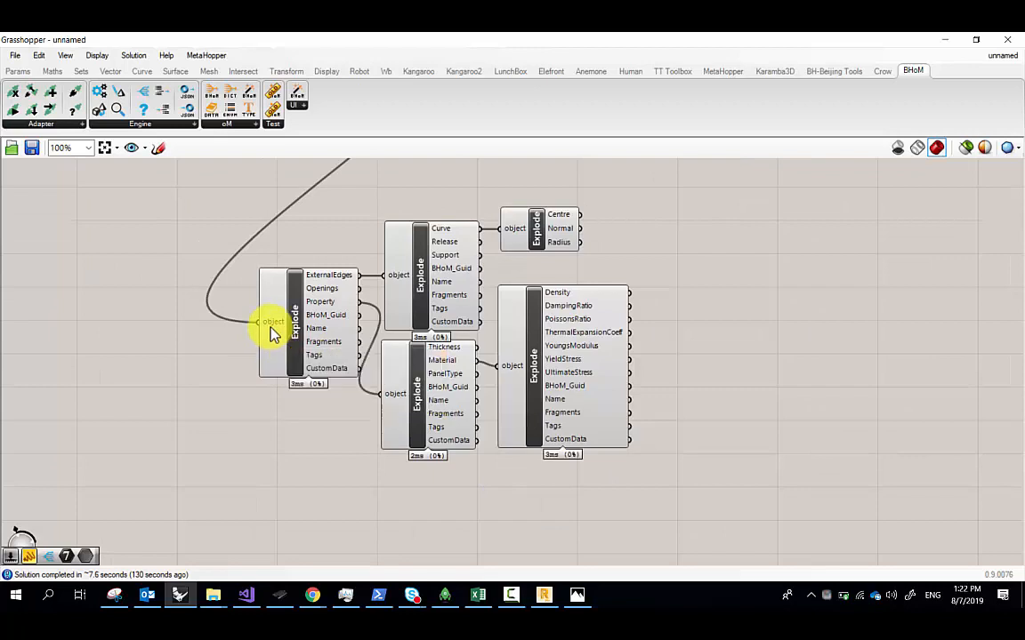
scroll(354, 357, down, 4)
right_drag(156, 207, 233, 291)
scroll(233, 237, up, 6)
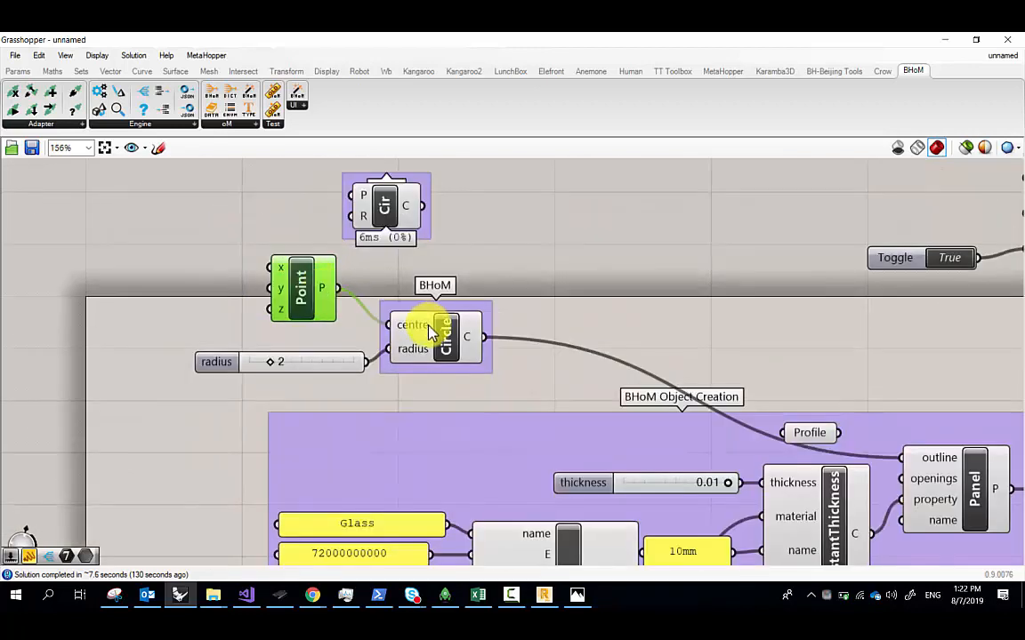
Select the Glass, Steel, 10mm and thickness inputs, then start a new Snipping Tool snip
mouse_move(217, 261)
mouse_down()
mouse_move(429, 433)
mouse_move(433, 415)
mouse_up()
scroll(345, 349, down, 3)
right_drag(524, 404, 452, 326)
drag(156, 292, 525, 480)
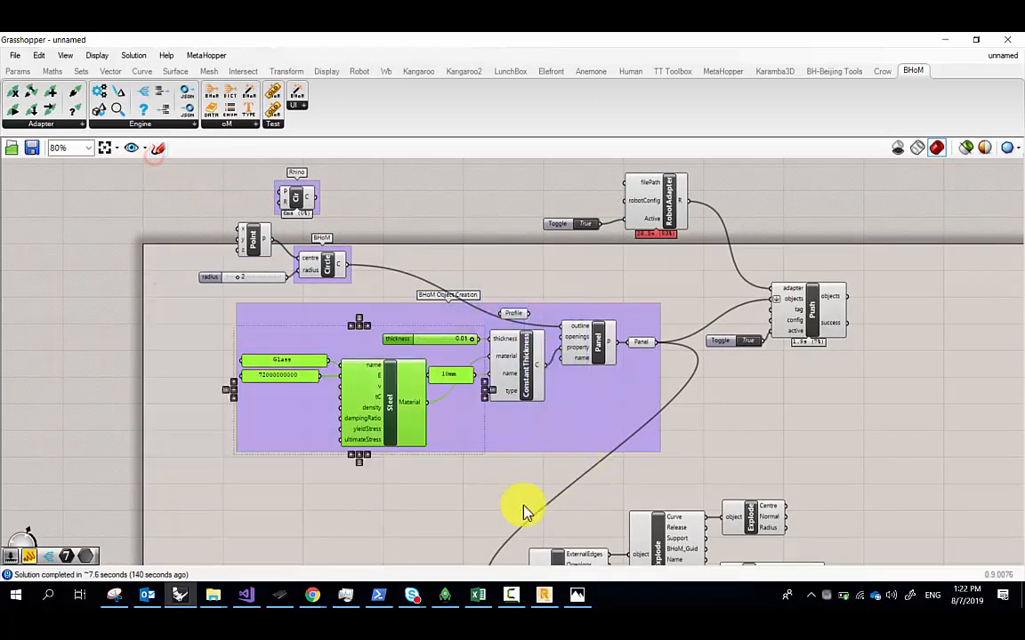
click(114, 594)
click(29, 103)
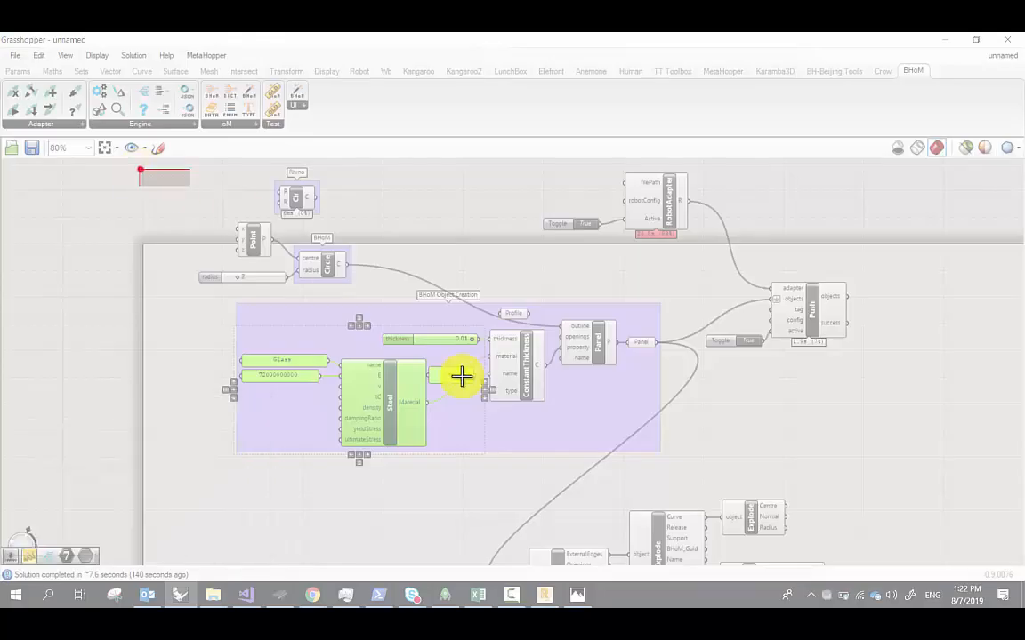
Snip the definition and draw red lines from the Rhino circle to Panel and toward Steel
mouse_move(461, 376)
mouse_down()
mouse_move(693, 453)
mouse_move(742, 502)
mouse_up()
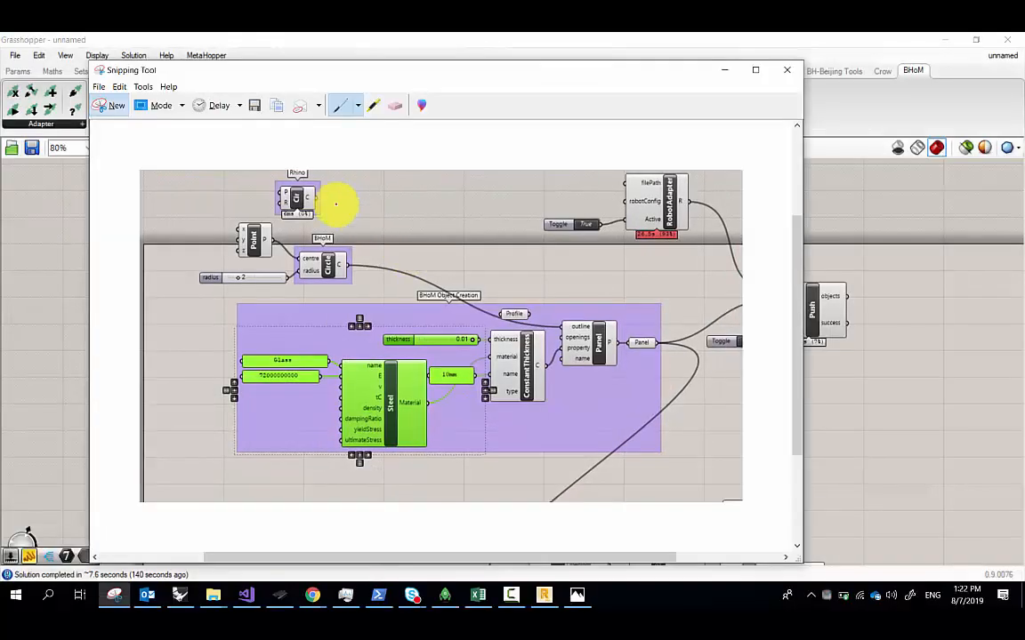
drag(298, 182, 582, 323)
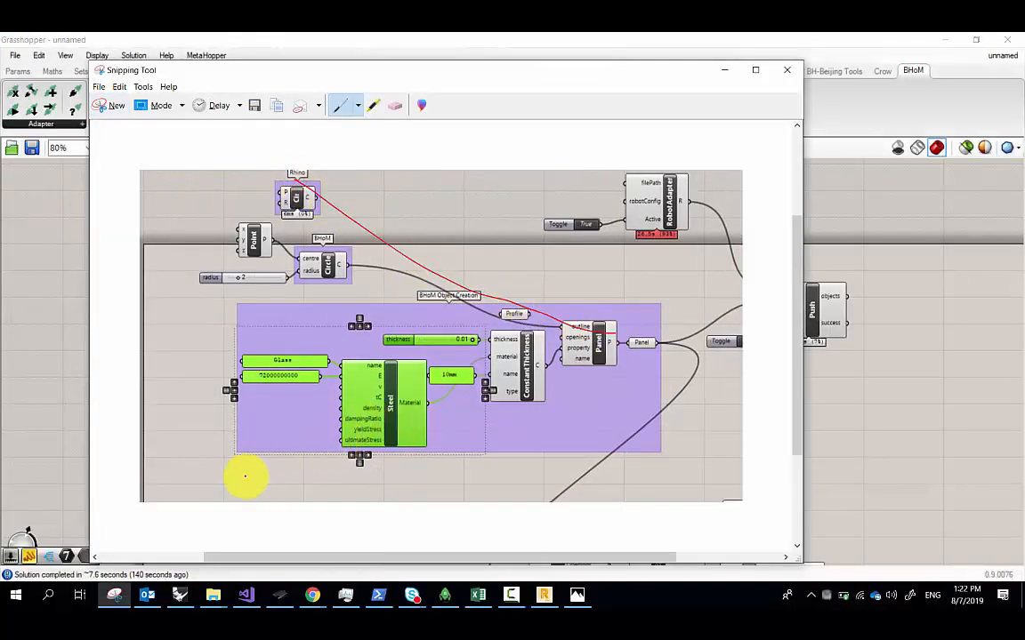
mouse_move(267, 462)
mouse_down()
mouse_move(481, 412)
mouse_move(629, 347)
mouse_move(600, 338)
mouse_move(633, 345)
mouse_up()
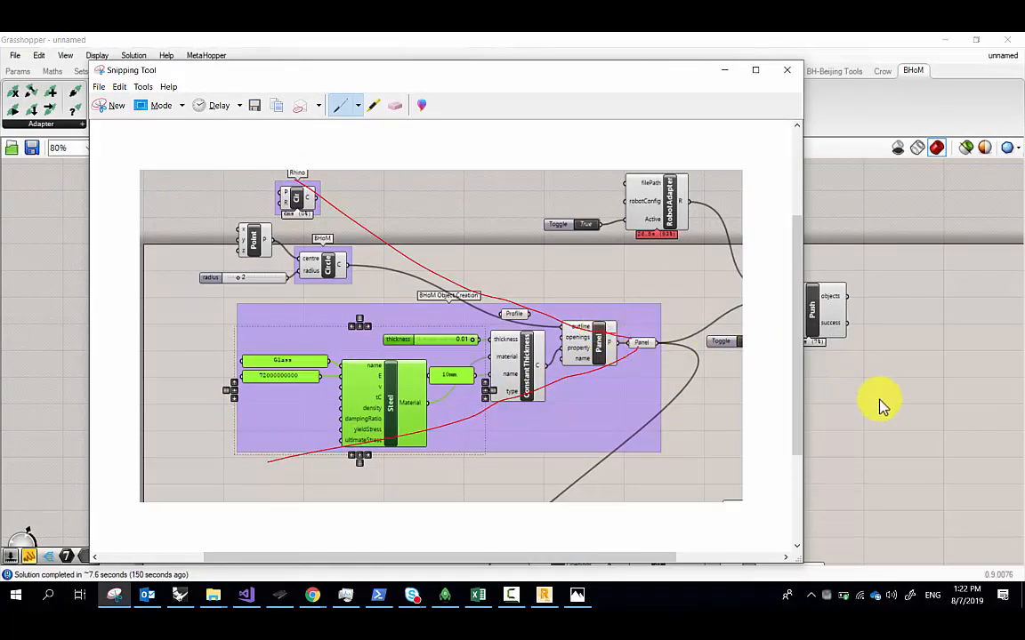
Frame the creation group and Explode components on the canvas, then begin a new capture
click(879, 399)
scroll(535, 306, down, 5)
right_drag(592, 458, 570, 344)
scroll(561, 235, up, 4)
right_drag(535, 237, 469, 313)
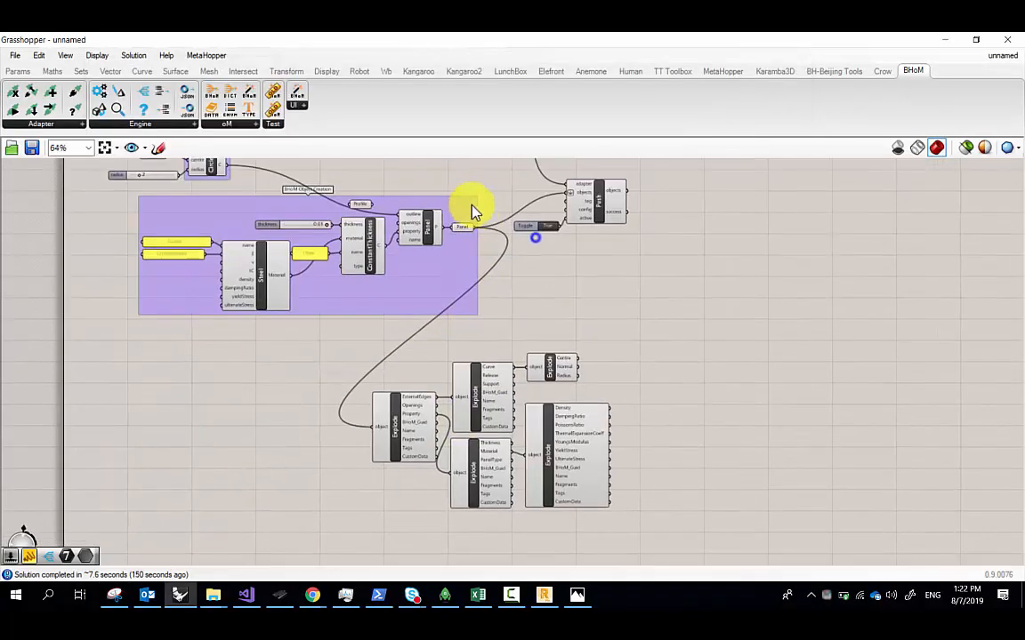
right_drag(464, 247, 331, 423)
scroll(361, 463, up, 4)
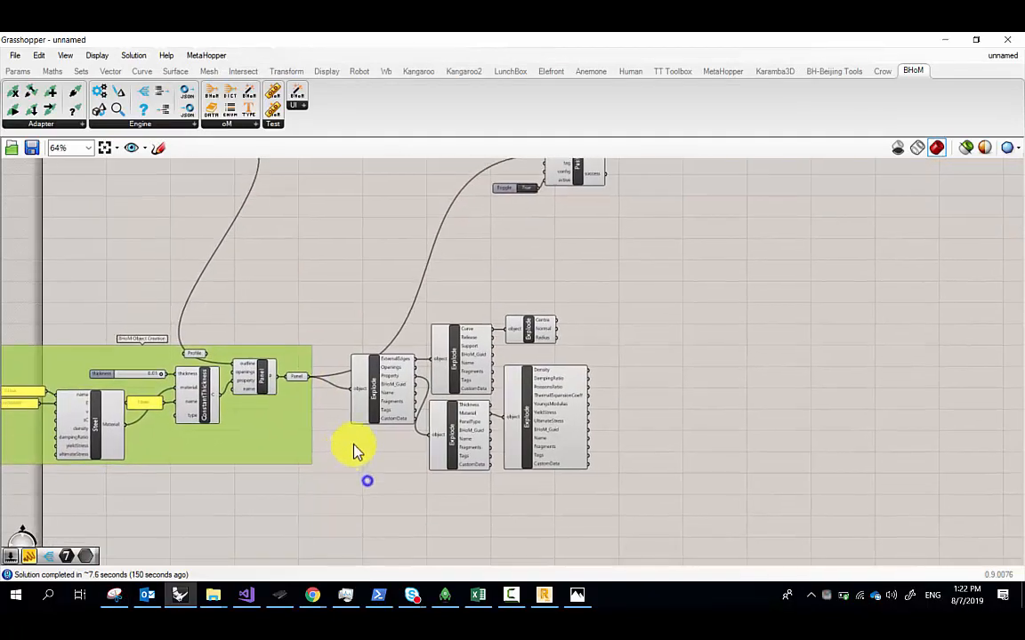
scroll(389, 472, down, 4)
right_drag(425, 452, 444, 401)
scroll(425, 418, up, 2)
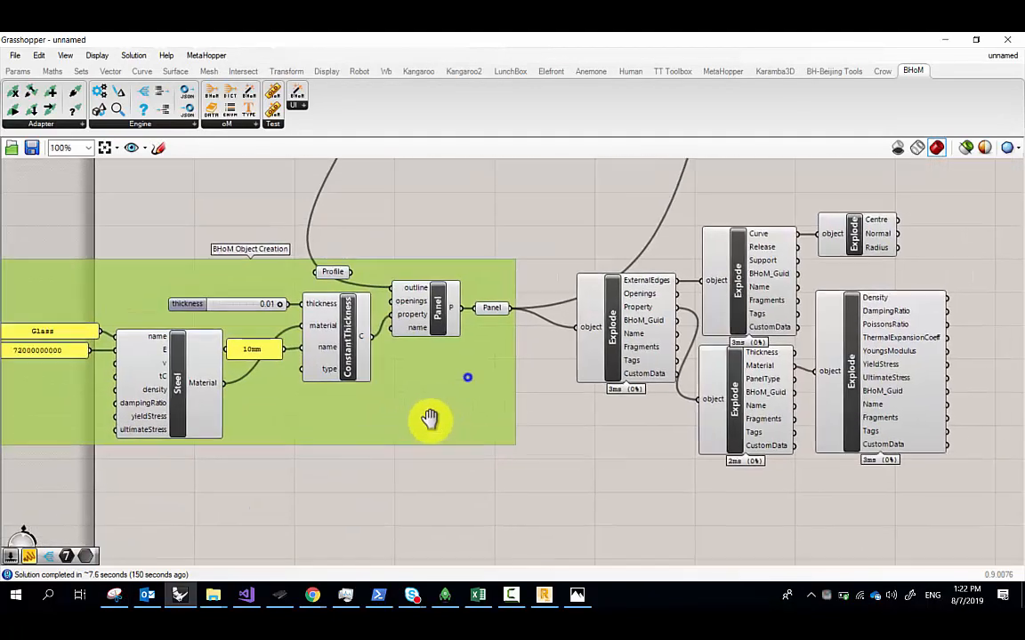
click(213, 595)
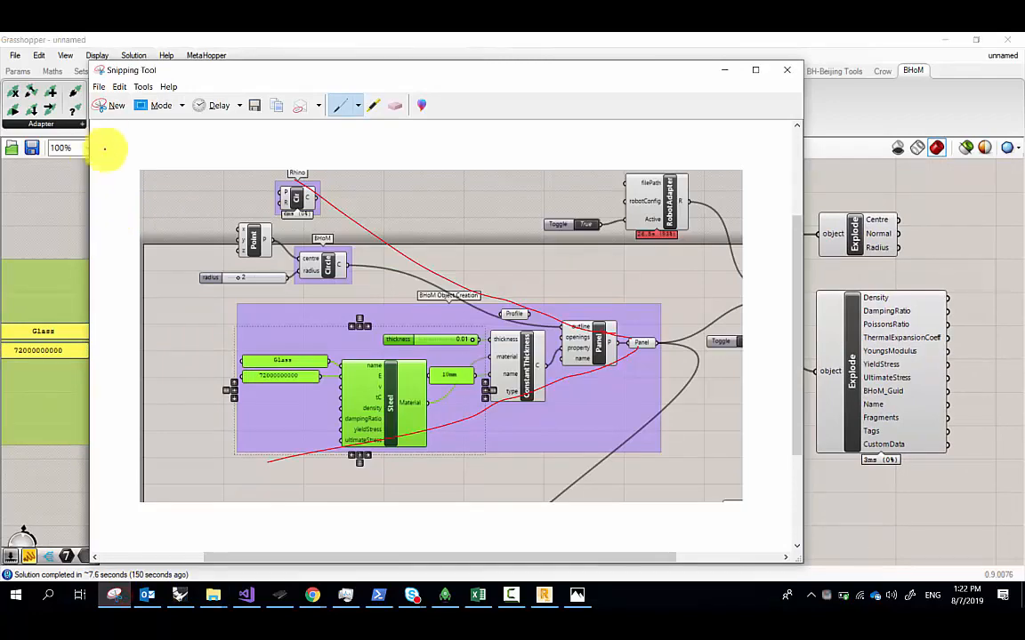
click(109, 108)
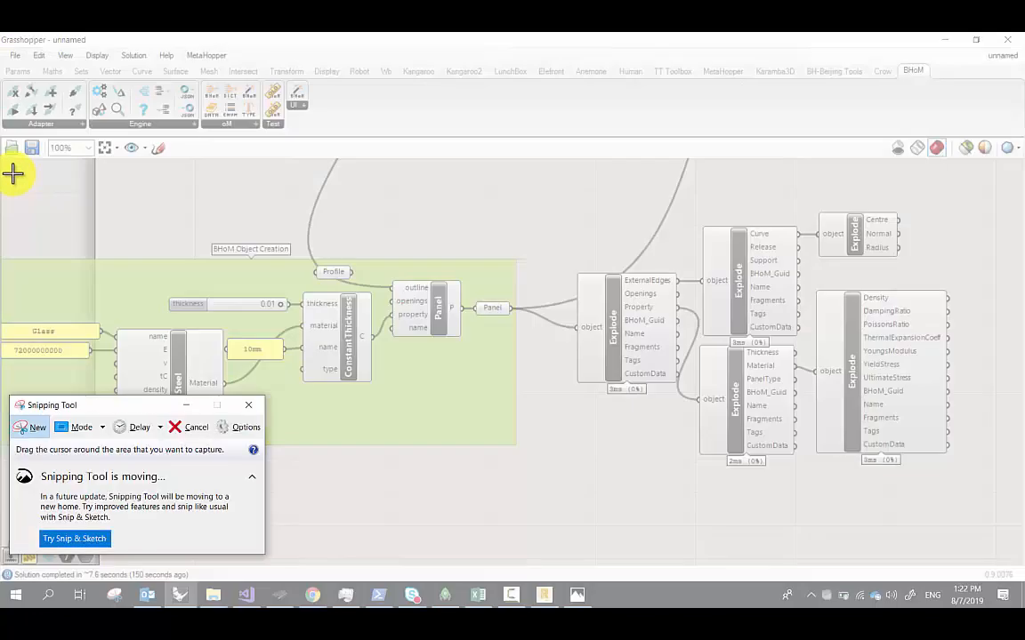
Capture the canvas and draw red lines linking the Panel to the Explode components
drag(10, 174, 982, 517)
drag(81, 188, 494, 298)
mouse_move(113, 451)
mouse_down()
mouse_move(293, 402)
mouse_move(496, 325)
mouse_up()
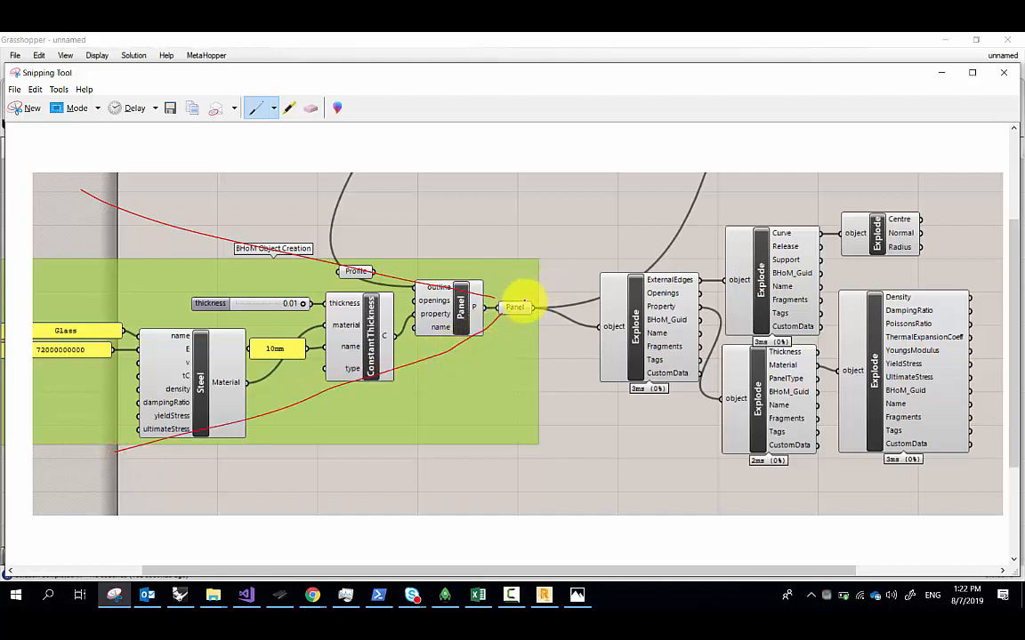
drag(523, 304, 779, 223)
drag(875, 194, 911, 187)
drag(511, 307, 1007, 490)
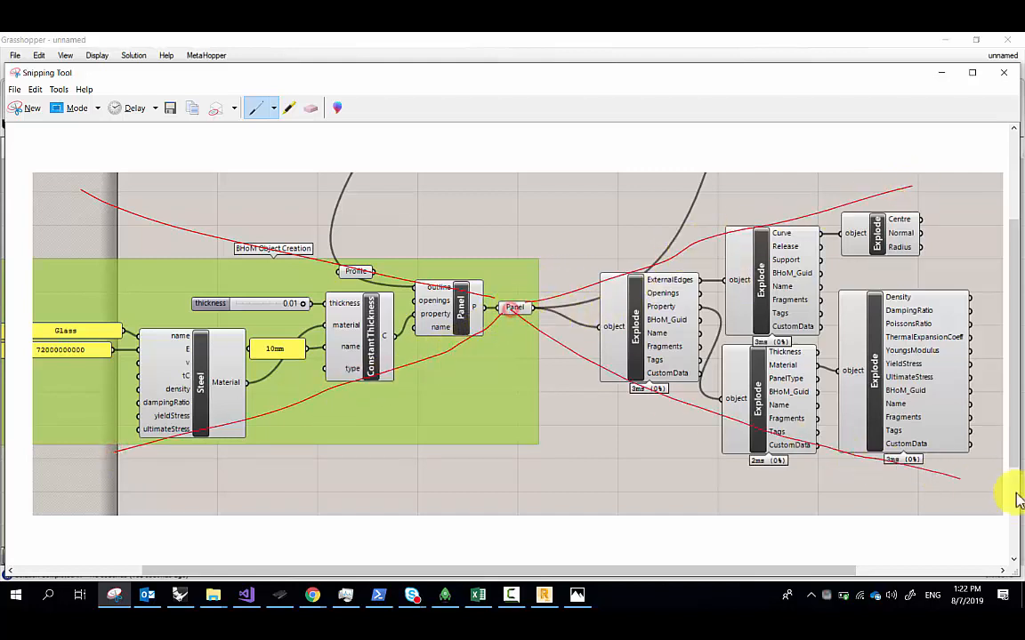
mouse_move(589, 377)
mouse_down()
mouse_move(277, 354)
mouse_move(688, 430)
mouse_move(689, 454)
mouse_up()
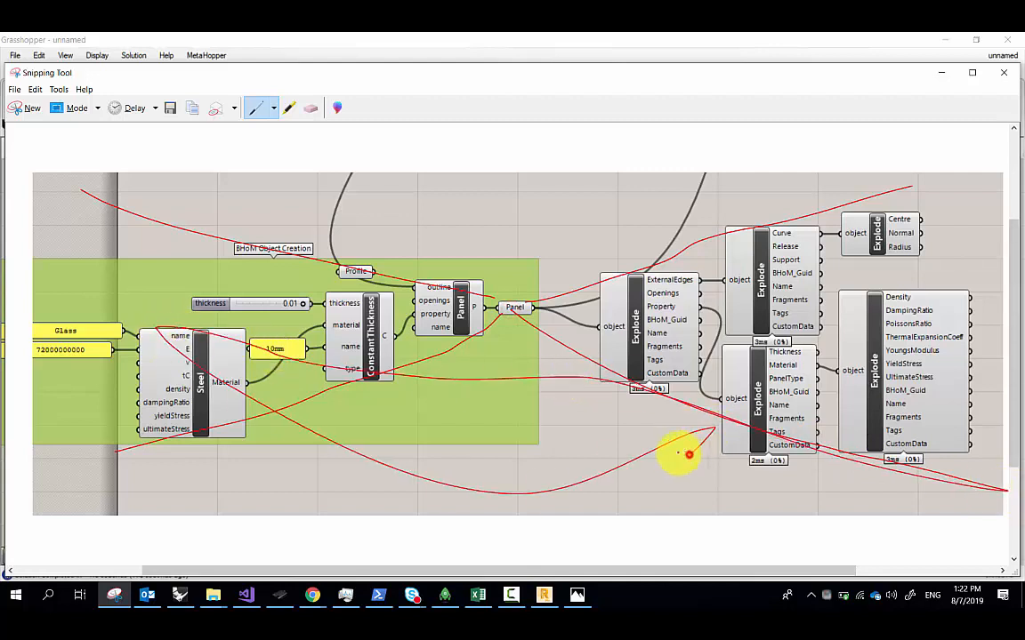
Erase the stray stroke through Steel and handwrite 'Construct' and 'Deconstruct' labels
click(310, 107)
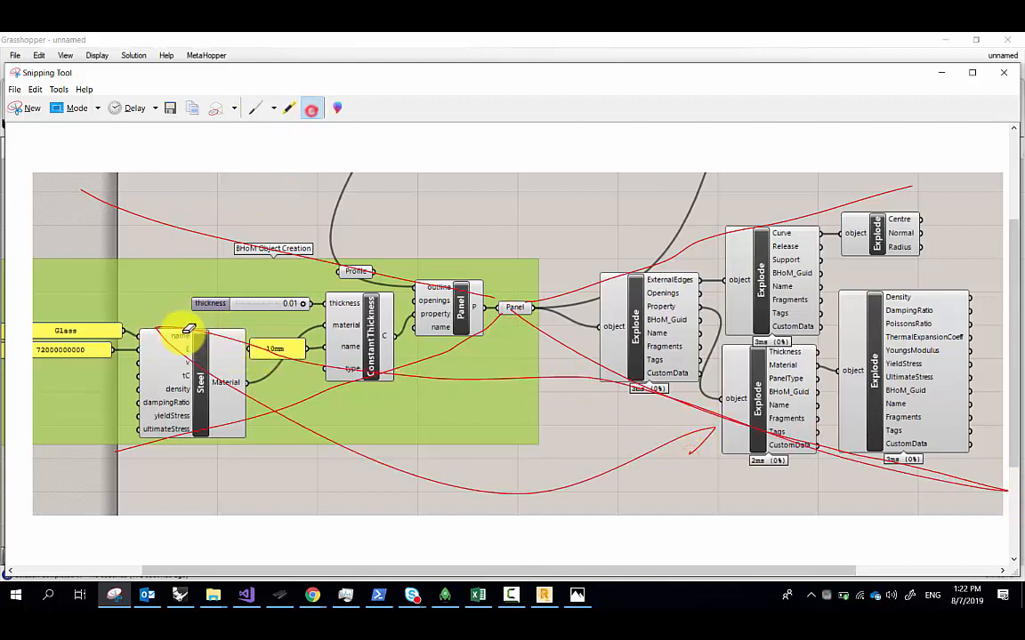
click(179, 336)
click(255, 108)
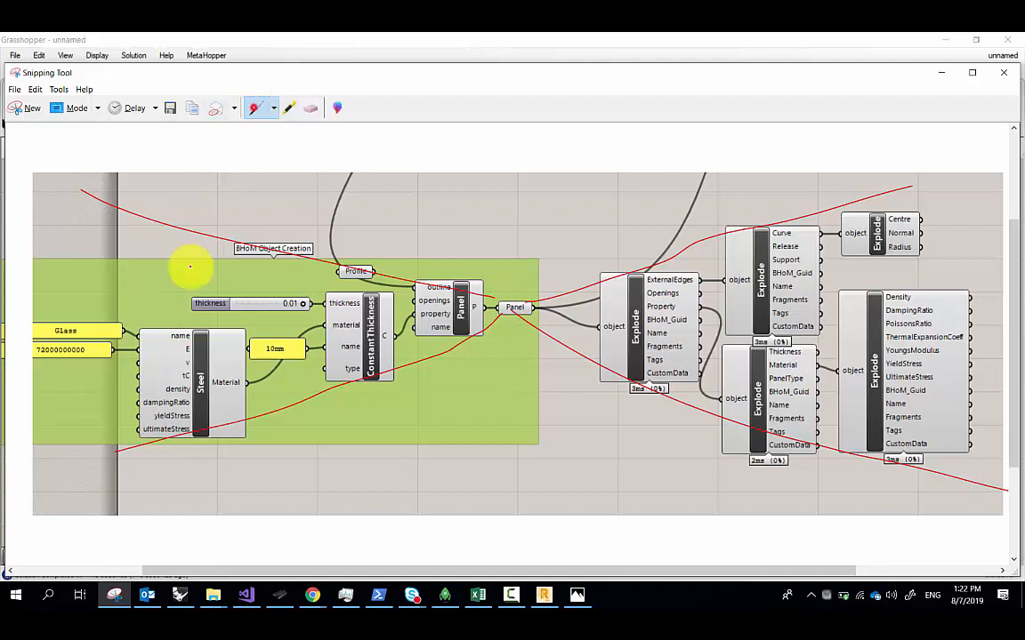
click(154, 276)
mouse_move(154, 275)
mouse_down()
mouse_move(133, 304)
mouse_move(206, 281)
mouse_move(242, 283)
mouse_move(241, 258)
mouse_move(289, 280)
mouse_move(335, 283)
mouse_up()
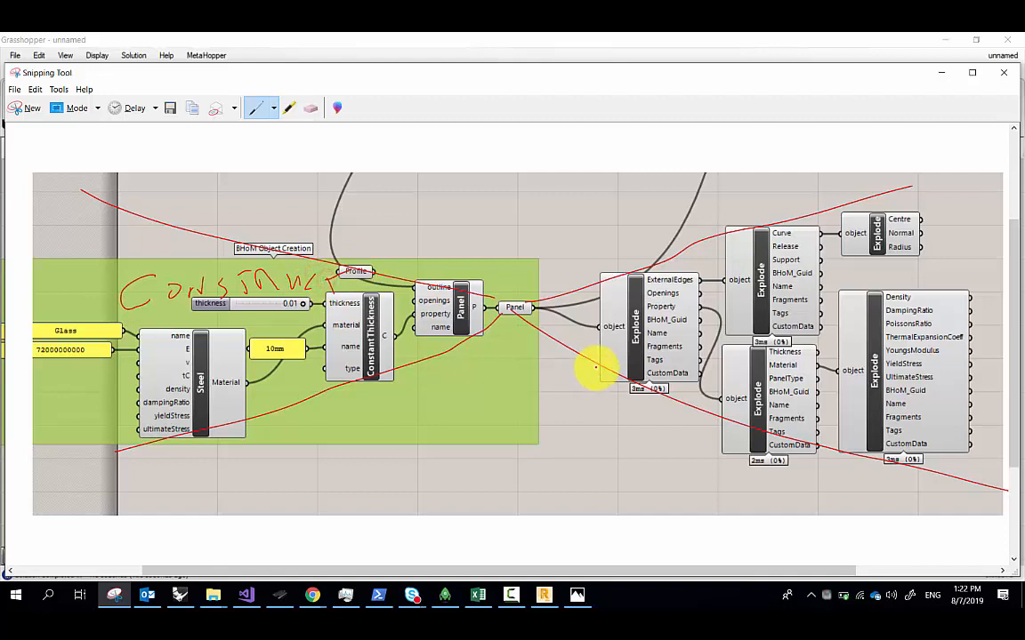
mouse_move(656, 304)
mouse_down()
mouse_move(692, 318)
mouse_move(774, 288)
mouse_move(813, 293)
mouse_move(869, 275)
mouse_move(873, 307)
mouse_up()
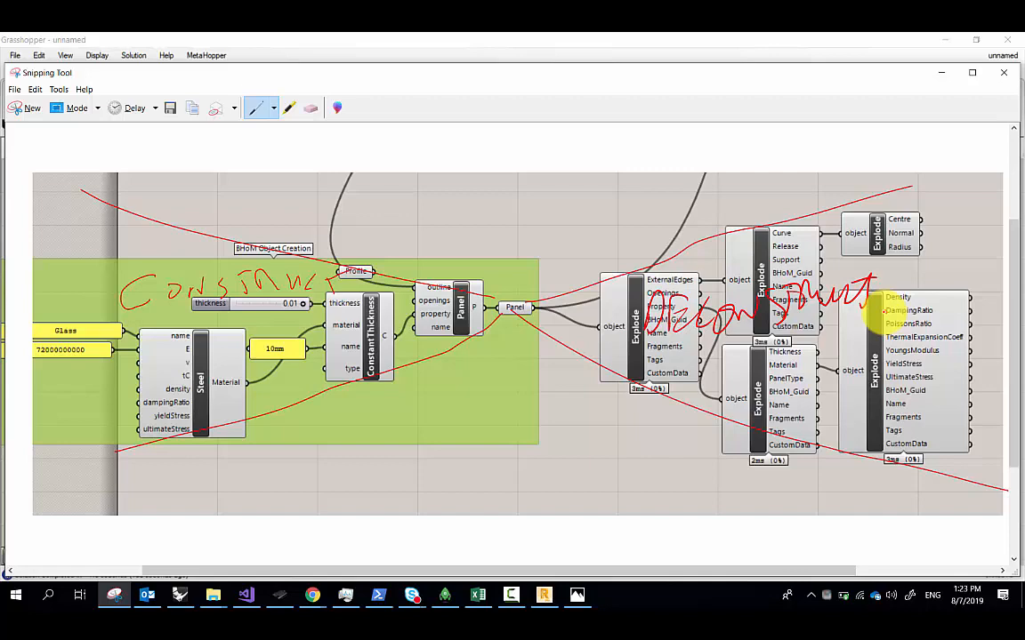
click(900, 41)
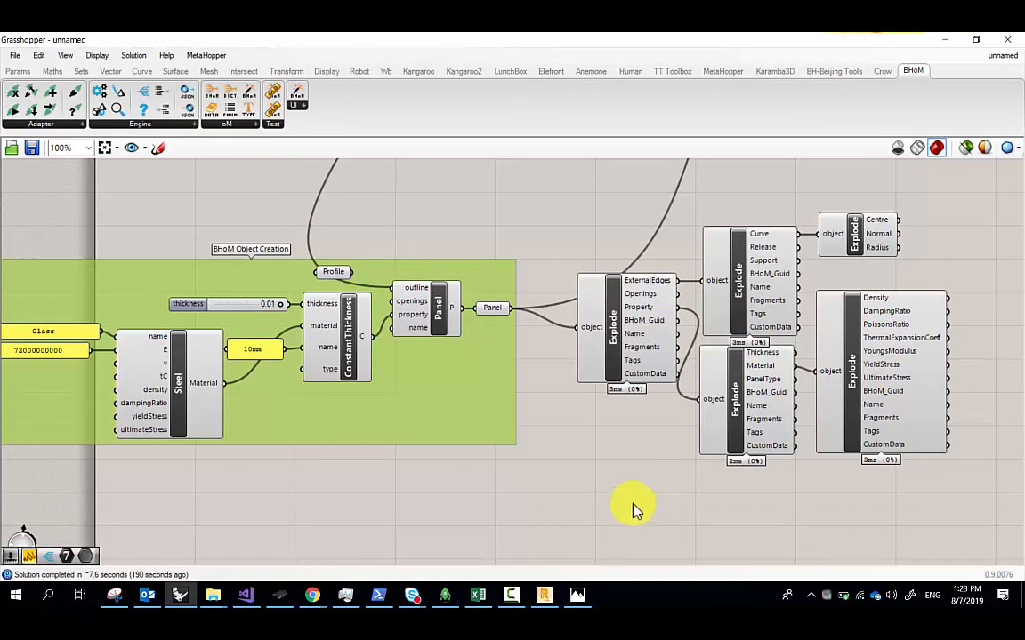
Move the creation group and Explode components up-right, and snap Grasshopper to the screen's right half
scroll(414, 401, down, 4)
scroll(476, 347, down, 2)
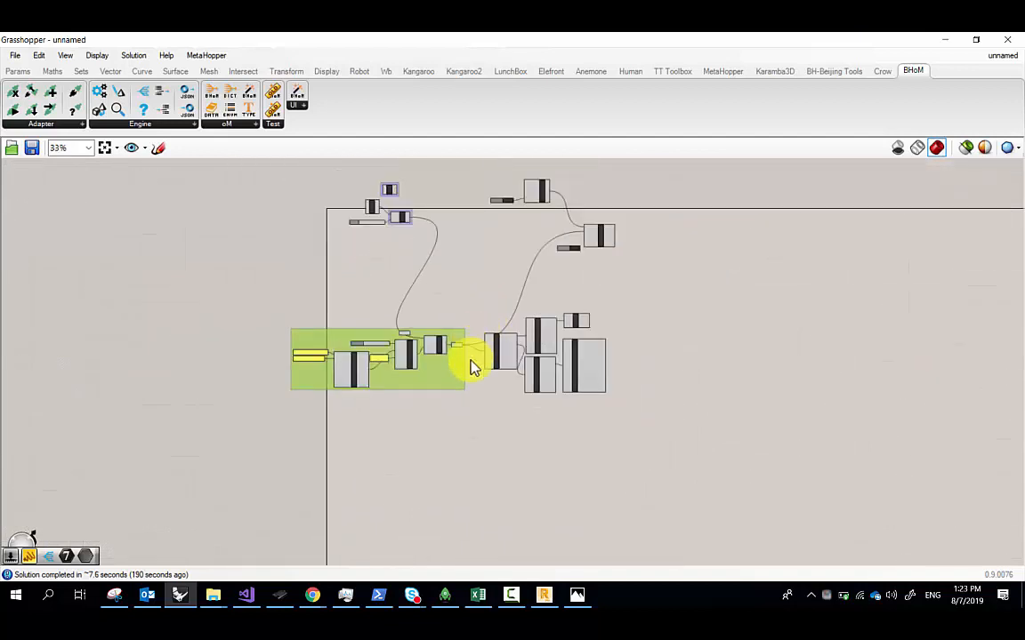
scroll(455, 367, up, 2)
drag(439, 382, 485, 251)
right_drag(503, 263, 498, 354)
drag(706, 470, 552, 335)
drag(448, 322, 476, 294)
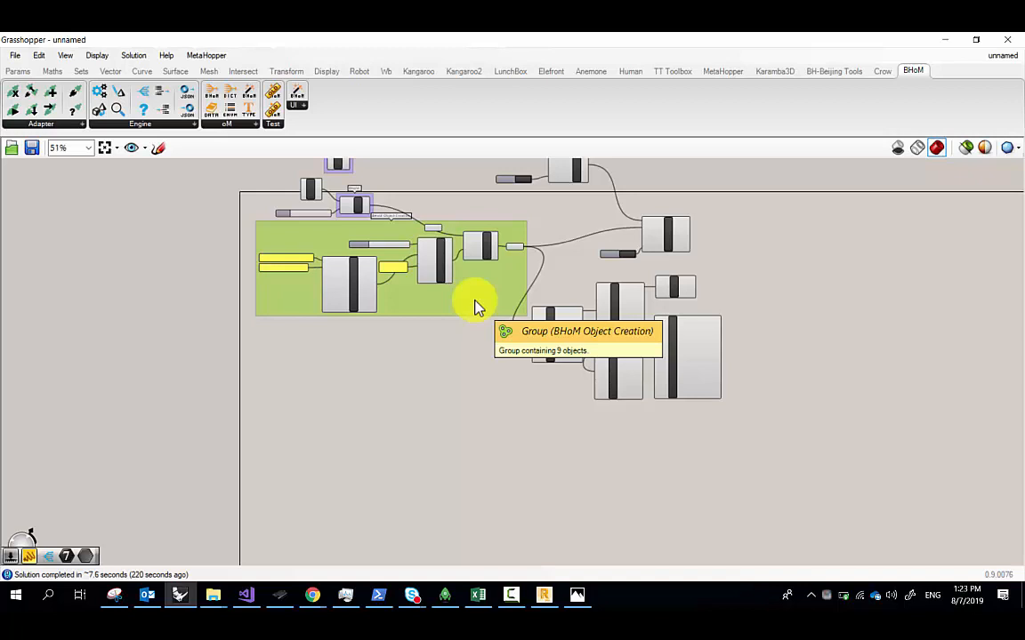
drag(382, 41, 1023, 202)
right_drag(260, 323, 418, 290)
Make a planar surface from the five-sided outline with Surface > Planar Curves
click(437, 251)
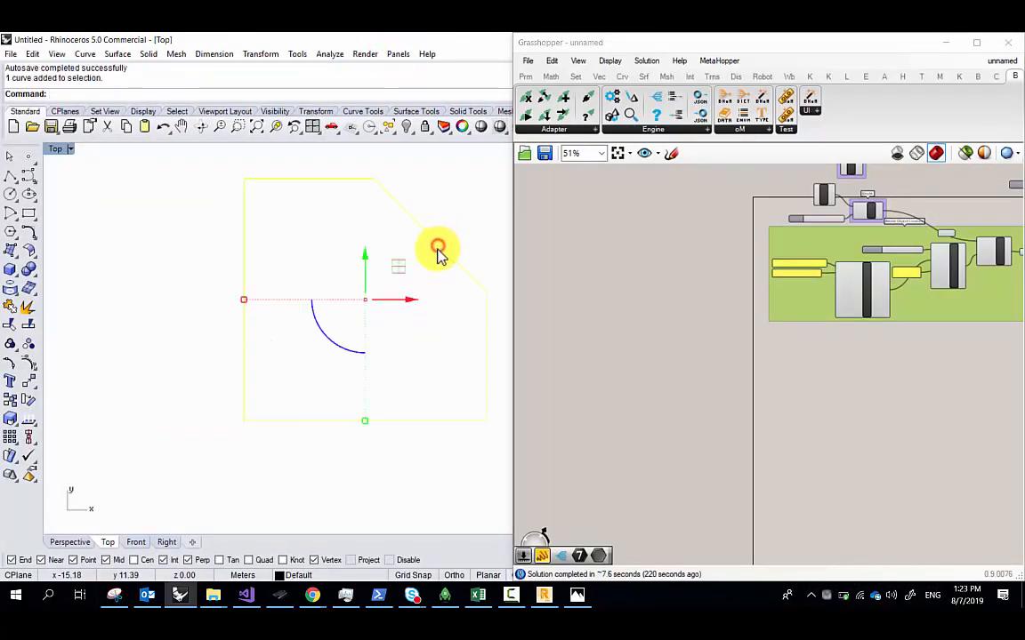
click(119, 54)
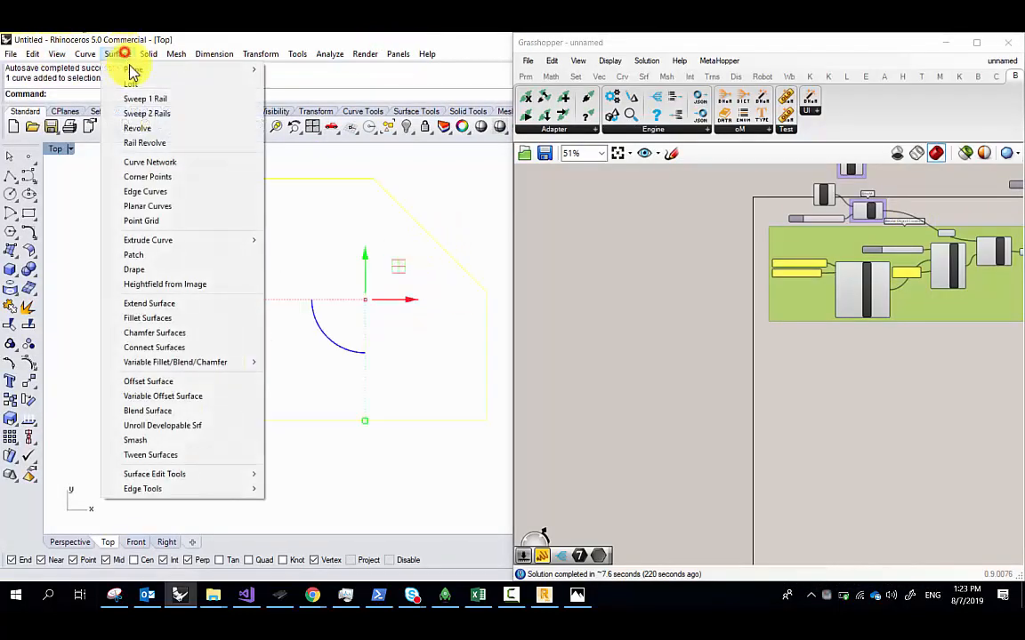
click(181, 210)
right_drag(252, 240, 170, 248)
click(393, 192)
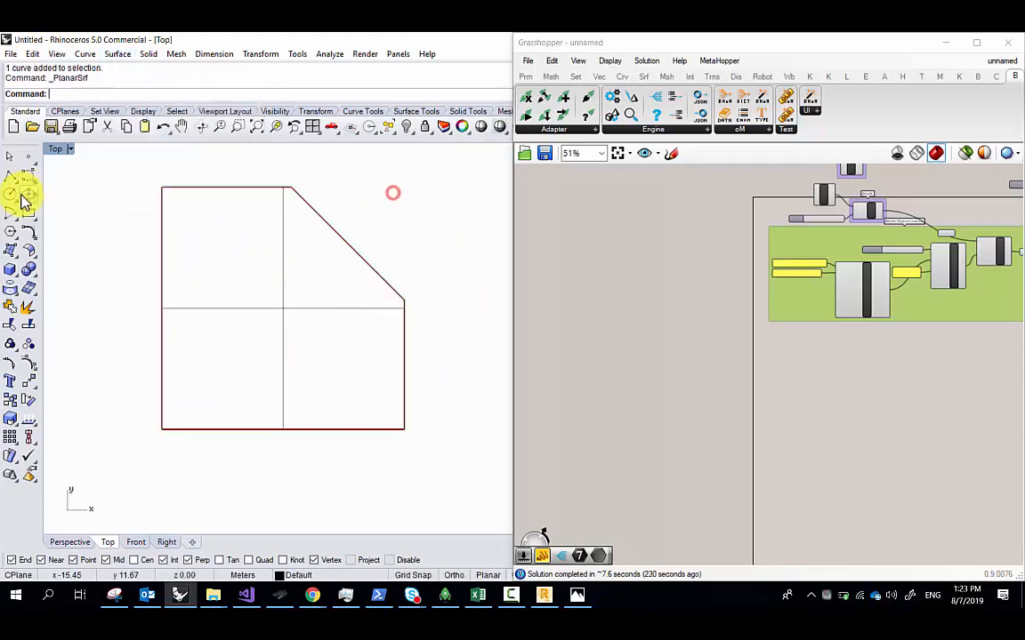
Draw a trial circle inside the surface, then delete it
click(10, 194)
click(232, 311)
click(256, 343)
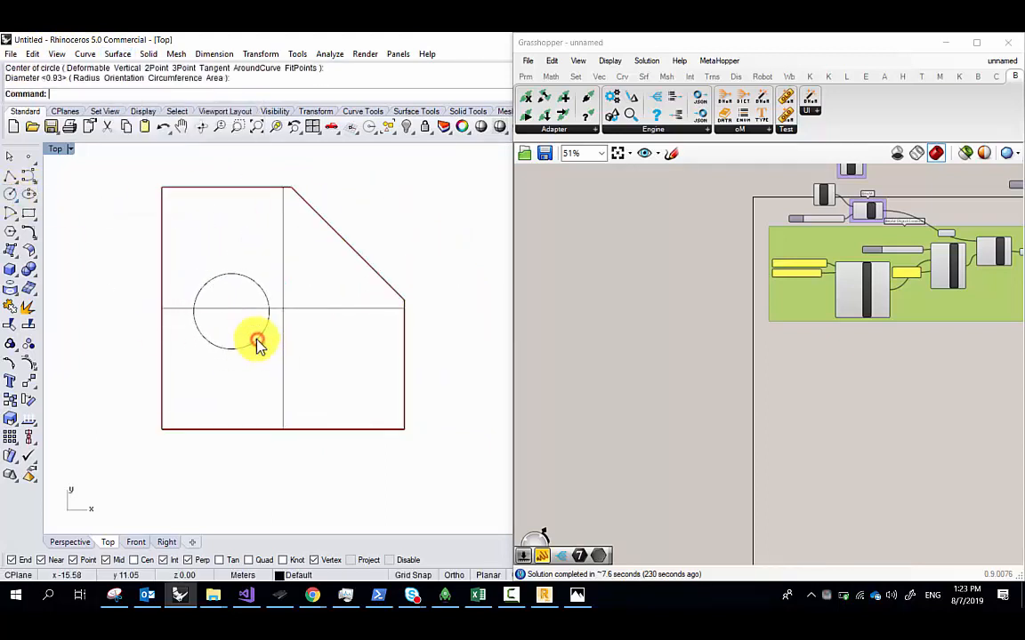
key(Escape)
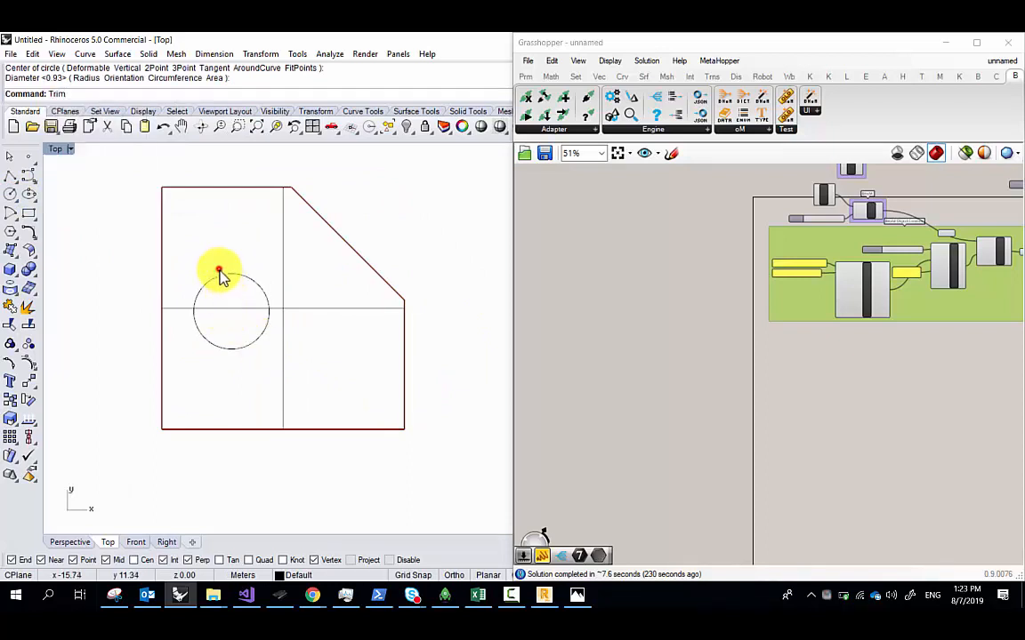
click(223, 274)
key(Delete)
Draw two small circles near the upper-left and lower-left corners and select both
click(11, 194)
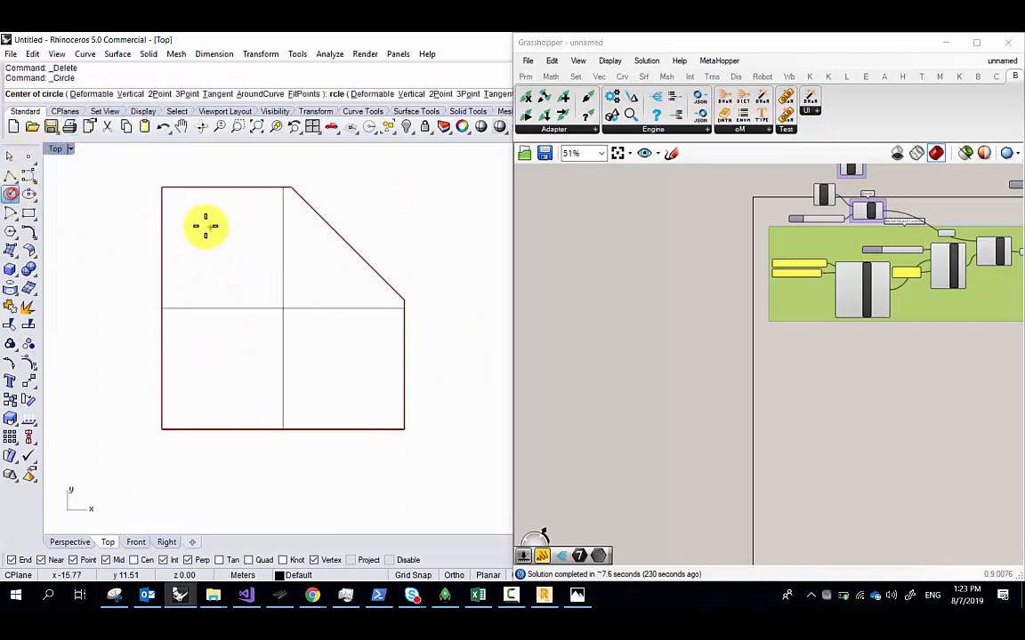
click(204, 223)
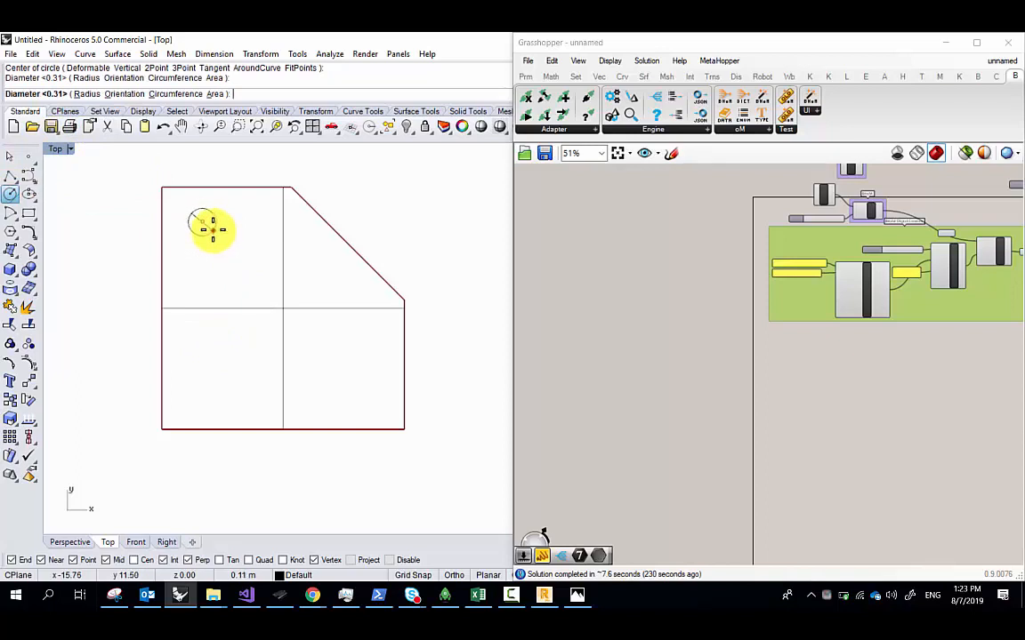
click(212, 229)
key(Return)
click(204, 391)
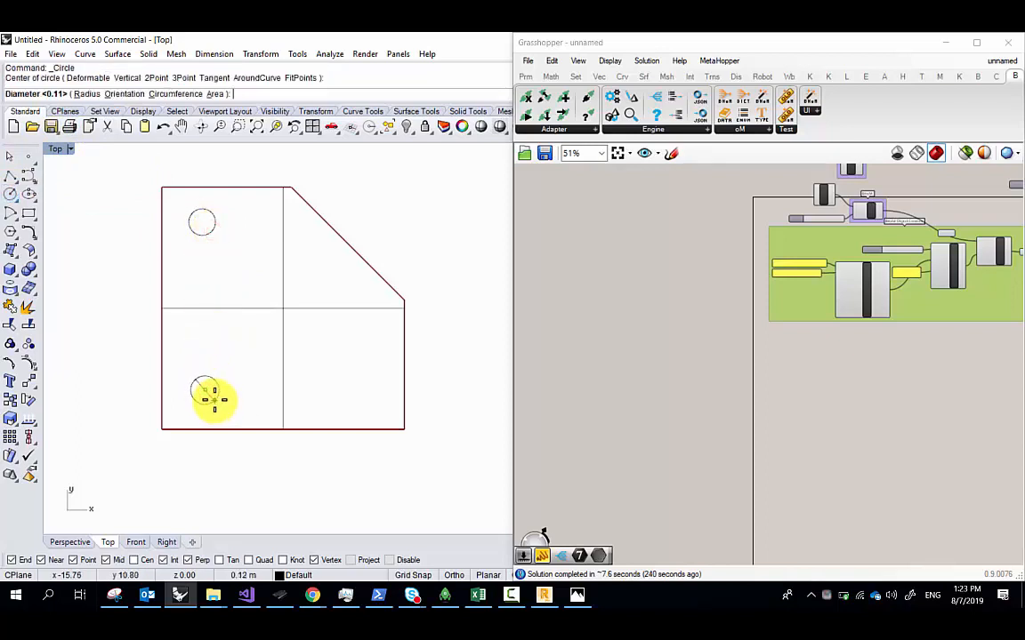
key(Escape)
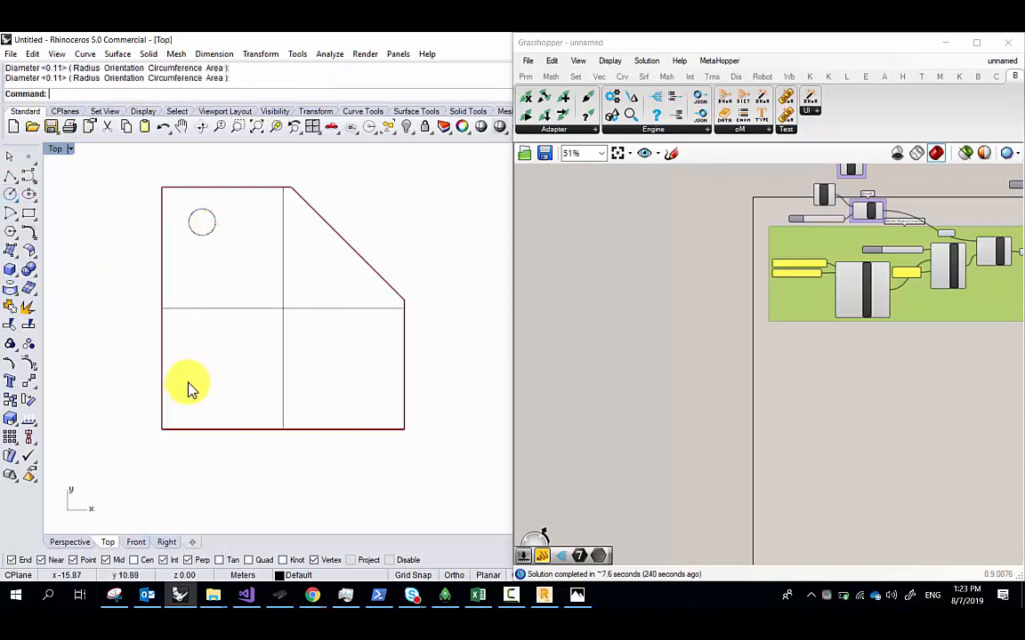
key(Return)
click(194, 386)
key(Return)
key(Return)
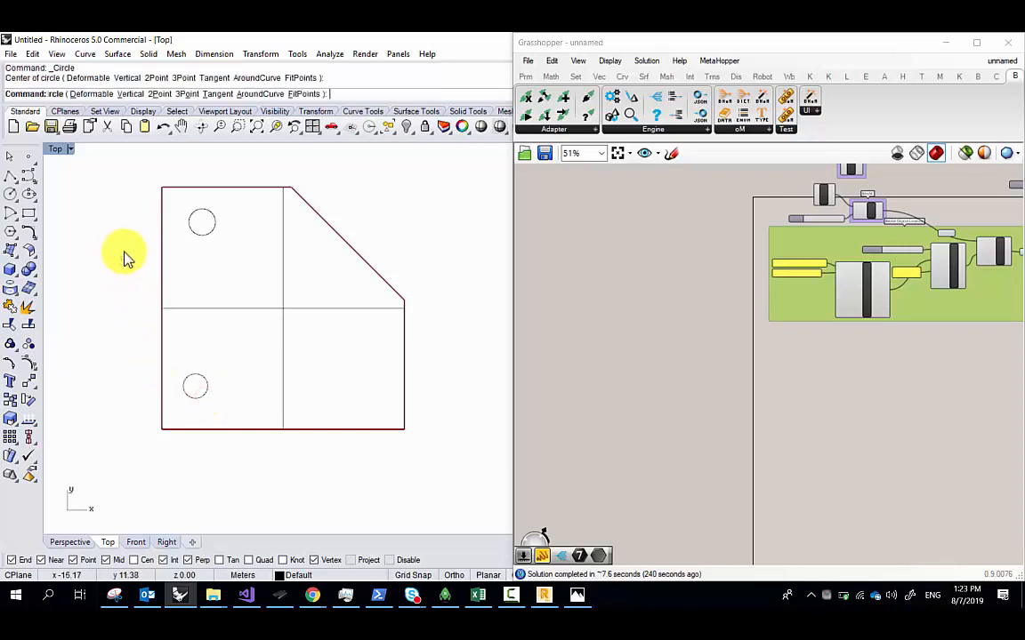
key(Escape)
drag(169, 168, 227, 458)
key(Return)
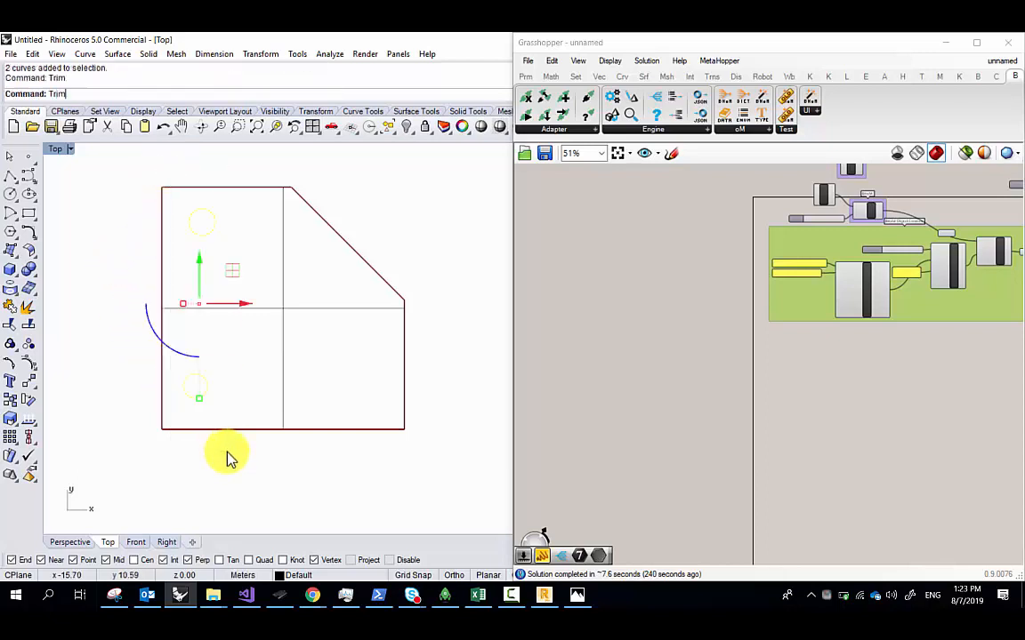
Shade the Top view and trim both circles out of the planar surface
scroll(239, 262, up, 3)
click(53, 150)
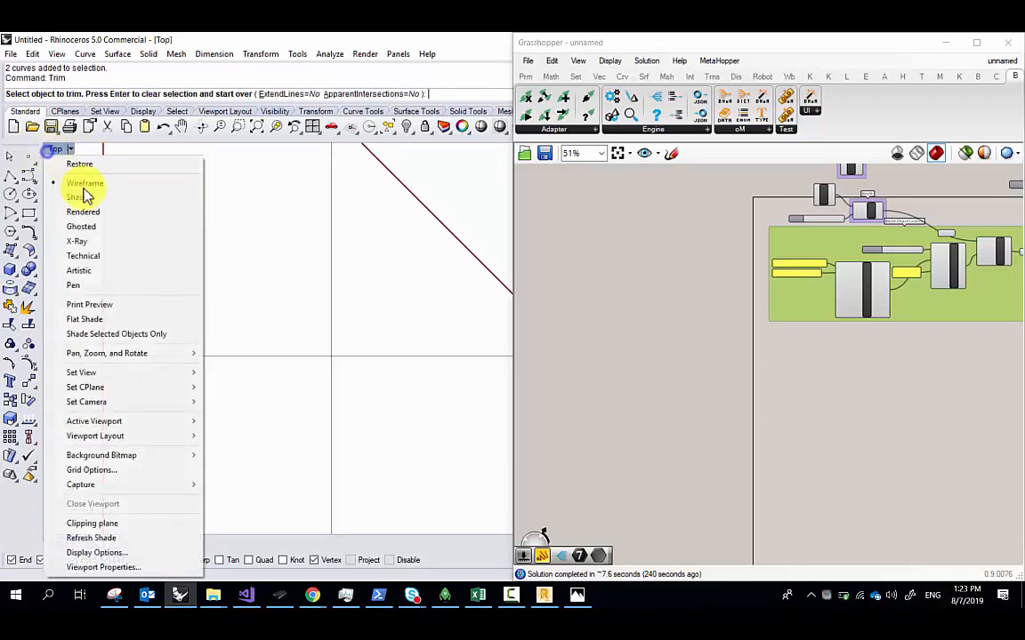
click(90, 200)
click(182, 208)
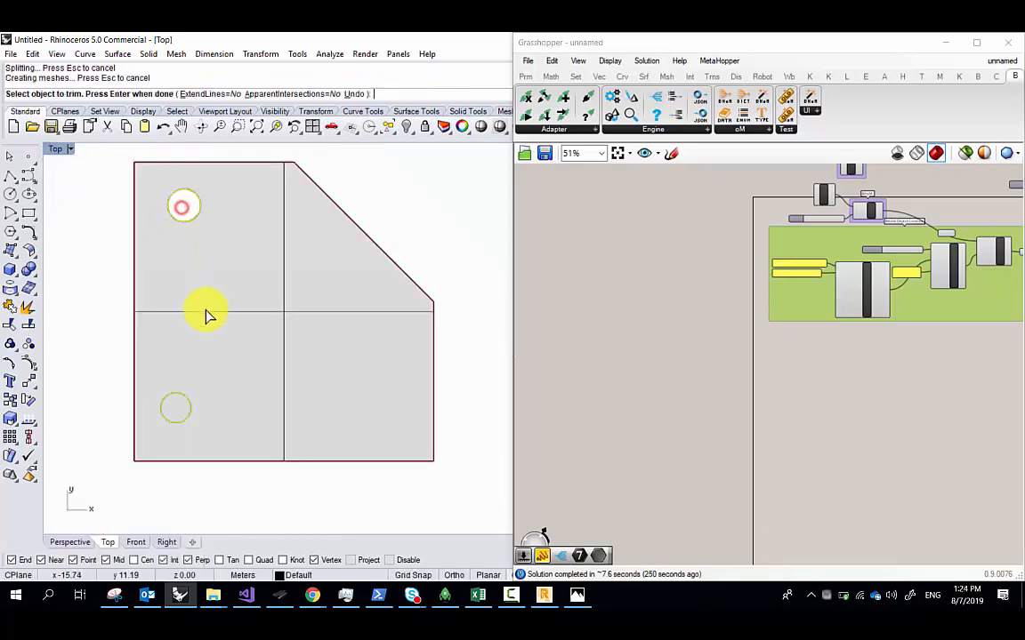
click(179, 404)
key(Return)
Delete the leftover arc curves and bring up Snipping Tool
scroll(214, 309, down, 4)
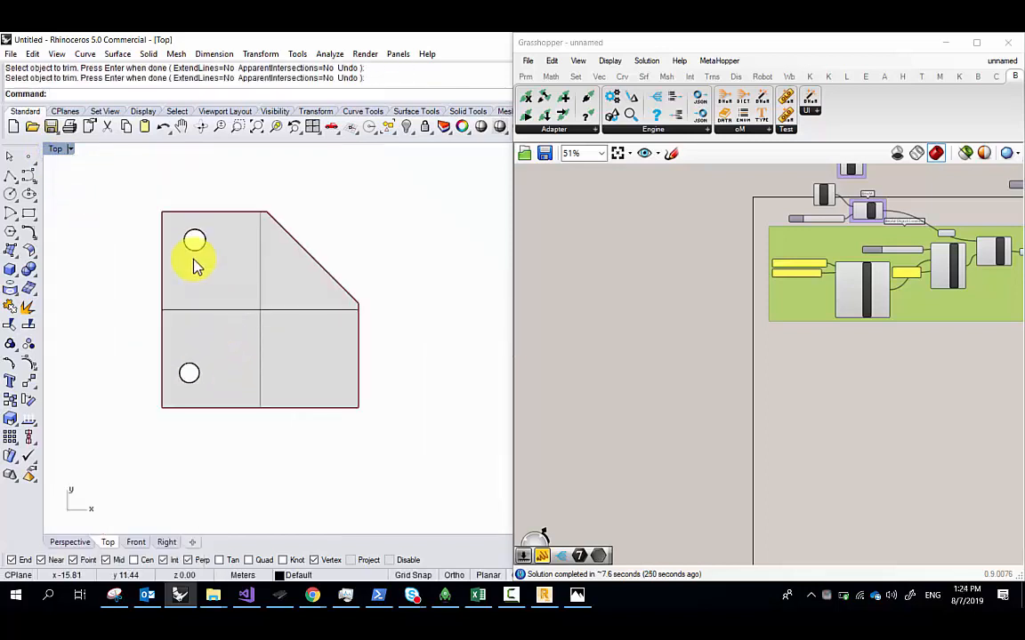
scroll(181, 257, up, 2)
drag(172, 184, 237, 492)
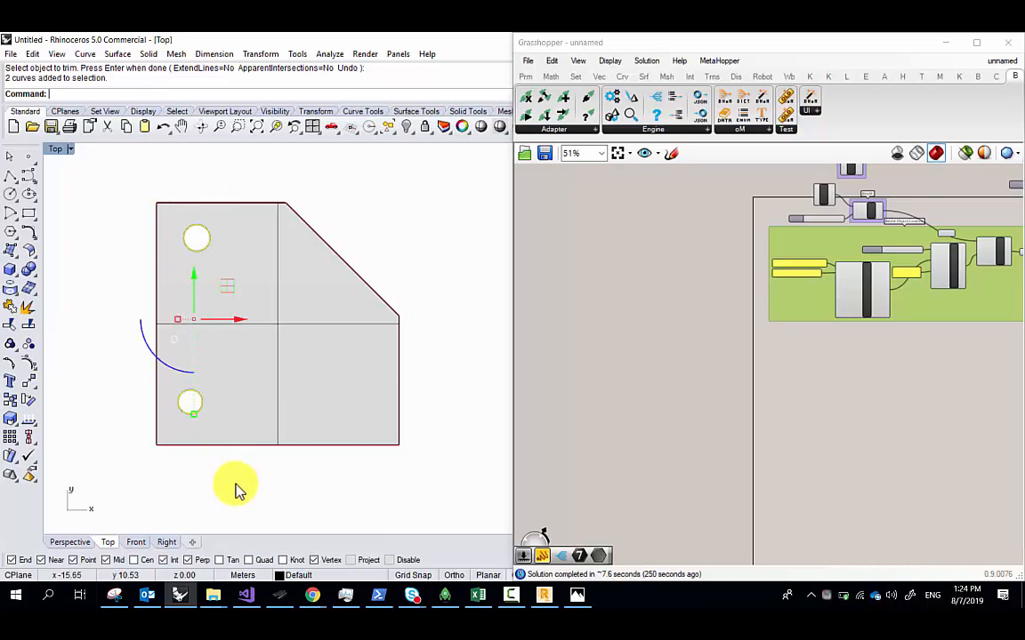
key(Delete)
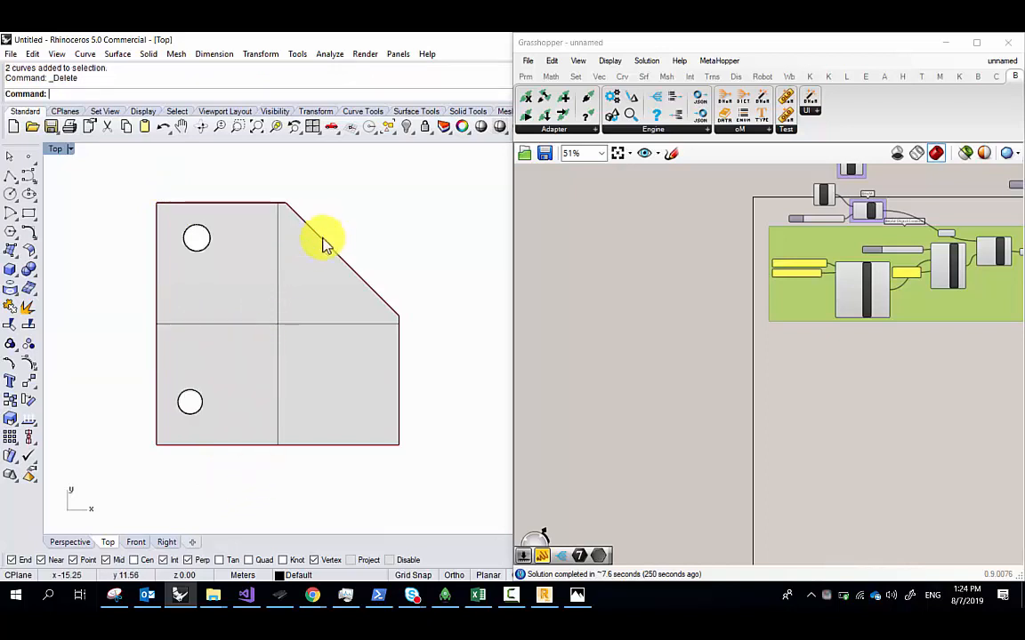
scroll(191, 244, up, 5)
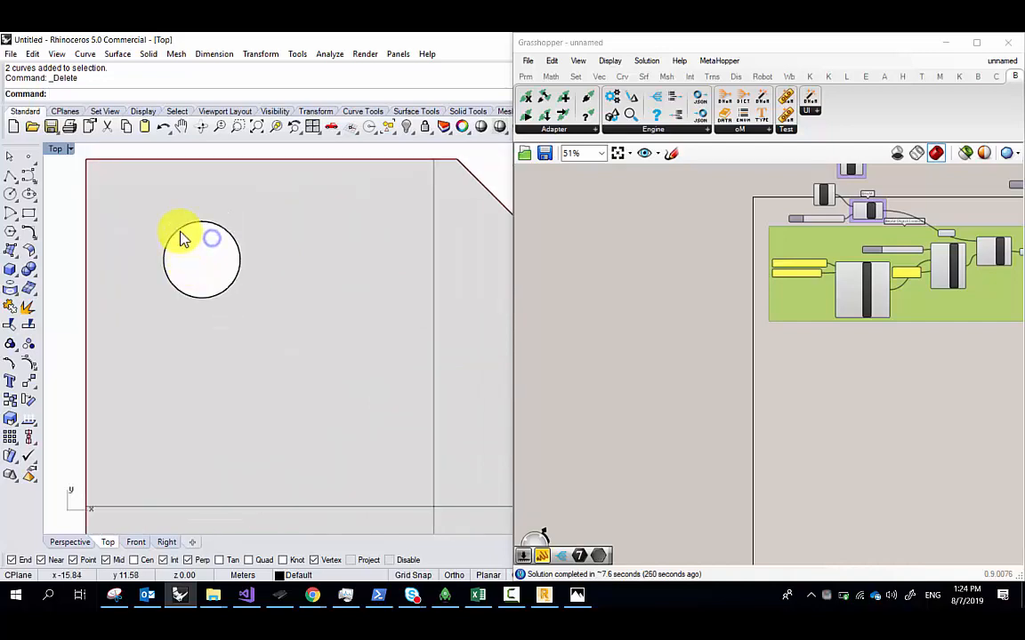
scroll(181, 238, up, 2)
click(118, 598)
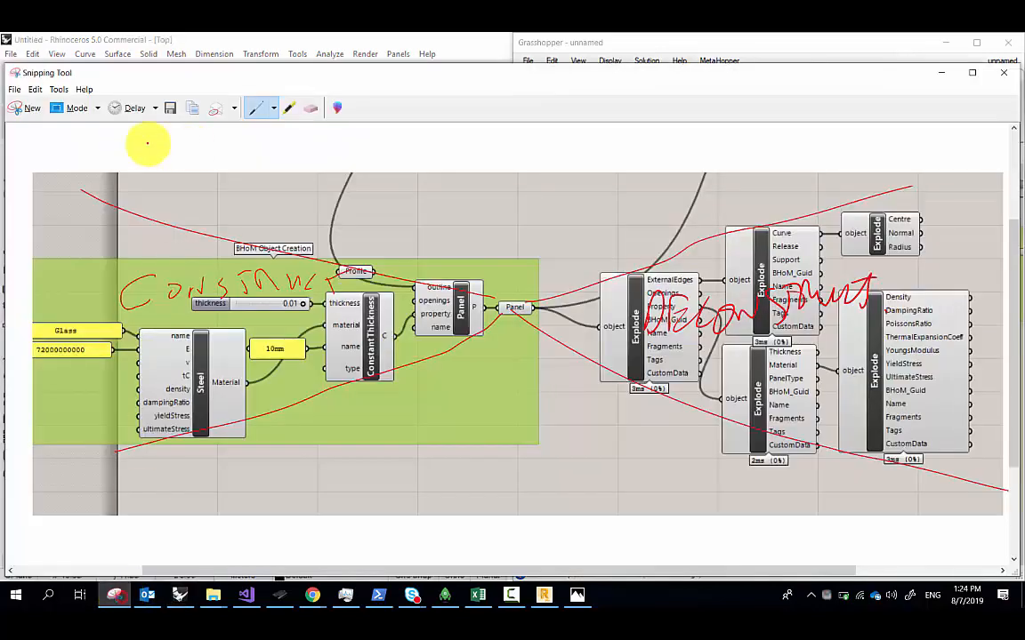
Snip one circular hole and draw red tick marks around its edge
click(16, 108)
drag(135, 182, 324, 378)
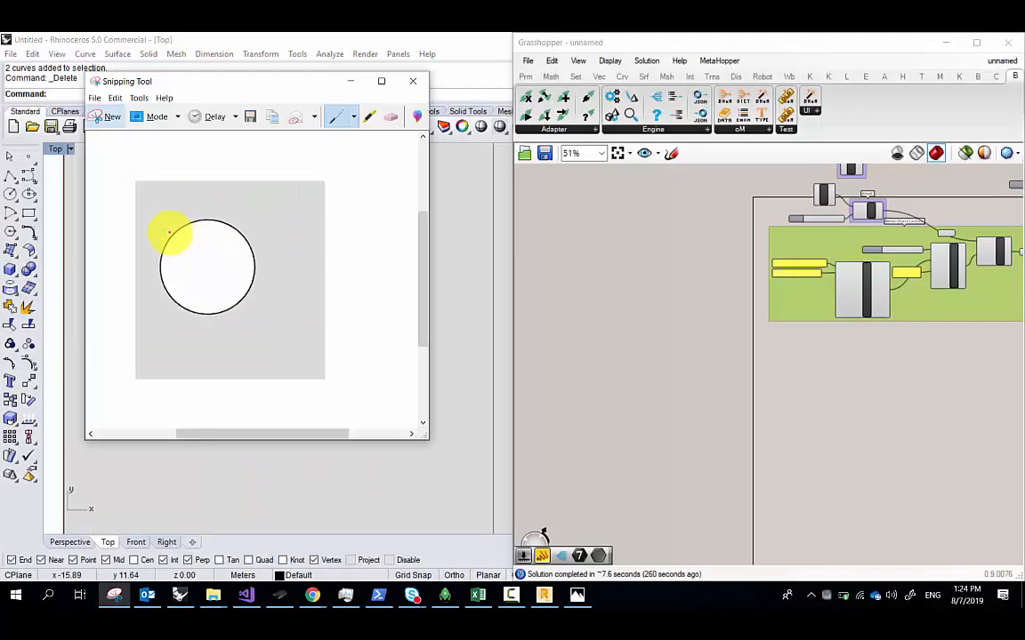
mouse_move(223, 226)
mouse_down()
mouse_move(251, 280)
mouse_move(206, 297)
mouse_move(165, 282)
mouse_move(157, 260)
mouse_up()
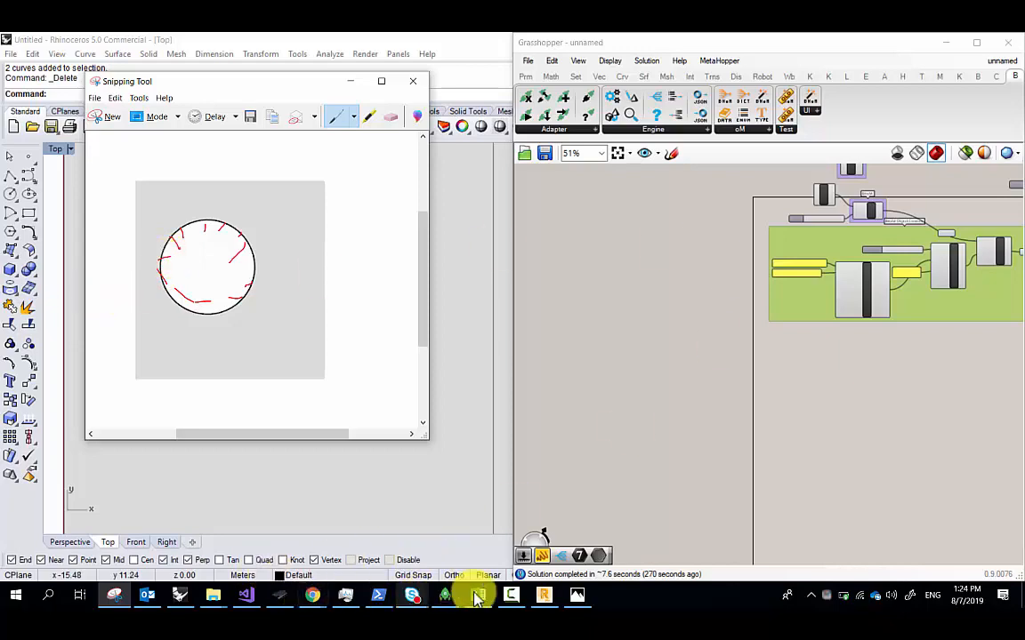
click(577, 595)
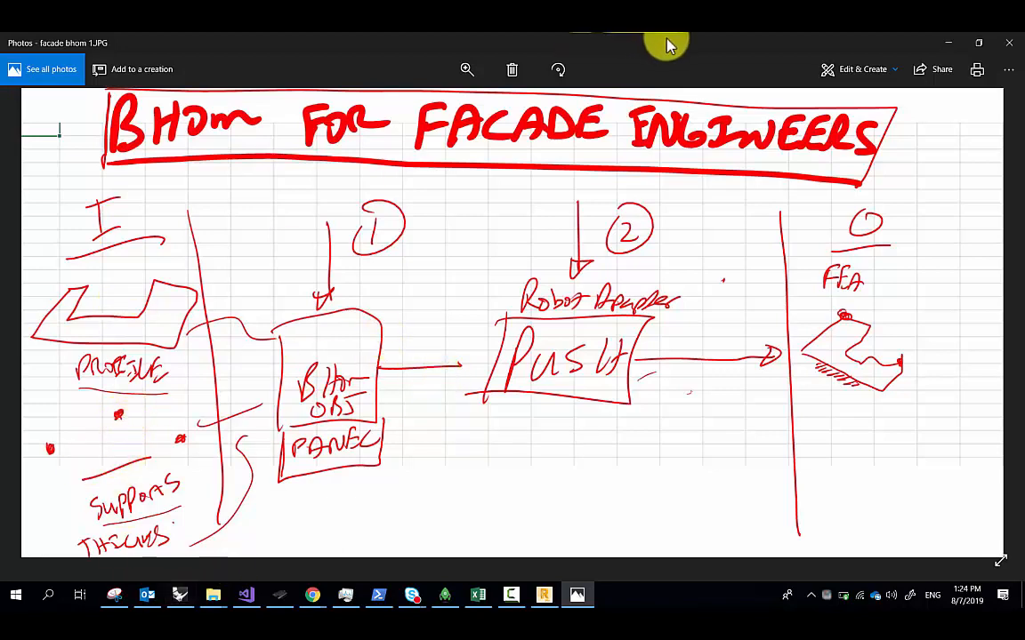
Minimise the facade bhom 1.JPG workflow sketch in Photos
click(948, 43)
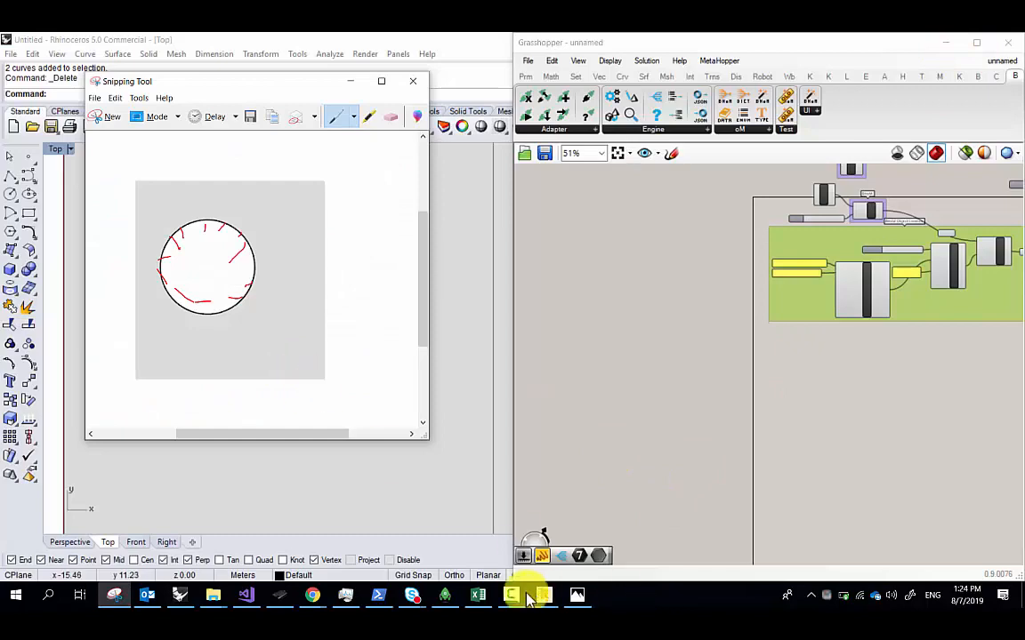
Apply a Pinned linear support to the full edge of circular glass Panel 1
click(543, 595)
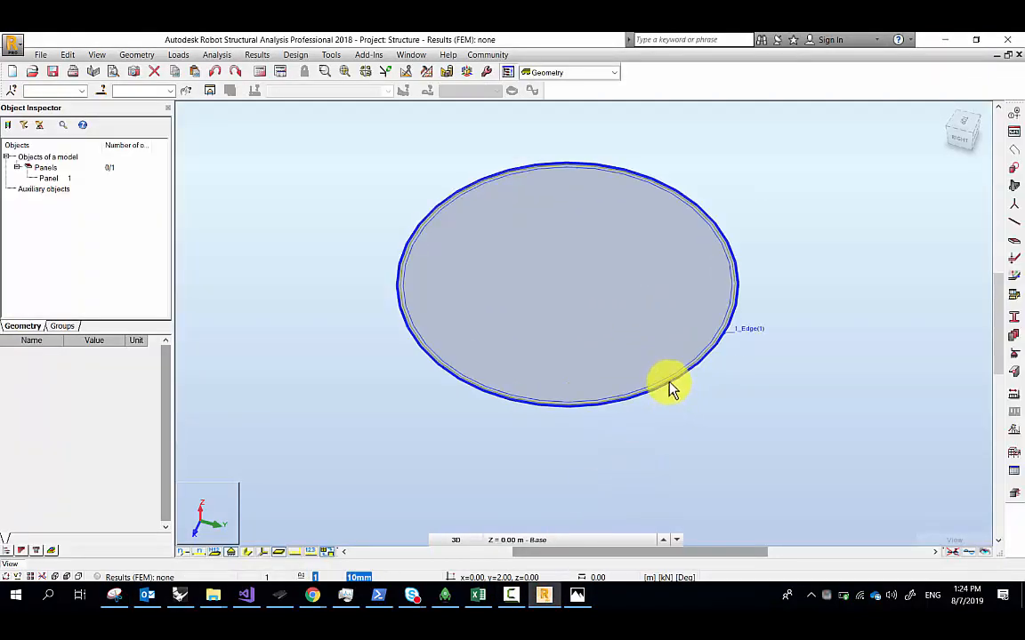
click(1014, 354)
click(433, 133)
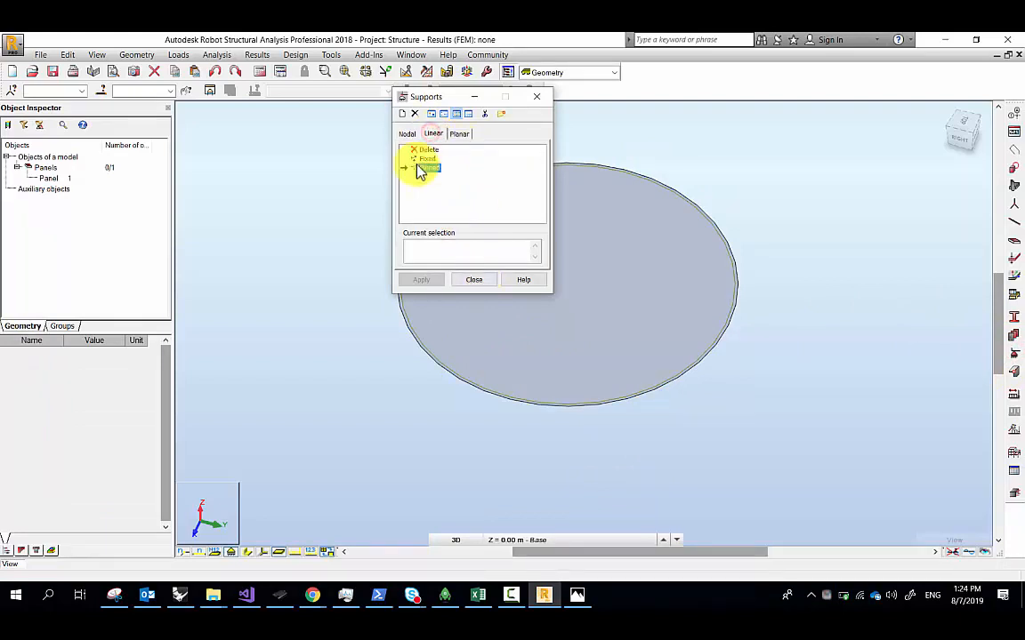
click(437, 394)
click(421, 279)
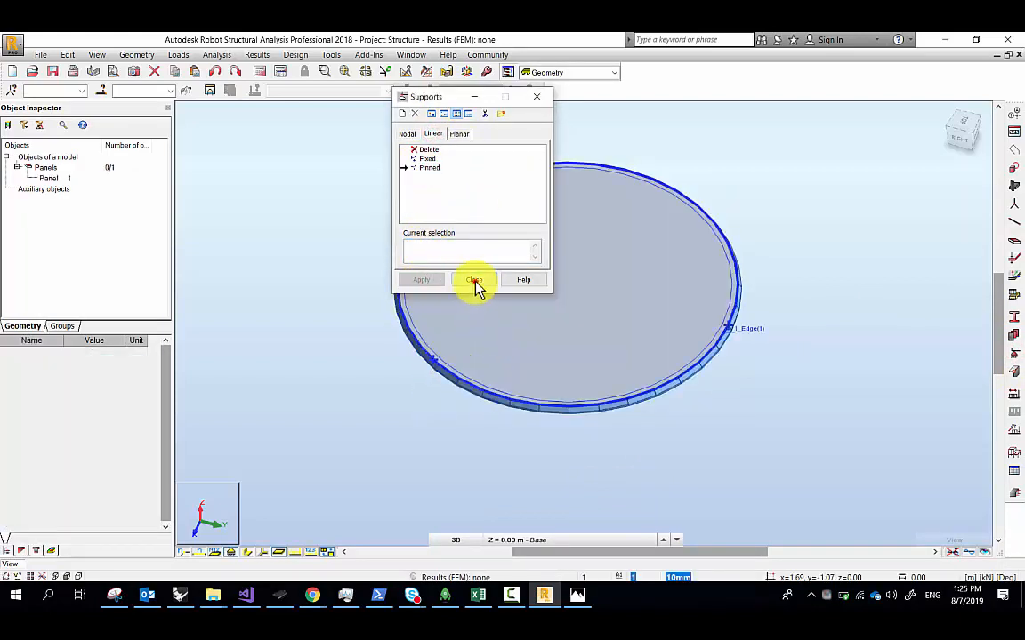
click(474, 281)
scroll(380, 373, down, 1)
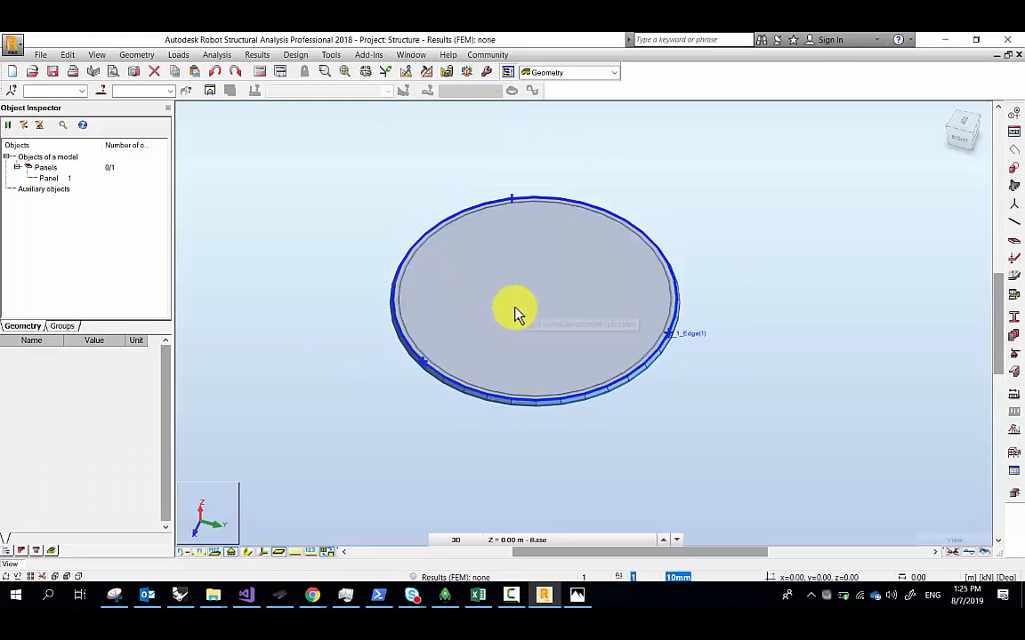
scroll(554, 292, up, 1)
scroll(554, 292, up, 1)
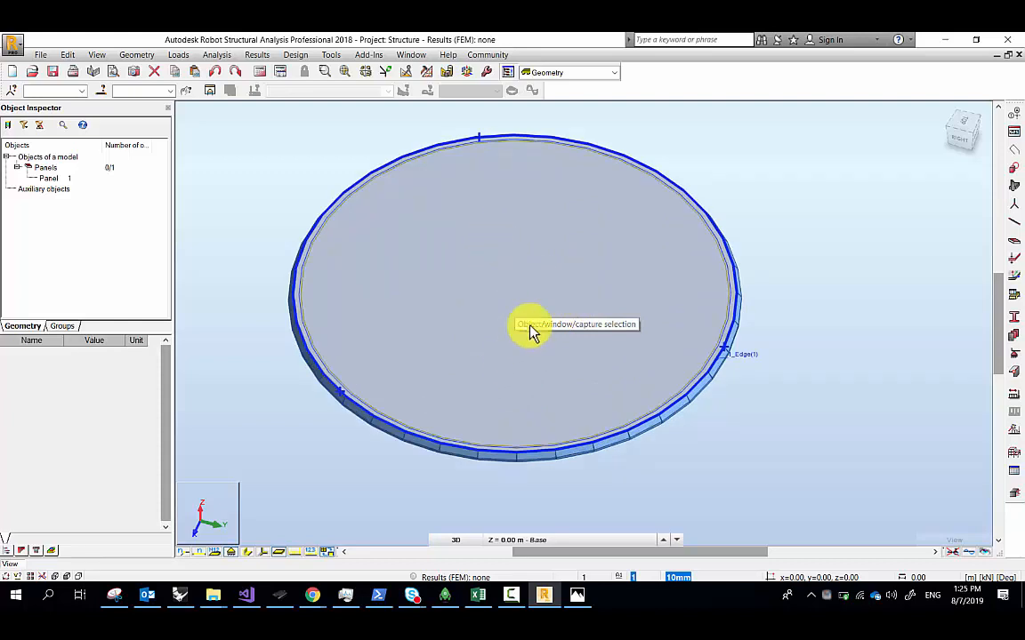
scroll(532, 335, down, 1)
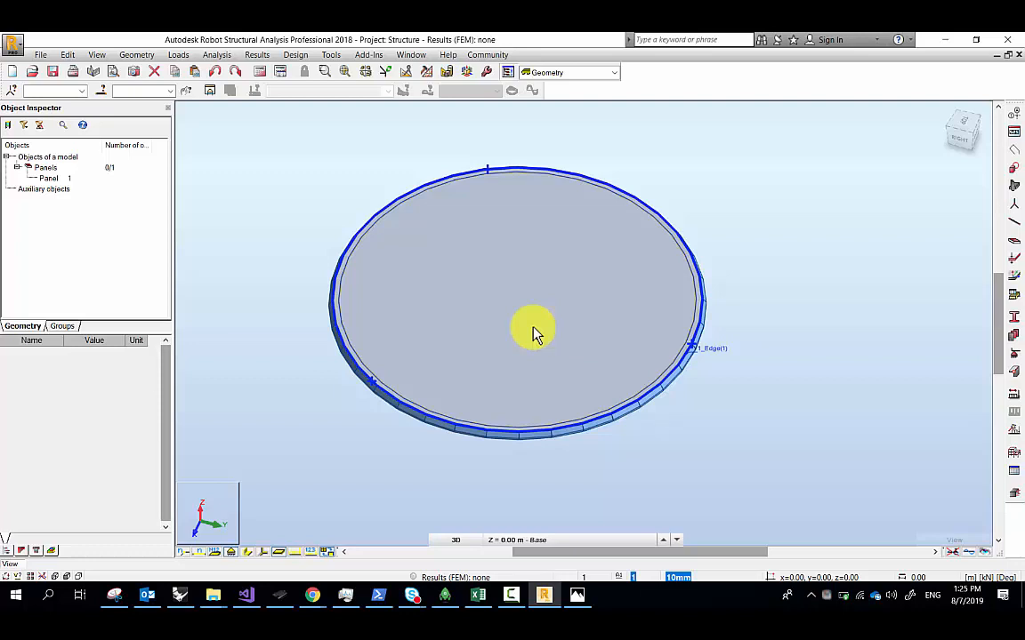
Return to Grasshopper and bring the Explode, Panel and Push components into view
click(180, 596)
scroll(817, 300, up, 8)
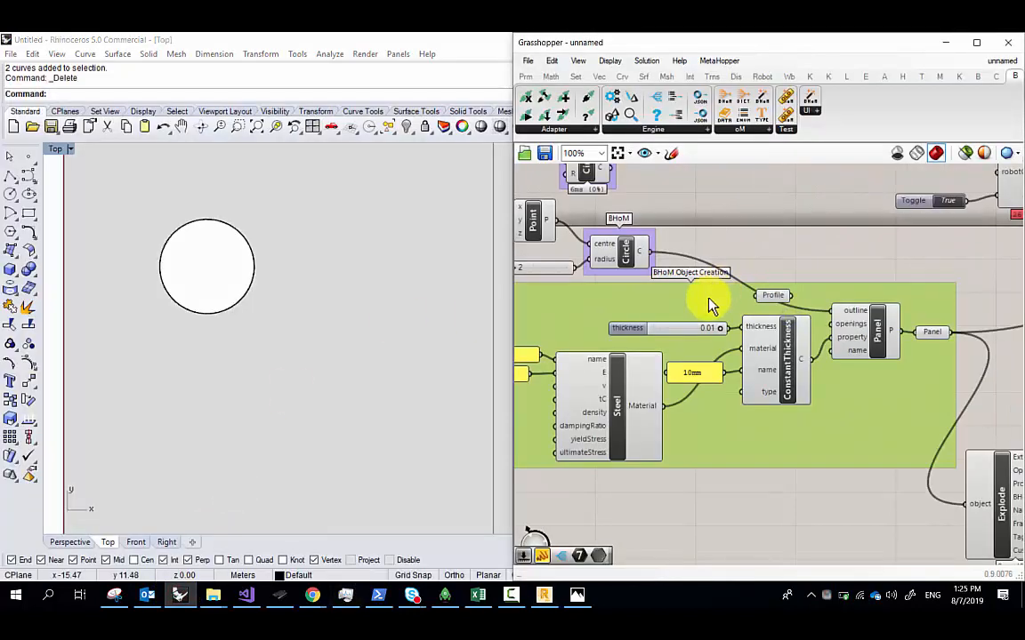
scroll(796, 321, down, 4)
right_drag(797, 320, 636, 279)
right_drag(899, 313, 692, 292)
right_drag(773, 272, 750, 352)
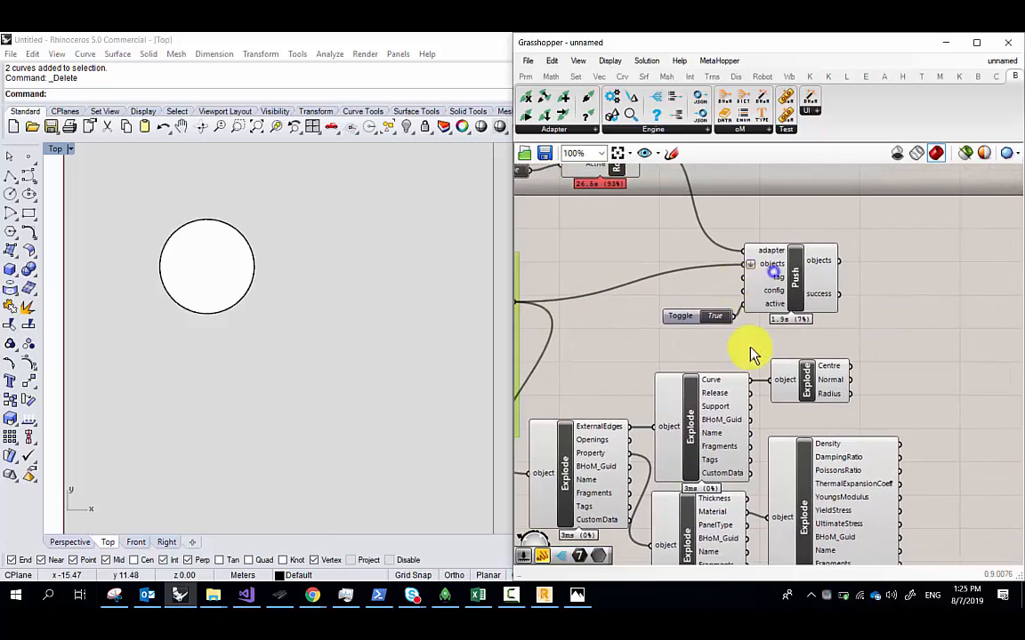
right_drag(739, 409, 752, 267)
scroll(751, 267, up, 1)
right_drag(717, 347, 741, 268)
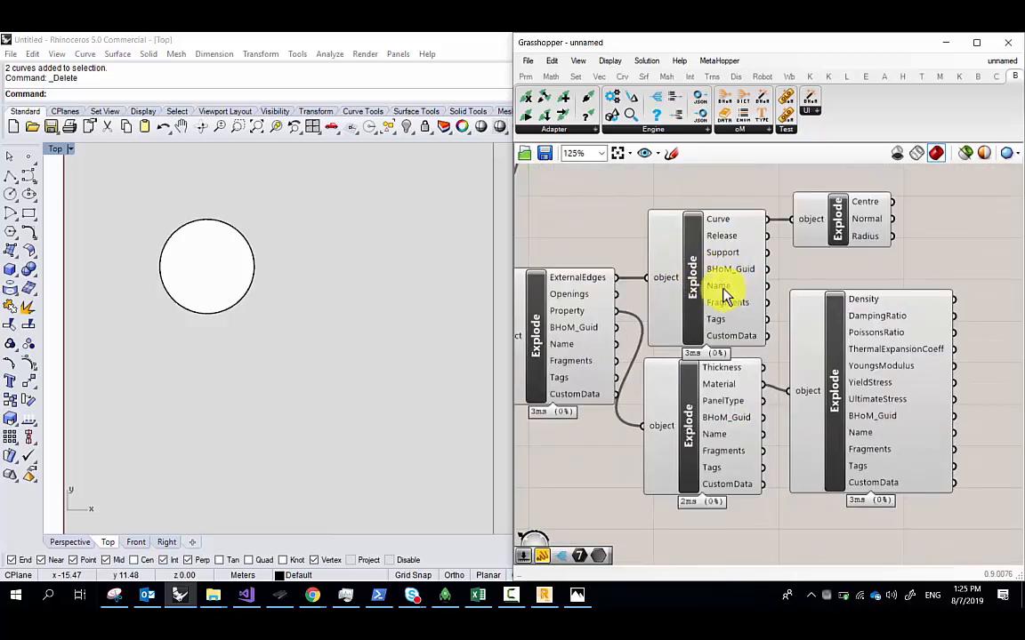
scroll(704, 278, up, 2)
scroll(658, 295, down, 1)
right_drag(658, 295, 751, 300)
scroll(568, 330, down, 2)
right_drag(568, 329, 705, 357)
right_drag(714, 254, 650, 227)
Inspect the Panel output and its Explode components, confirming the Support output is Null
click(640, 204)
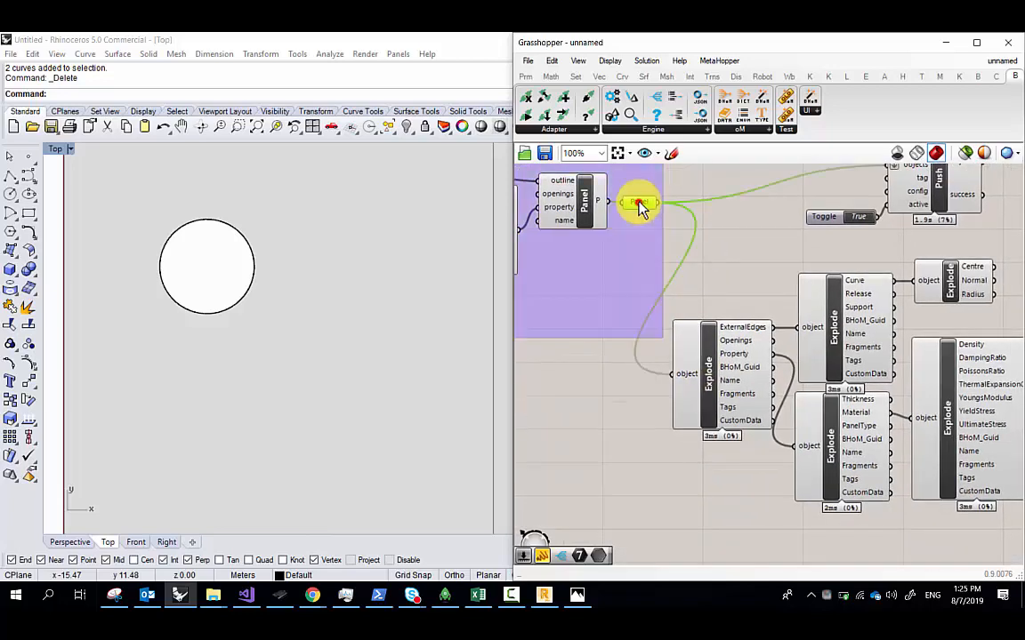
click(752, 328)
scroll(783, 341, up, 3)
click(696, 267)
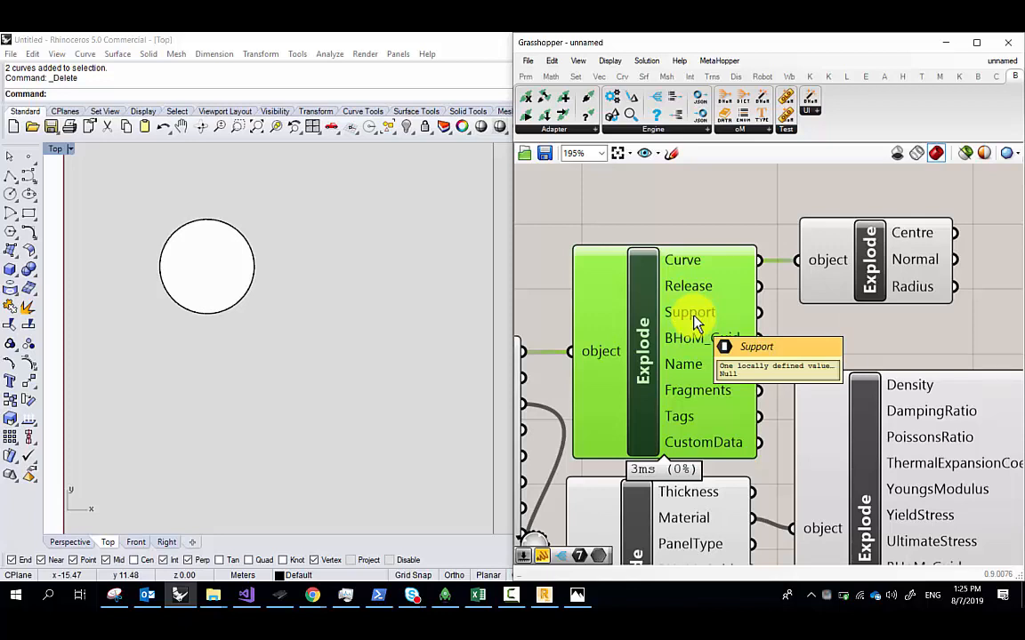
scroll(685, 268, down, 1)
right_drag(686, 268, 852, 271)
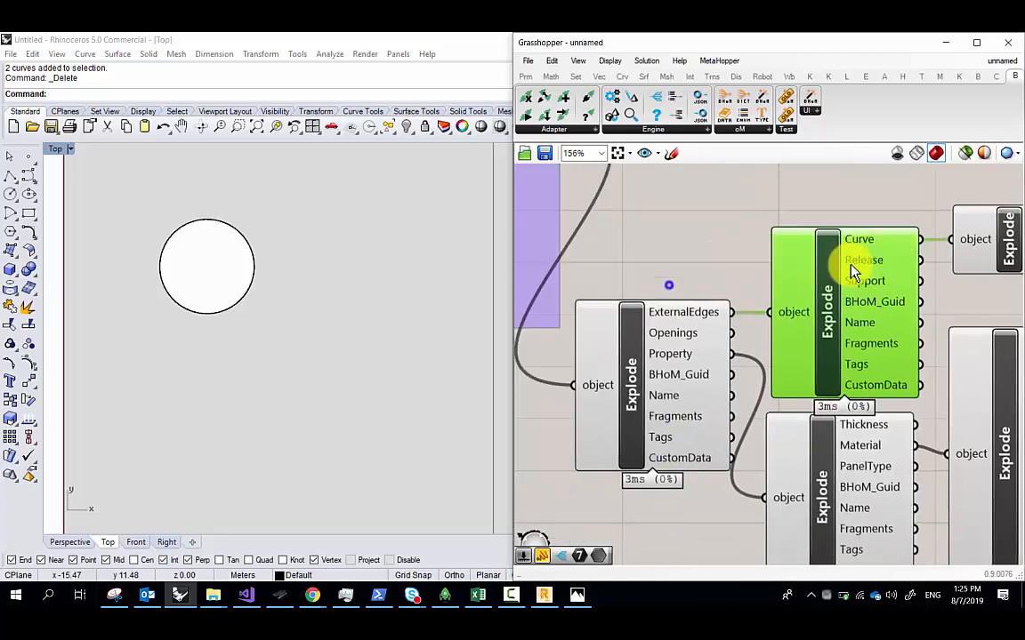
scroll(657, 251, down, 3)
right_drag(657, 250, 860, 318)
scroll(749, 238, up, 2)
click(631, 442)
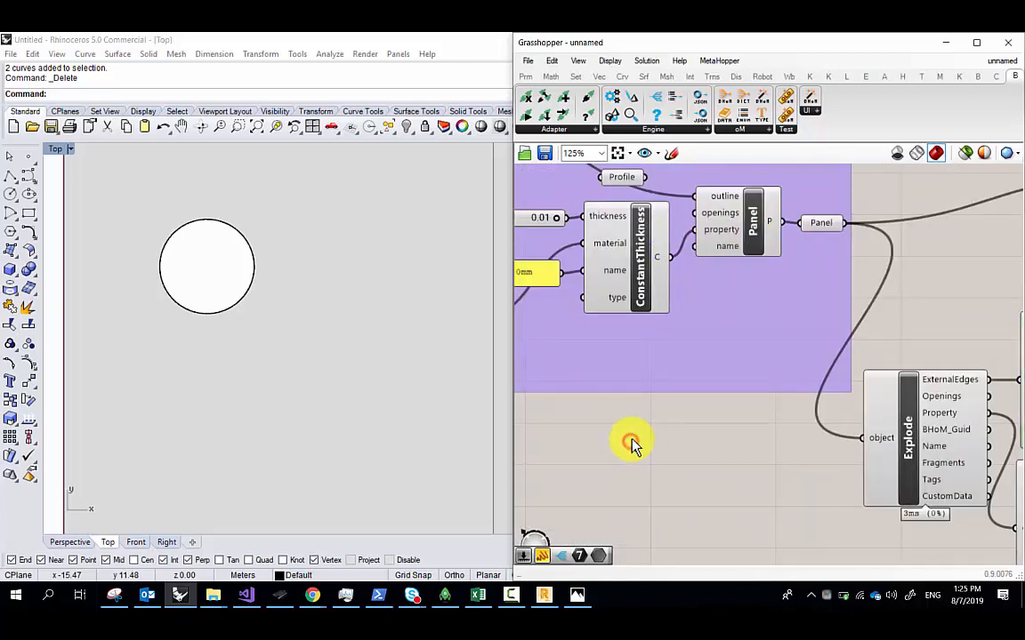
Abandon a 'pa' component search and maximise the Grasshopper window
double_click(631, 442)
text(pa)
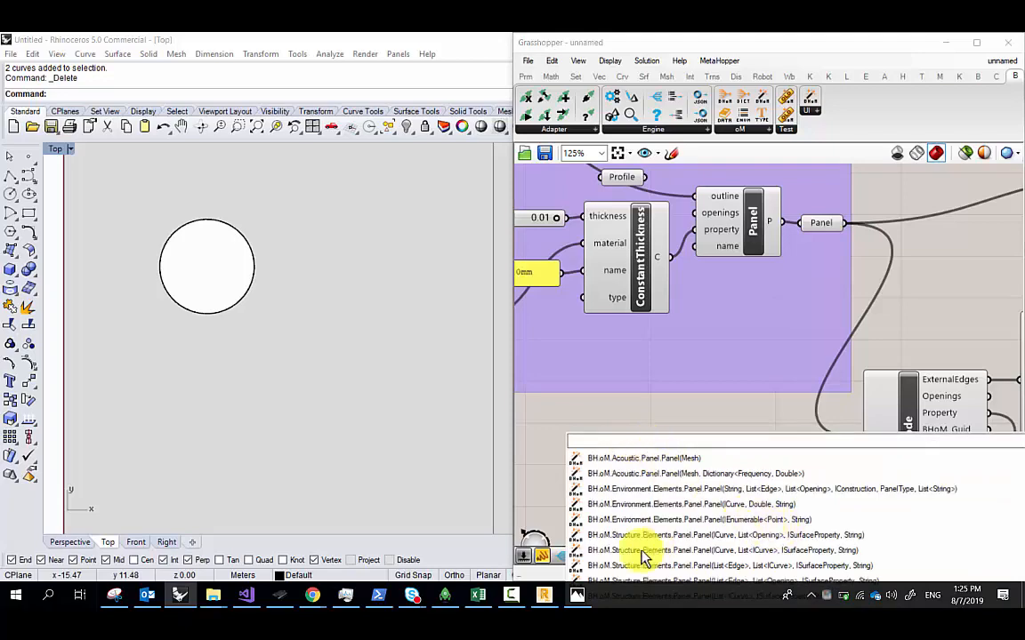
click(681, 389)
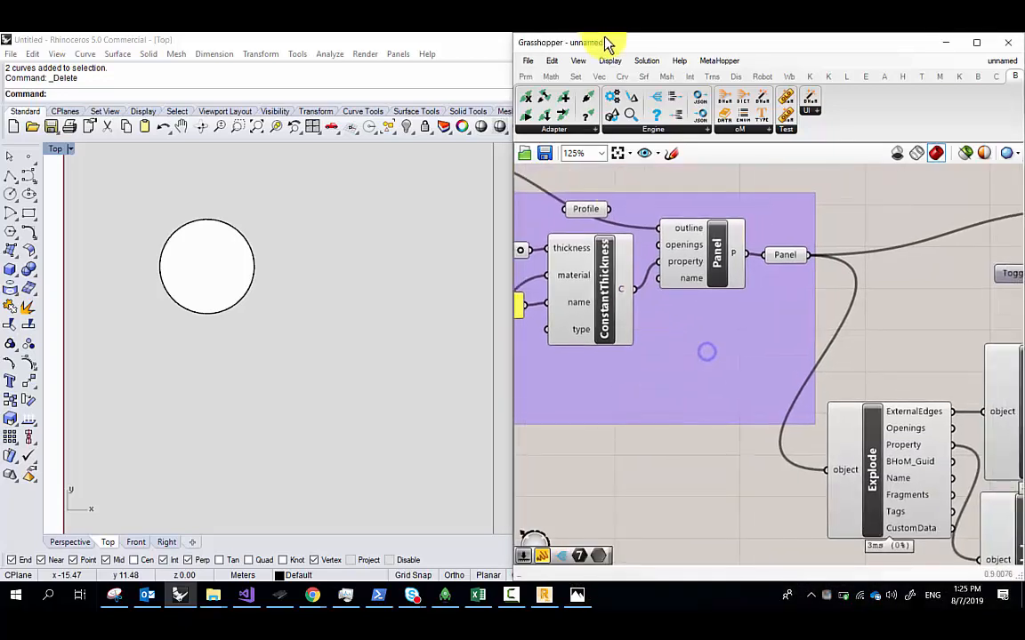
drag(605, 41, 326, 33)
right_drag(308, 279, 434, 286)
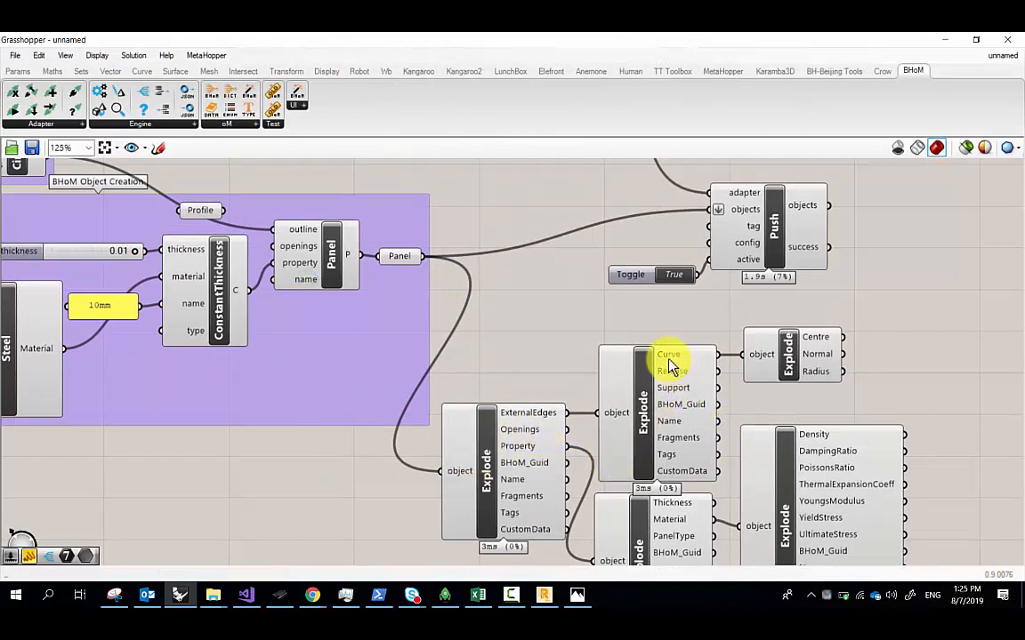
Place a second structural Panel component from a 'panel' search in the creation group
click(498, 448)
click(670, 429)
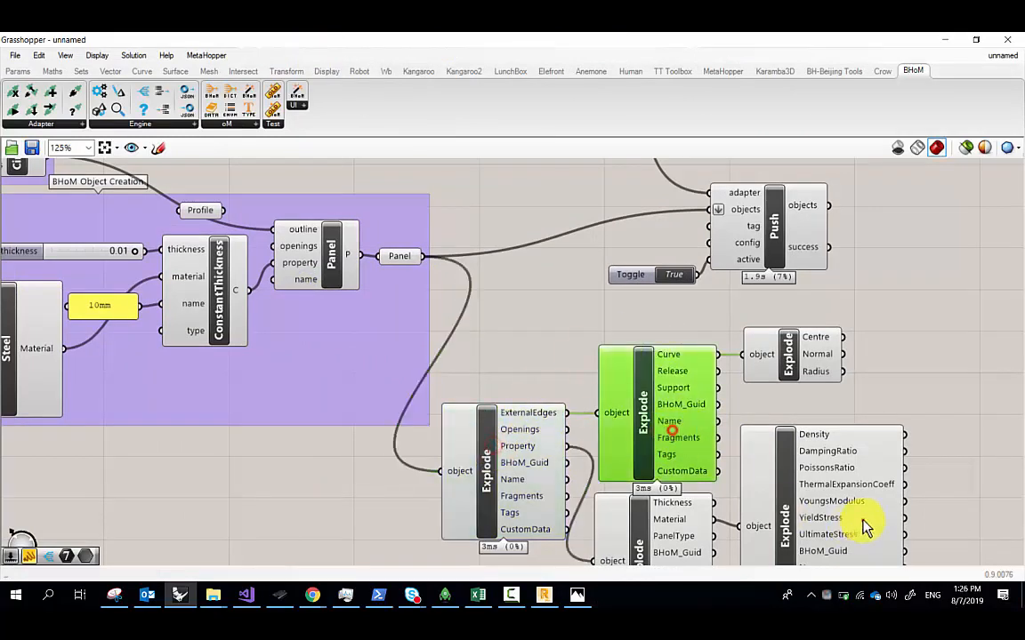
click(861, 520)
click(476, 223)
double_click(222, 174)
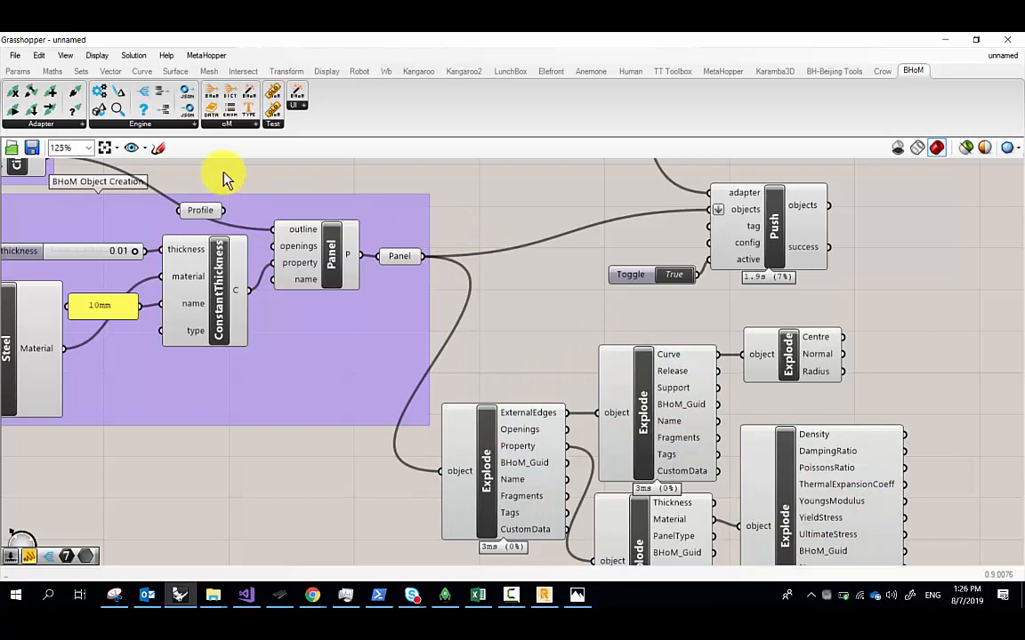
text(panel)
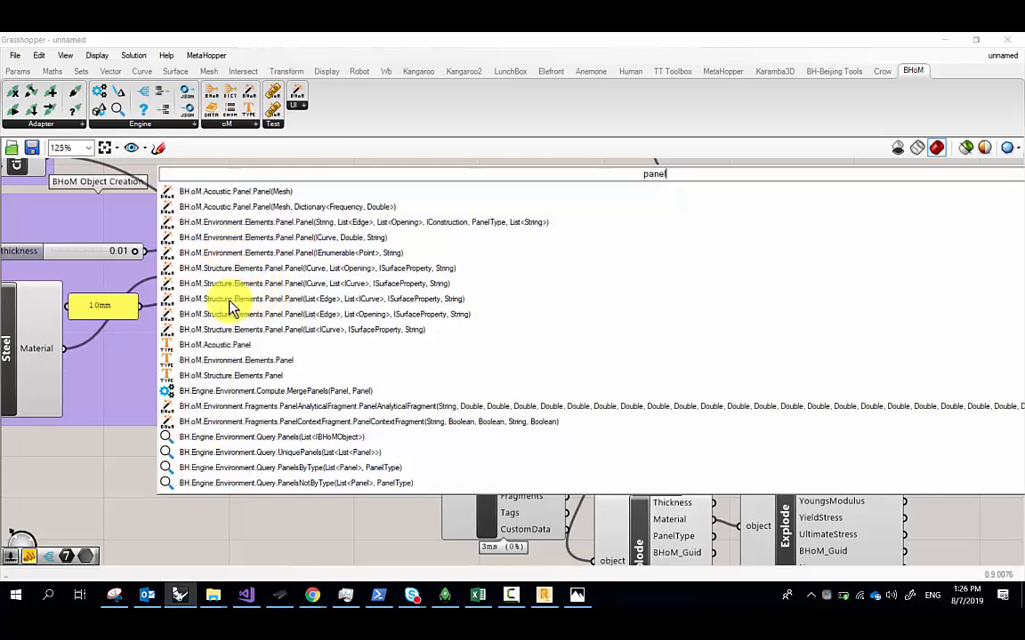
click(338, 304)
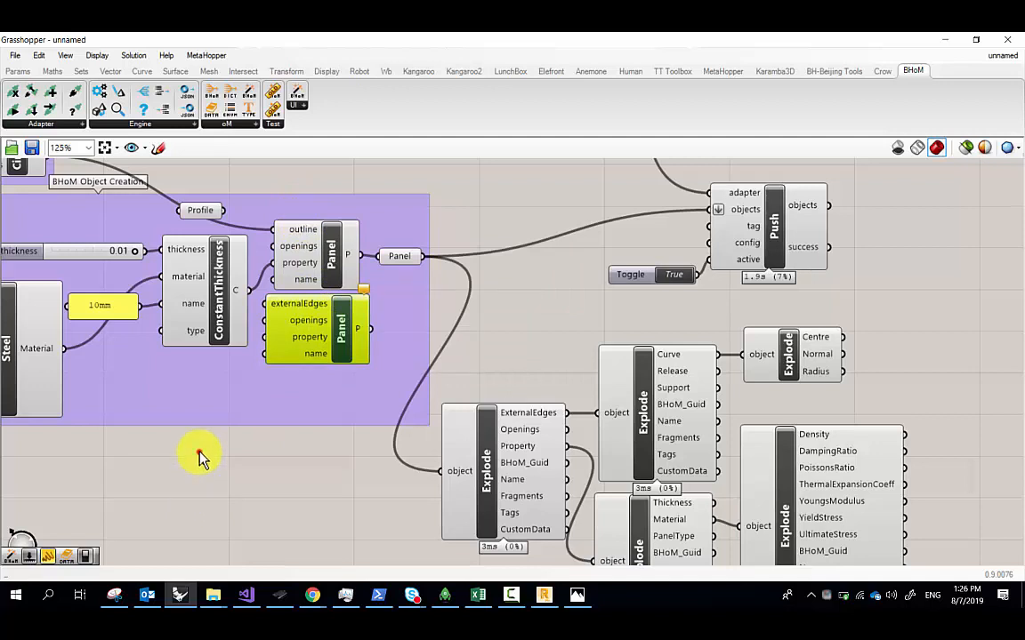
Start an 'edge' component search and dismiss the low-battery warning
double_click(241, 188)
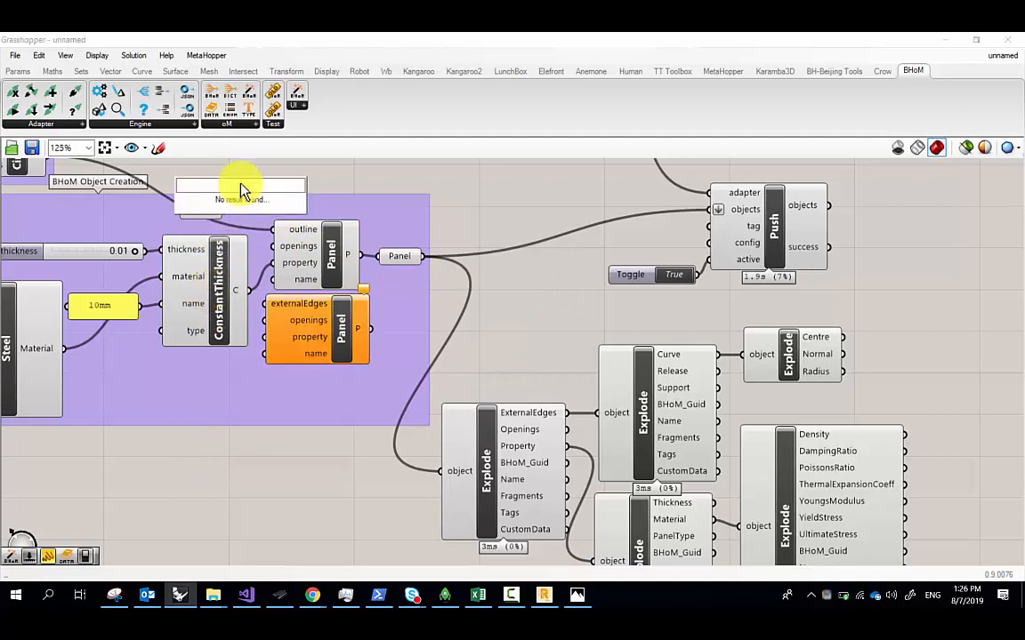
text(edge)
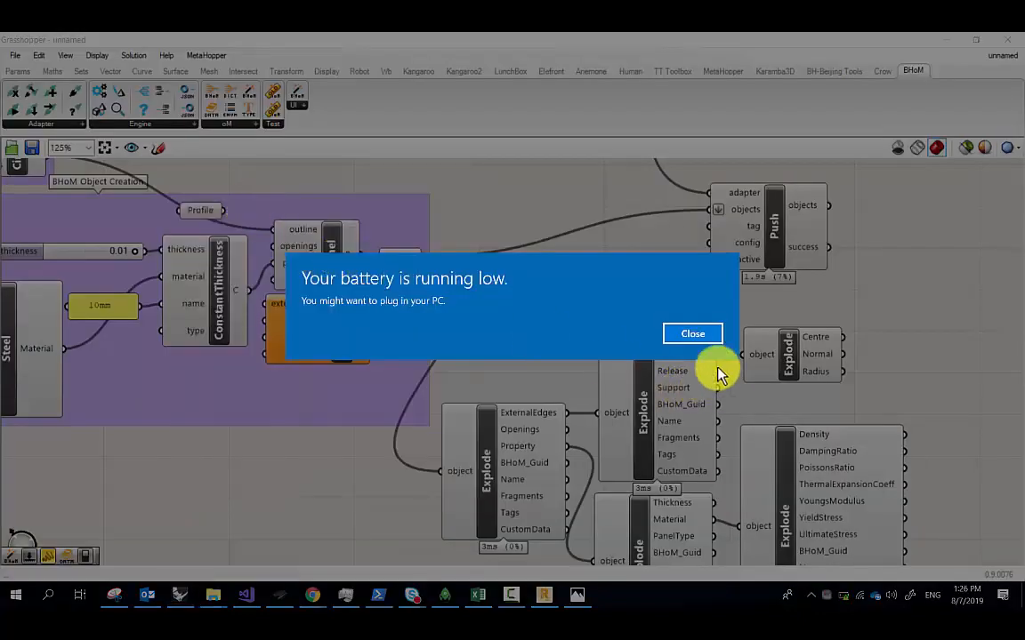
click(703, 335)
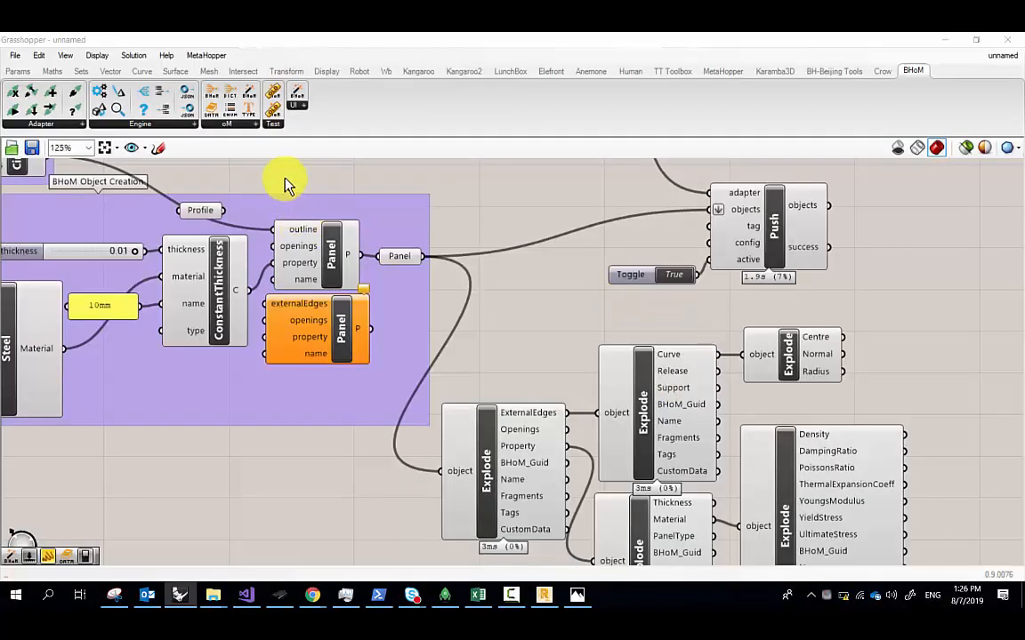
scroll(285, 183, up, 2)
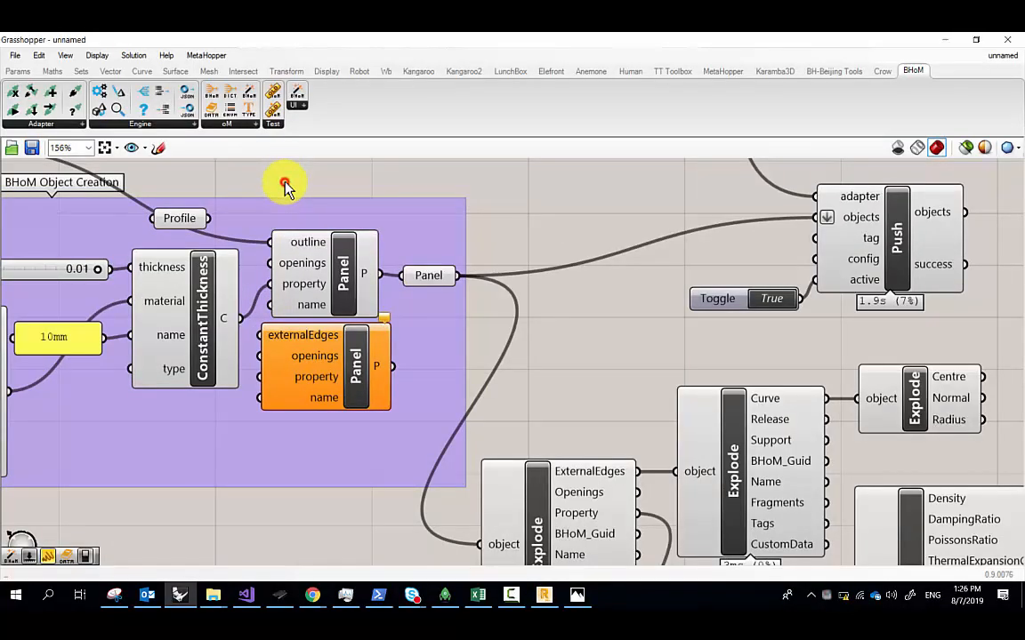
Place a BH.oM.Structure.Elements.Edge component and move it up beside ConstantThickness
double_click(284, 184)
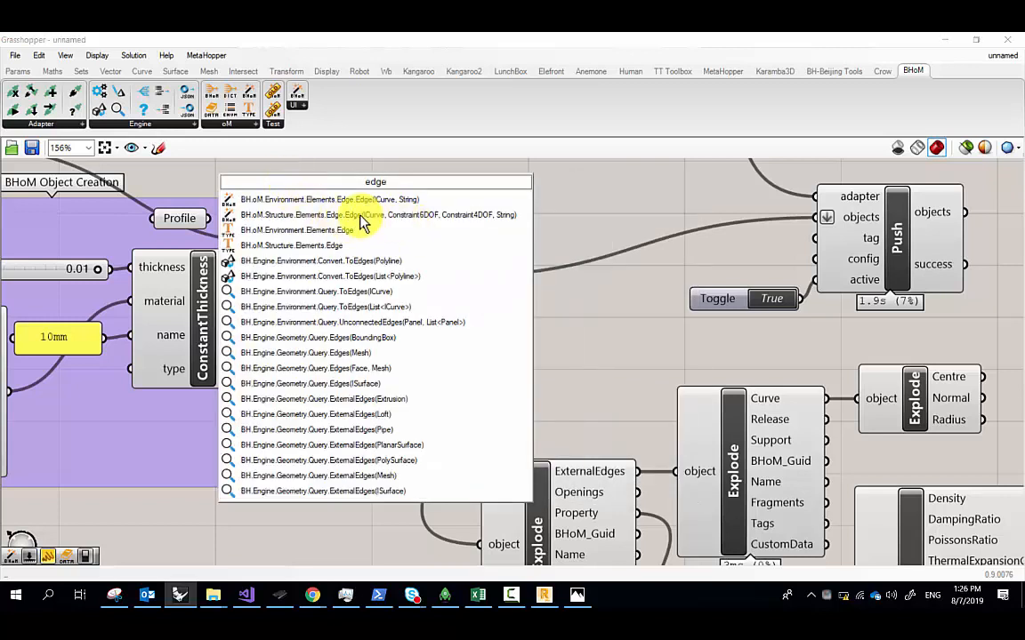
click(343, 218)
drag(351, 214, 199, 494)
right_drag(239, 456, 358, 325)
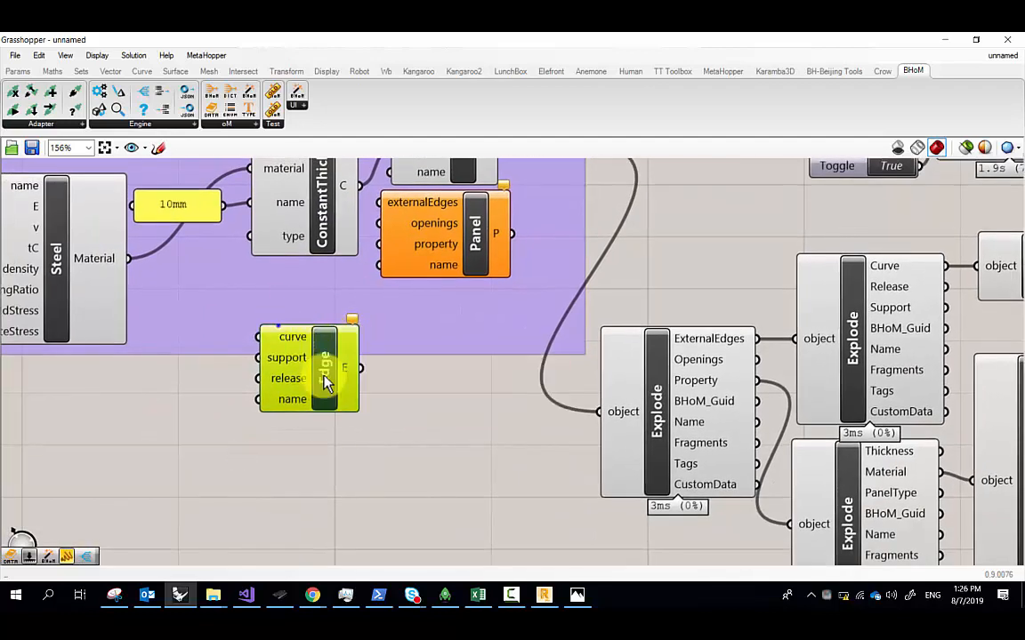
scroll(290, 337, down, 3)
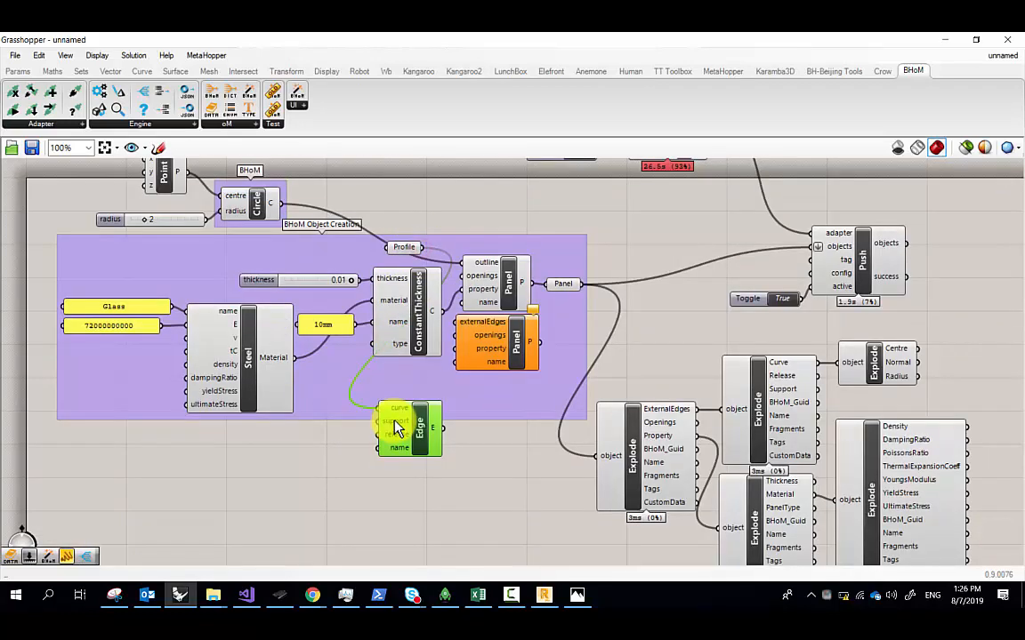
drag(430, 430, 457, 325)
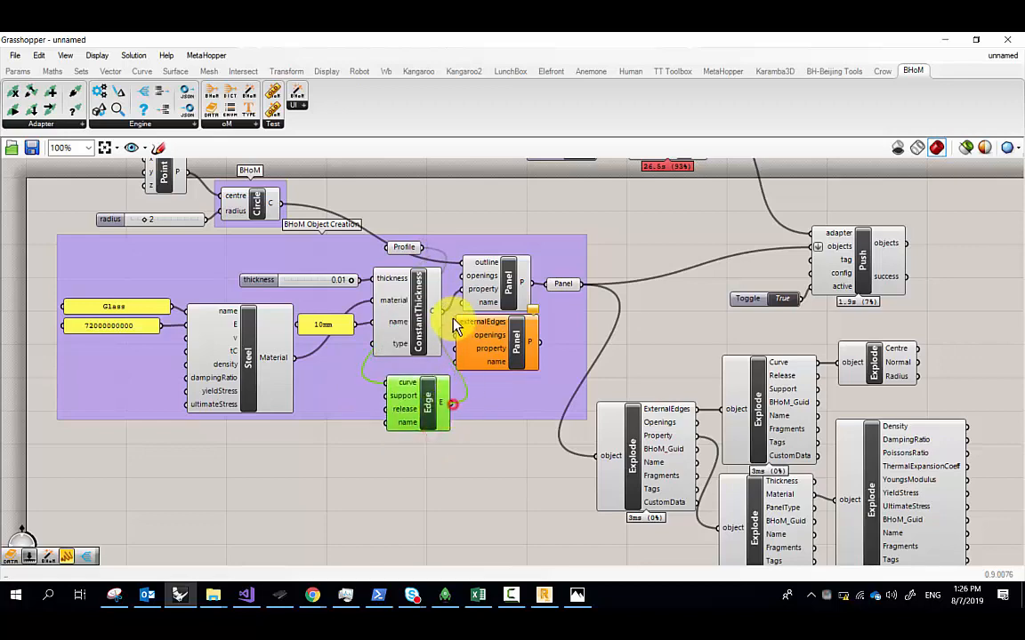
scroll(469, 343, up, 3)
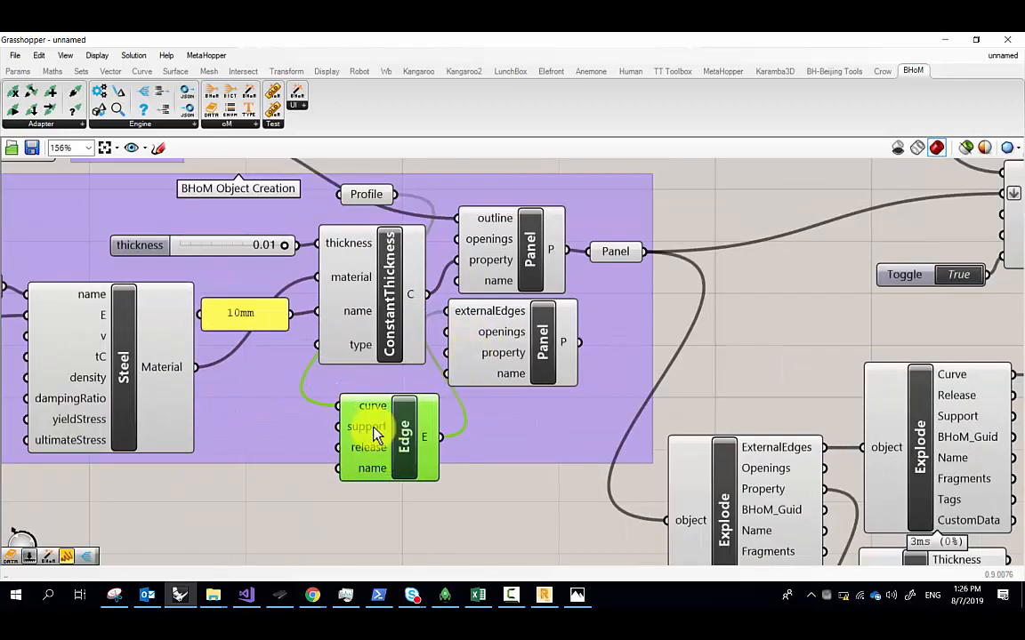
click(237, 485)
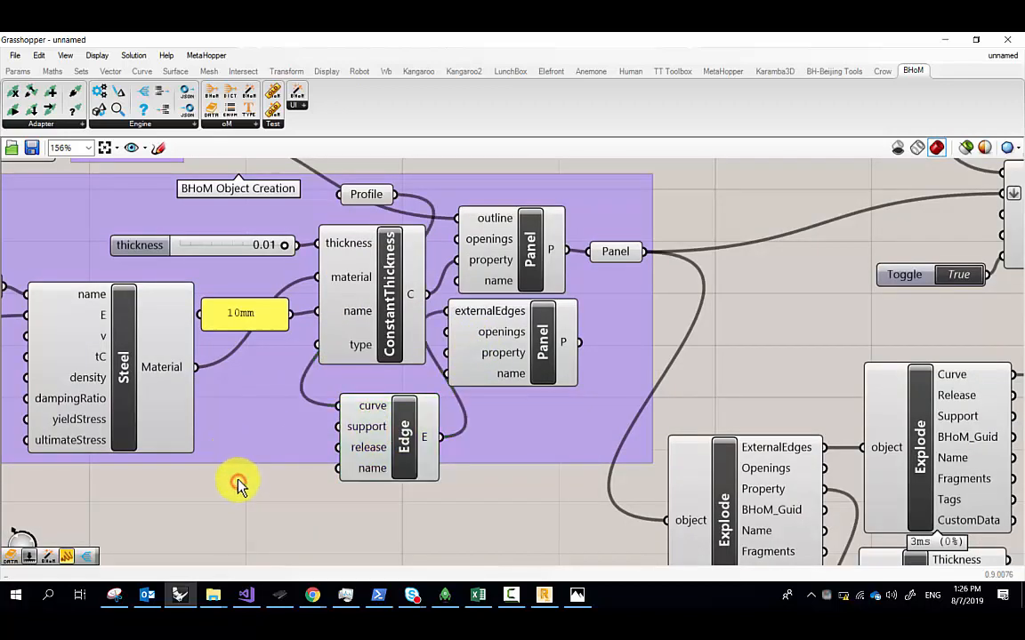
Place a GetConstraint6DOF component from a 'constraint 6' search, then delete it
double_click(237, 485)
text(con)
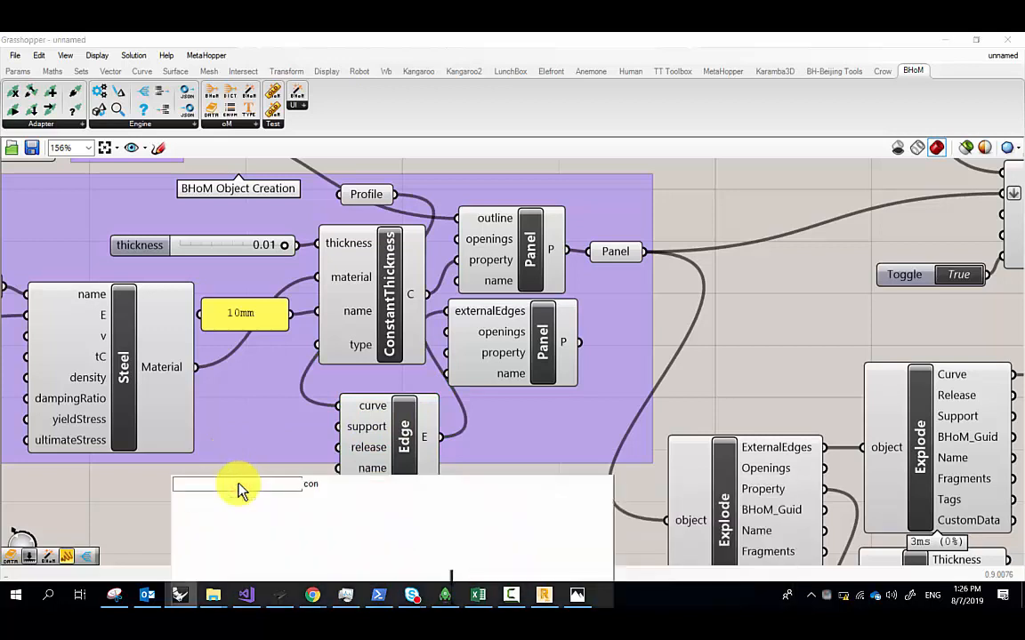
text(strai)
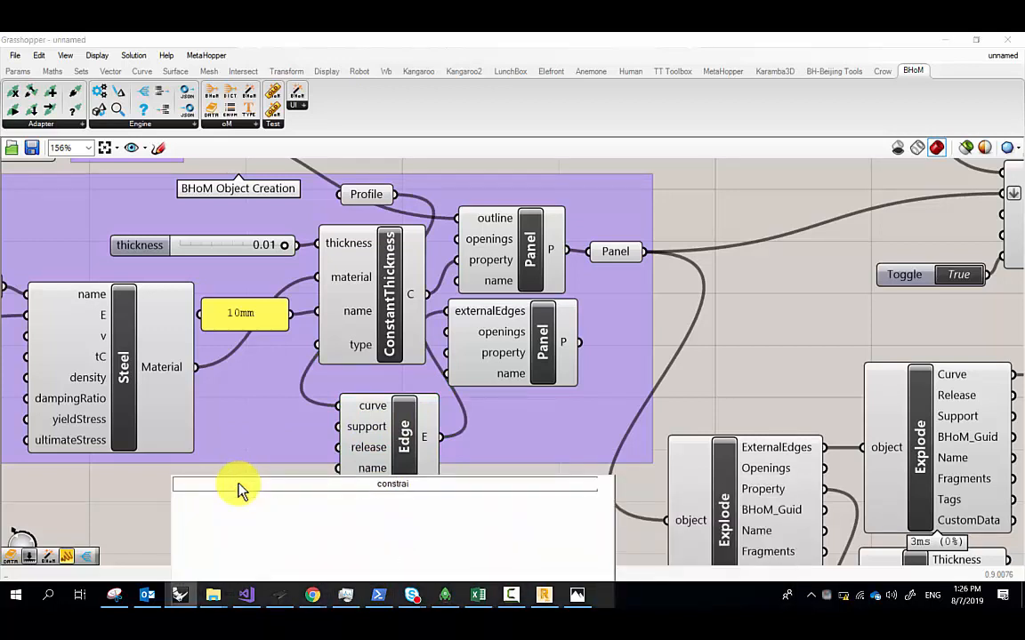
text(nt 6)
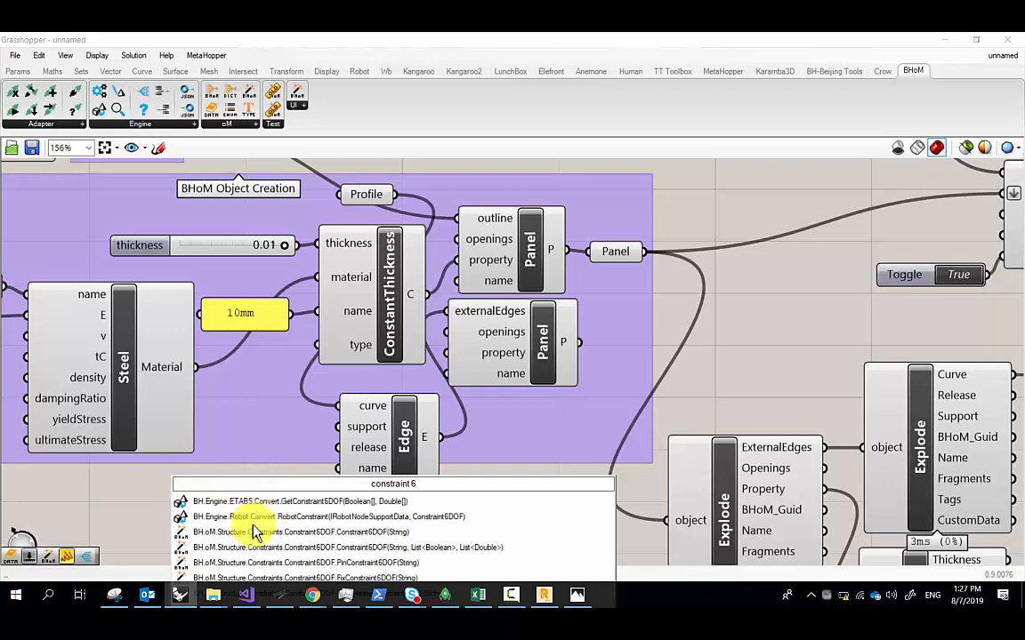
click(240, 501)
scroll(249, 494, down, 2)
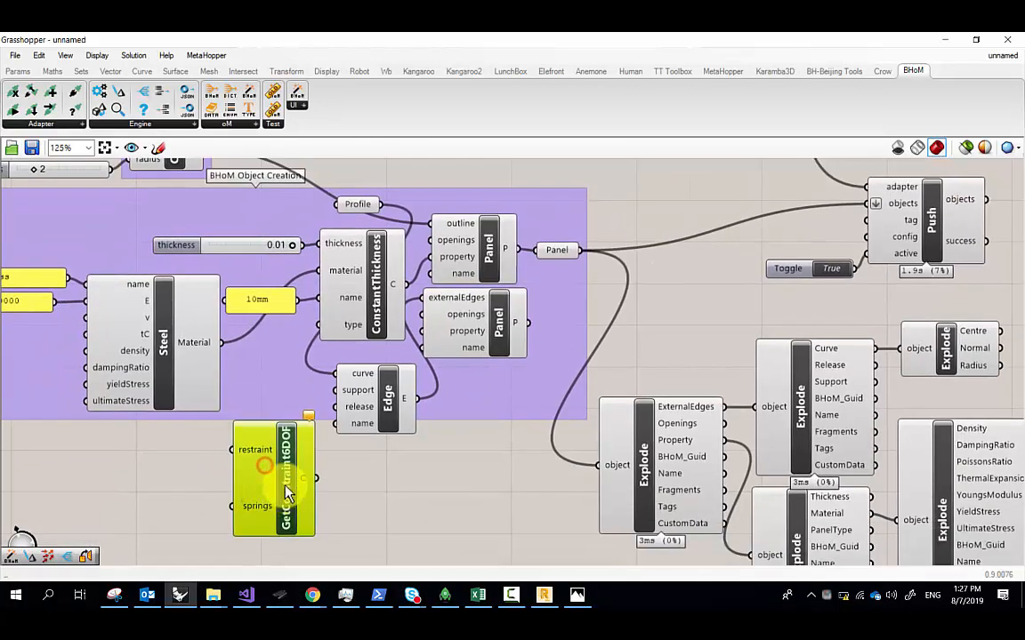
key(Delete)
Search the components again for 'constraint'
scroll(217, 457, down, 2)
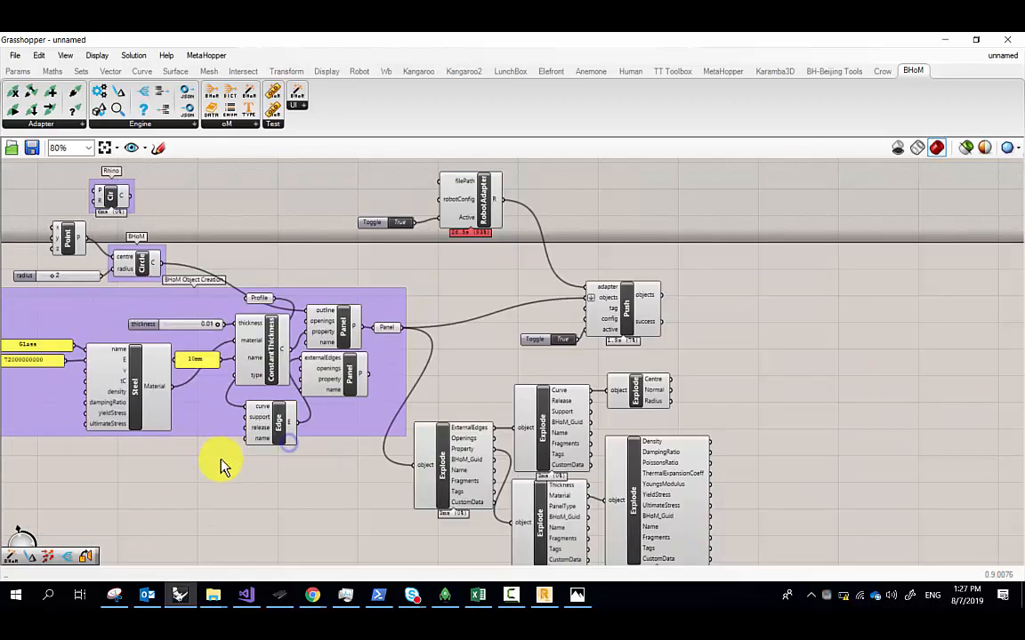
double_click(213, 457)
text(co)
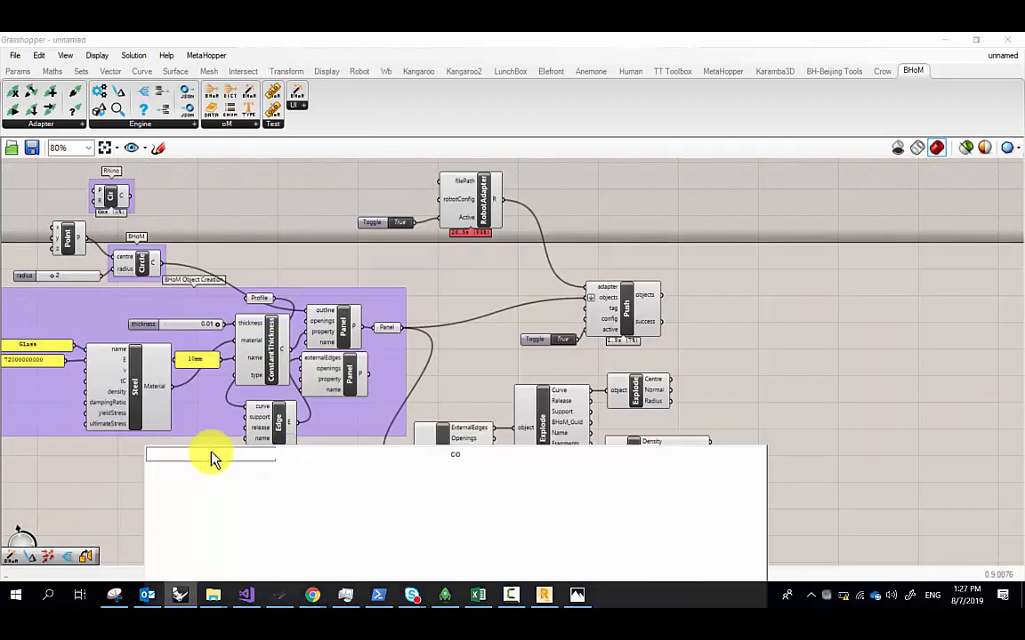
text(nstr)
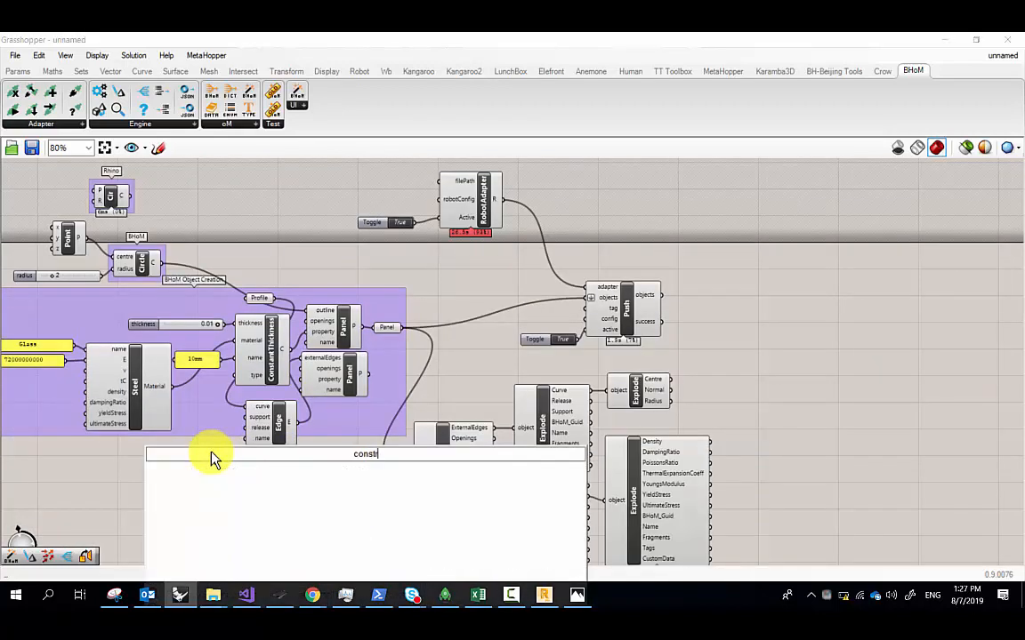
text(aint)
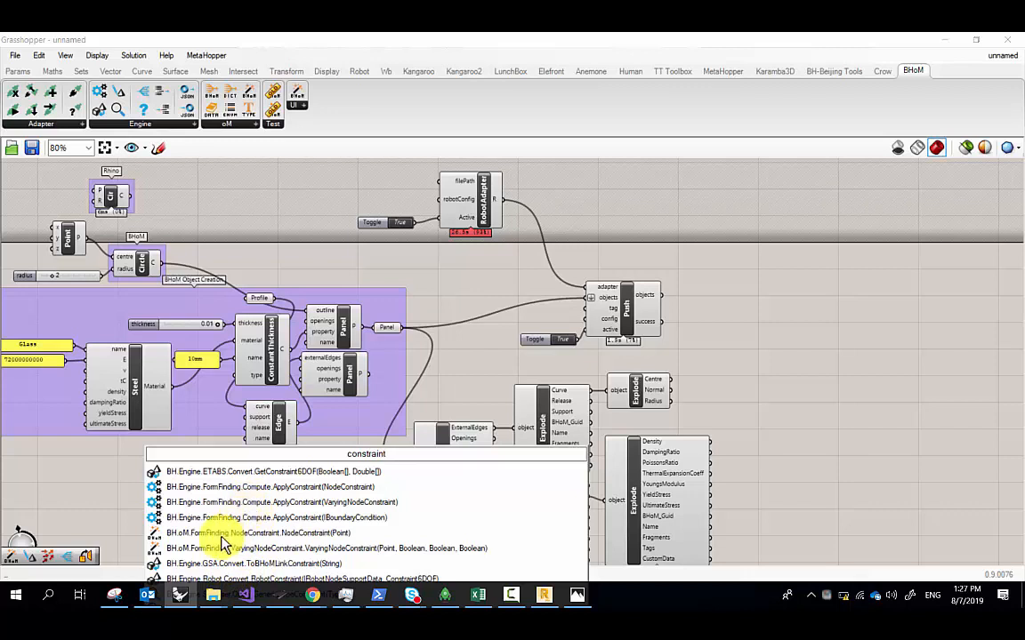
click(304, 203)
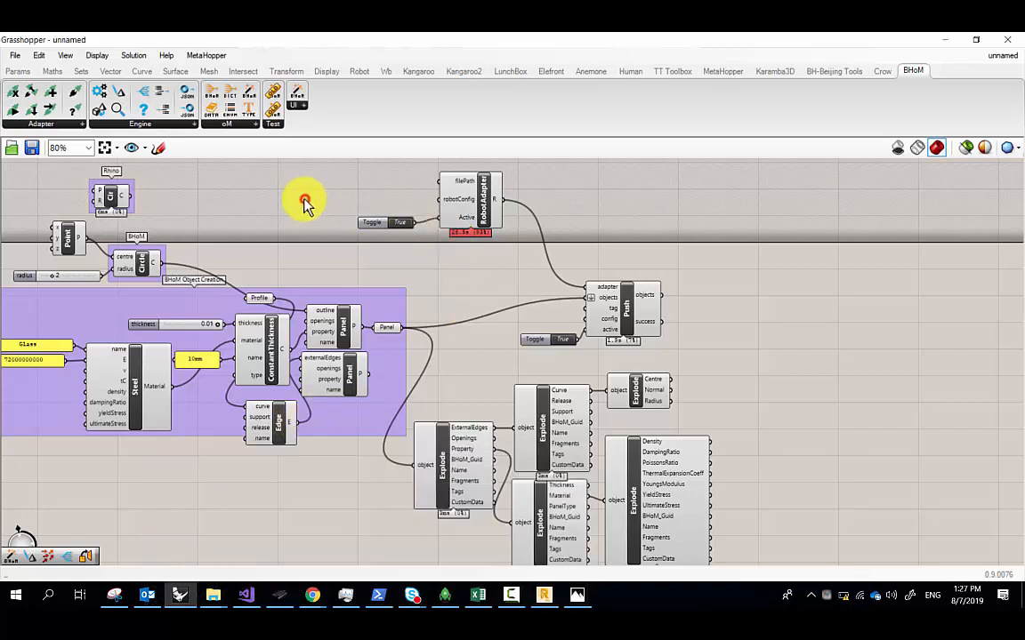
double_click(304, 203)
text(co)
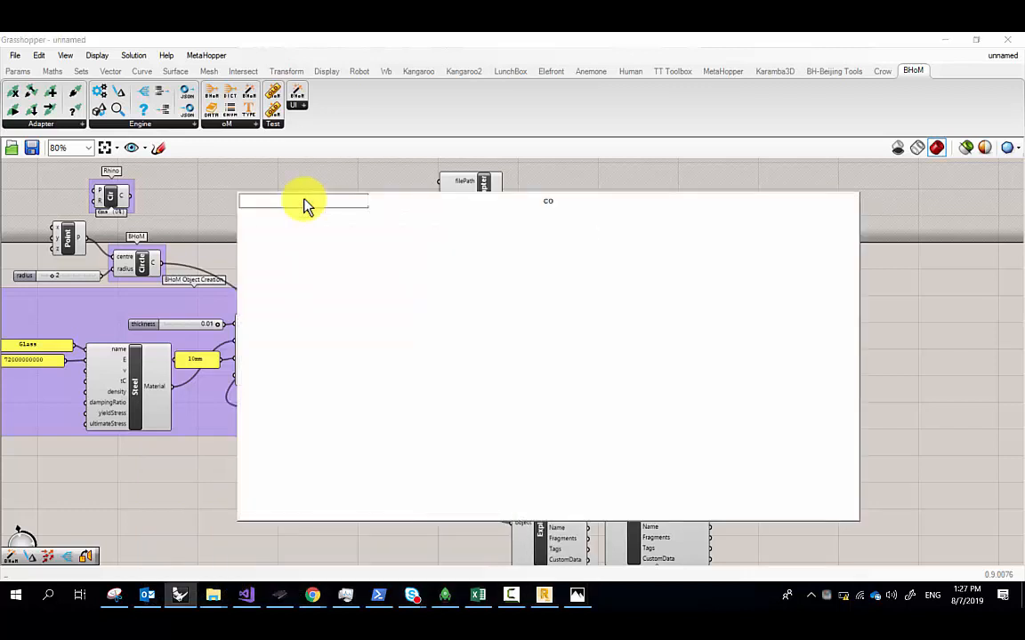
text(nstraint)
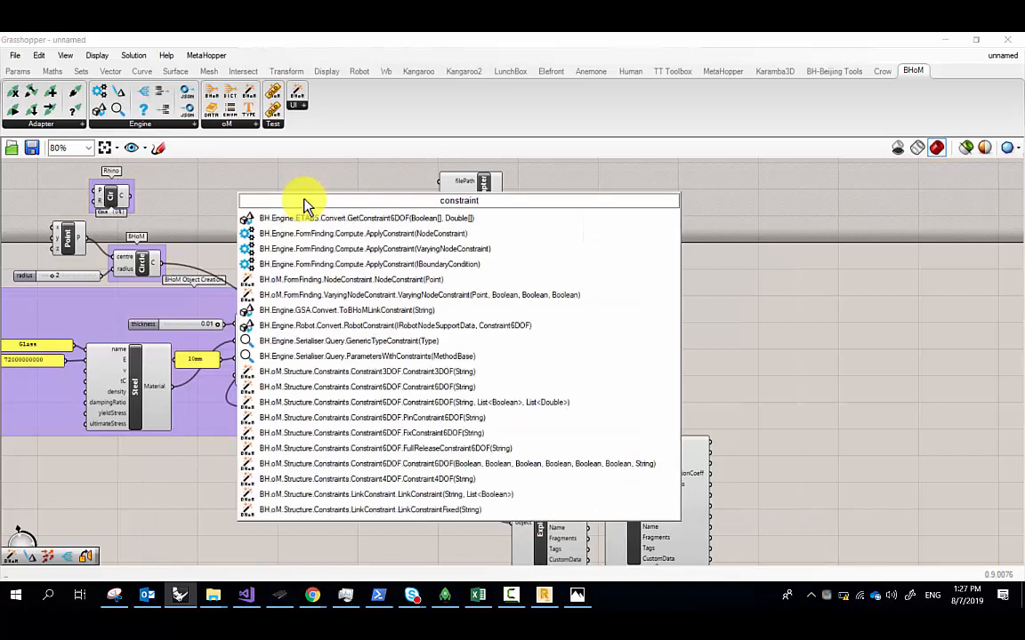
Place Constraint6DOF(String) below the group with an 'asdf' text panel as its name
click(372, 387)
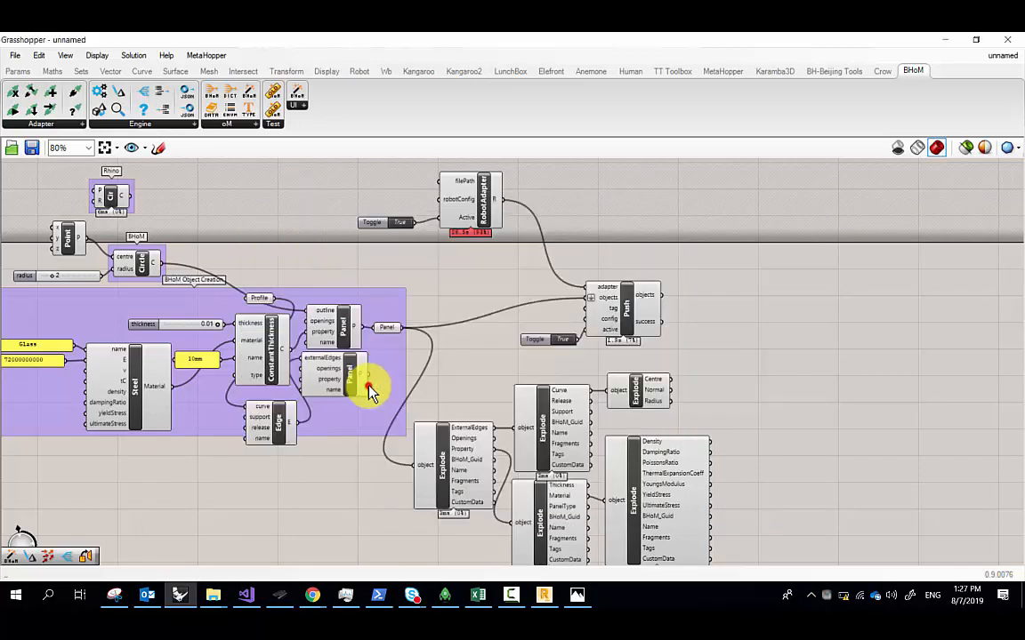
drag(385, 394, 217, 464)
scroll(217, 464, up, 3)
click(108, 469)
double_click(110, 468)
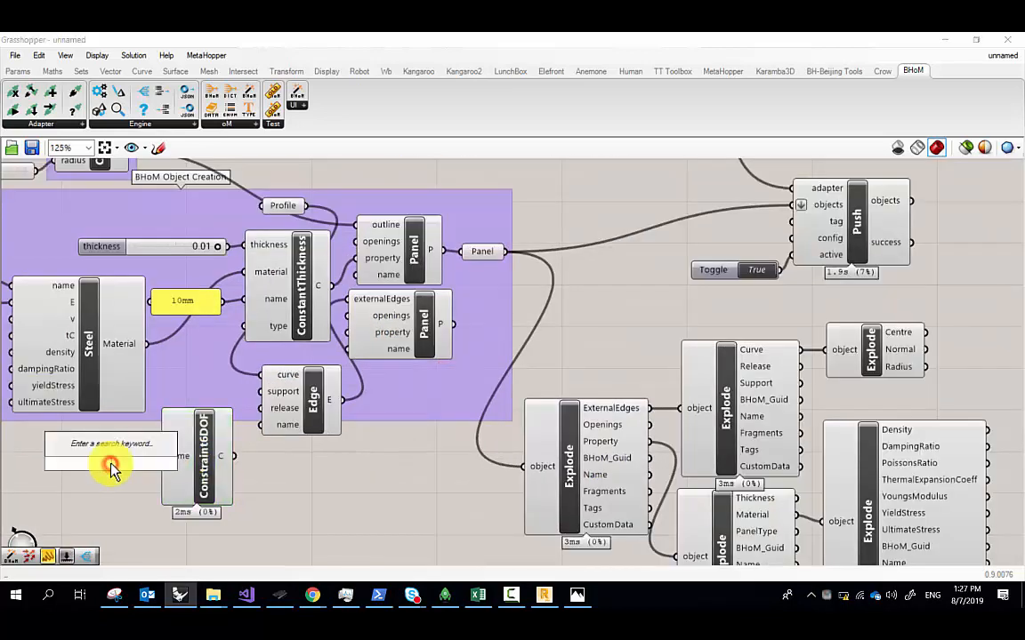
text("asdf)
key(Return)
drag(135, 461, 161, 455)
Wire Constraint6DOF into the Edge's support input, then switch to Robot
drag(233, 455, 261, 392)
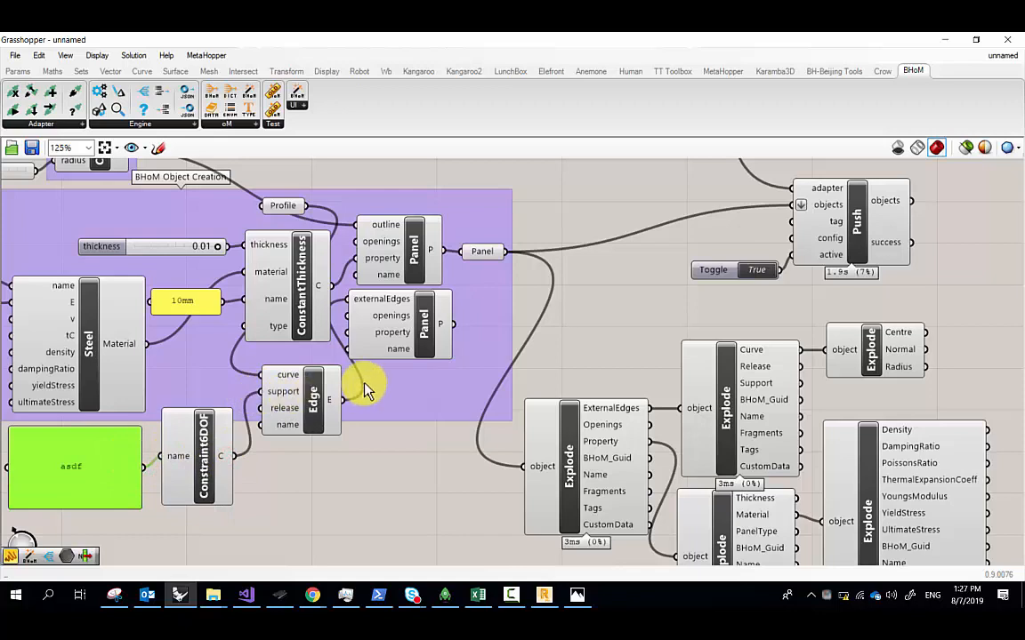
right_drag(348, 351, 336, 364)
drag(425, 337, 445, 274)
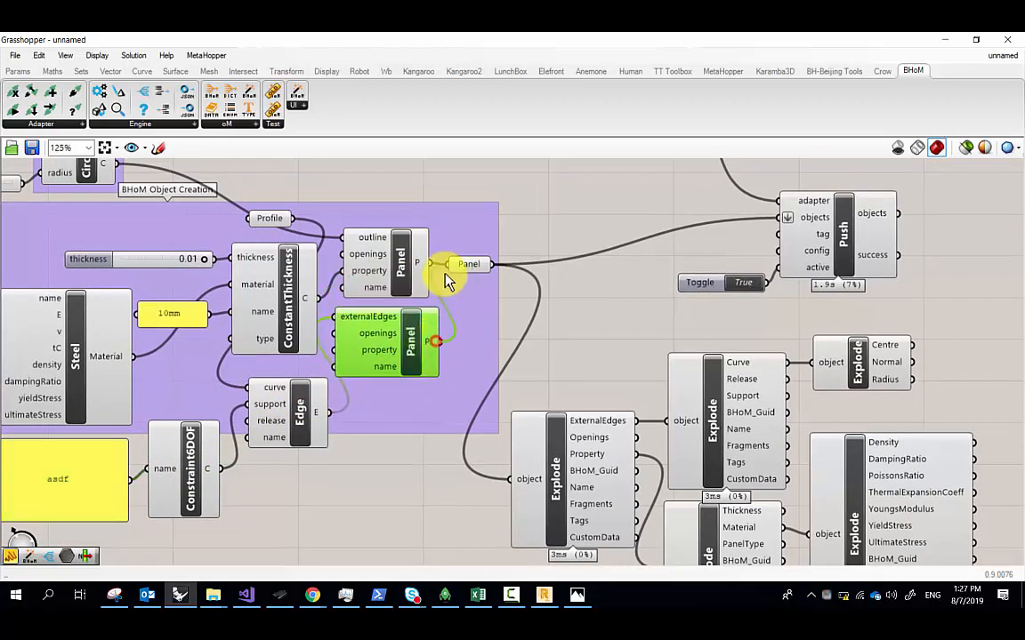
click(609, 270)
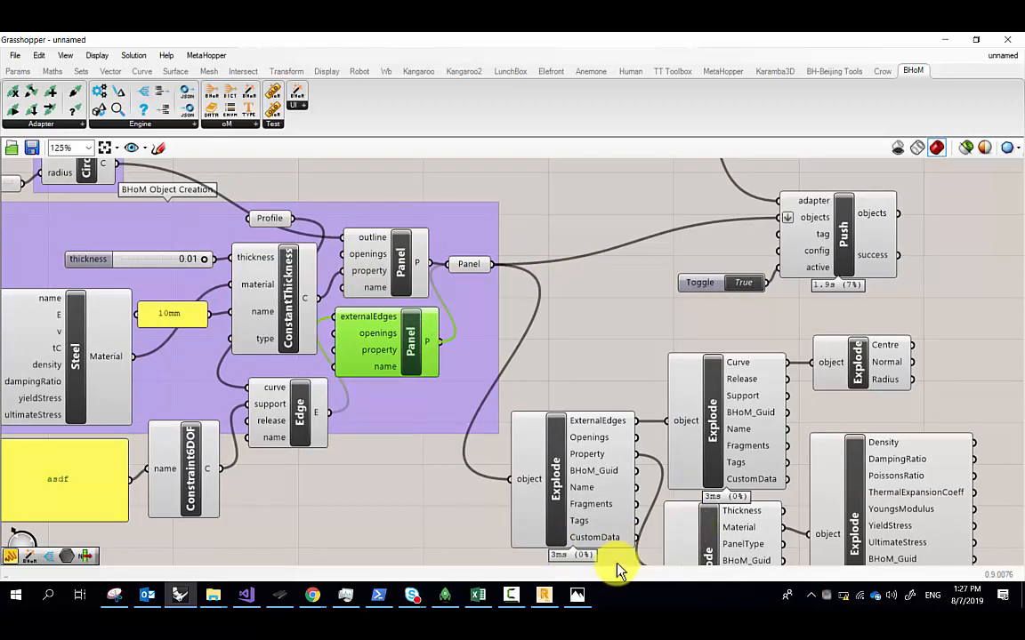
click(545, 595)
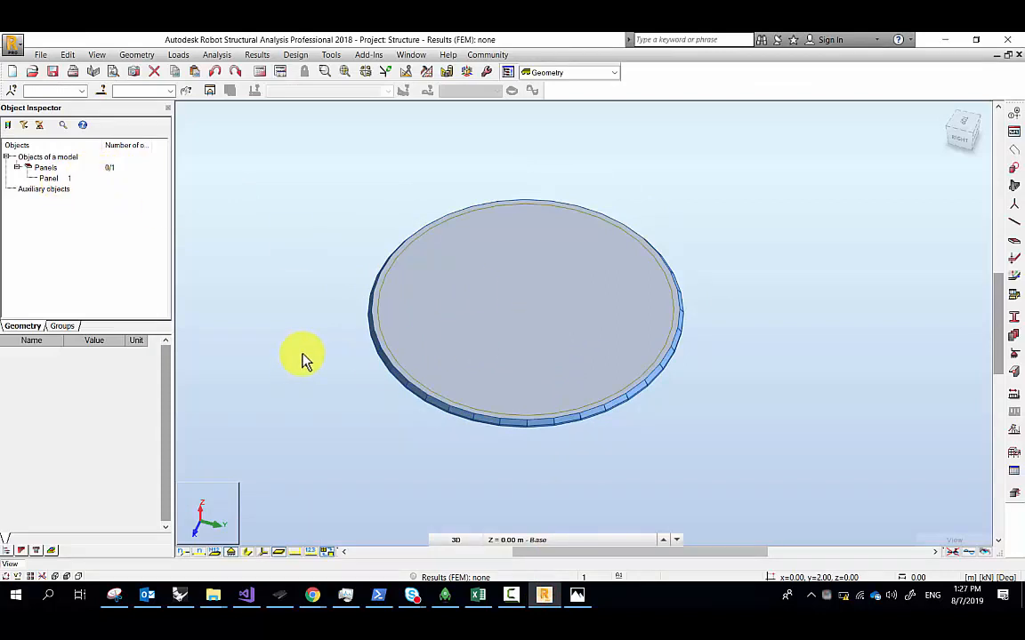
Check the Robot view's context options on the circular panel, then return to Grasshopper
right_click(366, 256)
click(320, 204)
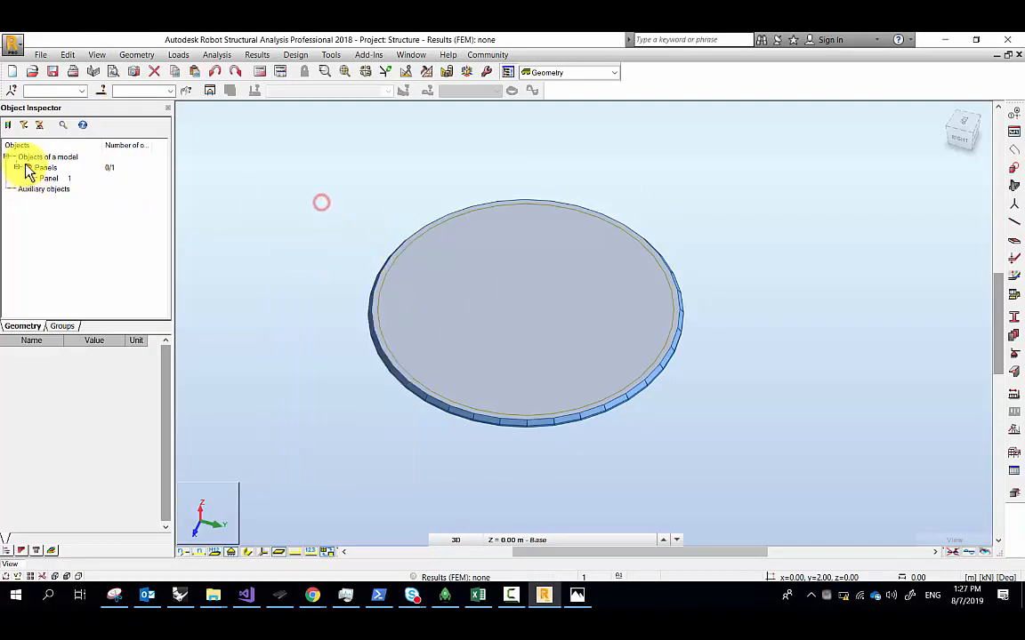
right_click(342, 365)
click(417, 447)
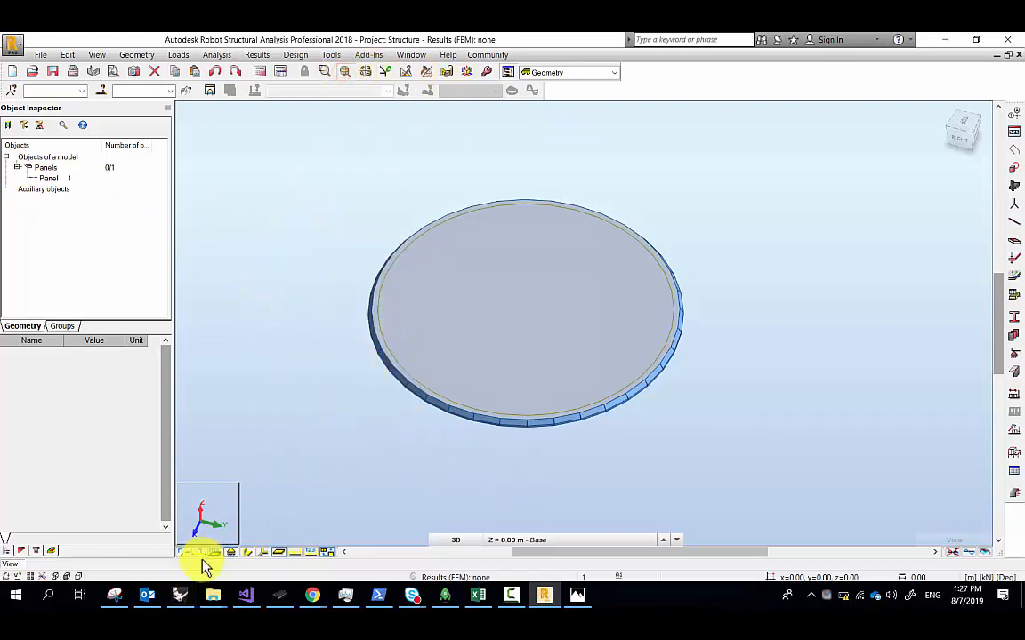
click(190, 596)
scroll(622, 267, up, 4)
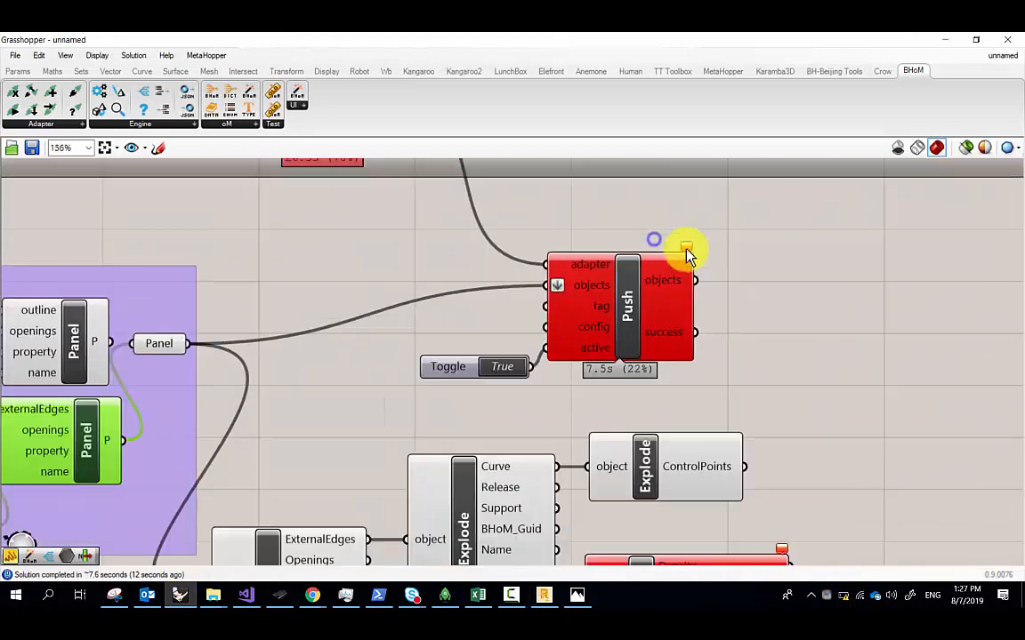
Check the Push component's error message and switch the push Toggle off
click(685, 247)
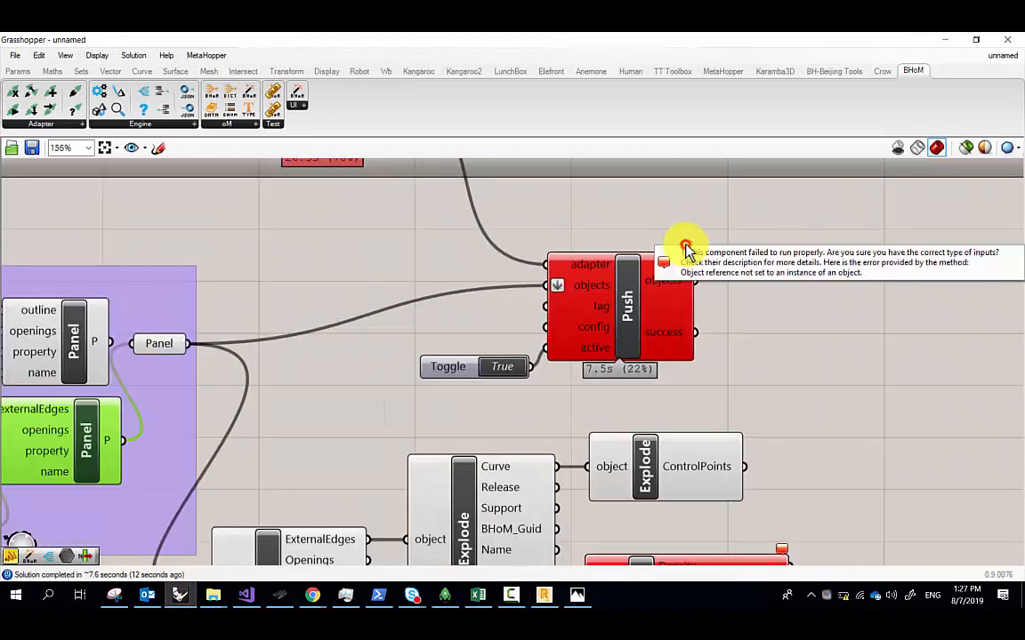
click(496, 341)
scroll(498, 366, down, 2)
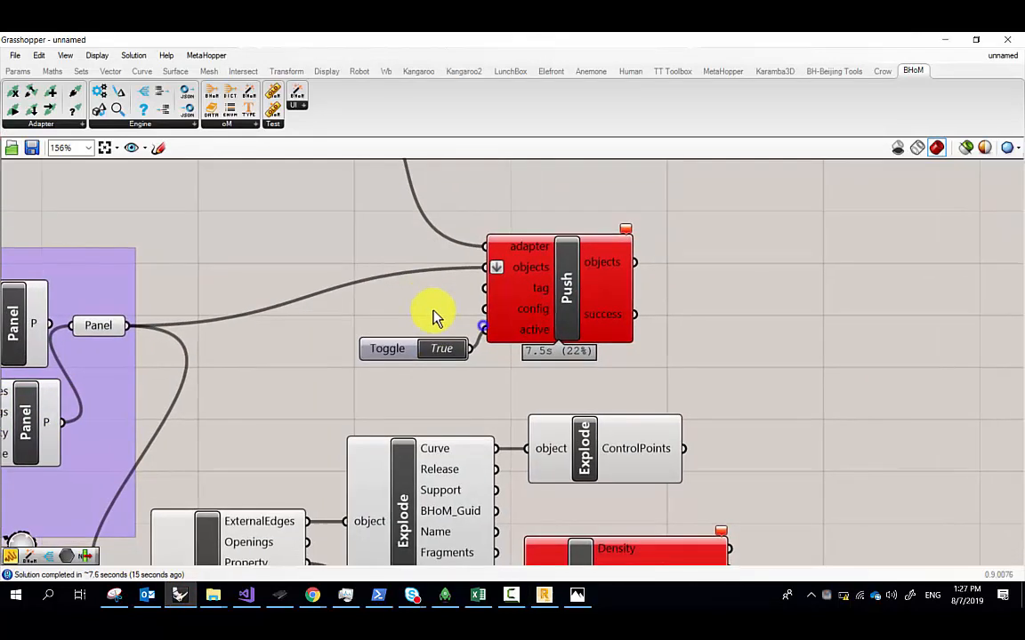
click(442, 342)
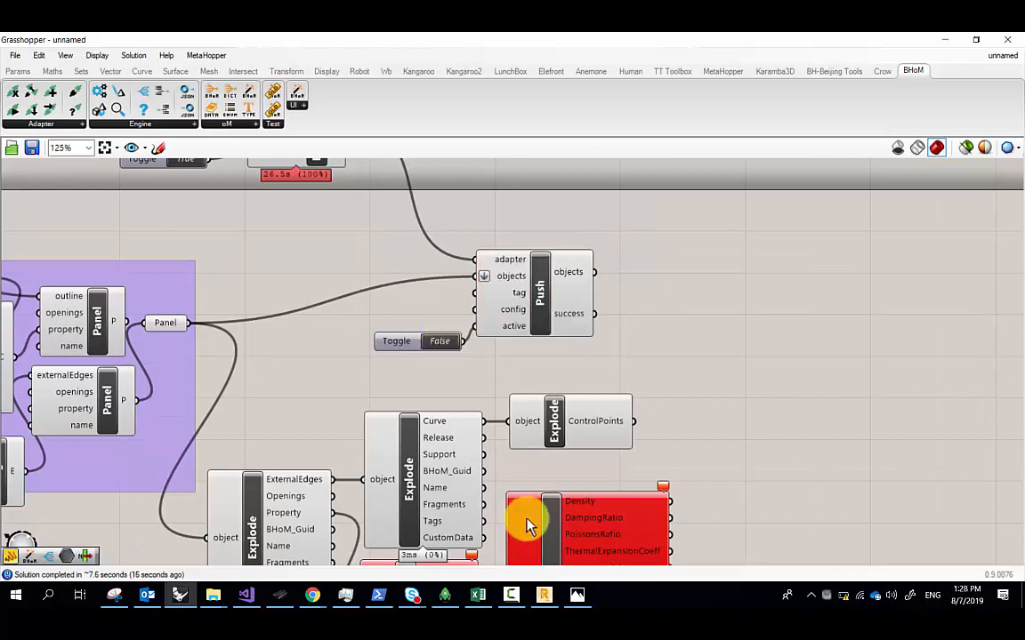
Arrange the Robot window over the Grasshopper canvas to show the circular panel
click(546, 592)
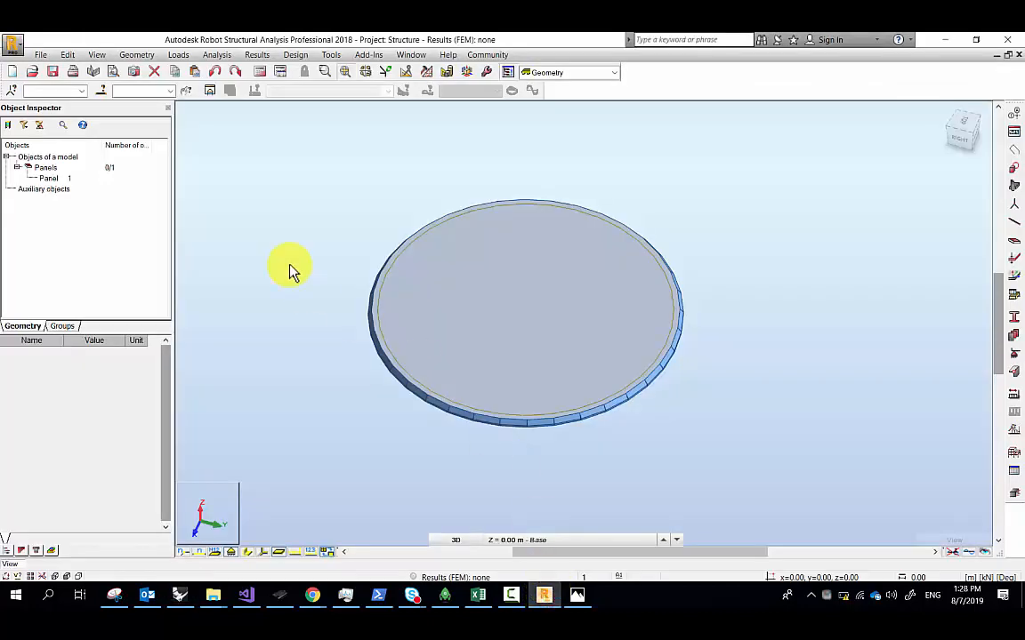
drag(341, 41, 573, 398)
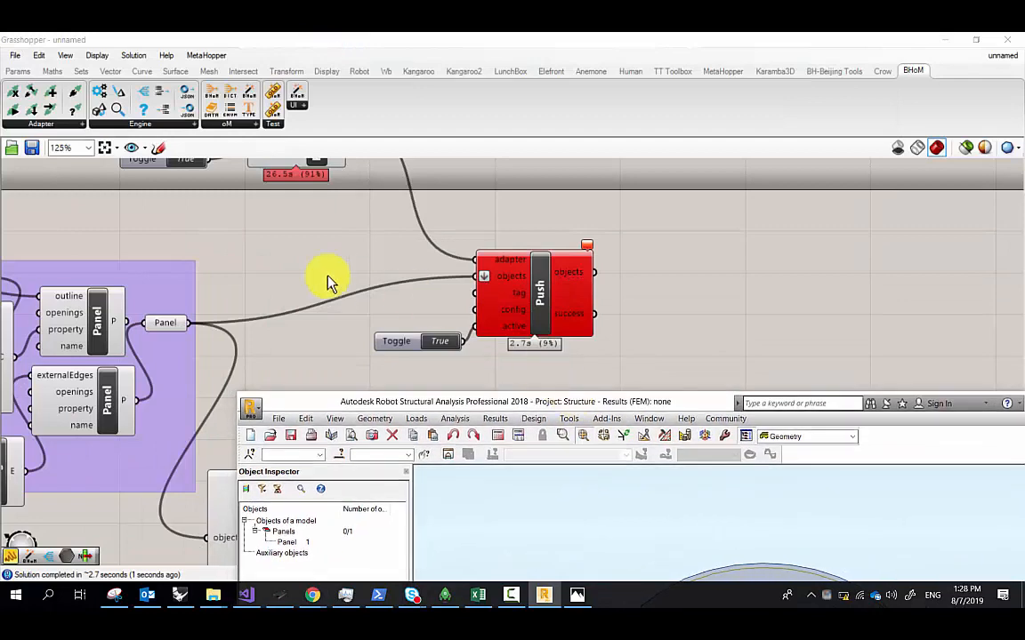
click(321, 275)
scroll(338, 233, down, 3)
right_drag(297, 258, 378, 255)
scroll(276, 253, up, 3)
drag(207, 225, 159, 233)
right_drag(160, 234, 204, 241)
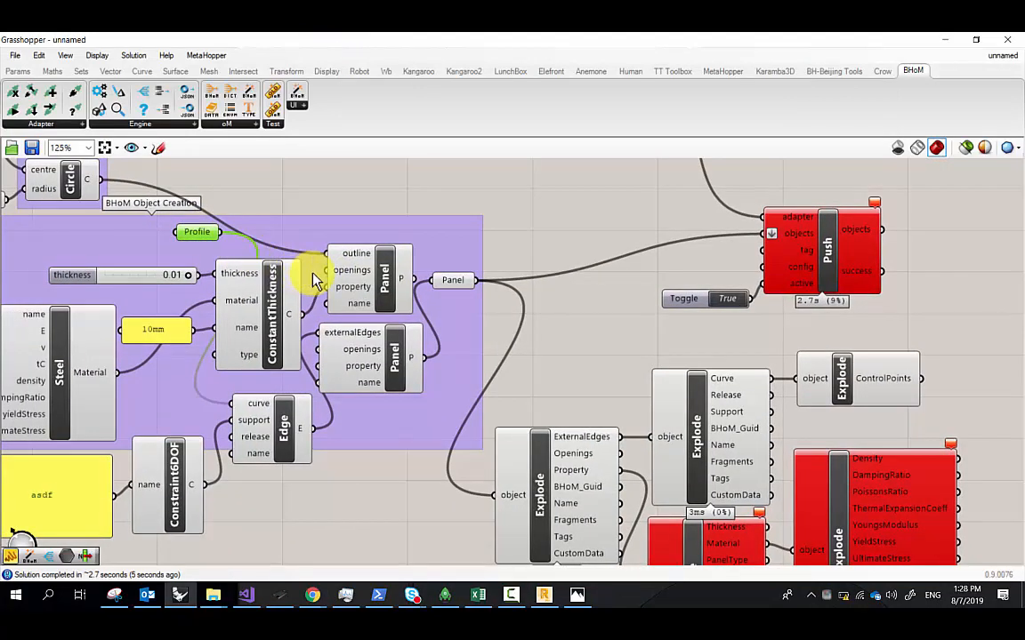
click(544, 595)
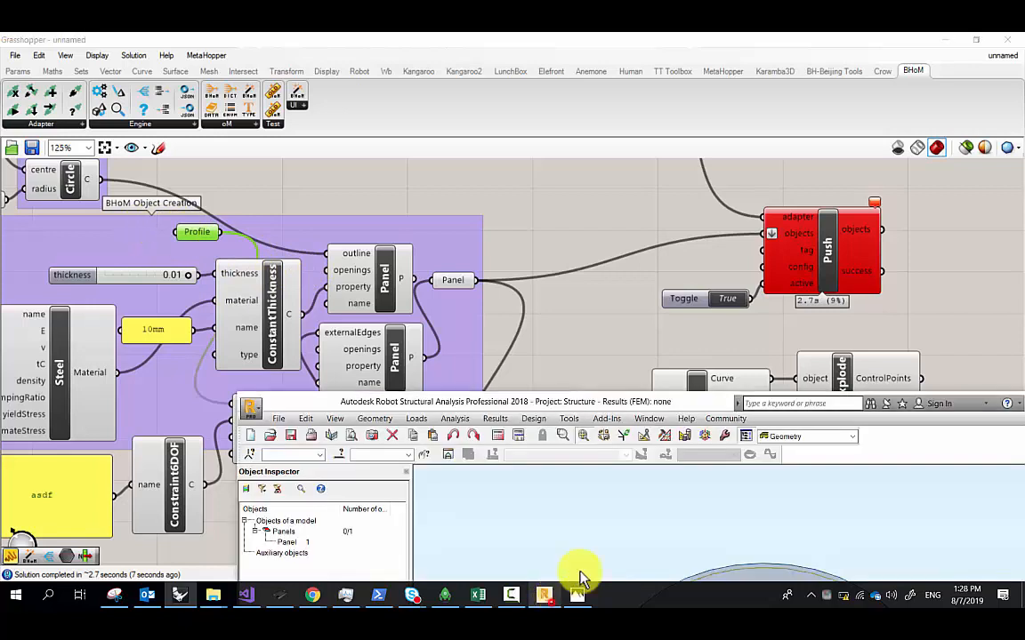
drag(648, 399, 655, 205)
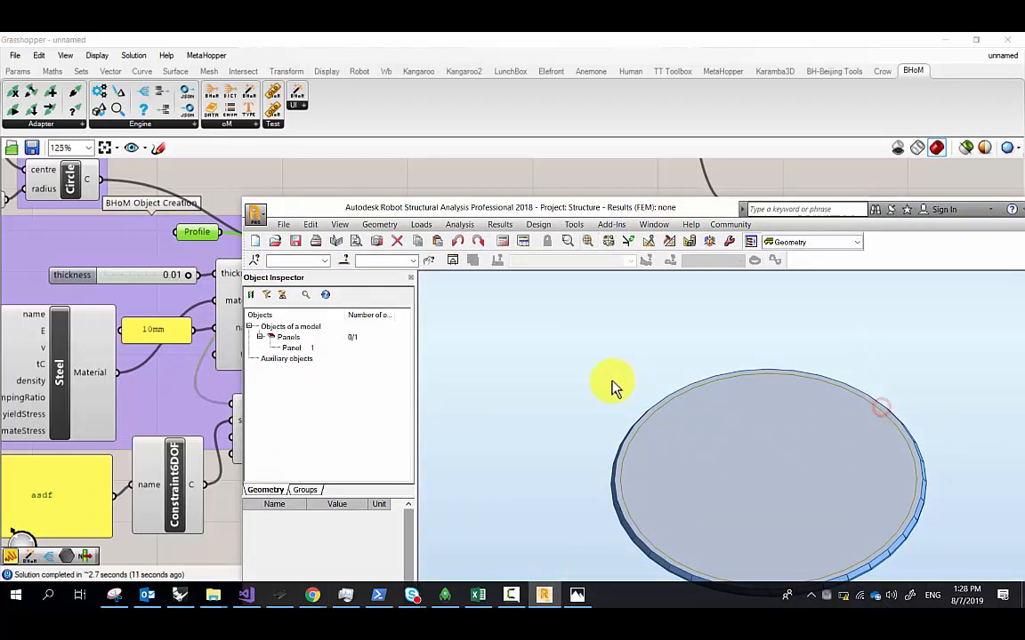
Select Panel 1 under Panels in Robot's Object Inspector to read its 12.50 m² area
right_click(544, 365)
drag(569, 209, 454, 82)
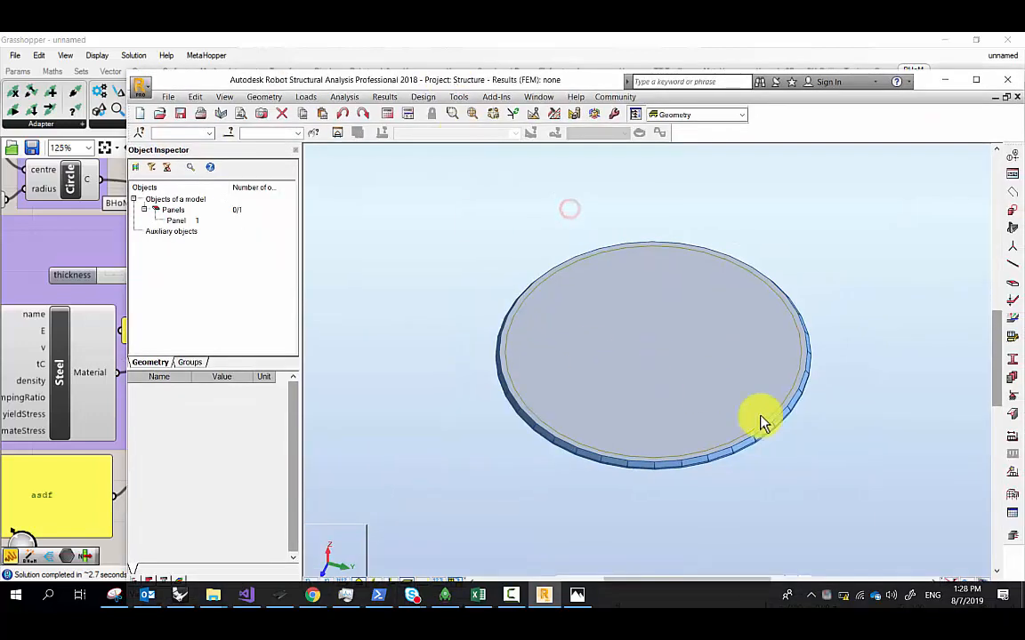
click(577, 286)
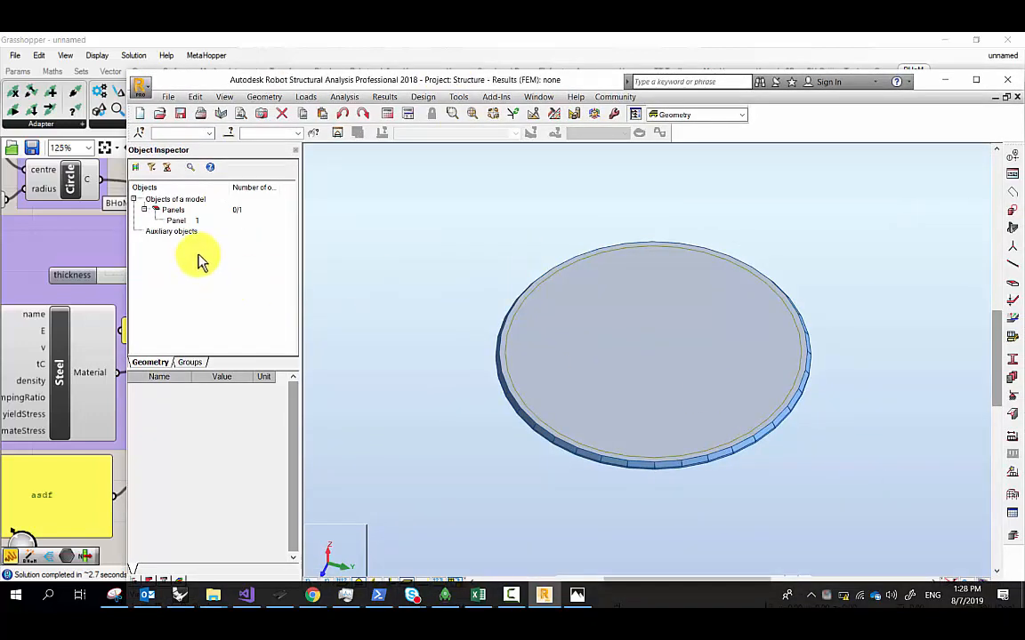
click(187, 215)
click(187, 221)
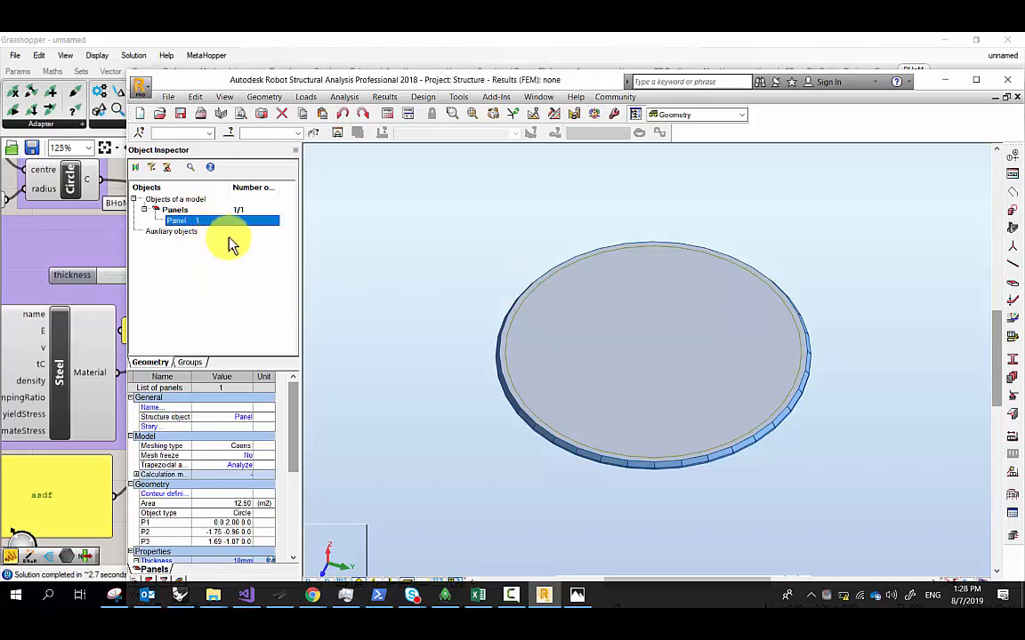
click(181, 211)
click(180, 221)
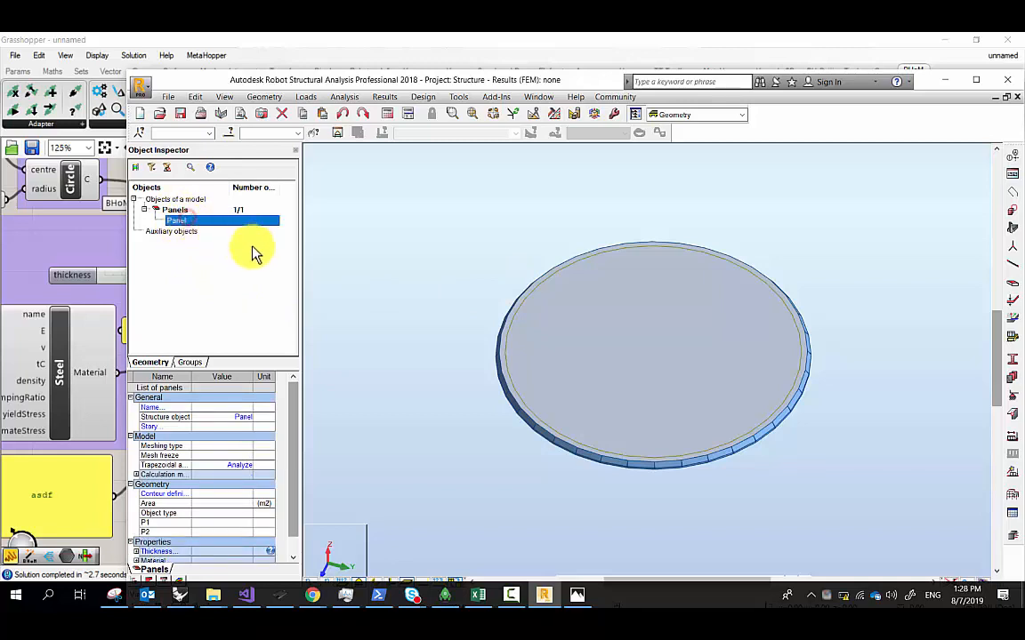
Check the panel list options, then return to the Grasshopper circle and panel components
drag(259, 80, 426, 126)
click(572, 296)
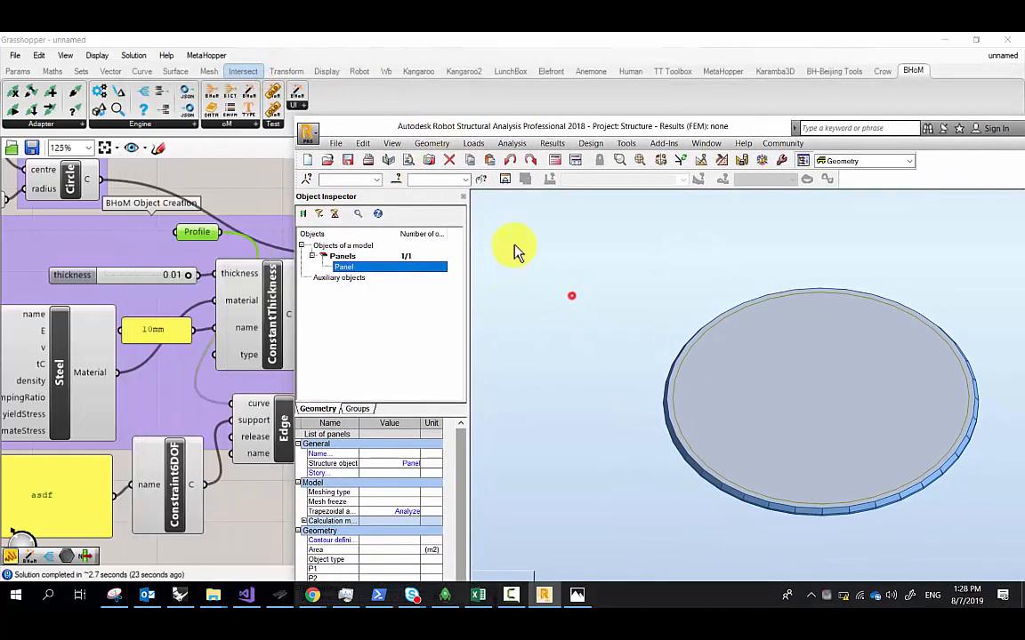
click(367, 264)
right_click(345, 265)
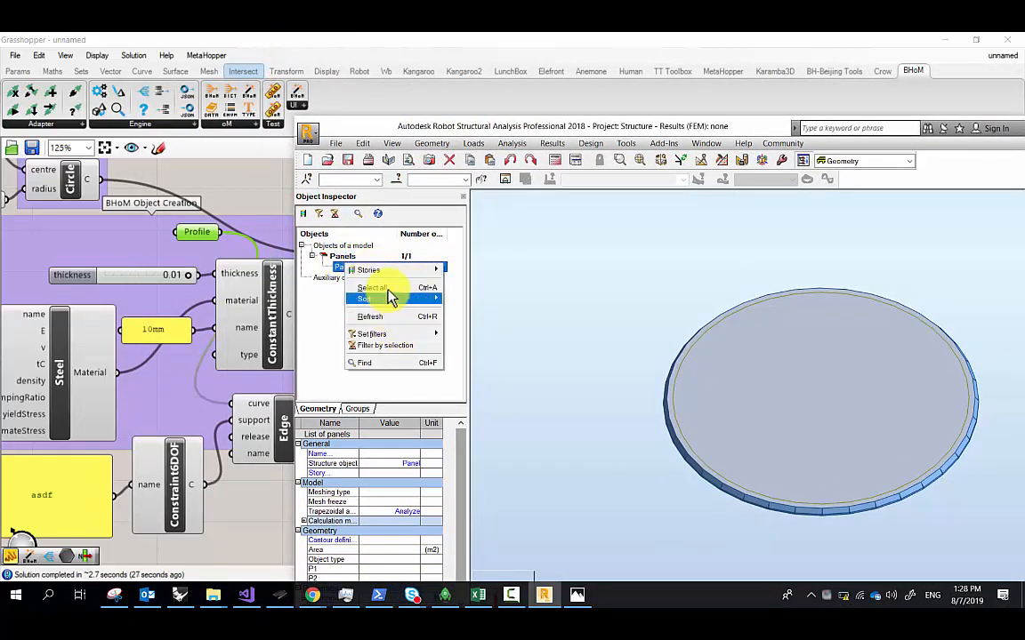
click(344, 259)
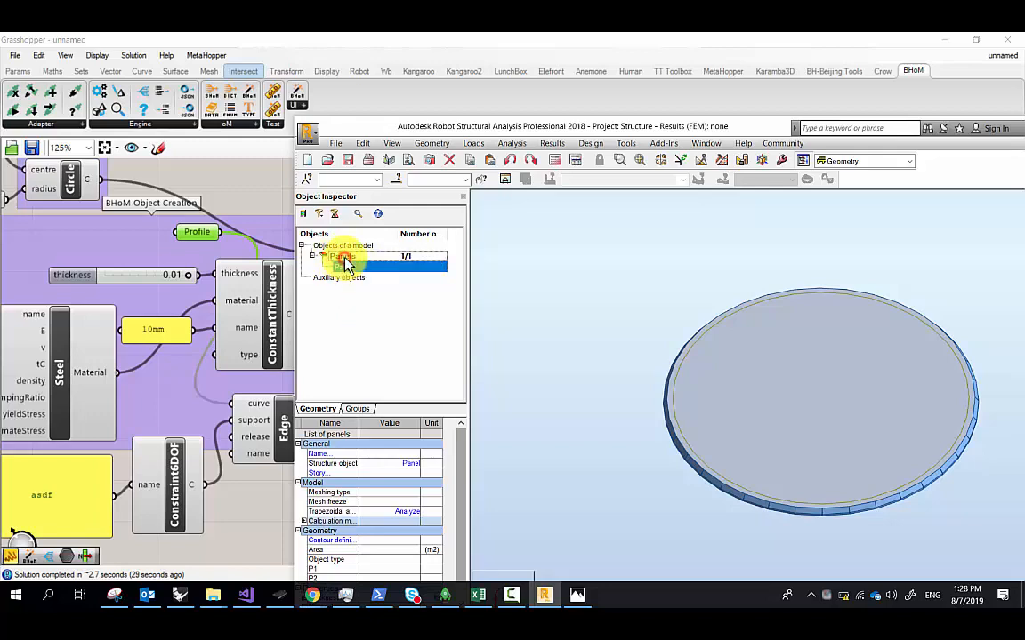
click(253, 183)
scroll(250, 218, down, 1)
right_drag(514, 242, 502, 279)
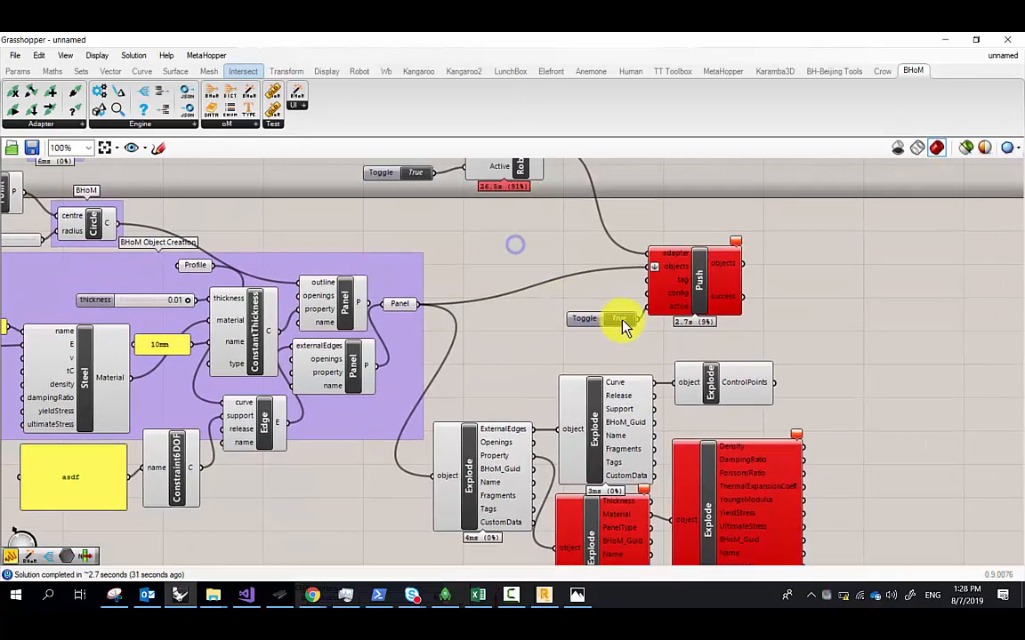
Wire the Circle's C output into the Edge's curve input and set the Push Toggle to True
double_click(621, 319)
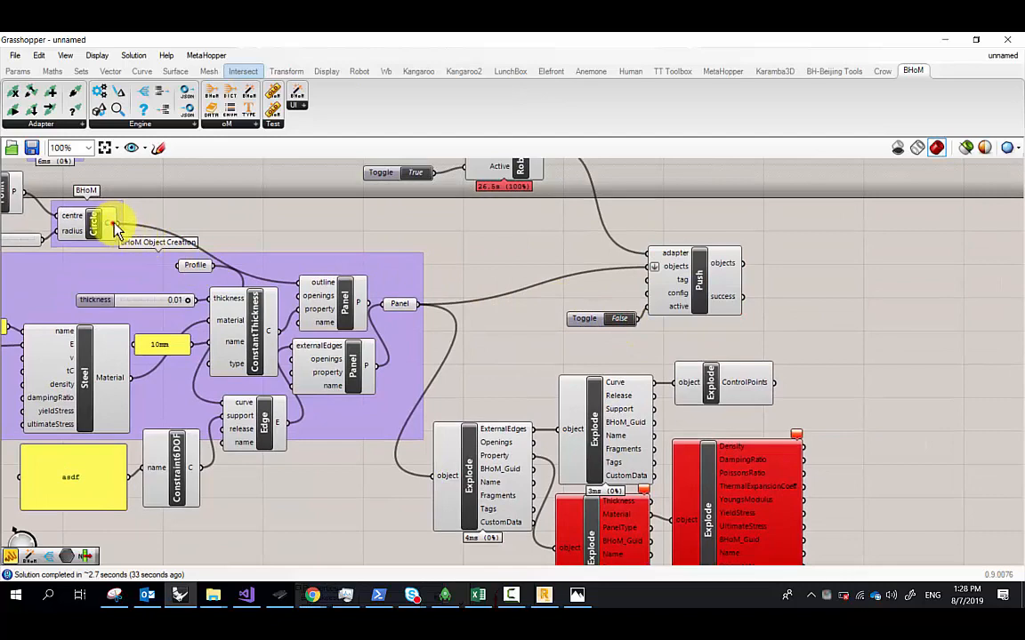
drag(109, 223, 229, 397)
right_drag(409, 333, 383, 348)
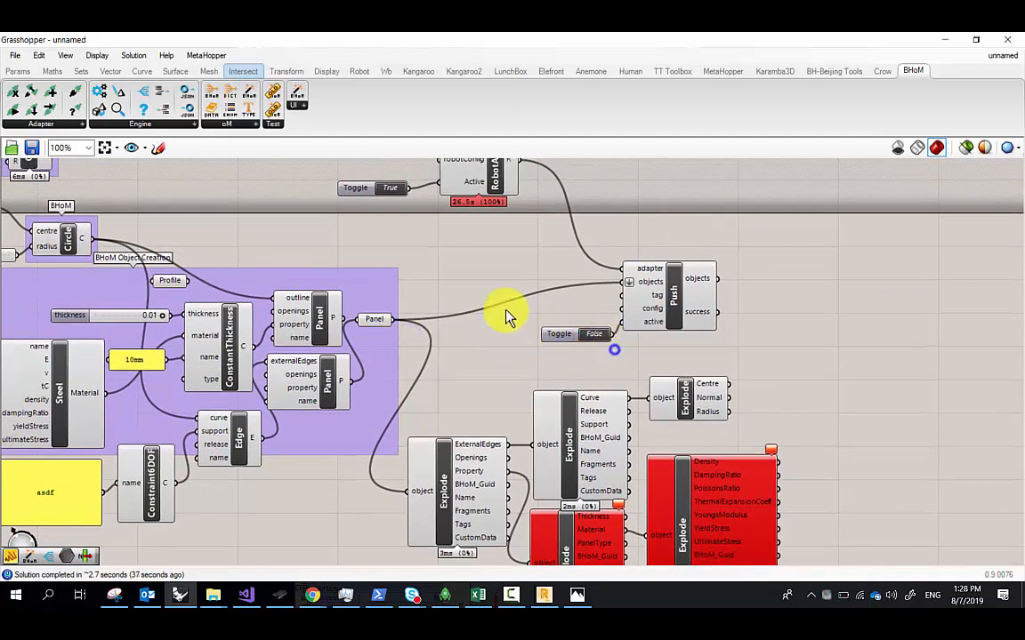
double_click(536, 333)
scroll(533, 165, down, 3)
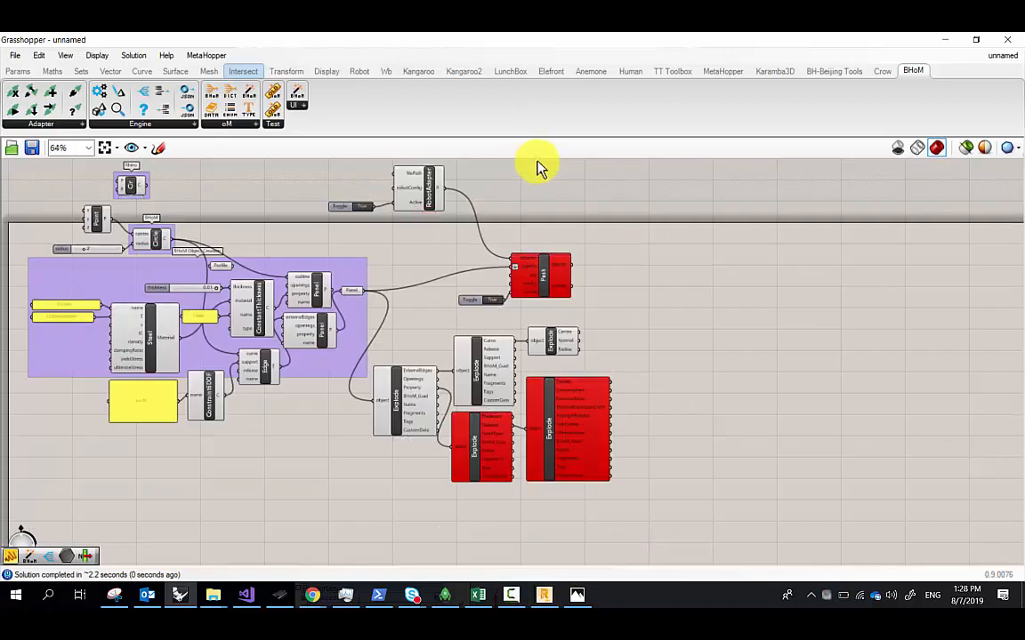
Close the Robot window and return to the Grasshopper definition
click(577, 596)
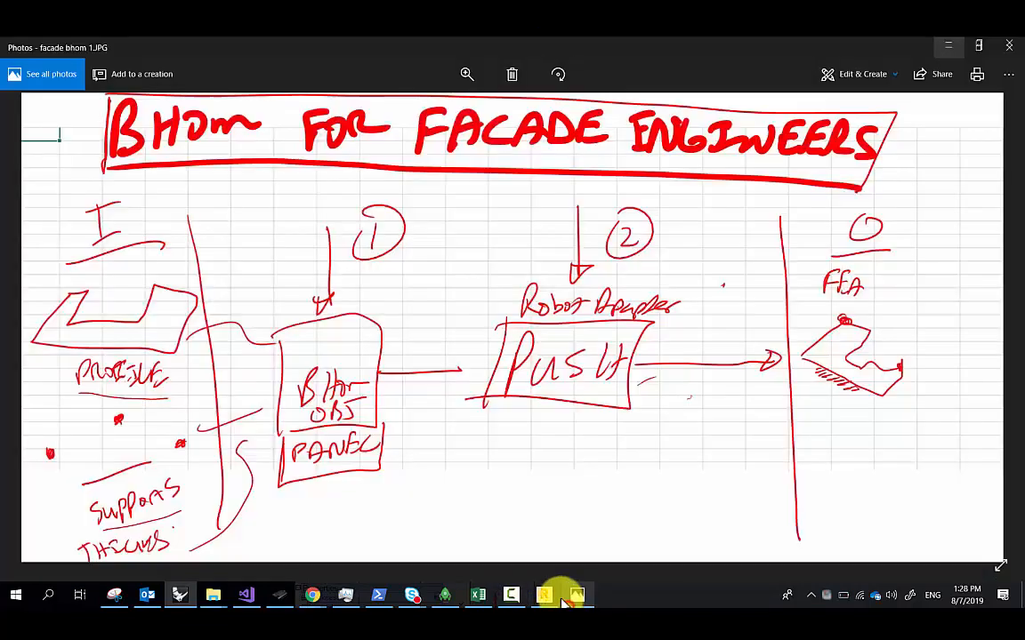
right_click(562, 321)
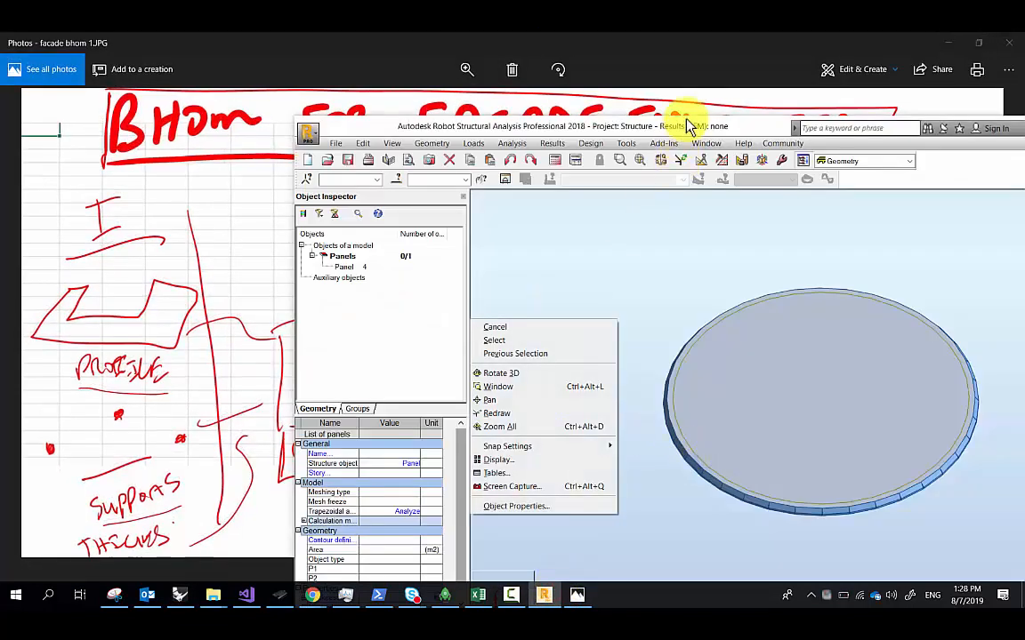
mouse_move(676, 126)
mouse_down()
mouse_move(595, 133)
mouse_move(449, 100)
mouse_up()
click(904, 99)
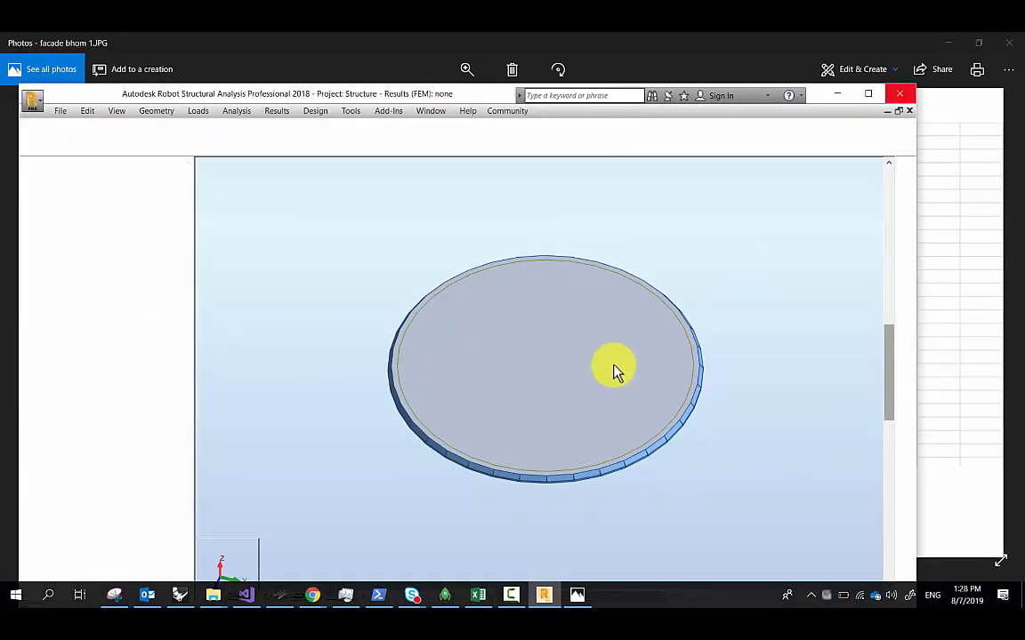
click(179, 596)
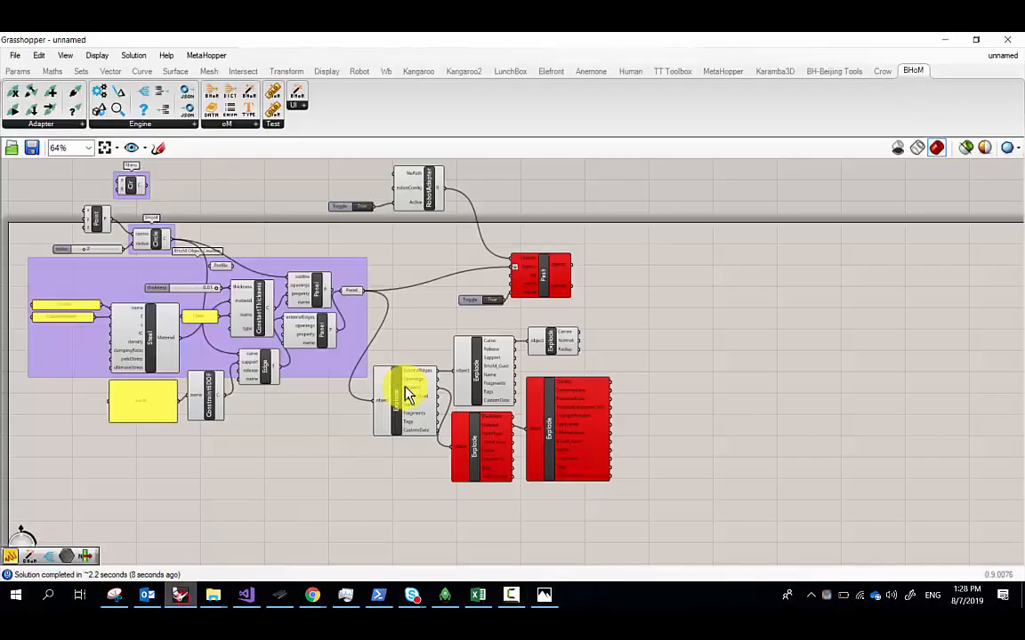
Toggle RobotAdapter's Active off and back on, then read Push's object-reference error
right_drag(357, 347, 408, 371)
scroll(474, 245, up, 3)
click(402, 233)
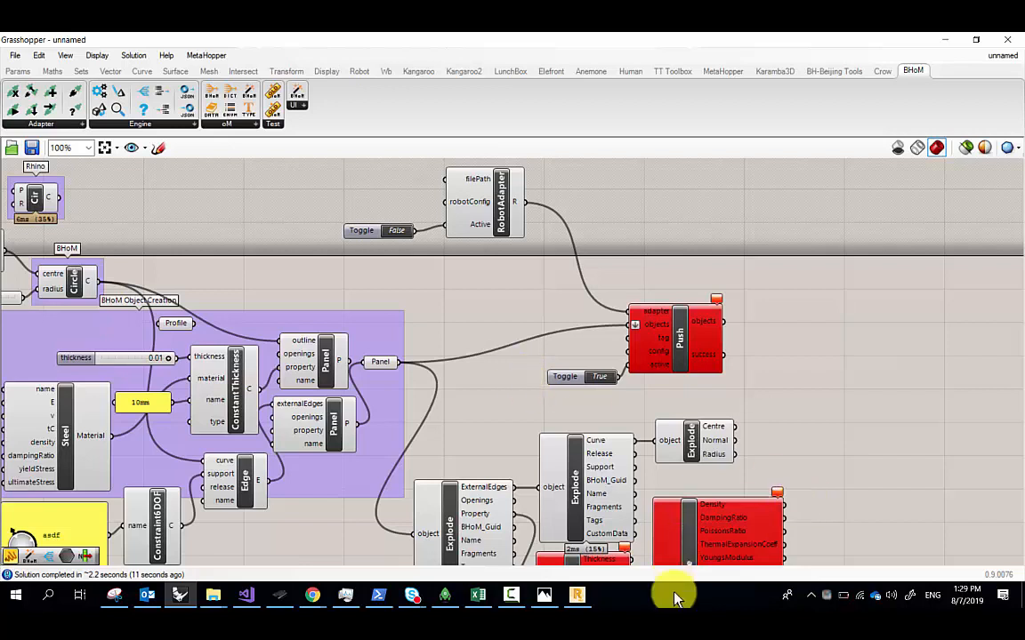
click(845, 596)
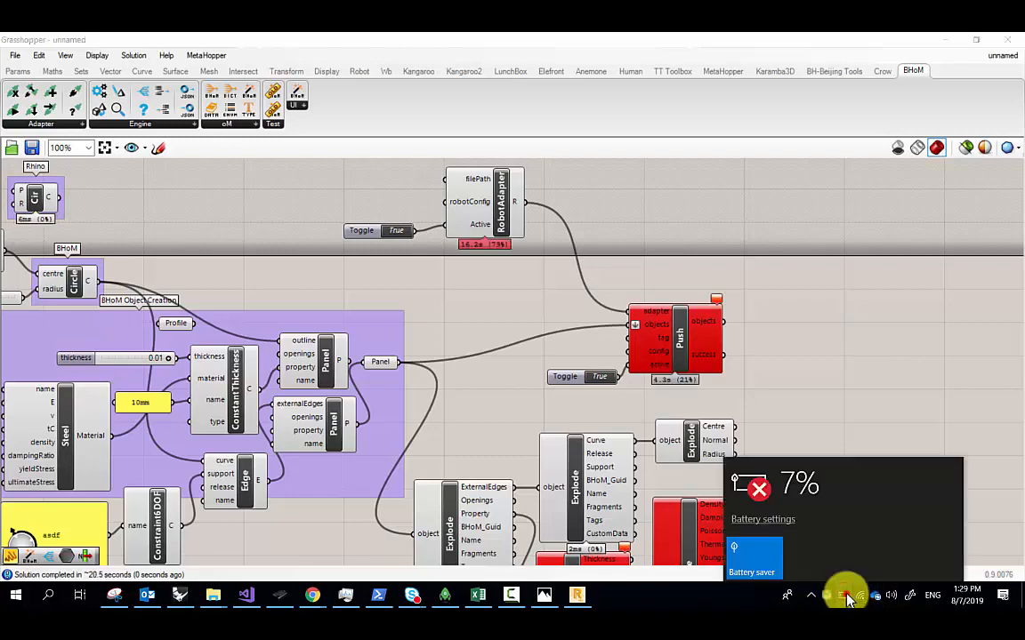
click(845, 597)
right_drag(740, 420, 740, 401)
click(717, 281)
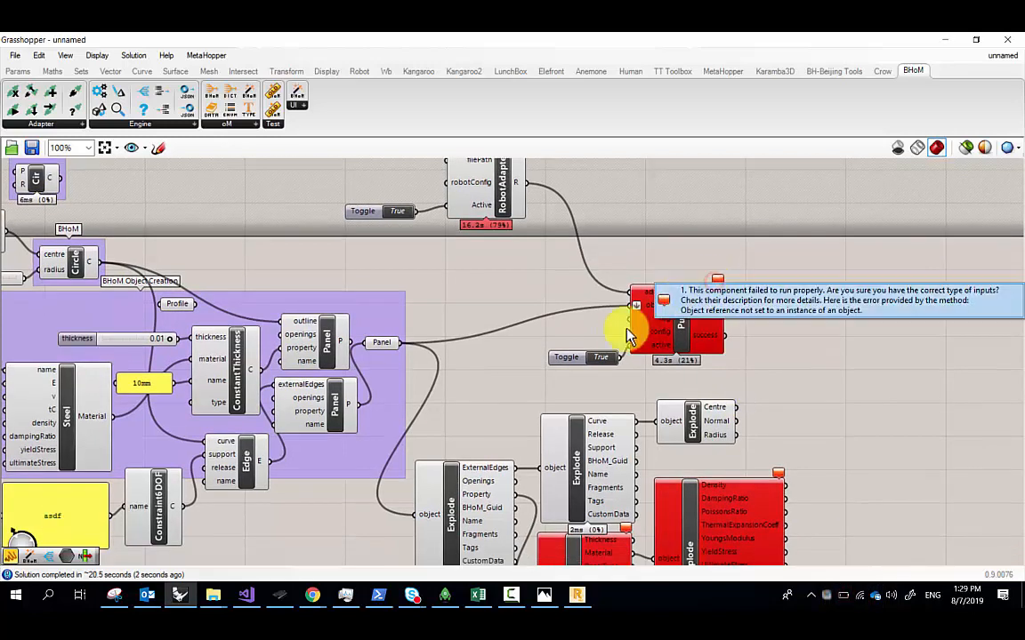
right_drag(523, 347, 732, 281)
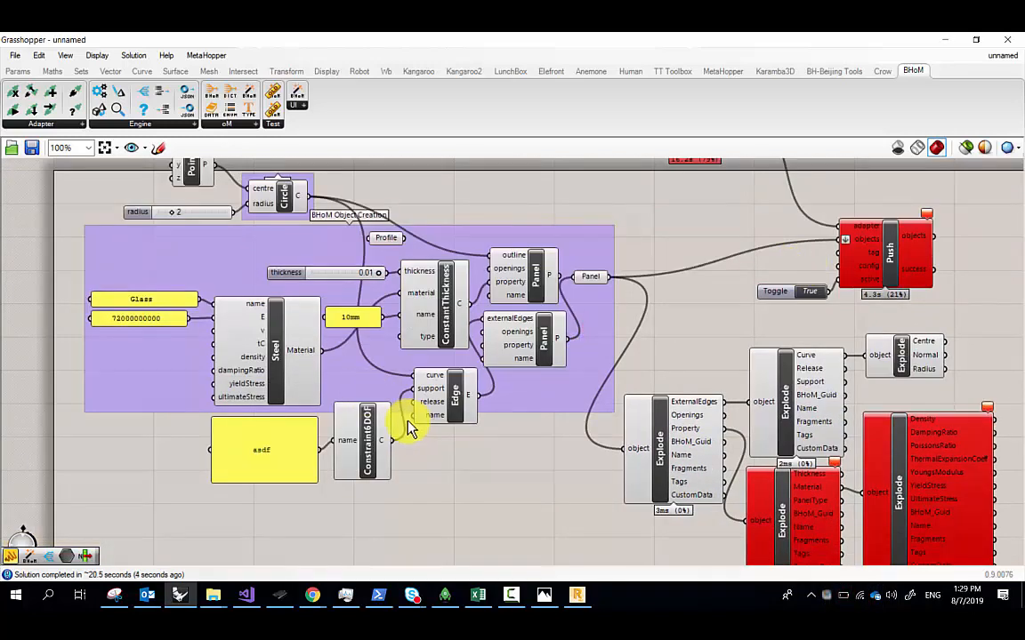
drag(350, 433, 408, 423)
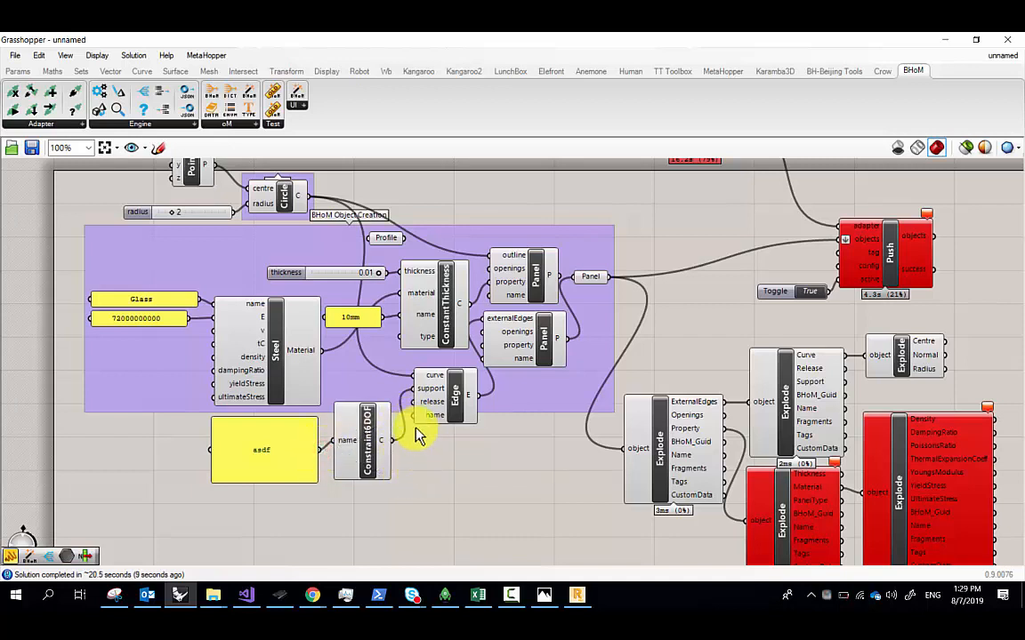
click(512, 594)
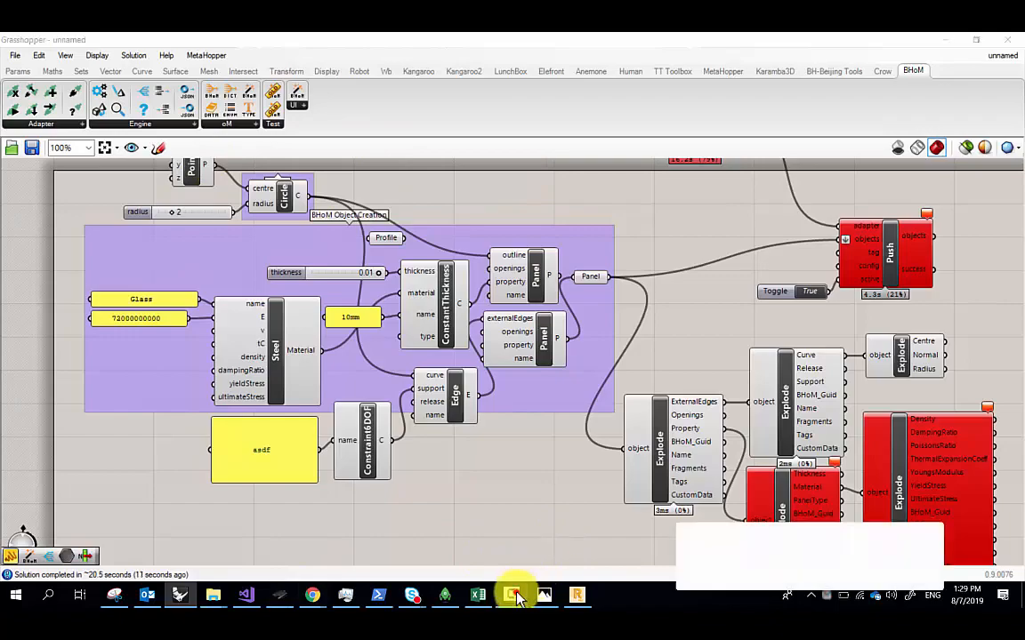